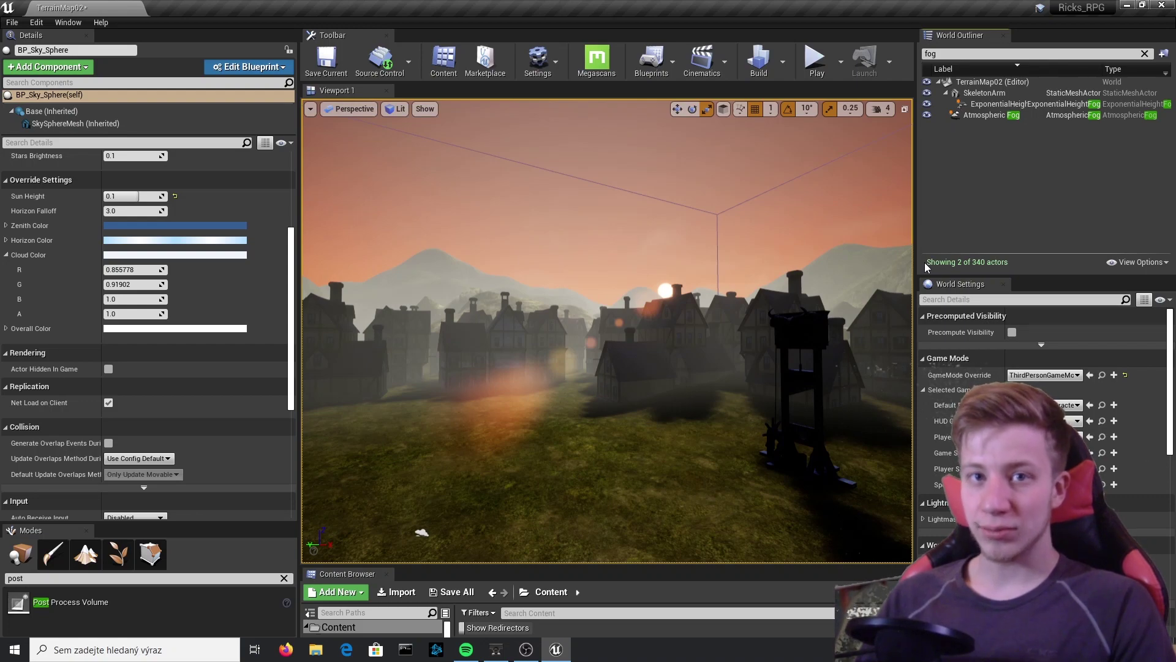
Compare the town scene with ExponentialHeightFog hidden and shown, looking around the houses
mouse_move(654, 258)
right_mouse_down()
mouse_move(650, 283)
mouse_move(814, 281)
mouse_move(675, 280)
mouse_move(638, 245)
right_mouse_up()
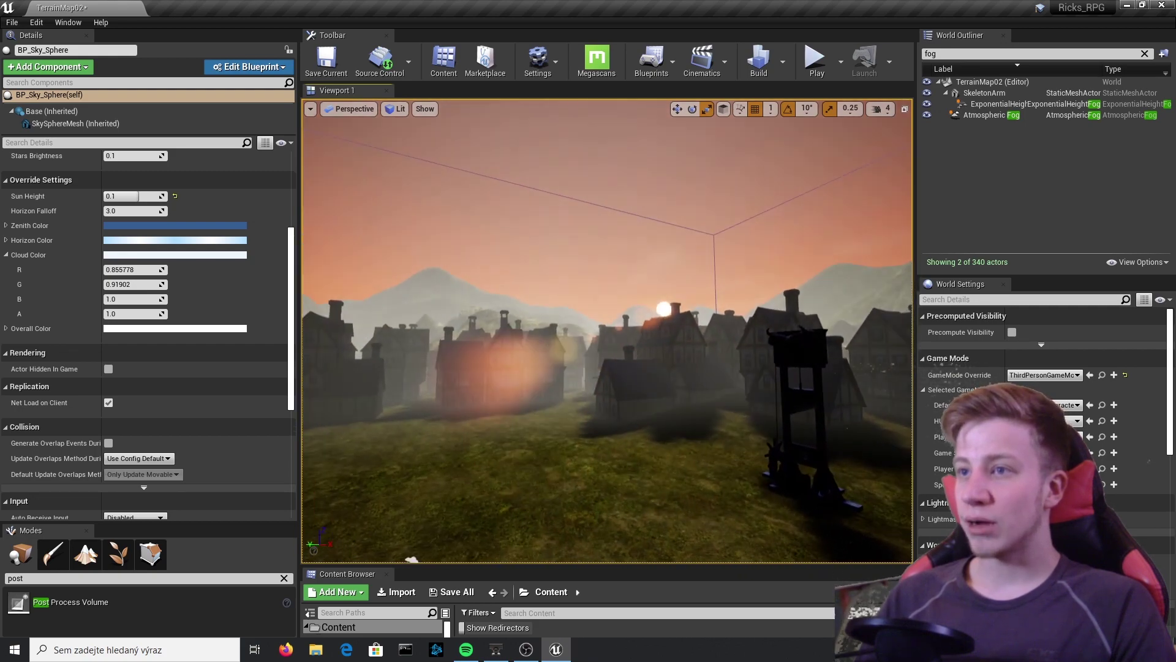
left_click(928, 104)
left_click(928, 105)
right_click_drag(778, 246, 974, 243)
key("w")
key("w")
key("s")
key("w")
mouse_move(674, 265)
right_mouse_down()
mouse_move(650, 265)
mouse_move(674, 265)
right_mouse_up()
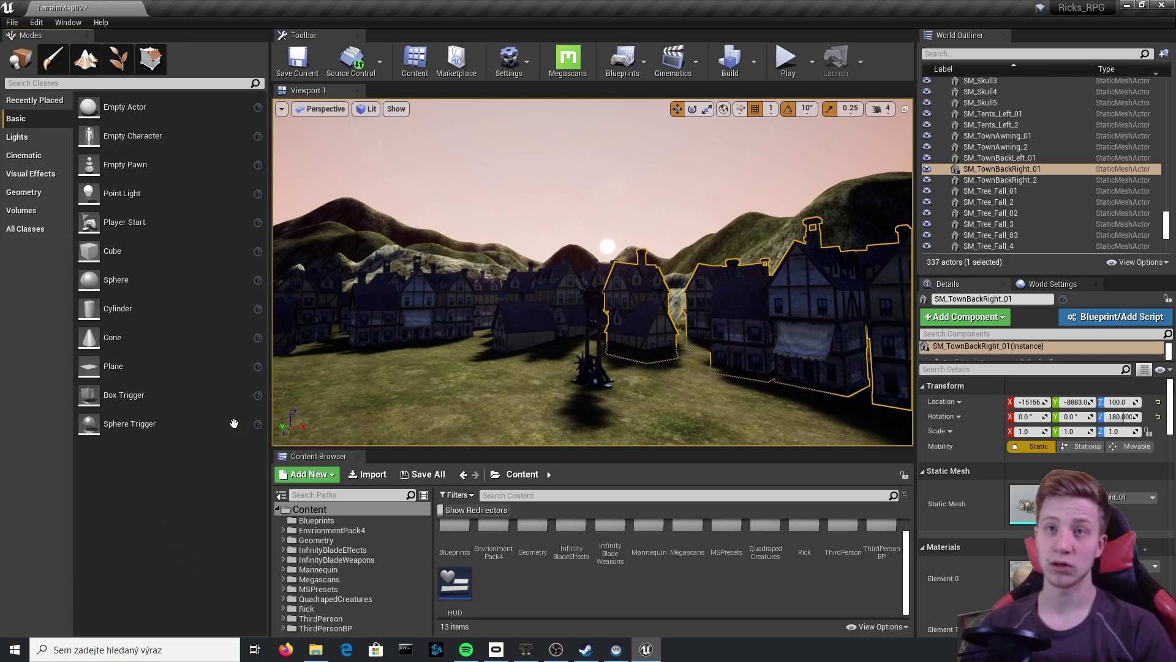
Search the placeable classes for "fog" and place an Exponential Height Fog on the grass in front of the town
left_click(205, 82)
type("fog")
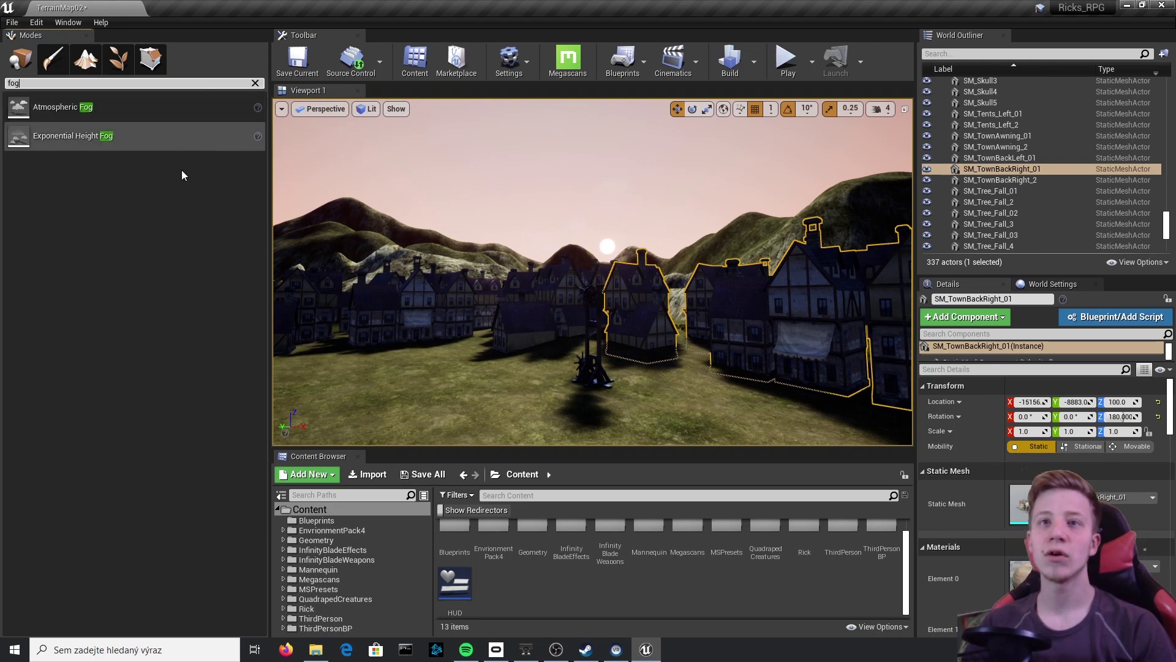
right_click_drag(619, 203, 619, 203)
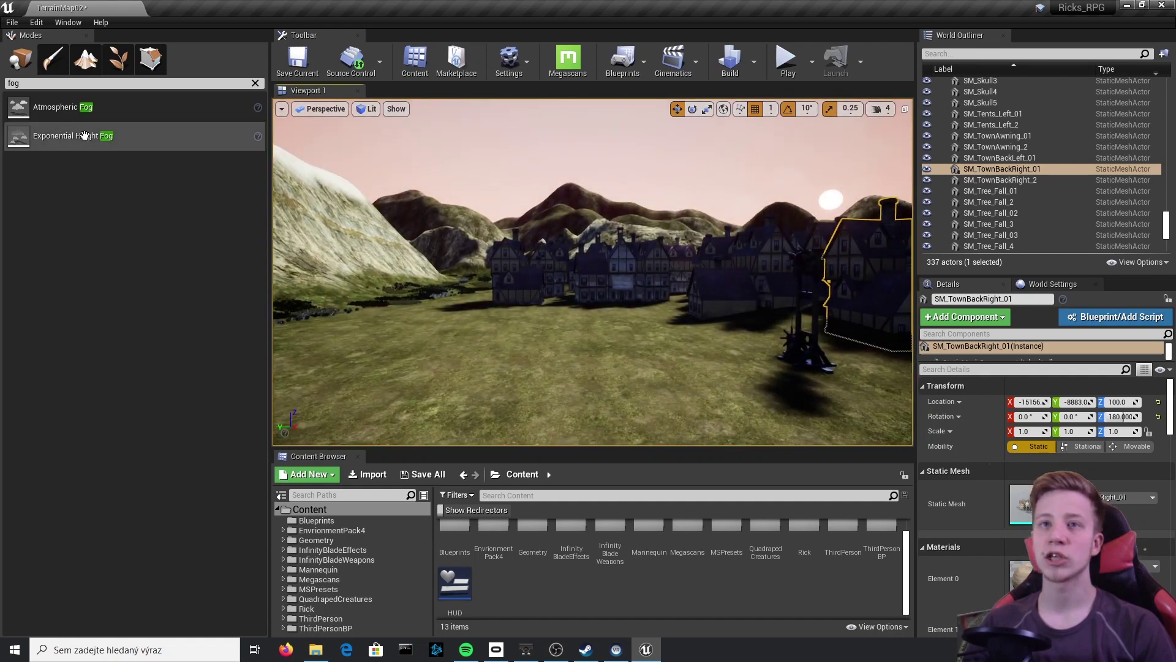
left_click_drag(64, 136, 568, 305)
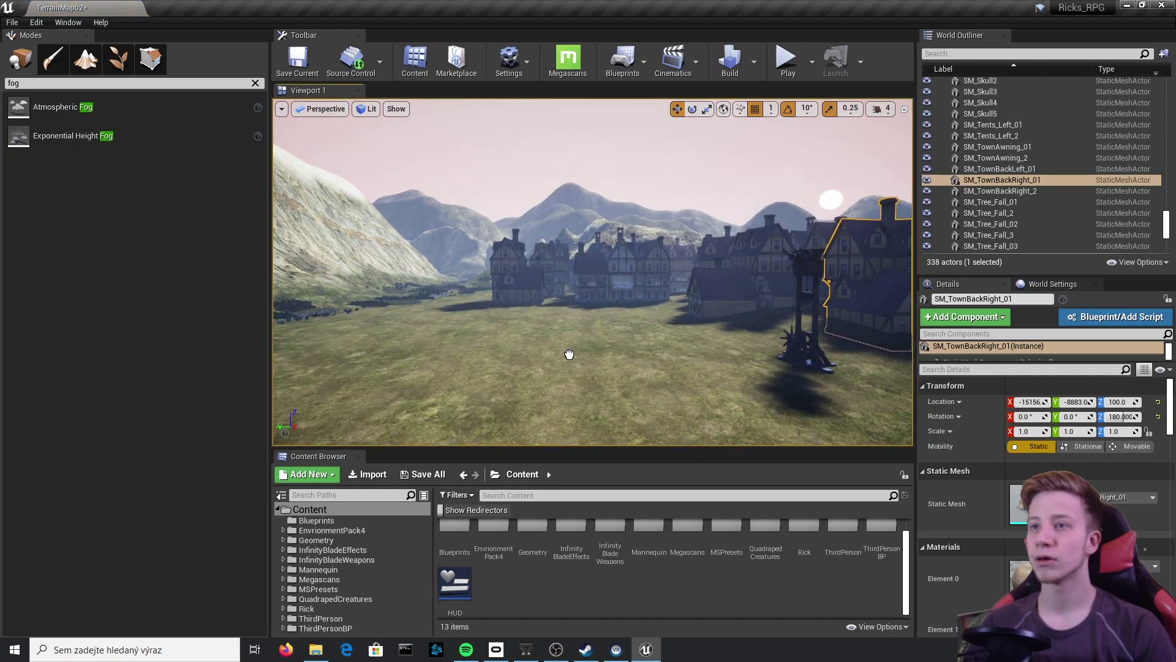
left_click_drag(569, 355, 569, 355)
right_click_drag(589, 321, 569, 354)
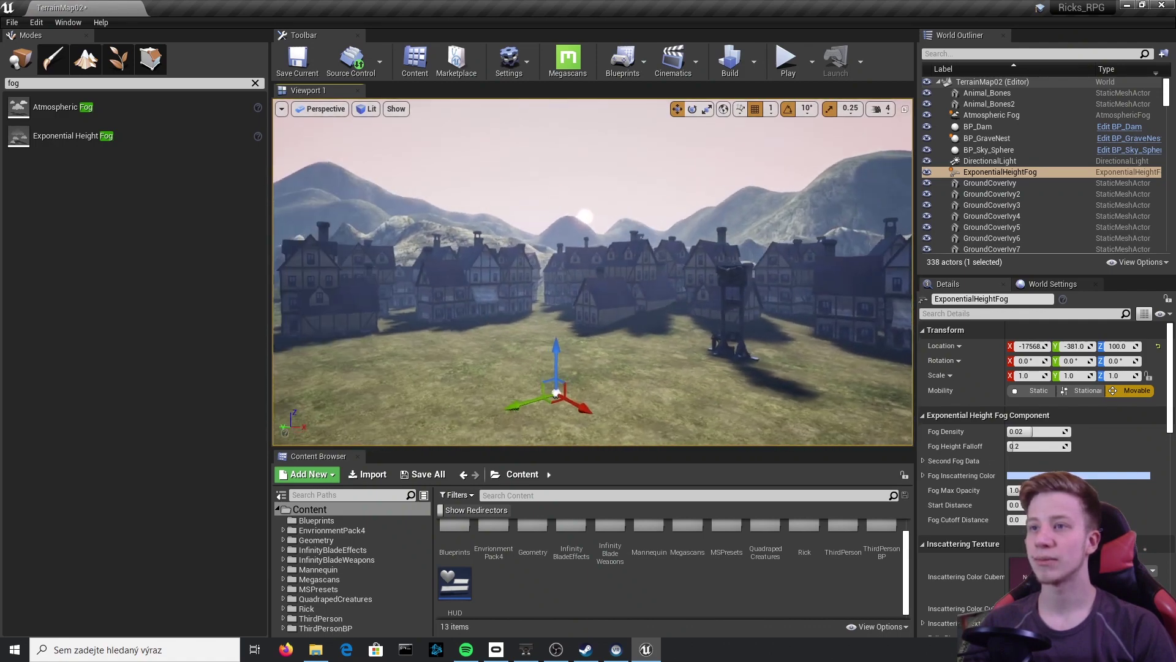
right_click_drag(550, 302, 550, 302)
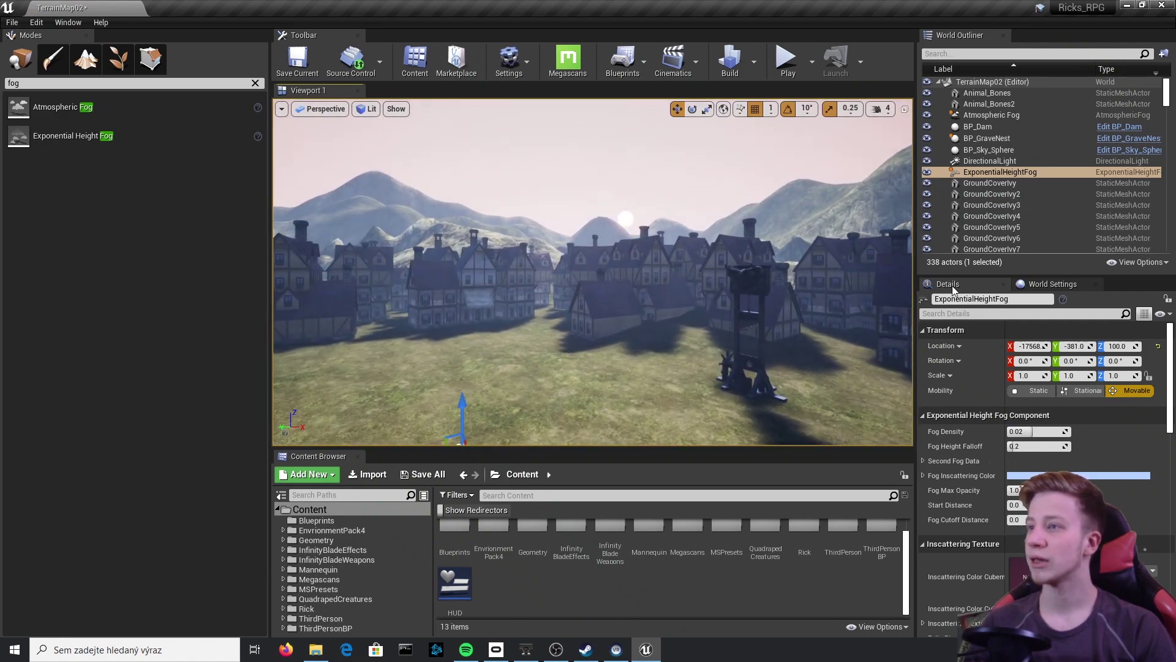
Set the Fog Density of the exponential height fog to 0.05
left_click(987, 172)
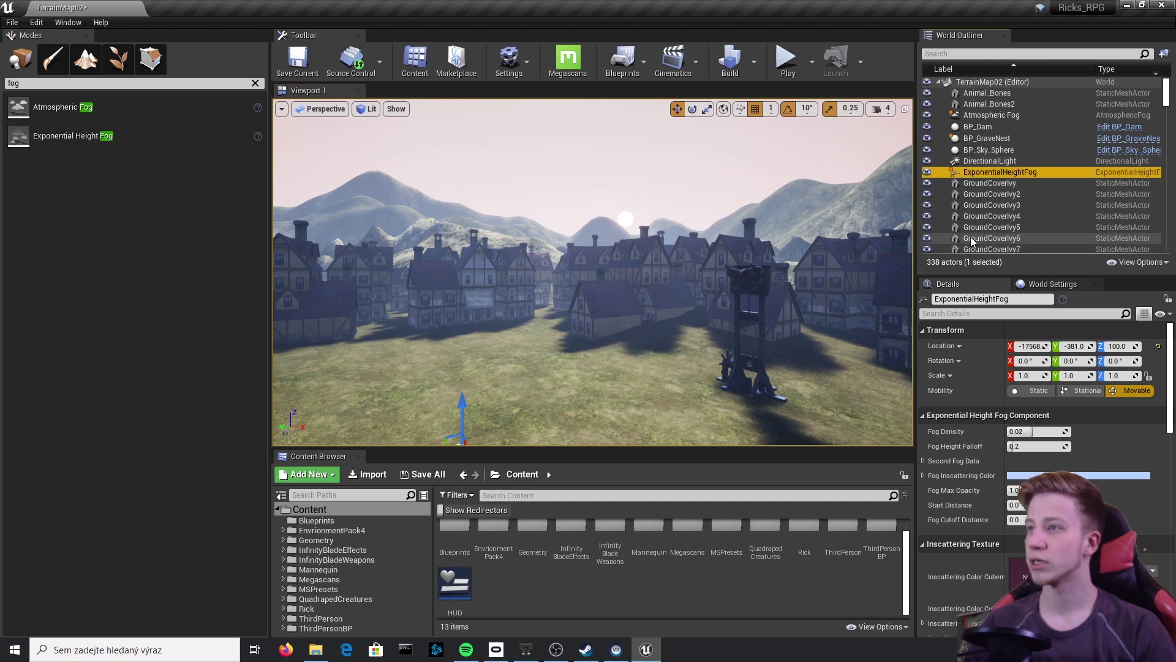
scroll(990, 354, "down", 3)
scroll(983, 393, "up", 3)
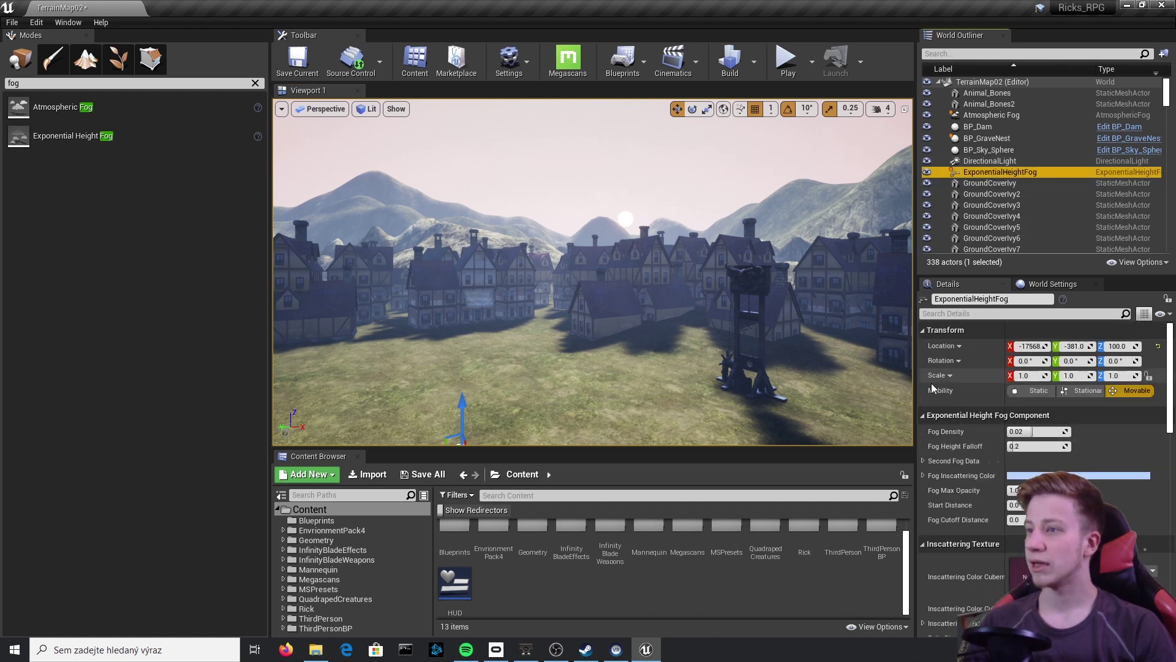
scroll(932, 384, "down", 3)
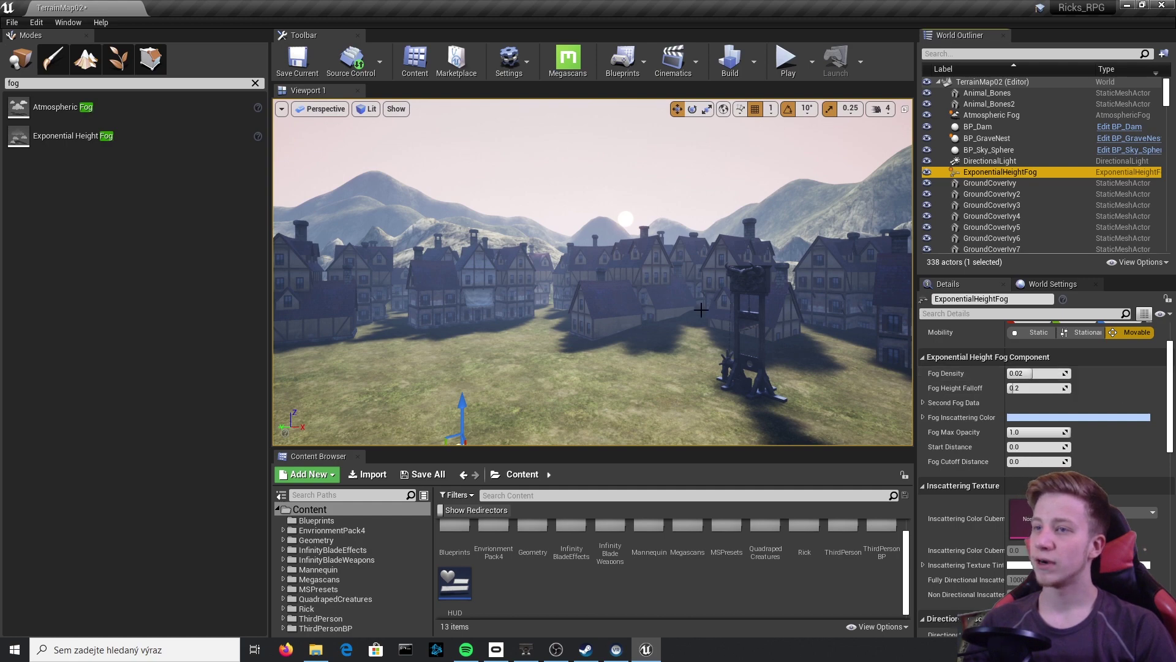
mouse_move(695, 304)
right_mouse_down()
mouse_move(674, 340)
mouse_move(652, 343)
mouse_move(676, 313)
right_mouse_up()
key("w")
key("s")
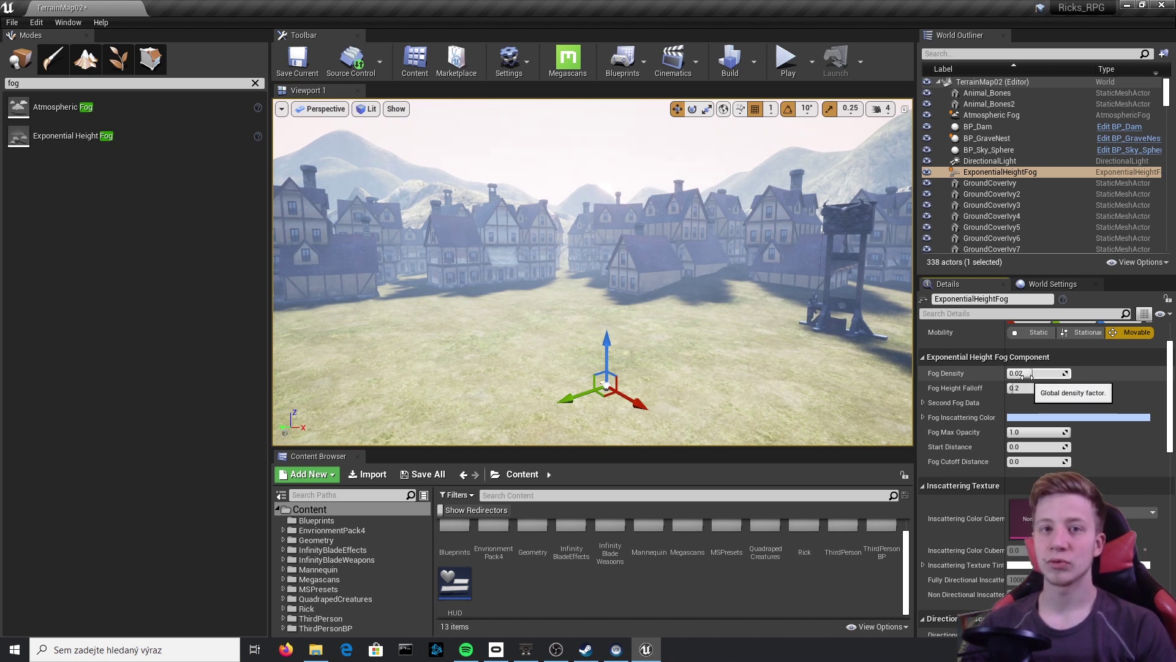
left_click_drag(1029, 374, 1069, 374)
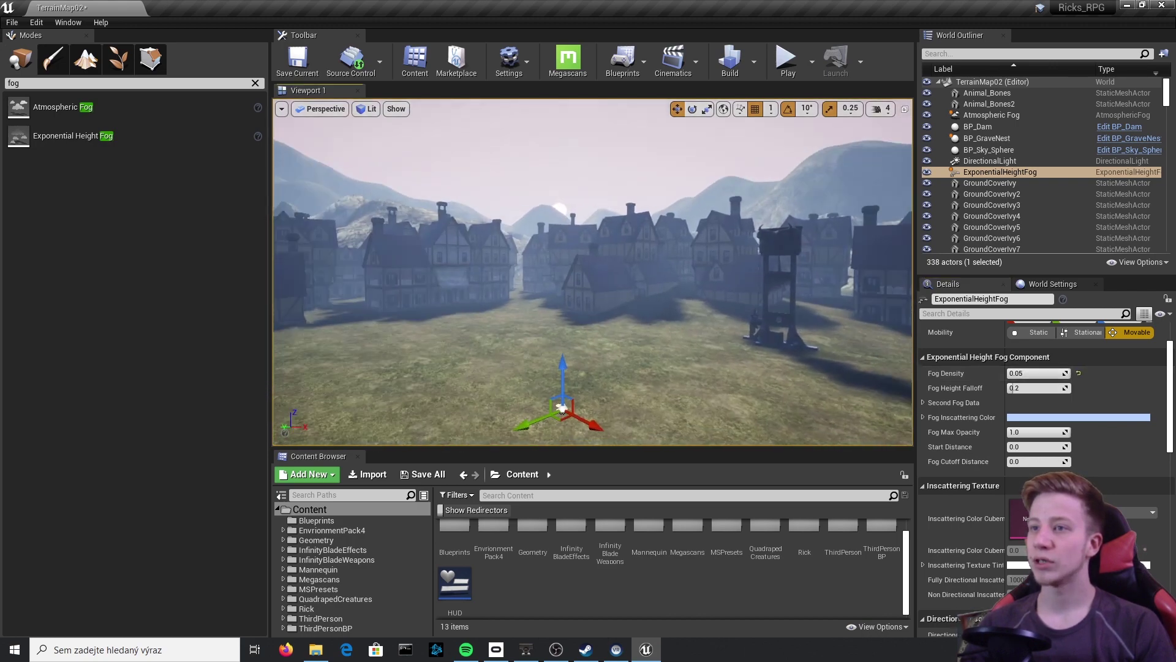
Filter the level's actors by "fog", select ExponentialHeightFog and set its Fog Density to 0.25
mouse_move(643, 394)
right_mouse_down()
mouse_move(622, 408)
mouse_move(643, 394)
right_mouse_up()
right_click(643, 394)
right_click_drag(621, 353, 595, 371)
right_click(621, 353)
left_click(1003, 54)
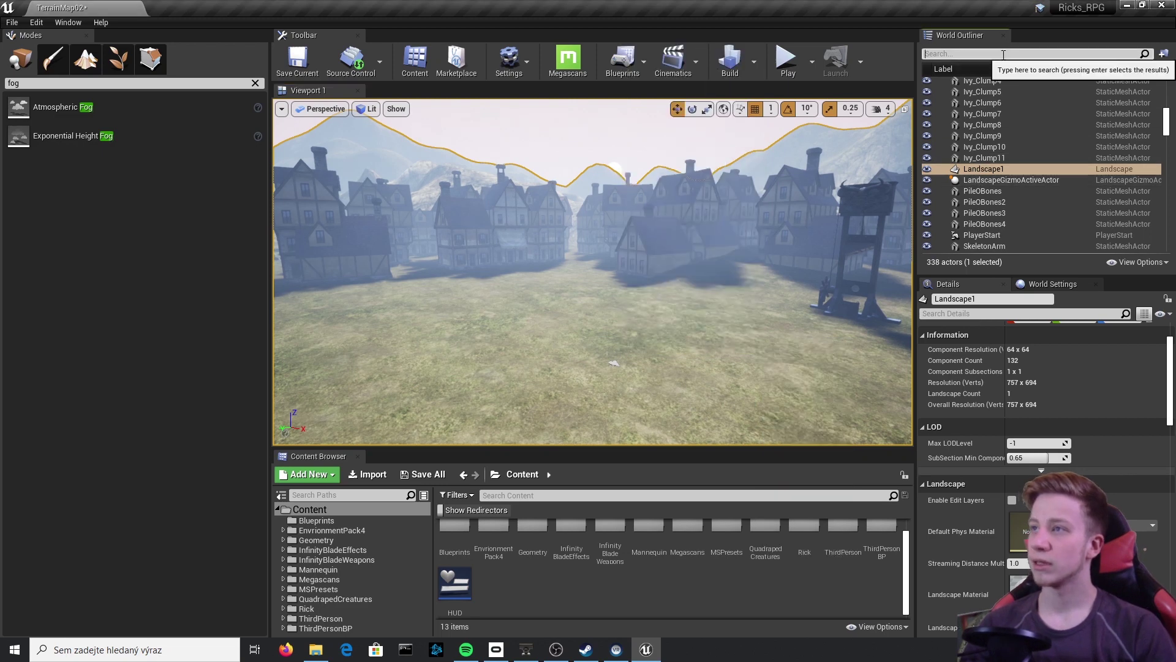
type("fog")
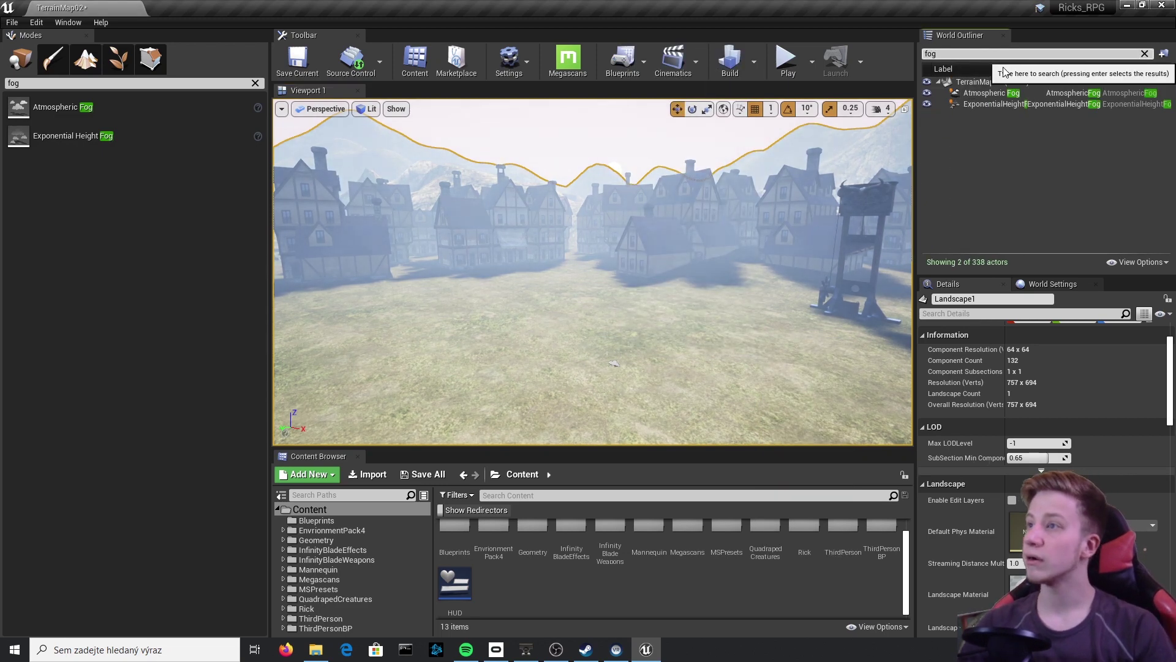
left_click(1005, 105)
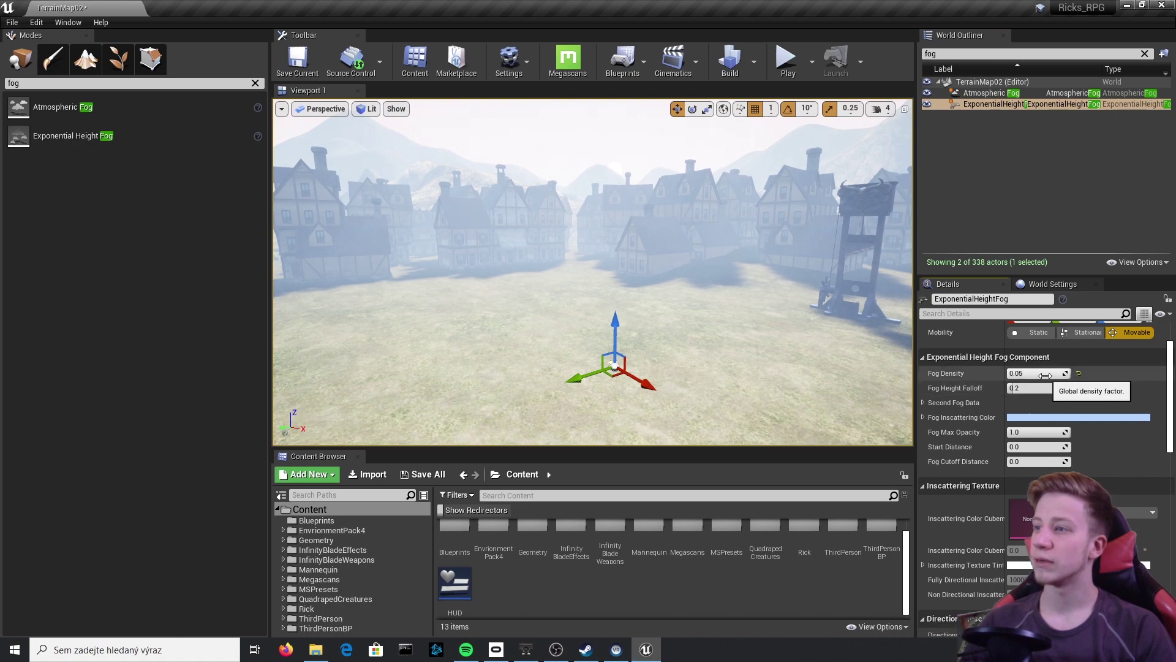
mouse_move(1045, 376)
left_mouse_down()
mouse_move(984, 375)
mouse_move(1042, 376)
left_mouse_up()
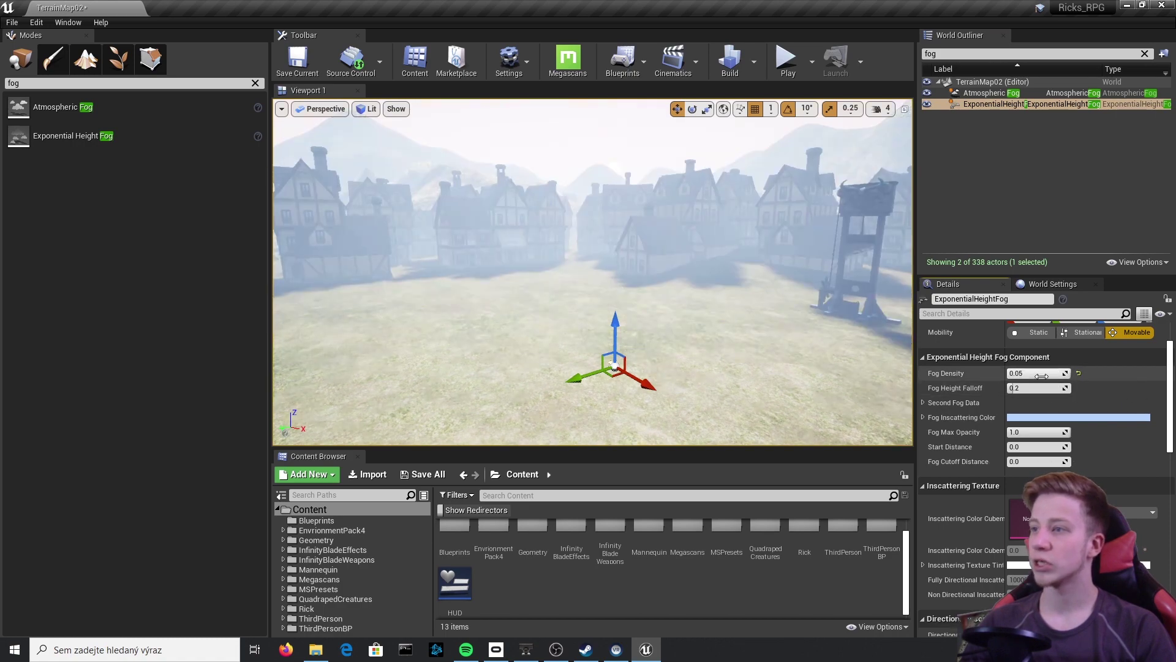
type("0.25")
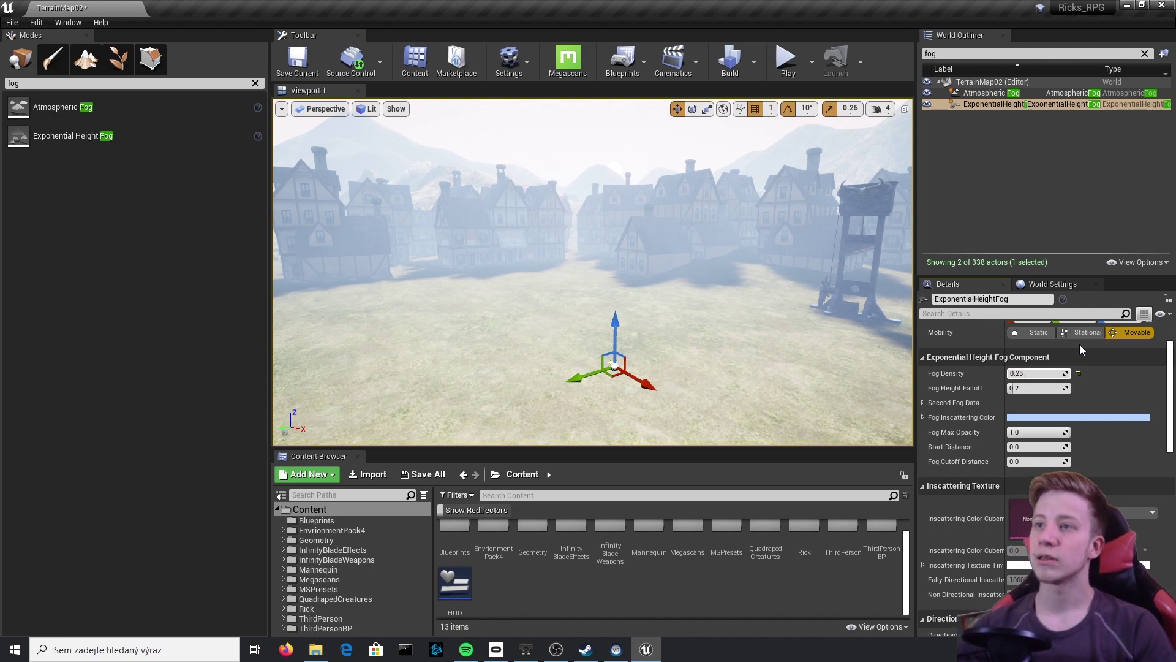
key("Return")
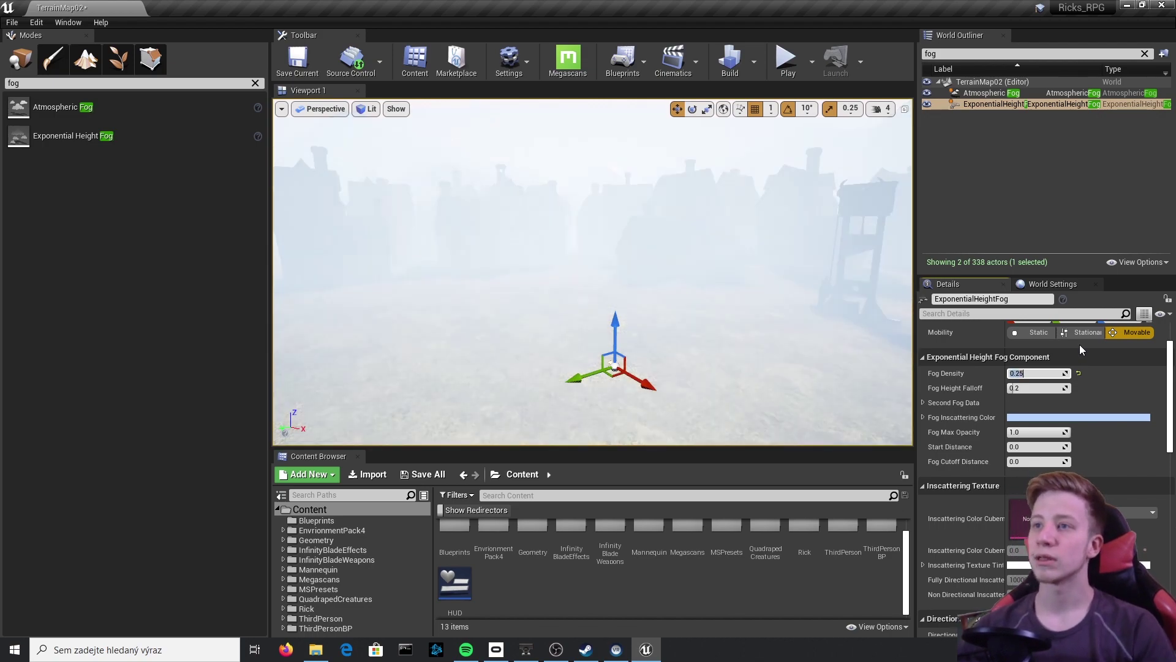
Increase the Start Distance of ExponentialHeightFog so the fog begins farther from the camera
right_click_drag(593, 273, 466, 285)
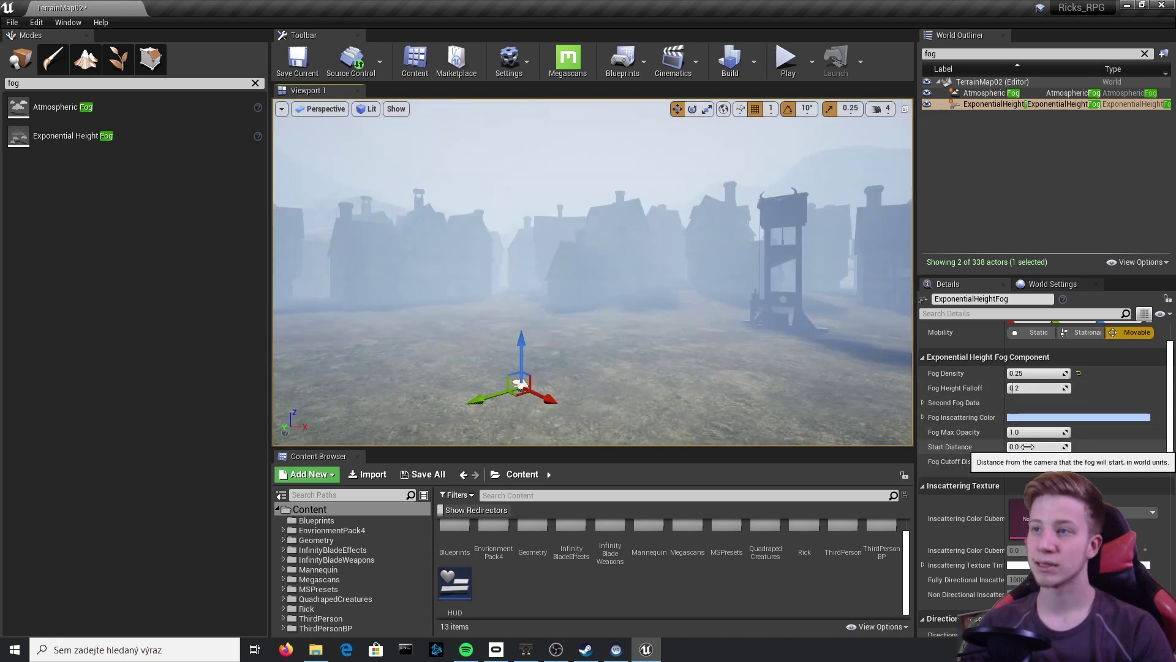
right_click_drag(735, 276, 680, 285)
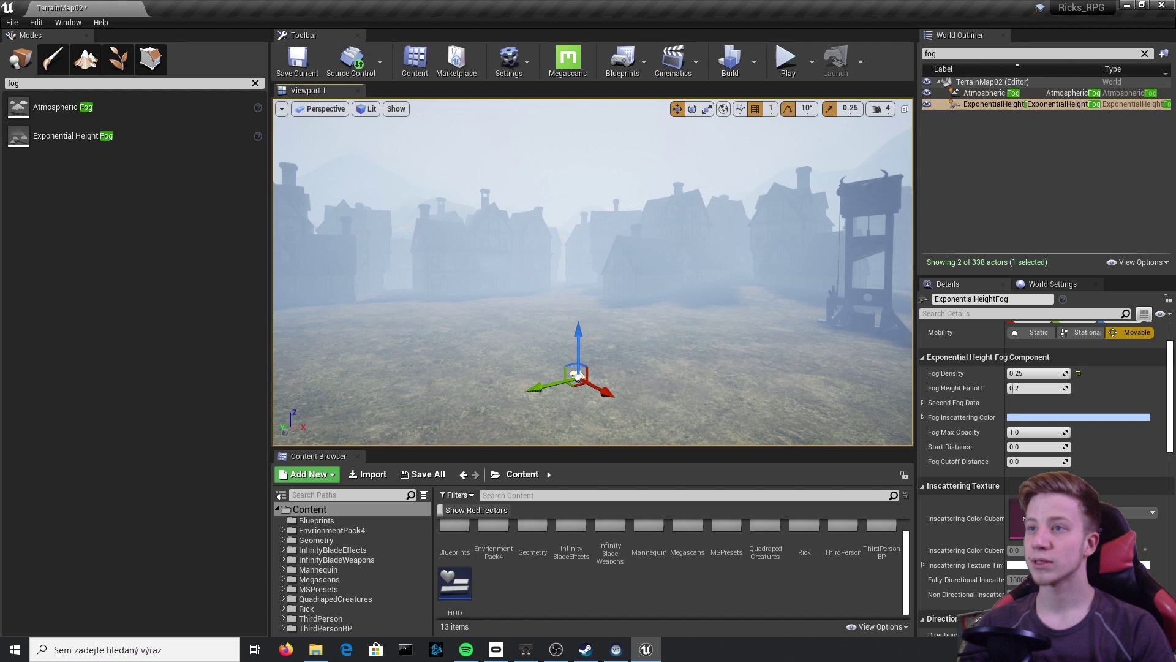
right_click(747, 401)
left_click(1142, 446)
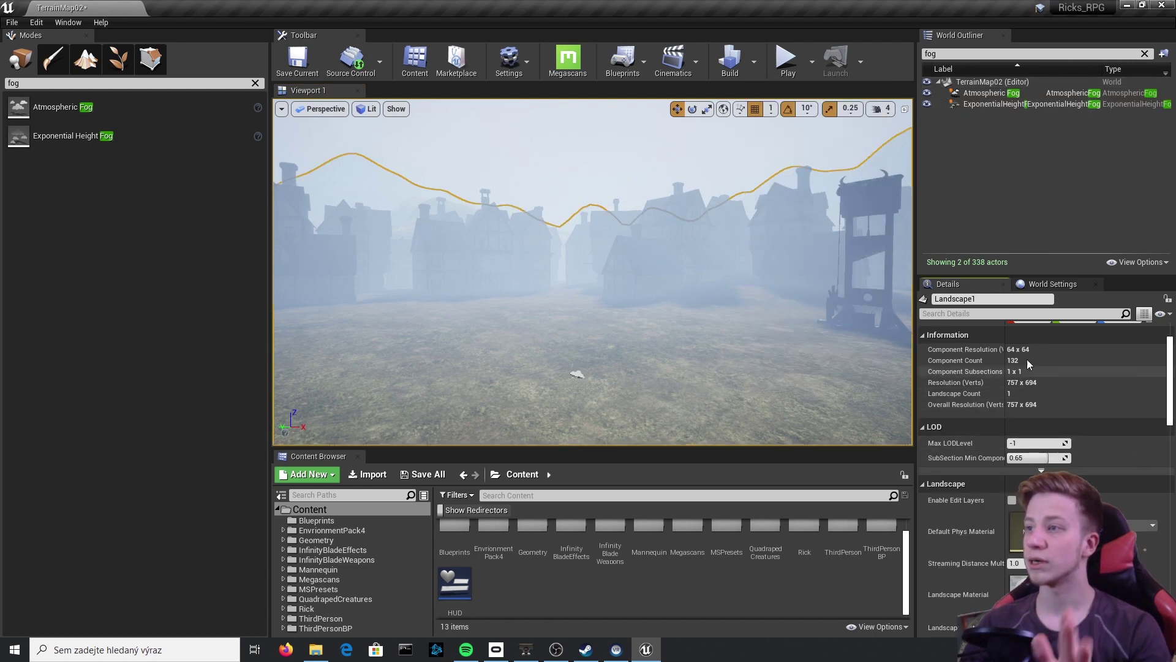
scroll(1029, 365, "up", 3)
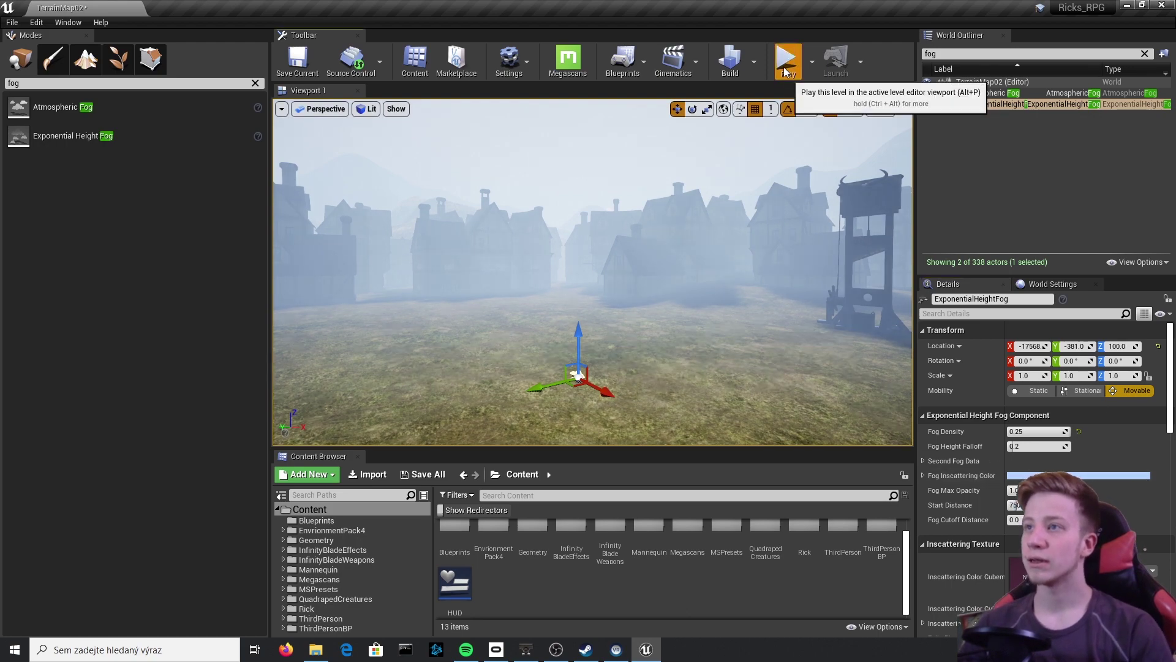
Play the level and walk the character through the town to check the fog among the houses, ending back in the editor
key("alt+p")
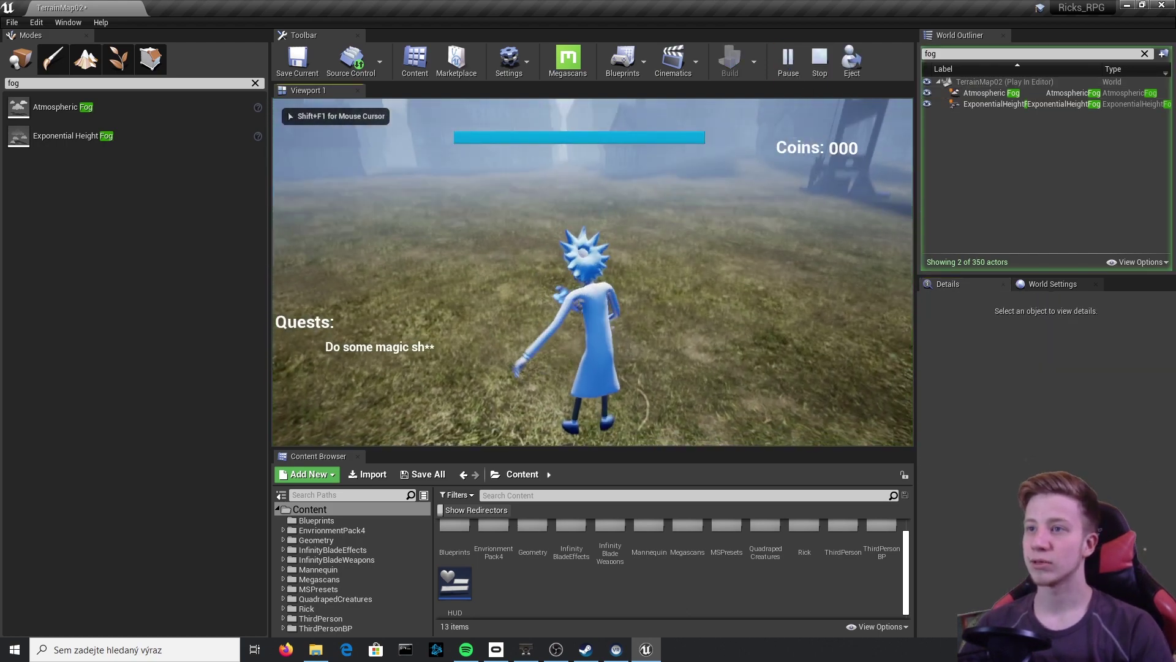
key("w")
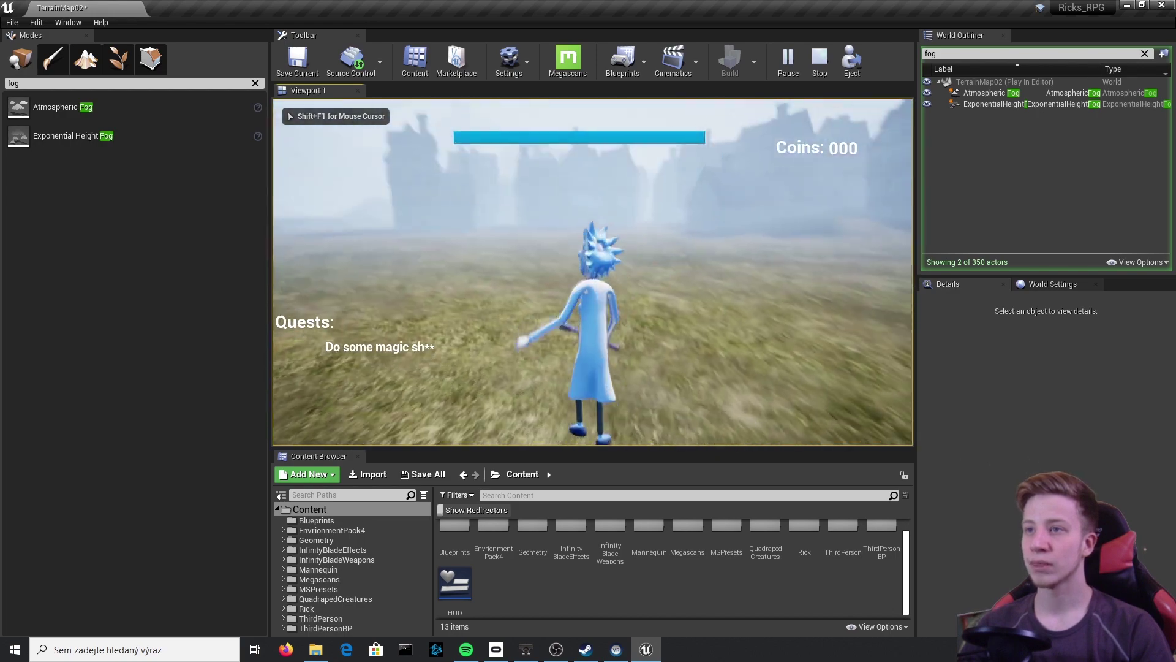
key("w")
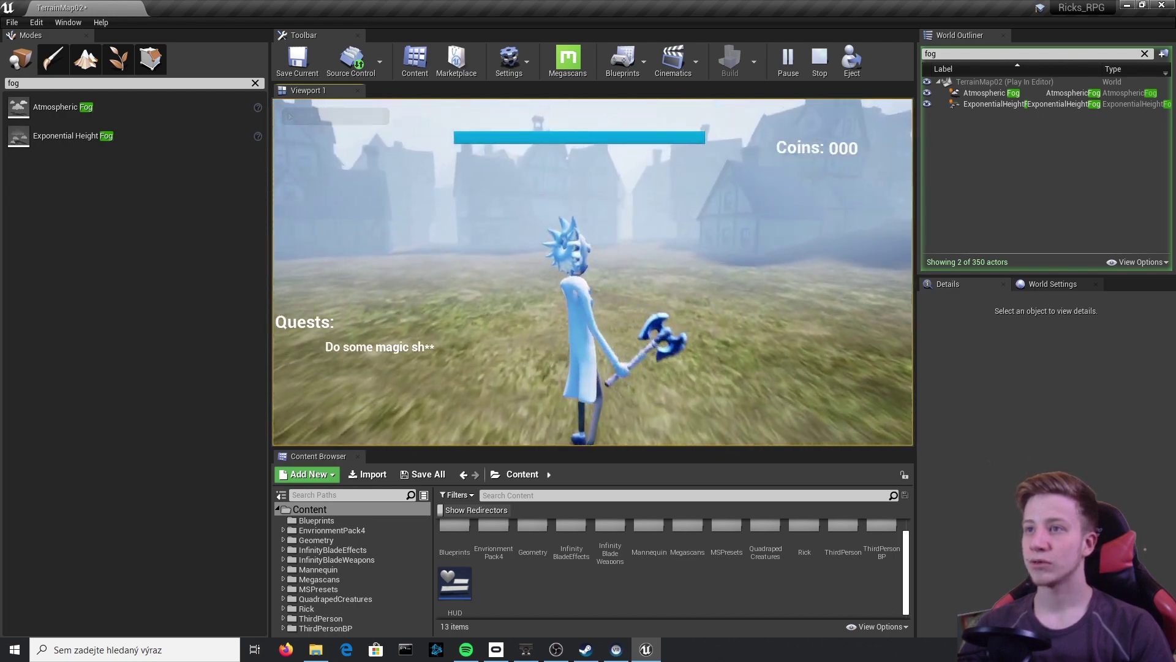
key("w")
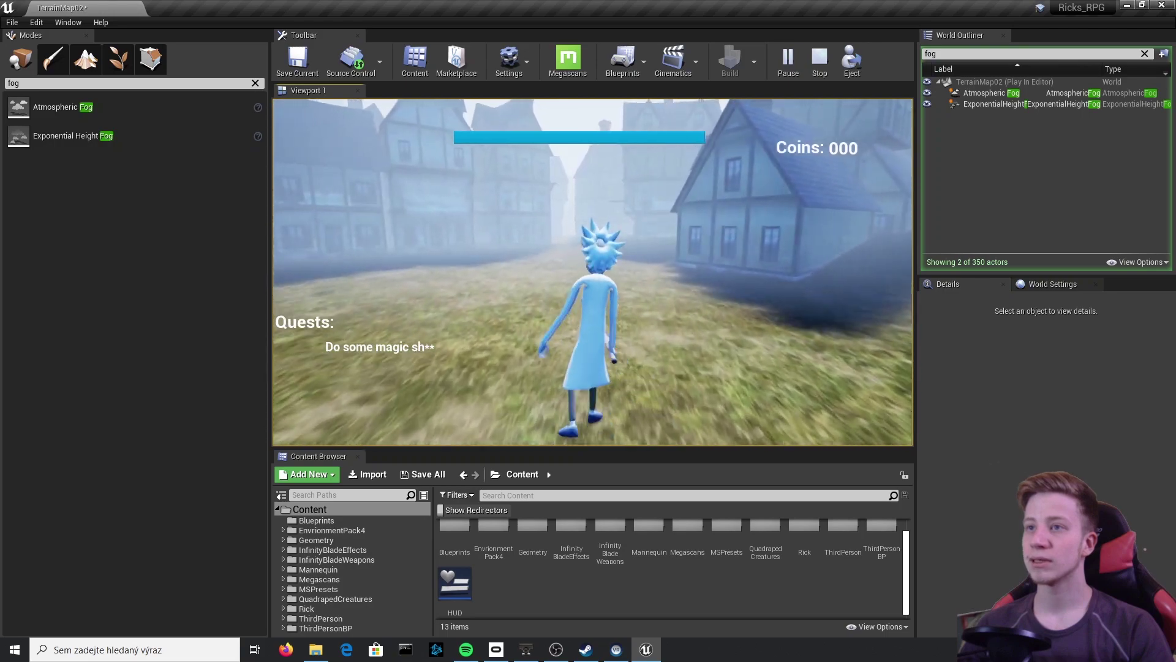
key("w")
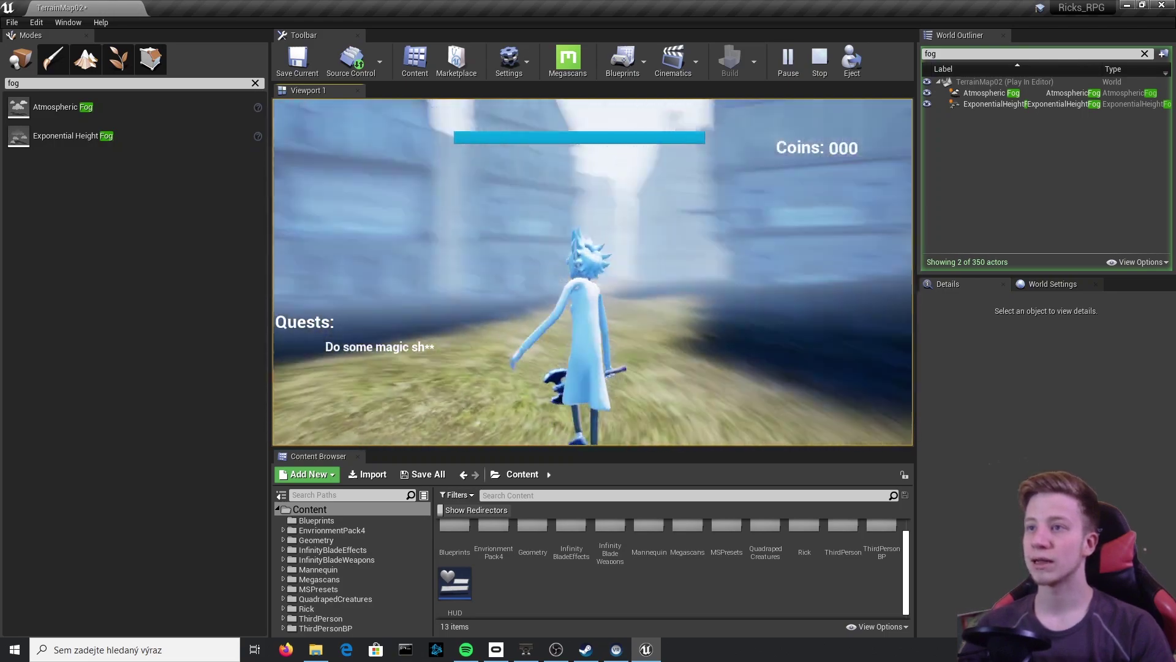
key("w")
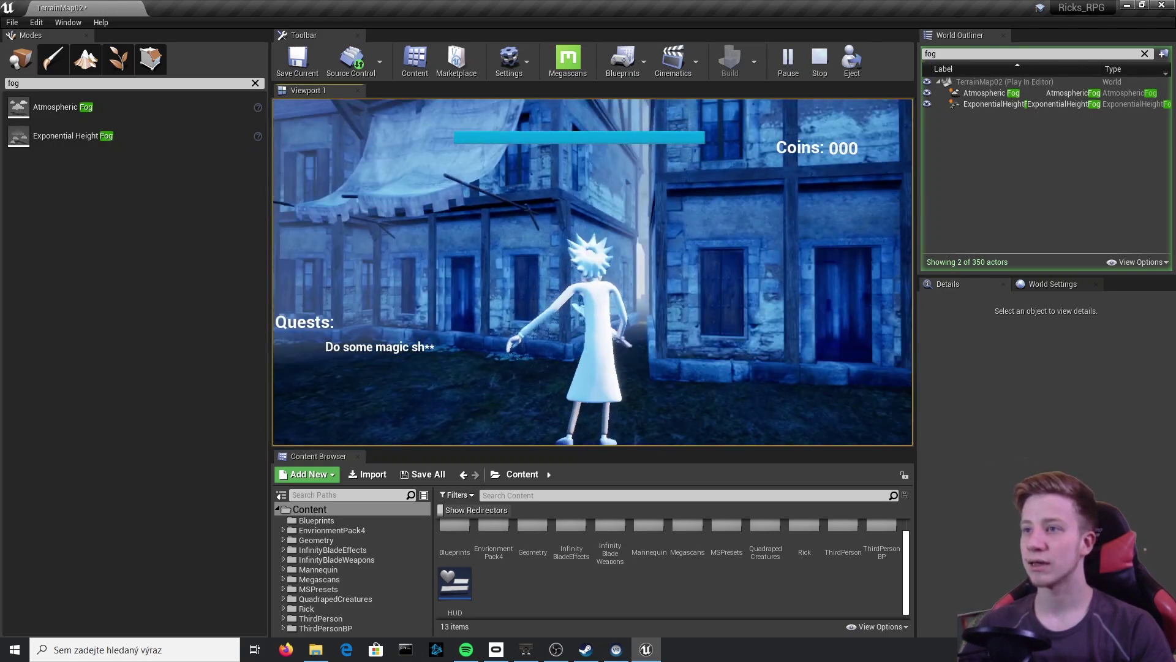
key("w")
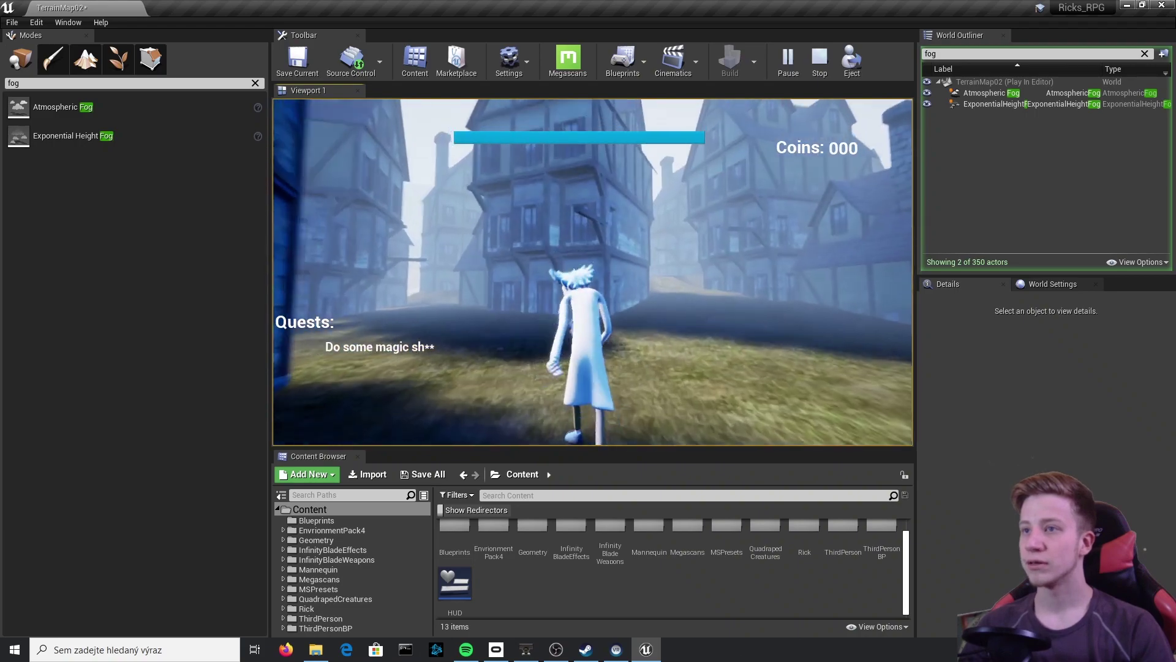
key("w")
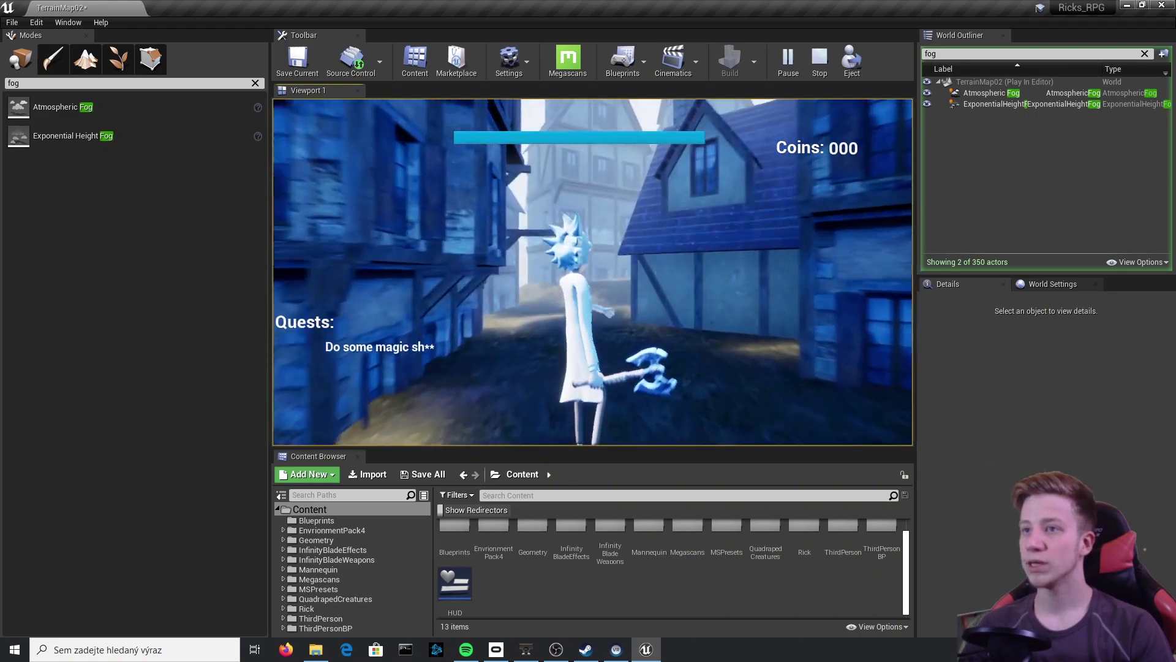
key("w")
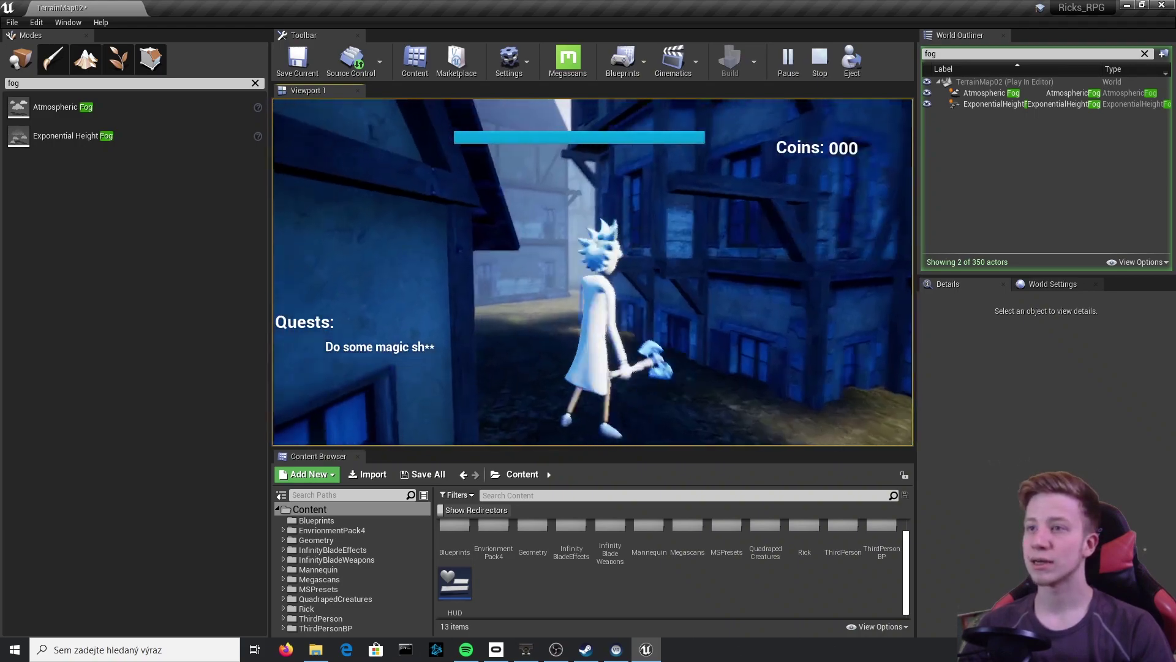
key("w")
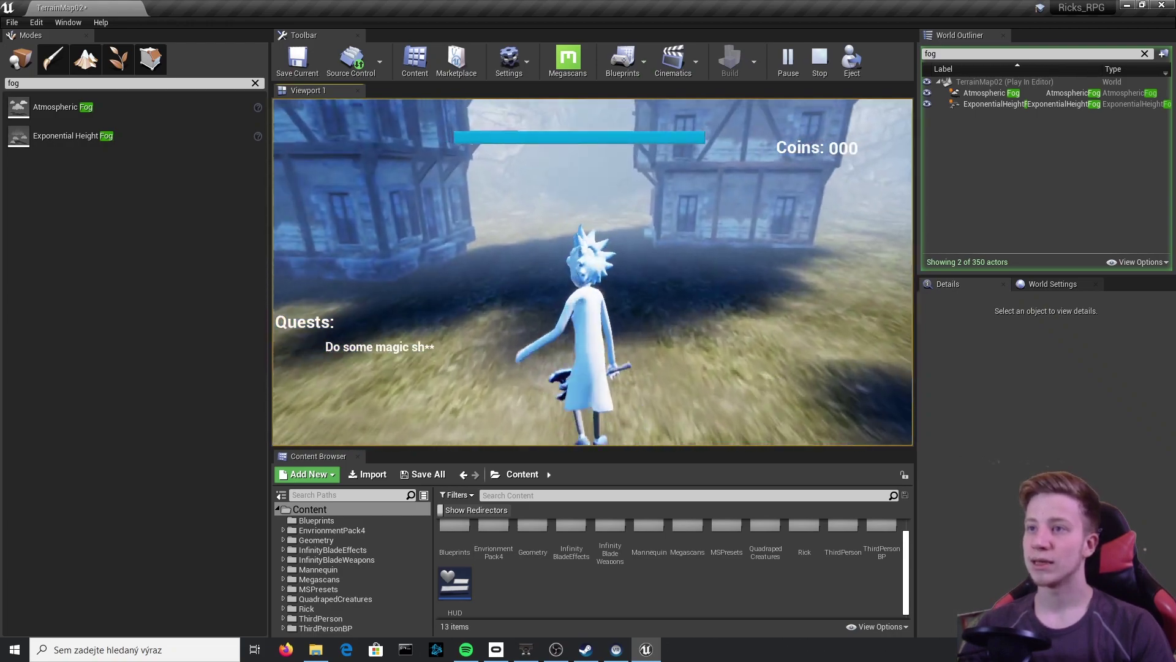
key("w")
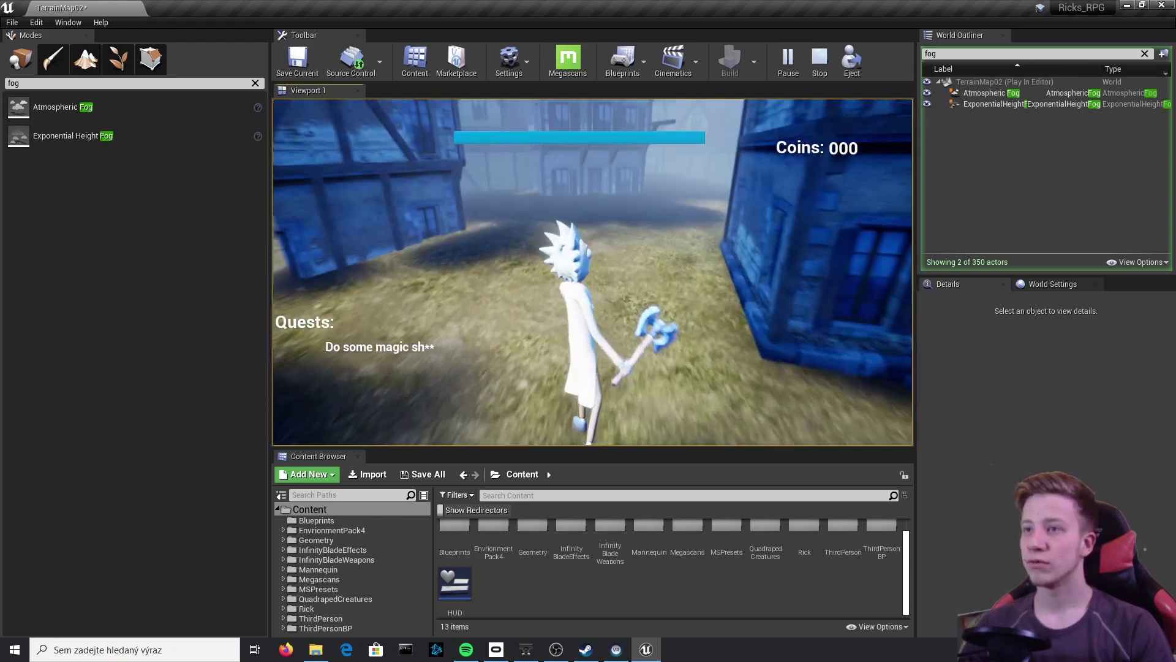
key("w")
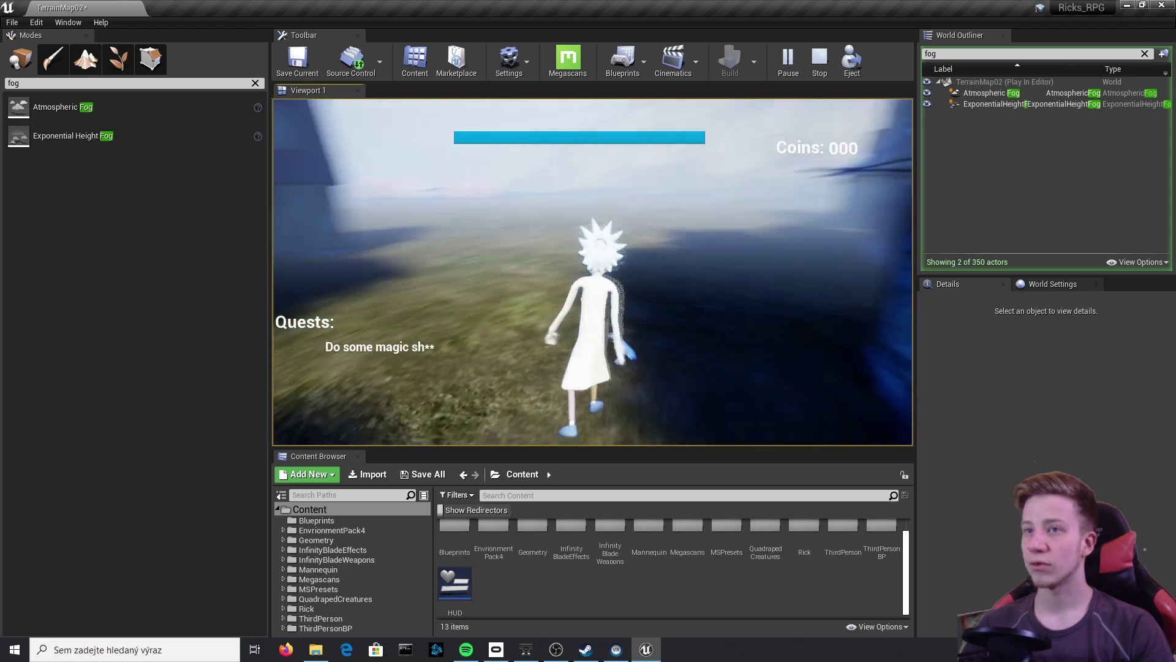
key("w")
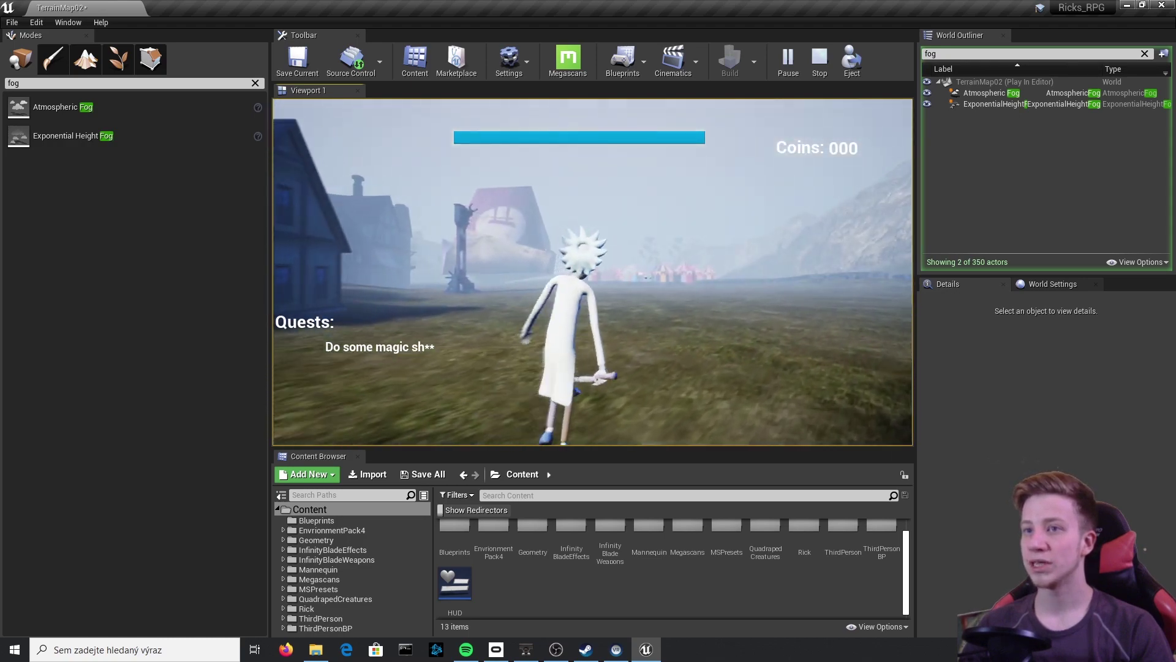
key("w")
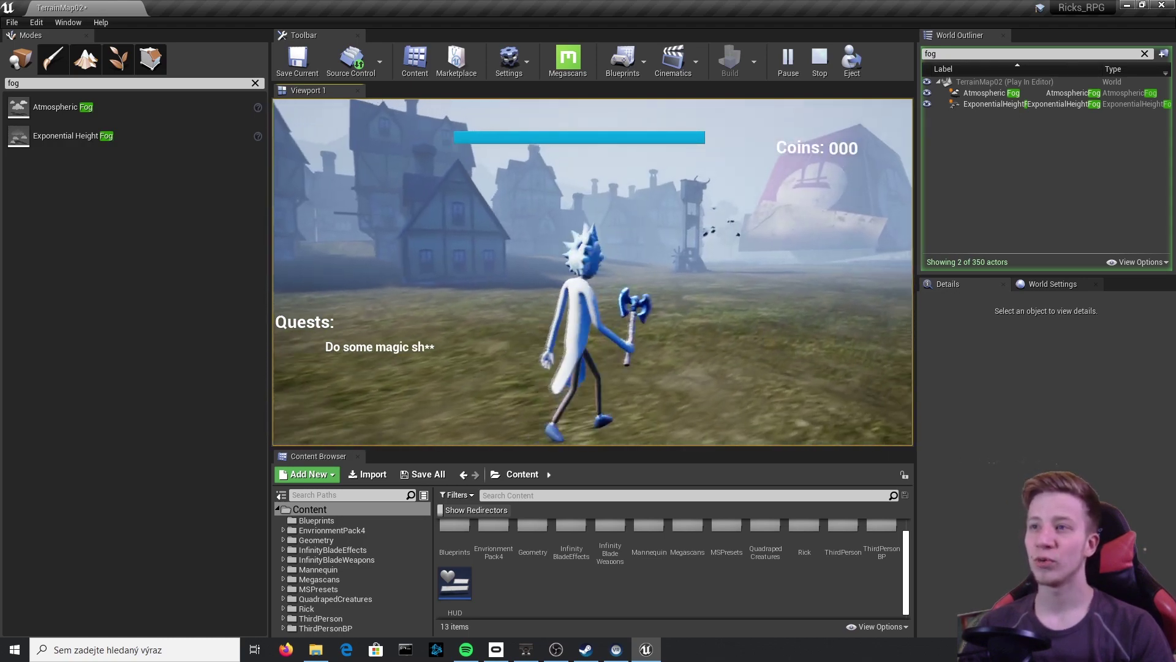
key("Escape")
Set the Fog Inscattering Color of ExponentialHeightFog to near-white and briefly play the level to check it
right_click(696, 296)
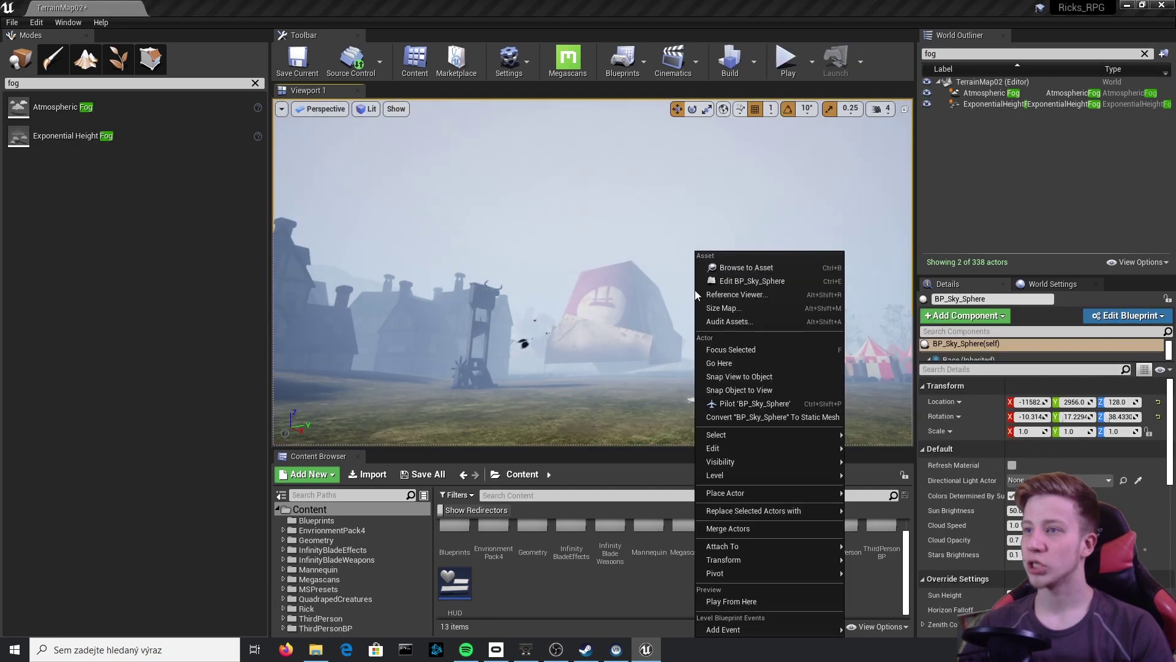
double_click(993, 104)
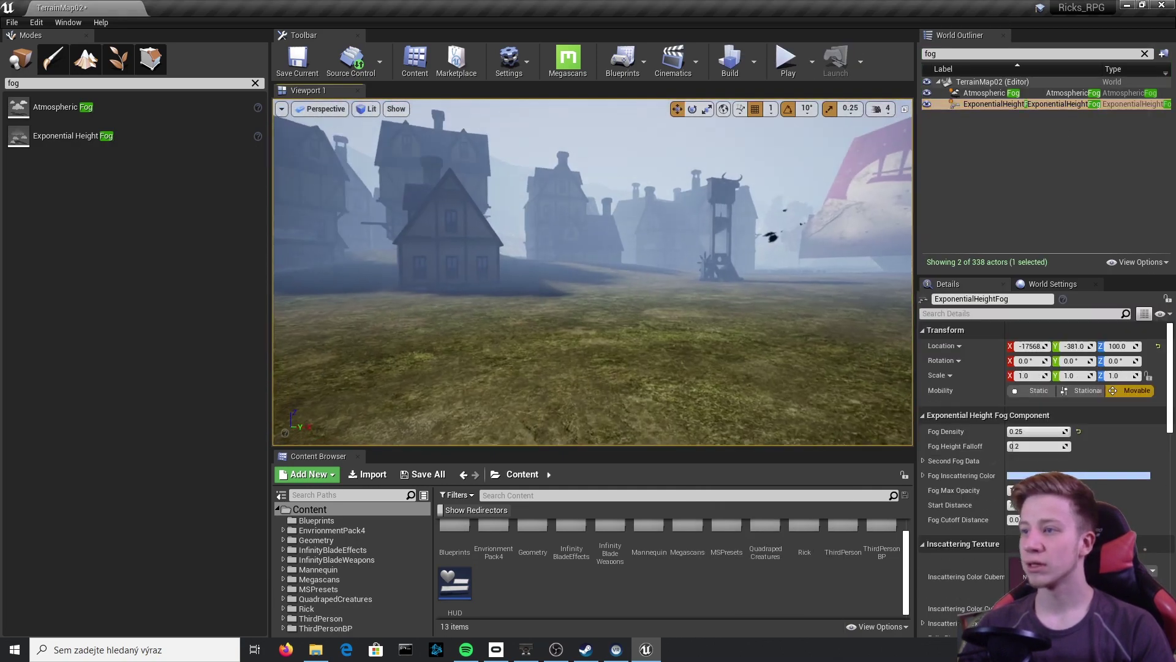
left_click(1093, 476)
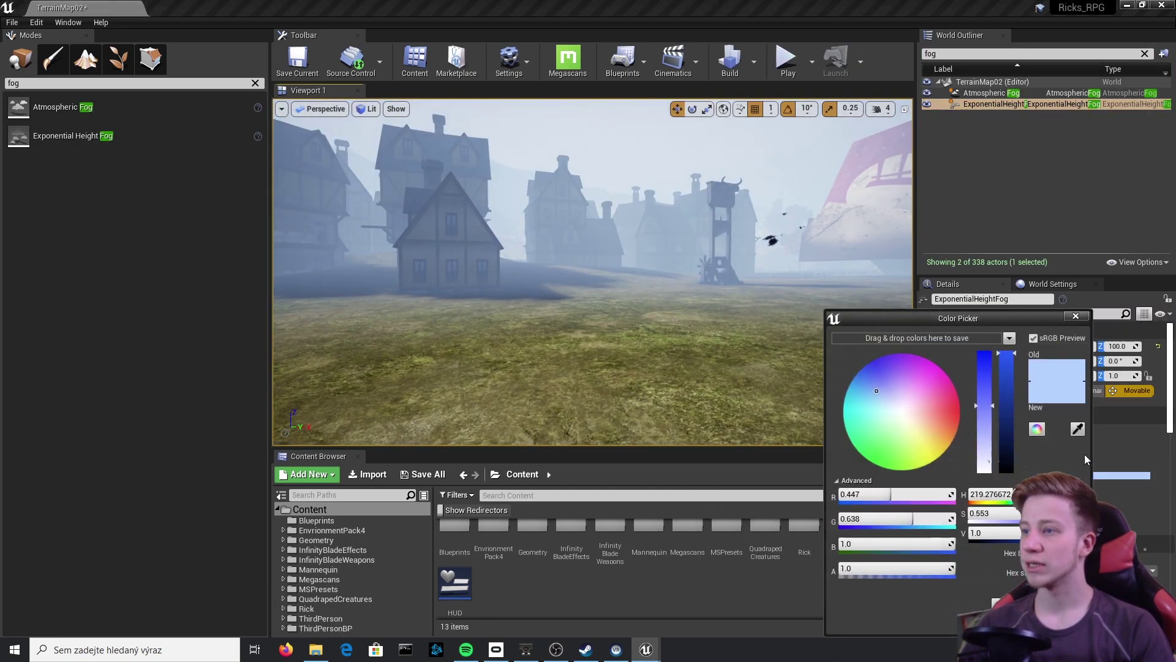
left_click_drag(878, 392, 899, 413)
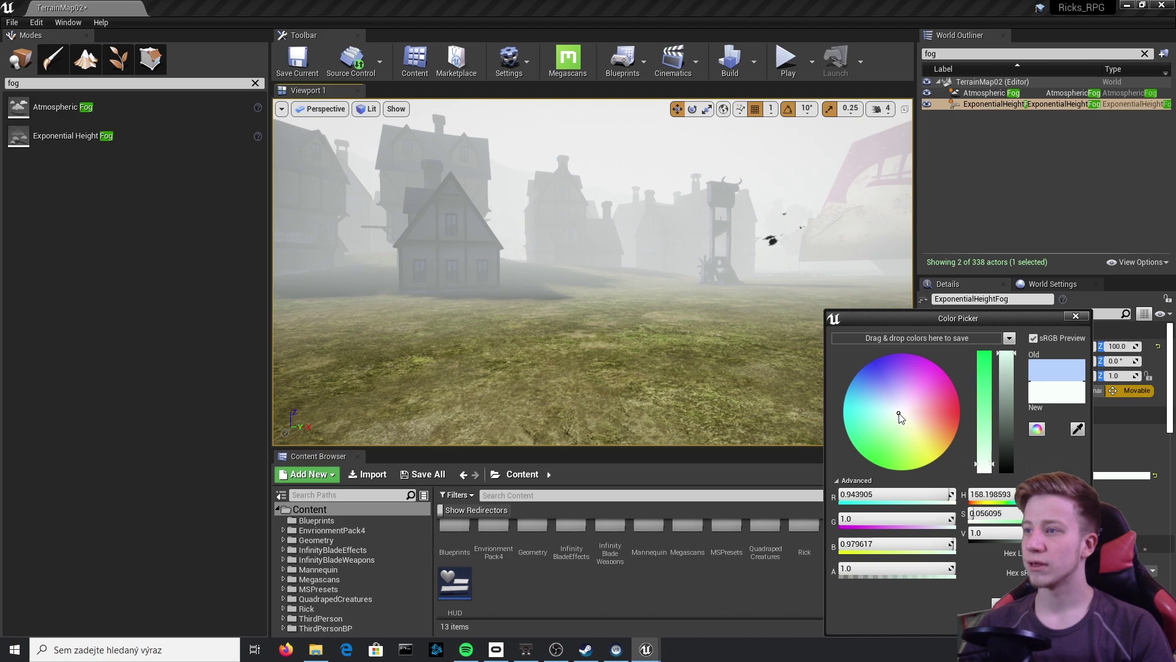
left_click(1013, 603)
right_click_drag(692, 408, 683, 399)
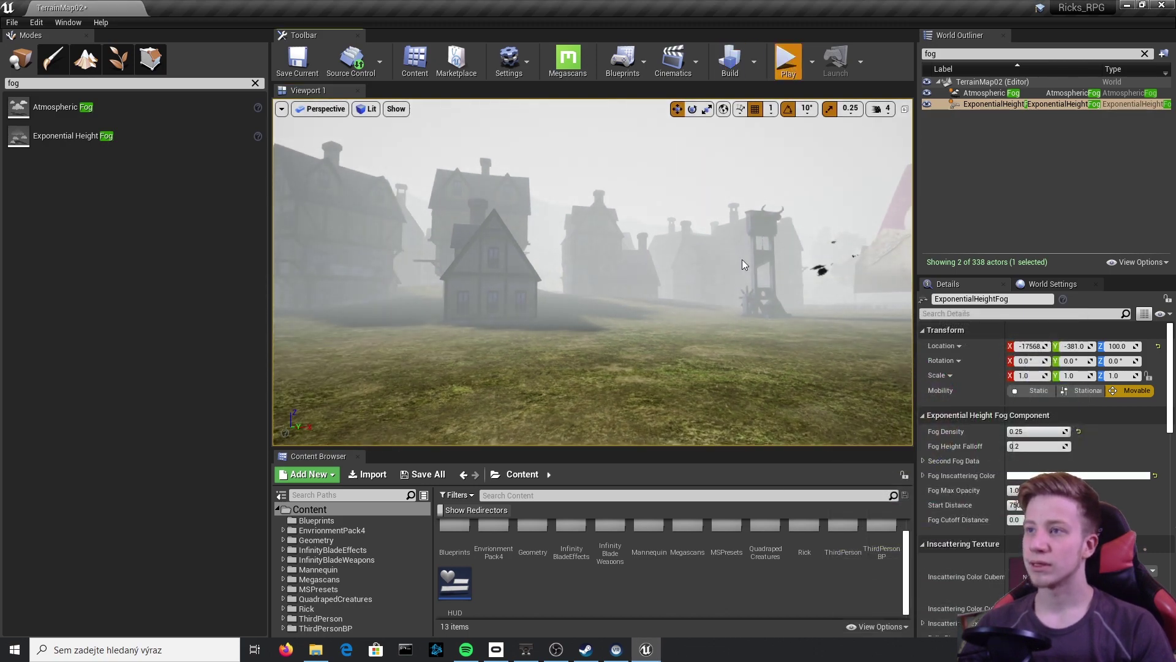
key("alt+p")
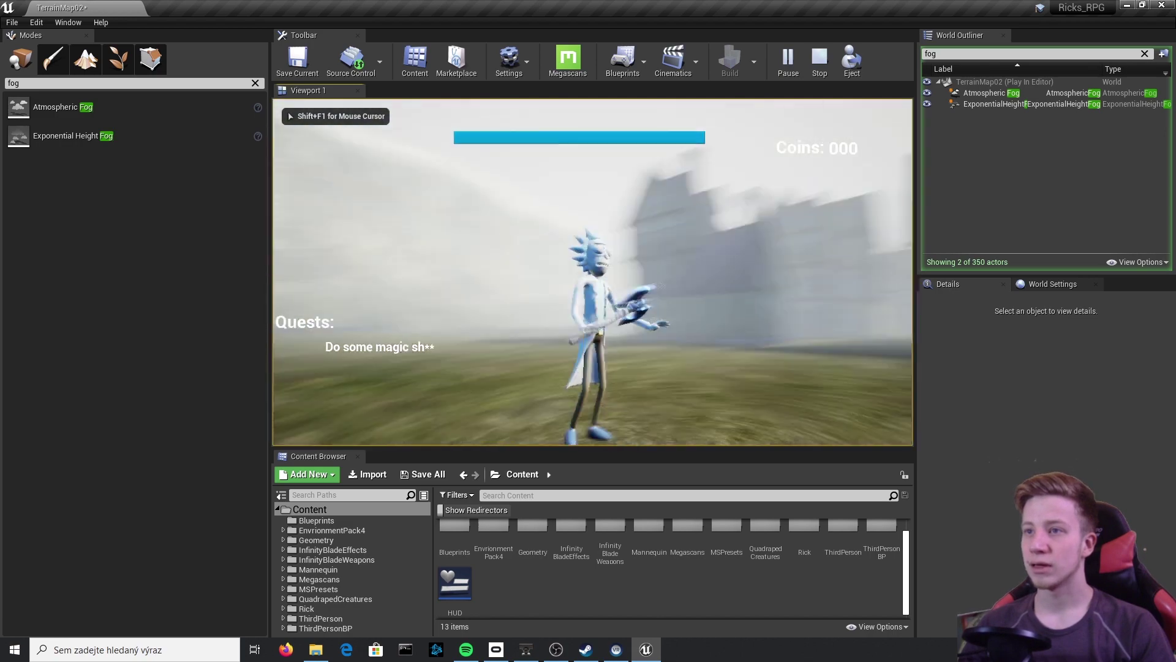
key("Escape")
Set the Fog Inscattering Color of ExponentialHeightFog to light pink, with red 1.0, green about 0.57 and blue about 0.62
left_click(1029, 108)
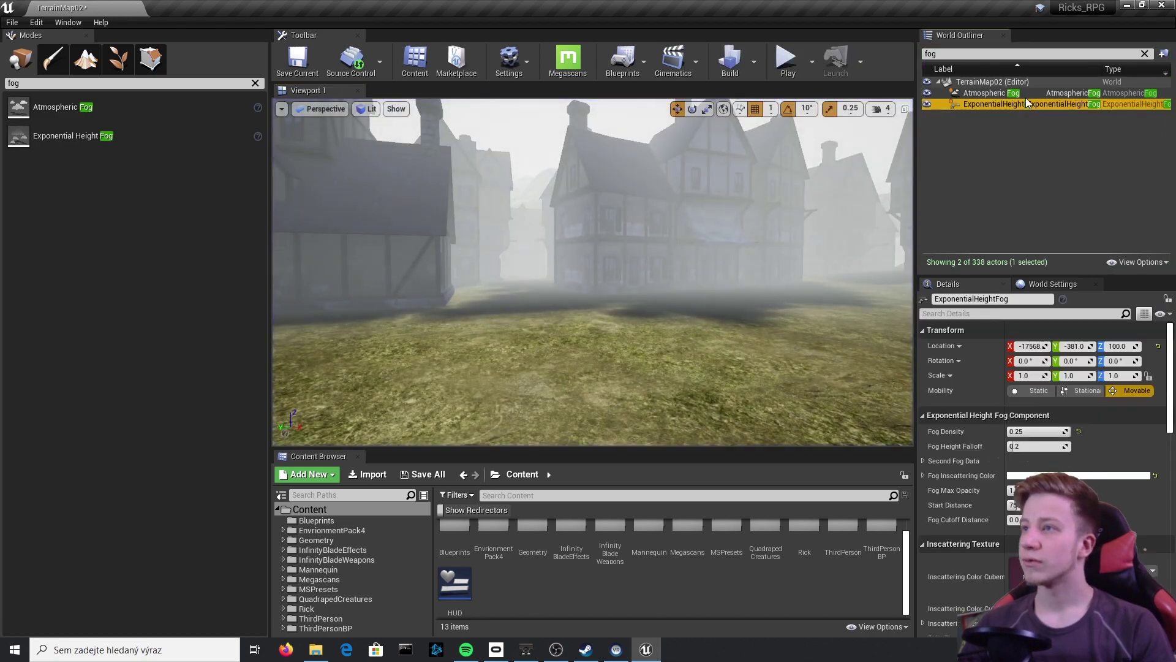
left_click(1042, 586)
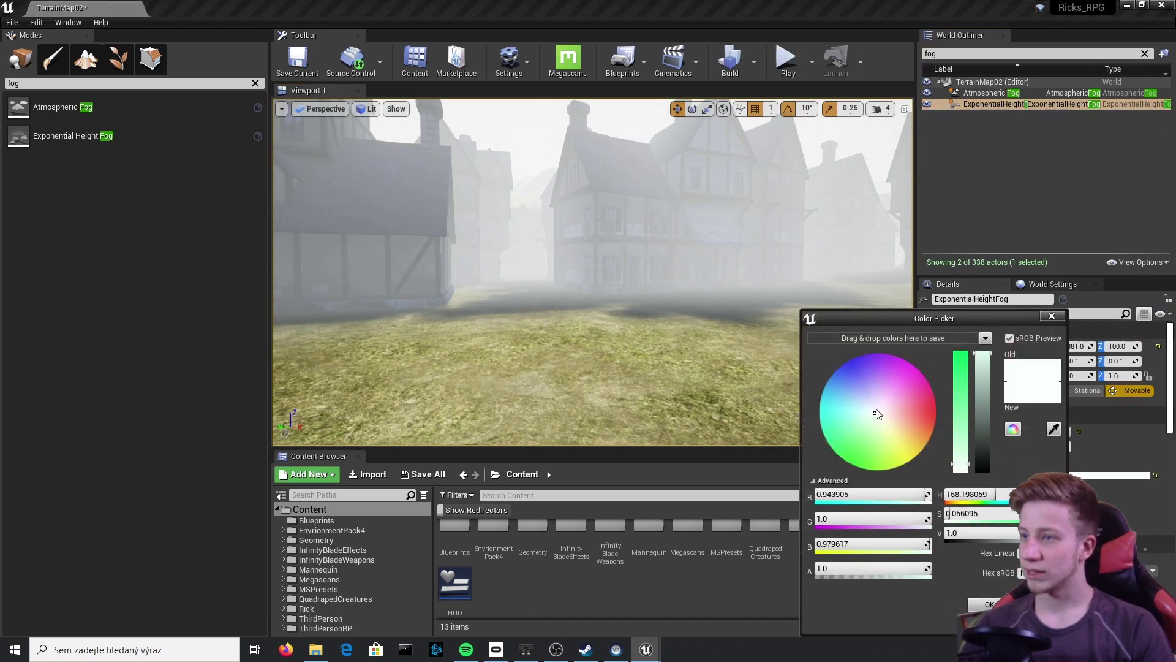
left_click_drag(877, 420, 967, 427)
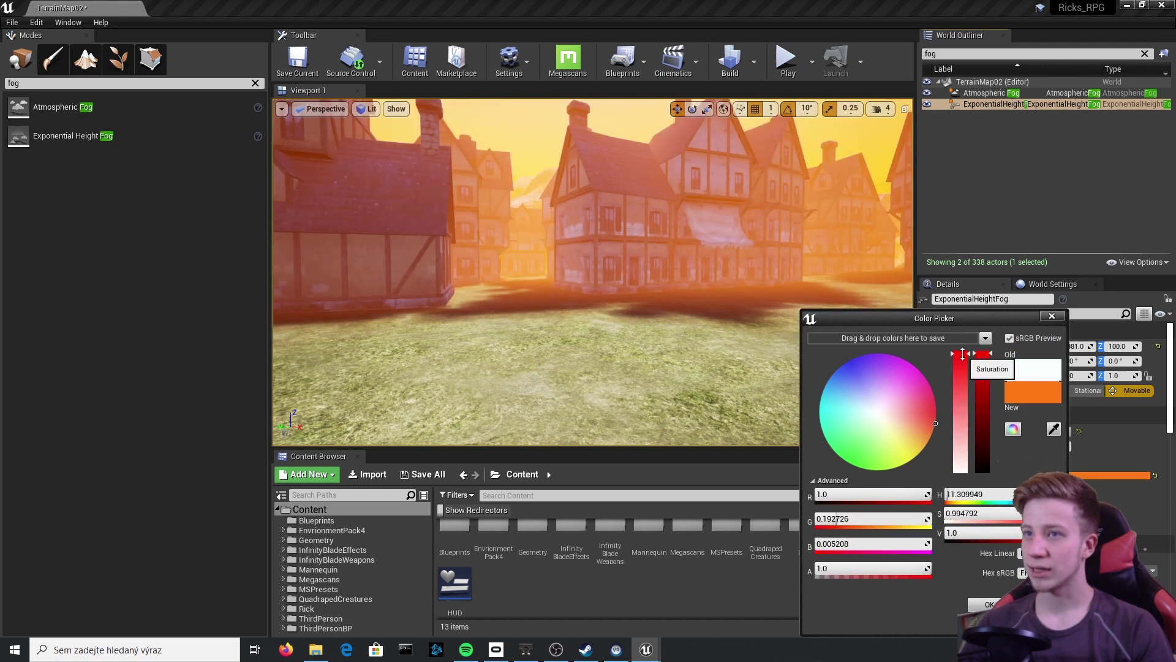
left_click_drag(962, 354, 962, 356)
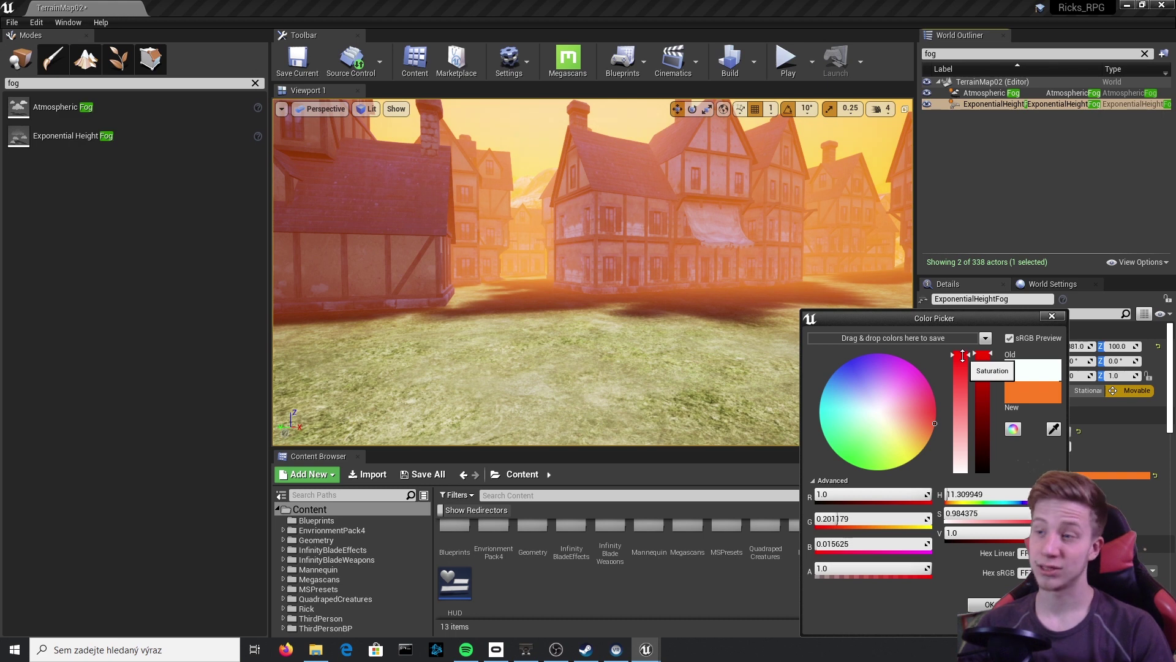
left_click_drag(928, 405, 904, 409)
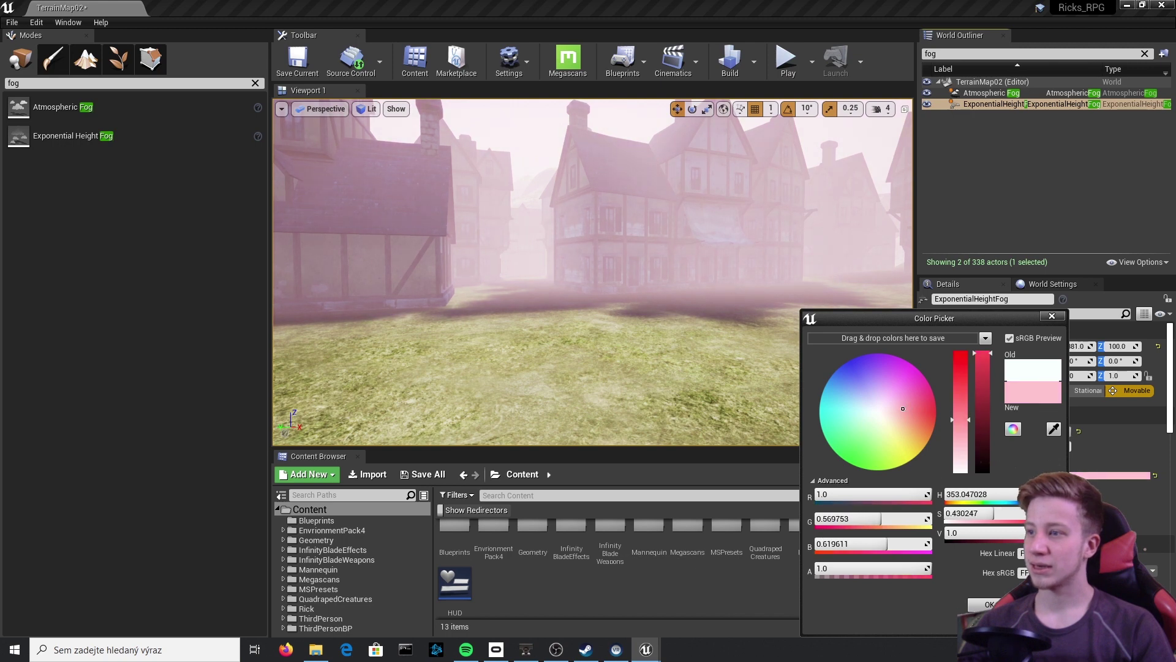
left_click(853, 432)
Examine how the fog covers the town and mountains from different heights, and review the Second Fog Data settings
scroll(981, 502, "down", 1)
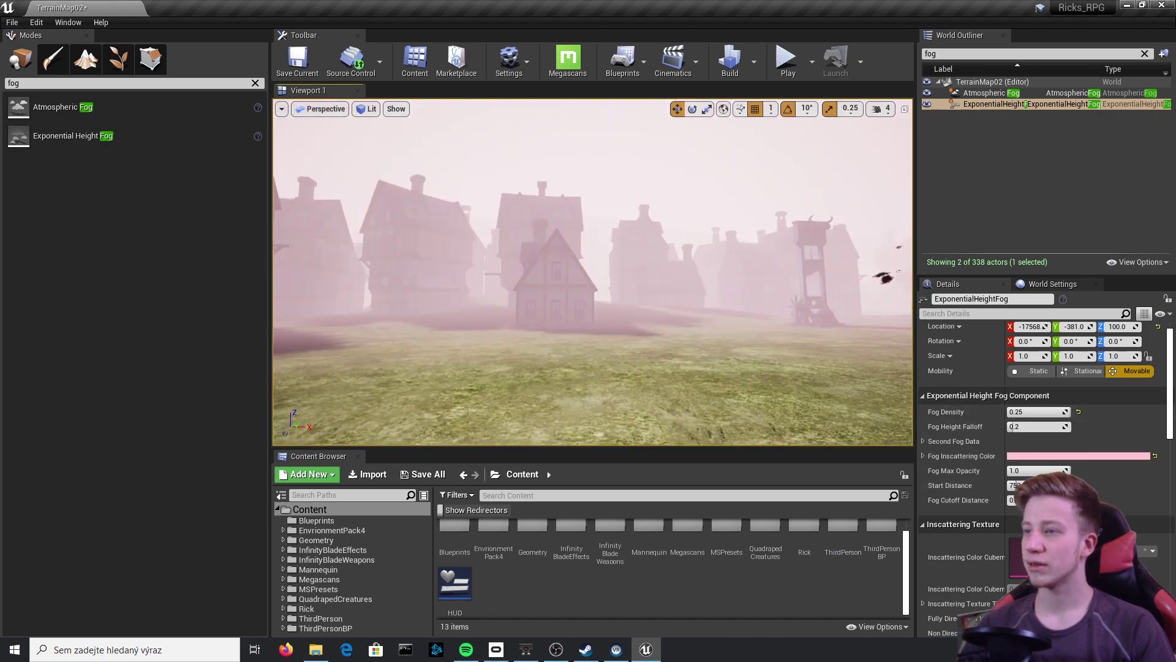
right_click_drag(592, 272, 603, 231)
type("e")
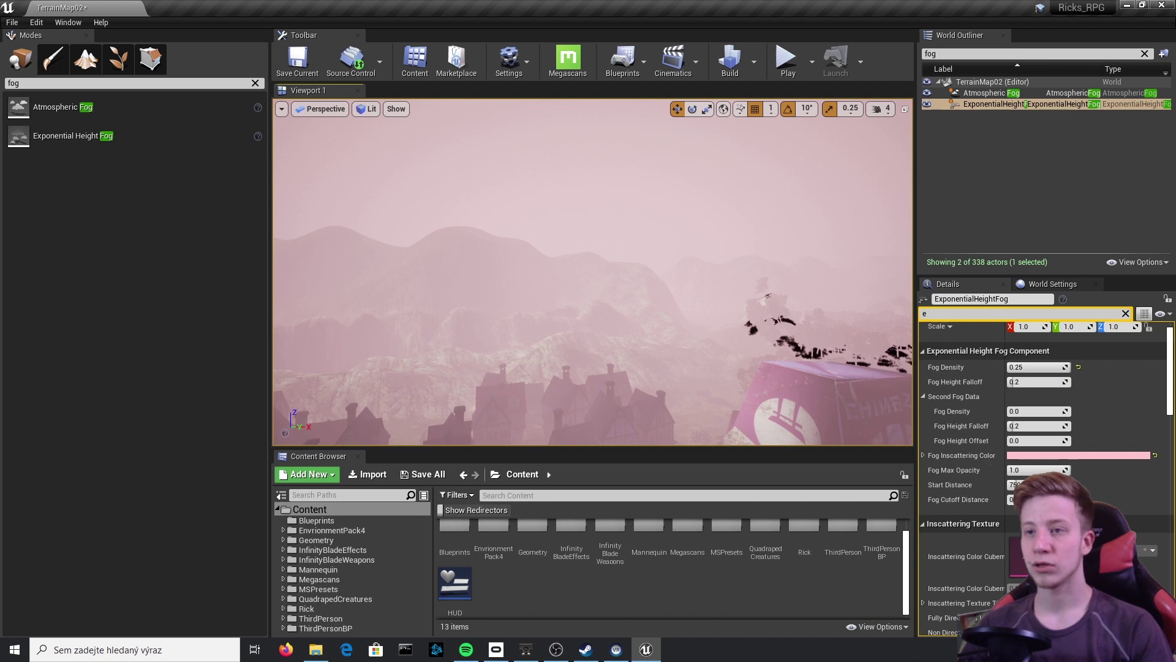
key("q")
key("e")
key("q")
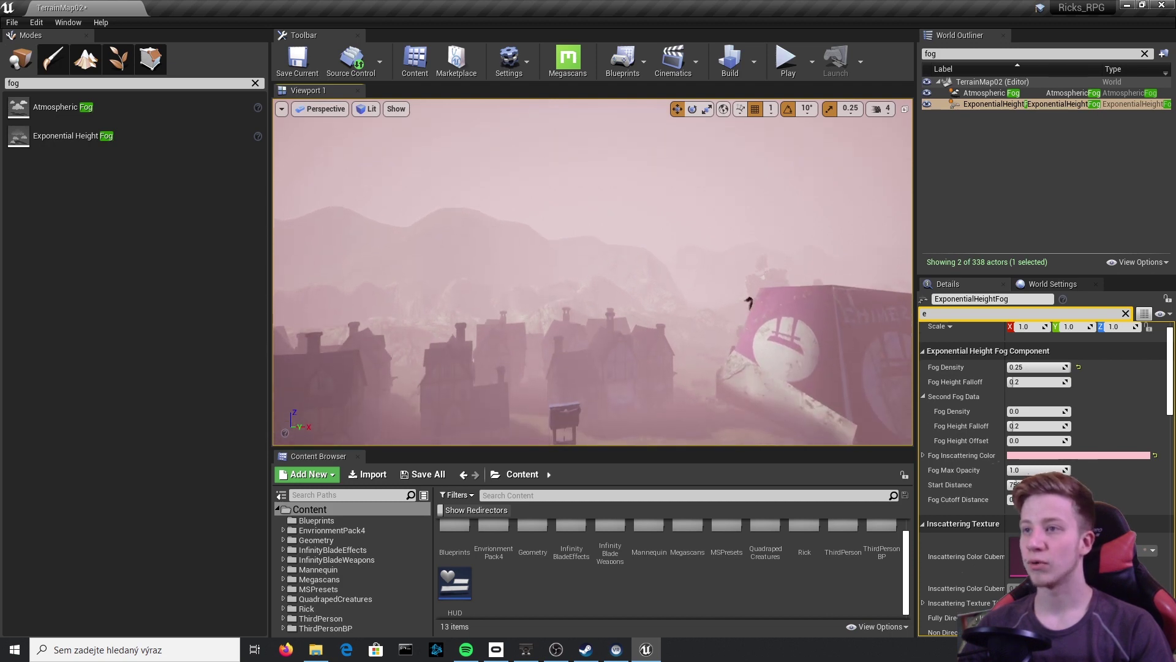
key("e")
key("q")
key("e")
key("w")
key("s")
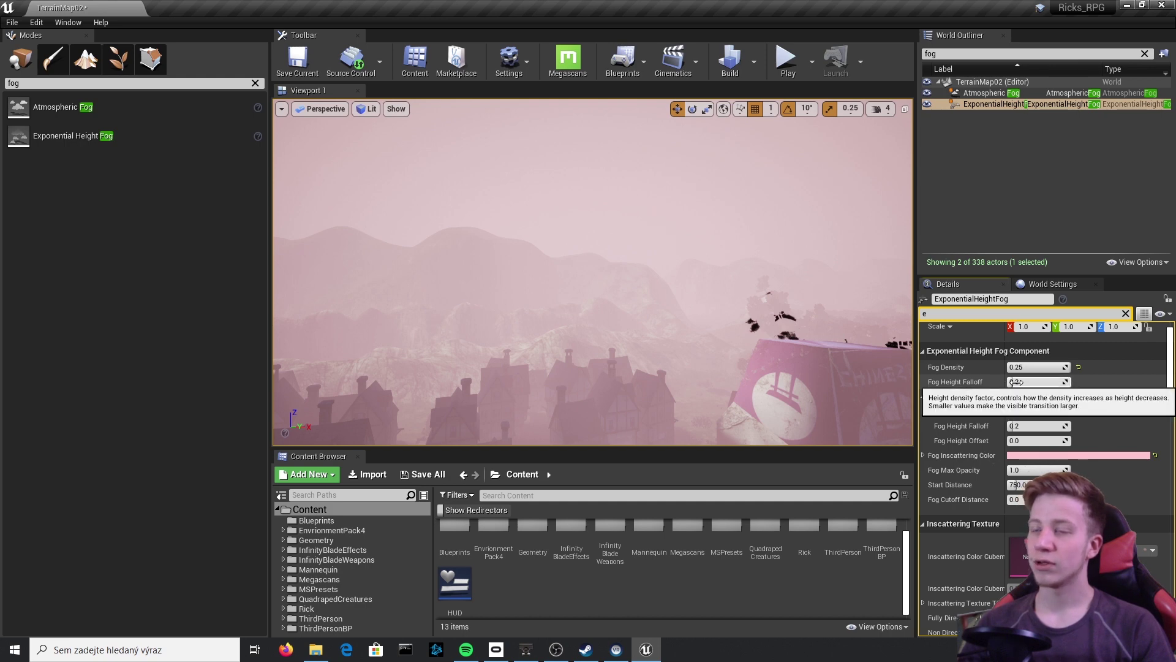
Raise the Fog Height Falloff of ExponentialHeightFog to about 1.89 and inspect the fog between the houses
left_click_drag(1016, 382, 1060, 382)
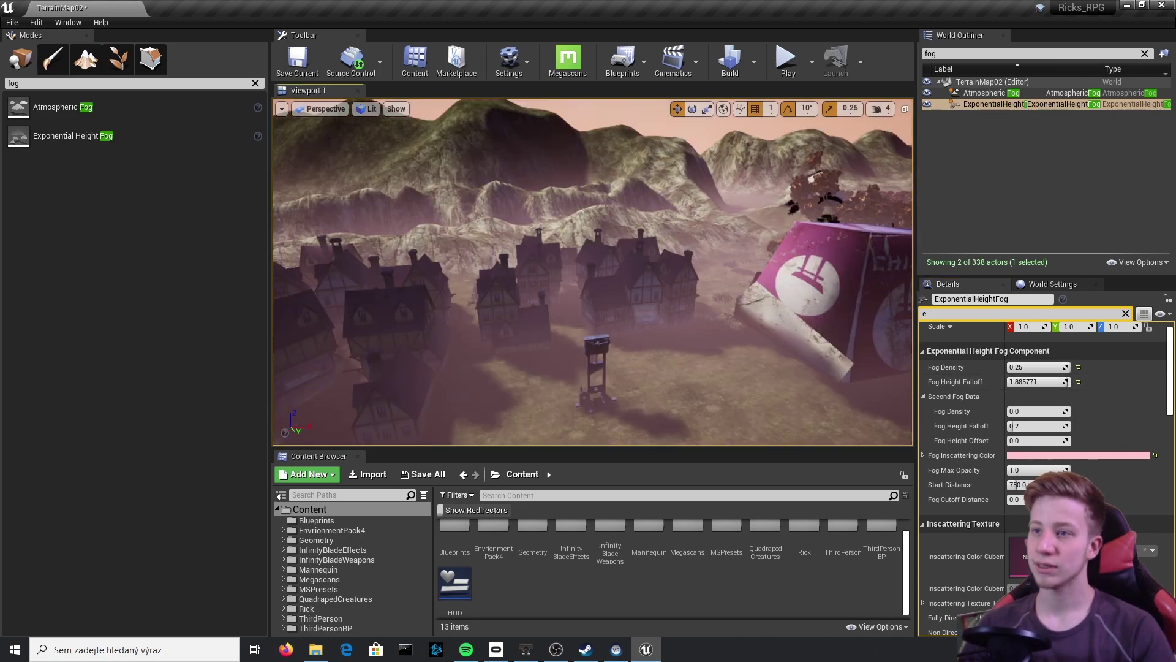
key("w")
right_click_drag(593, 272, 586, 306)
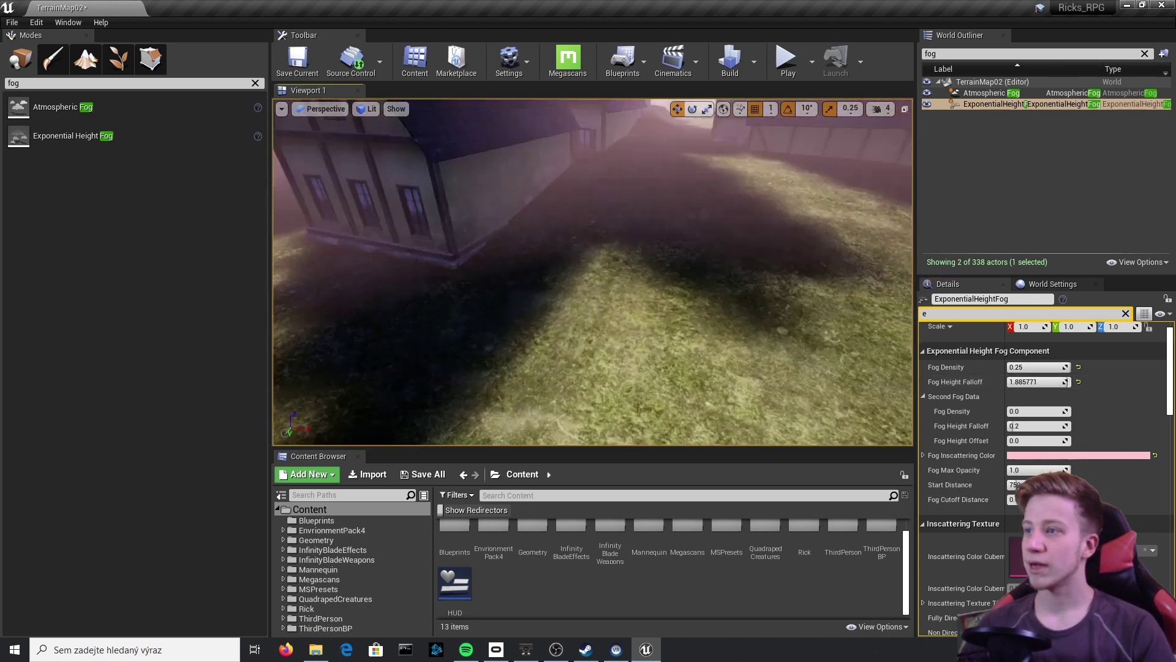
right_click_drag(701, 435, 701, 386)
key("s")
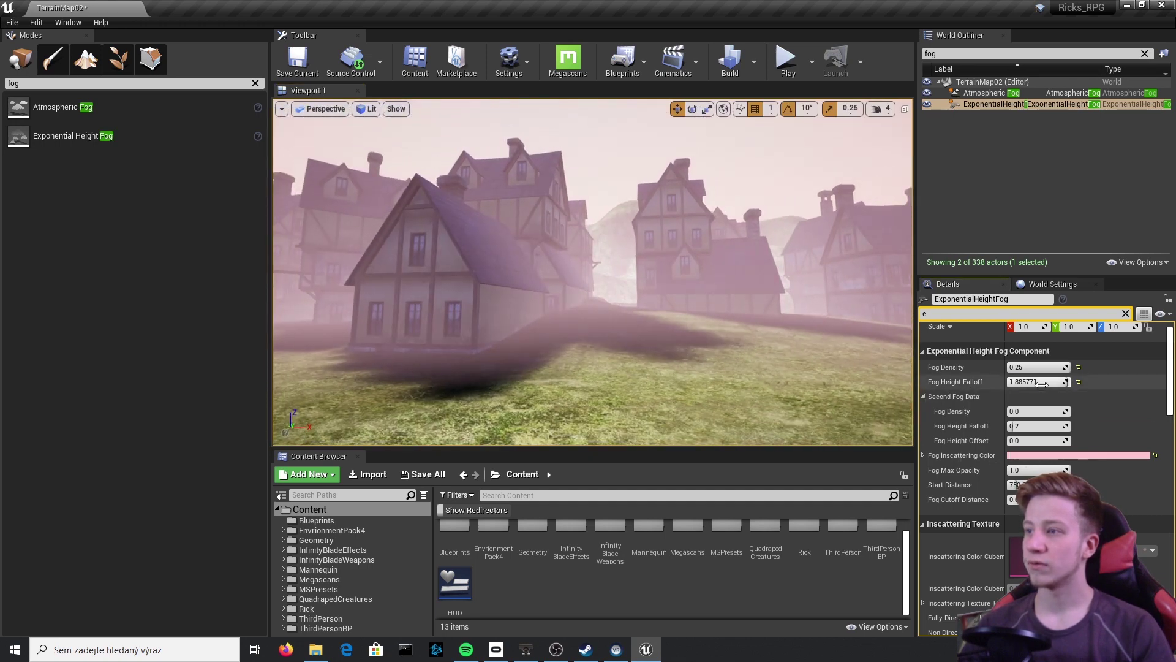
Set the Fog Height Falloff to 1.5 and check the fog from above the mountains, leaving ExponentialHeightFog selected
left_click(1041, 382)
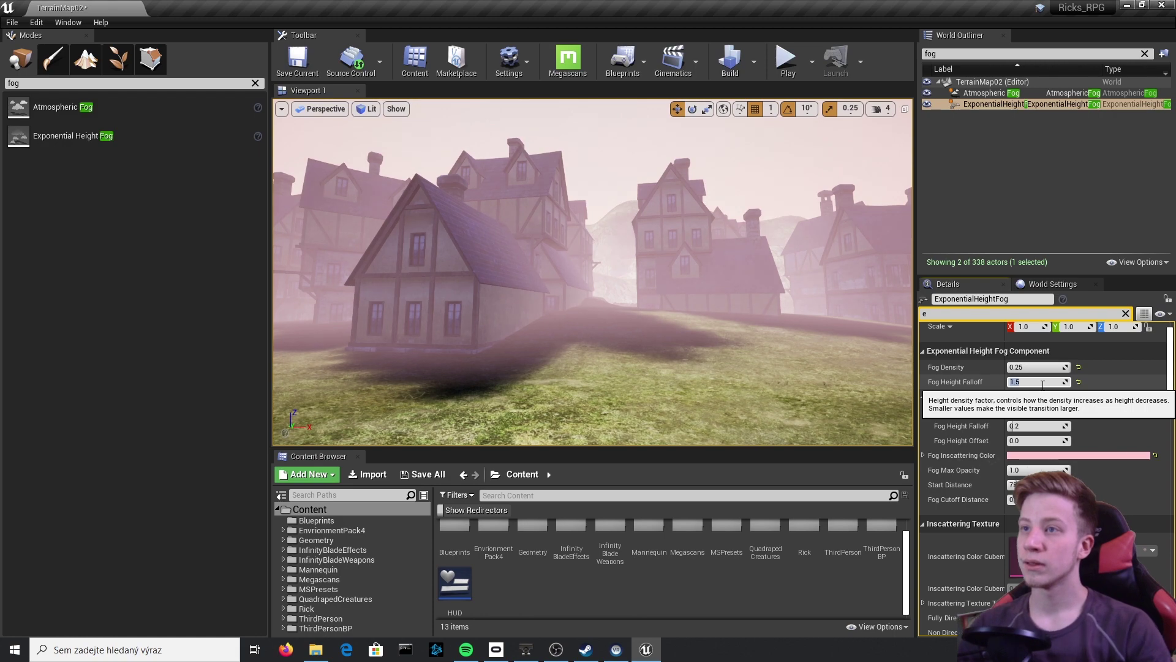
right_click_drag(735, 294, 789, 320)
key("e")
key("q")
key("e")
right_click(790, 320)
right_click(716, 369)
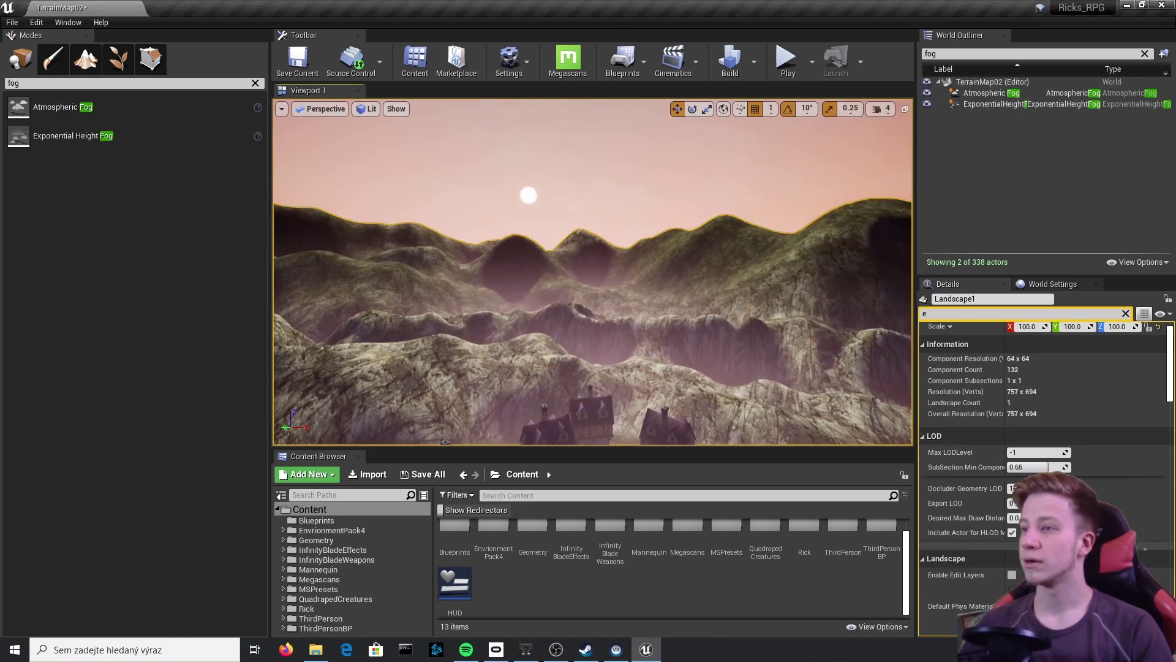
left_click(984, 109)
left_click(984, 105)
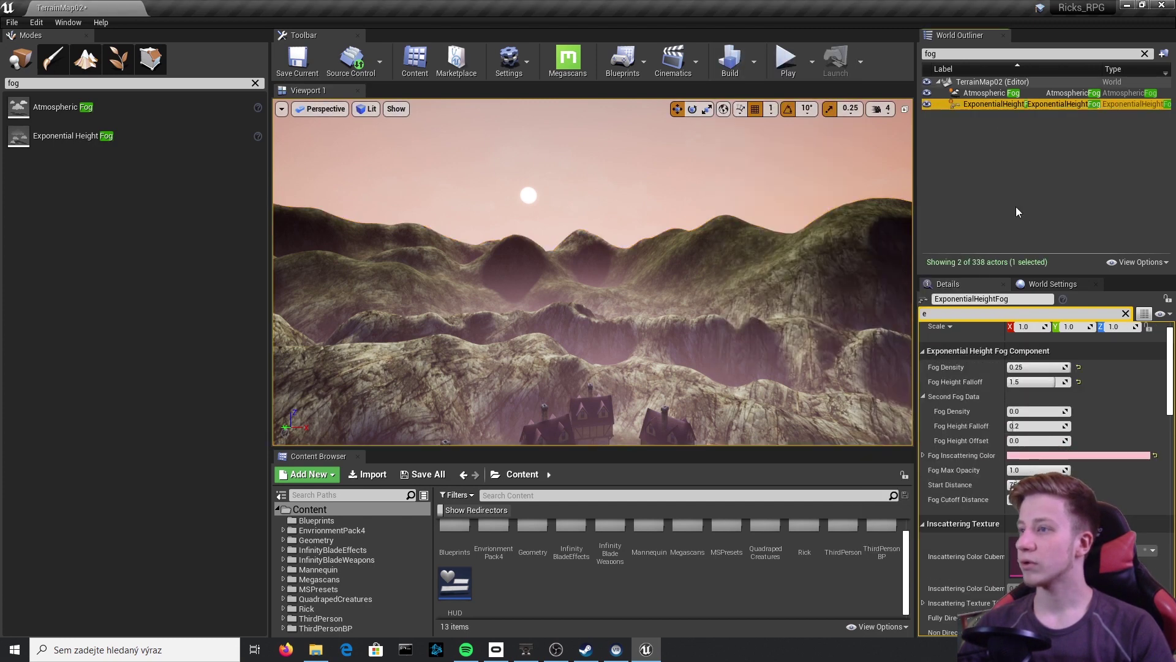
Try a Fog Height Falloff of about 1.12 on ExponentialHeightFog and restore it to 1.5
left_click_drag(1029, 384, 987, 384)
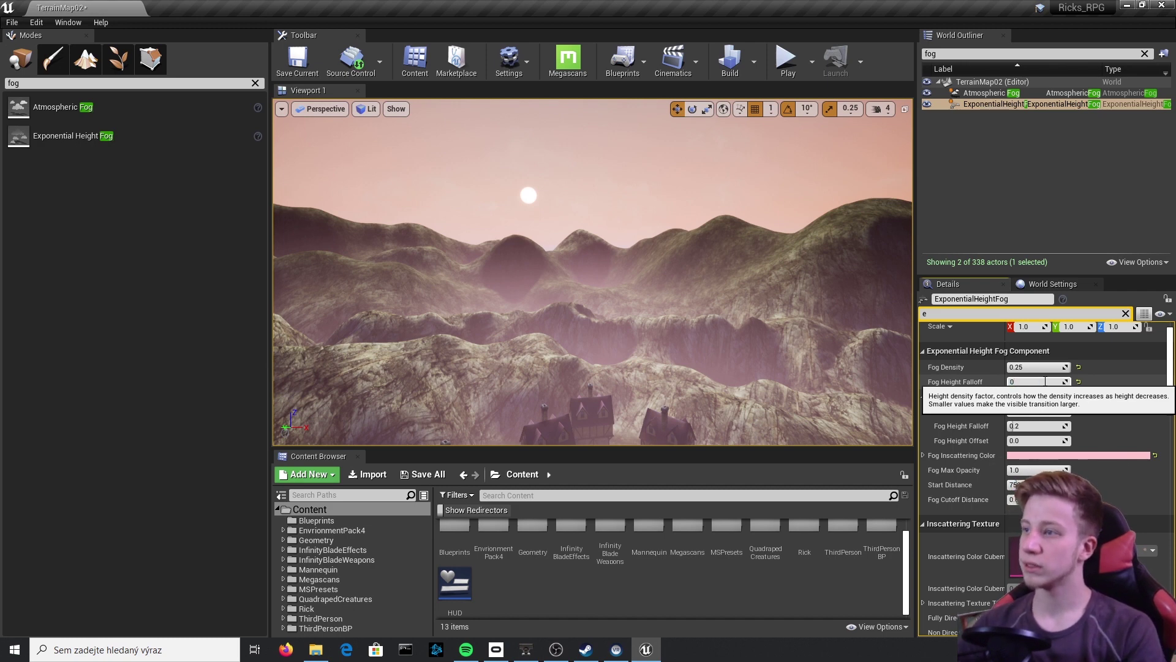
type("1.1")
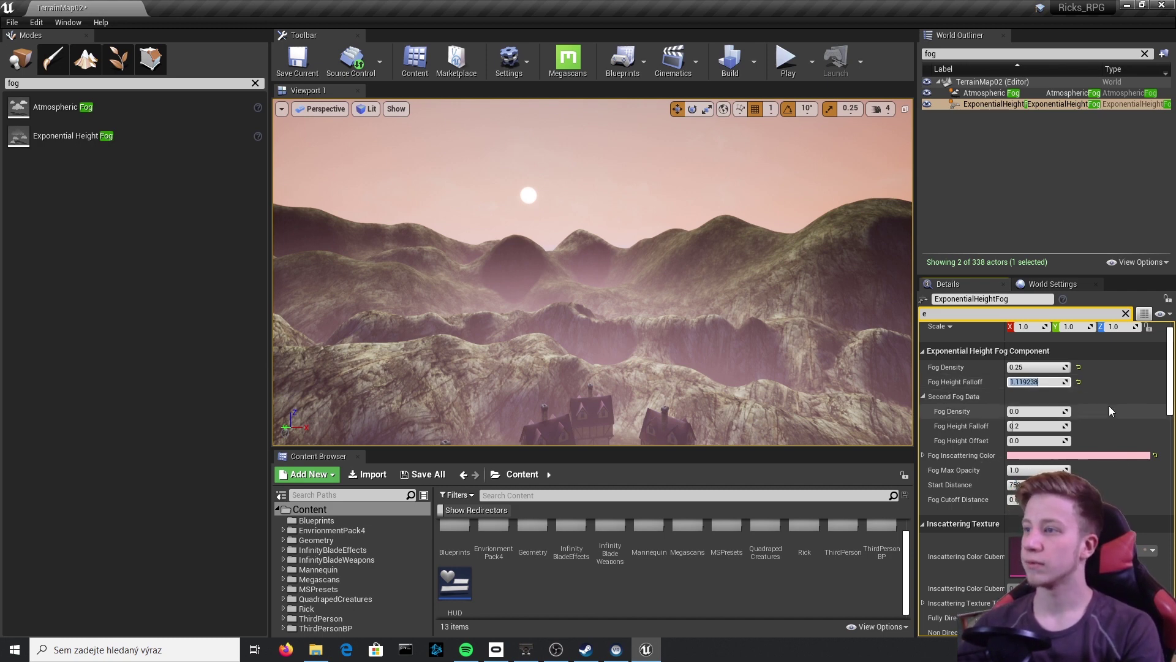
key("BackSpace")
type("5")
key("Return")
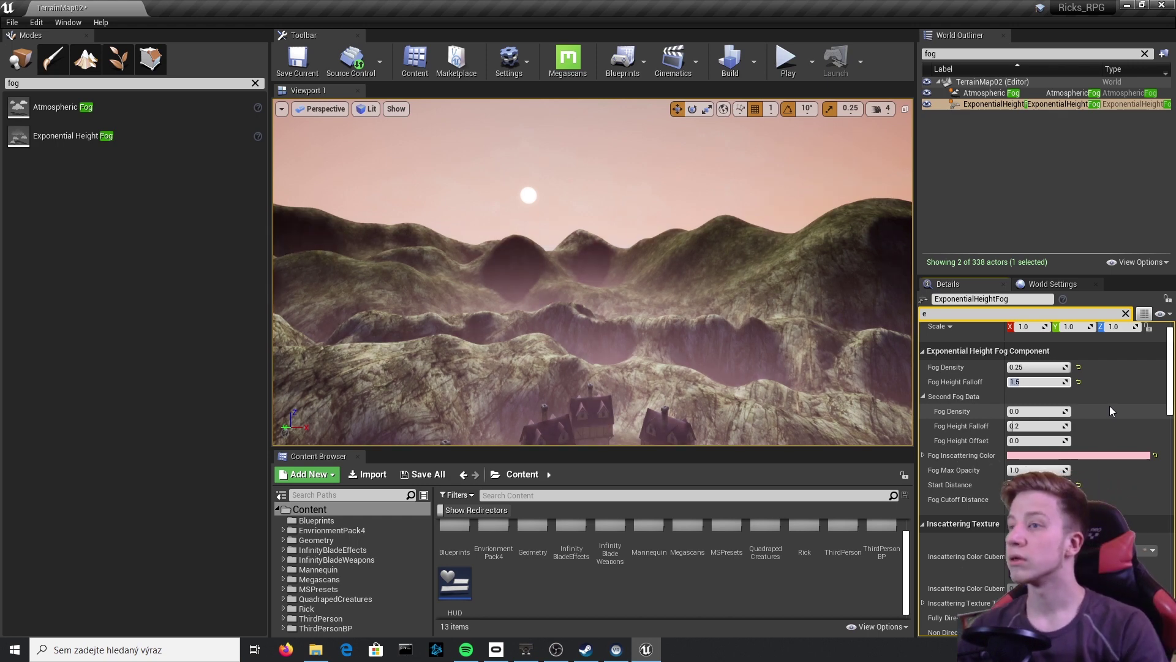
Set the Fog Height Falloff of ExponentialHeightFog to 0.5
left_click(1011, 384)
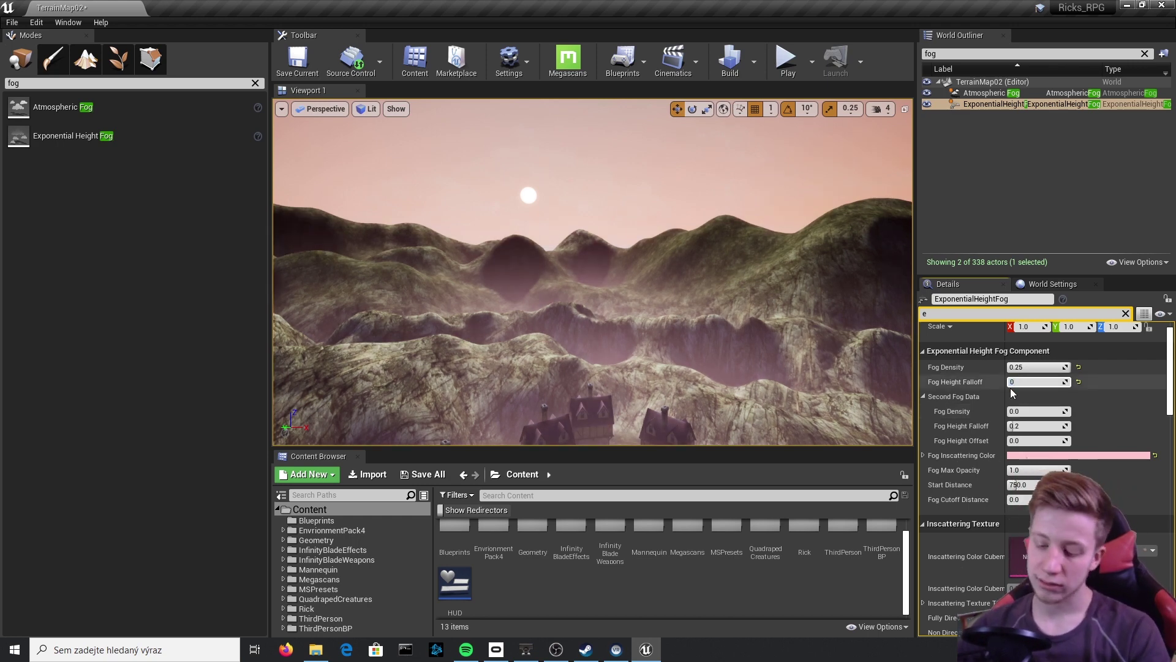
type("0.5")
key("Return")
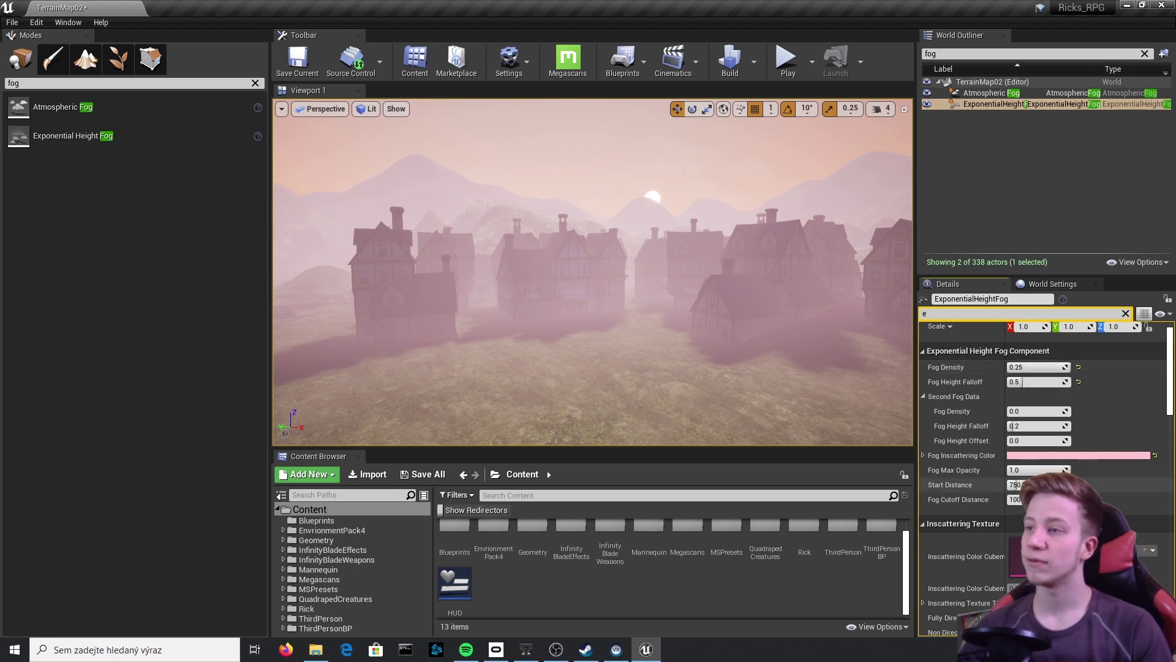
Try a Fog Max Opacity of 0, reset it to its default, and test a Fog Density of 1.0 between the houses
left_click_drag(1046, 471, 1010, 470)
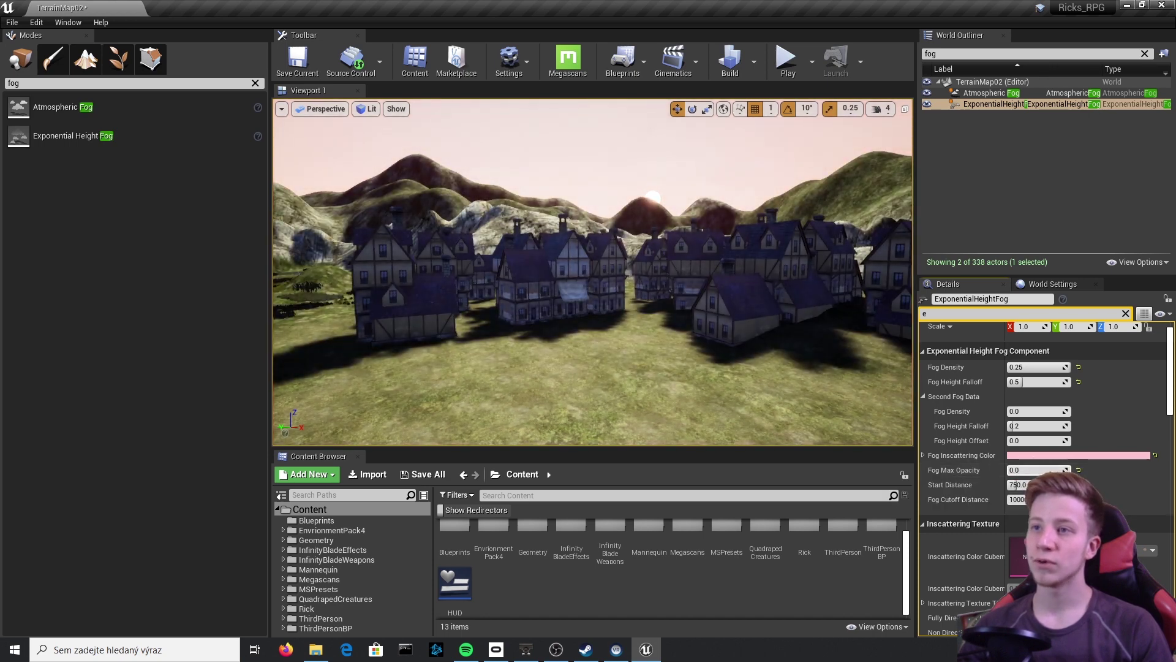
left_click(1078, 470)
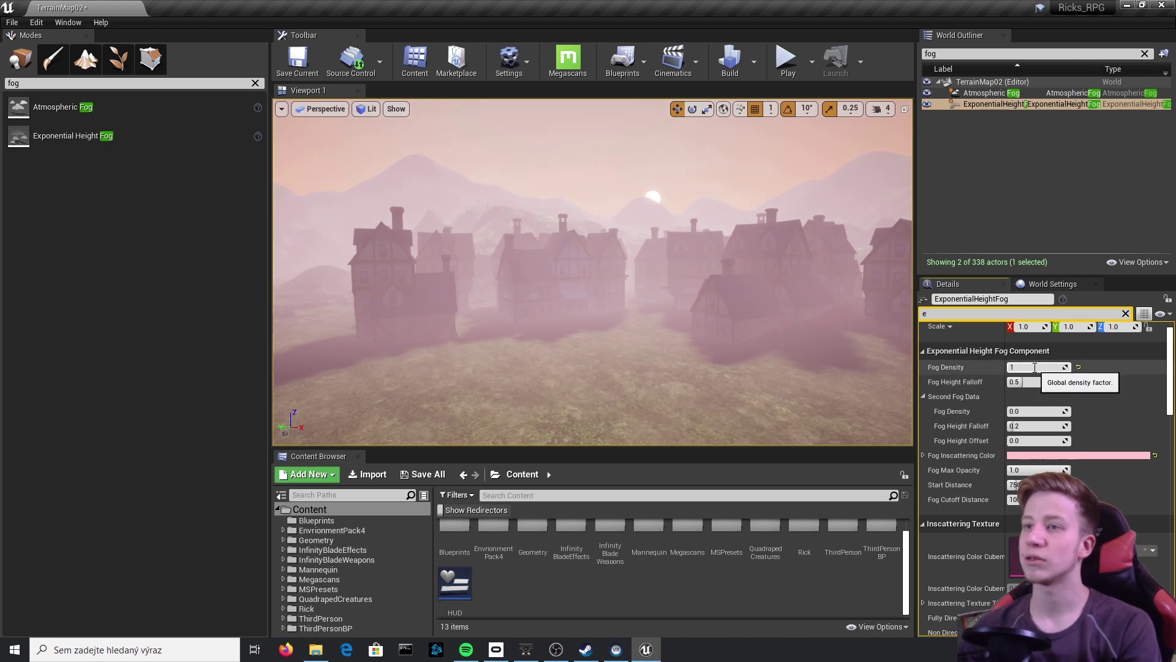
key("Return")
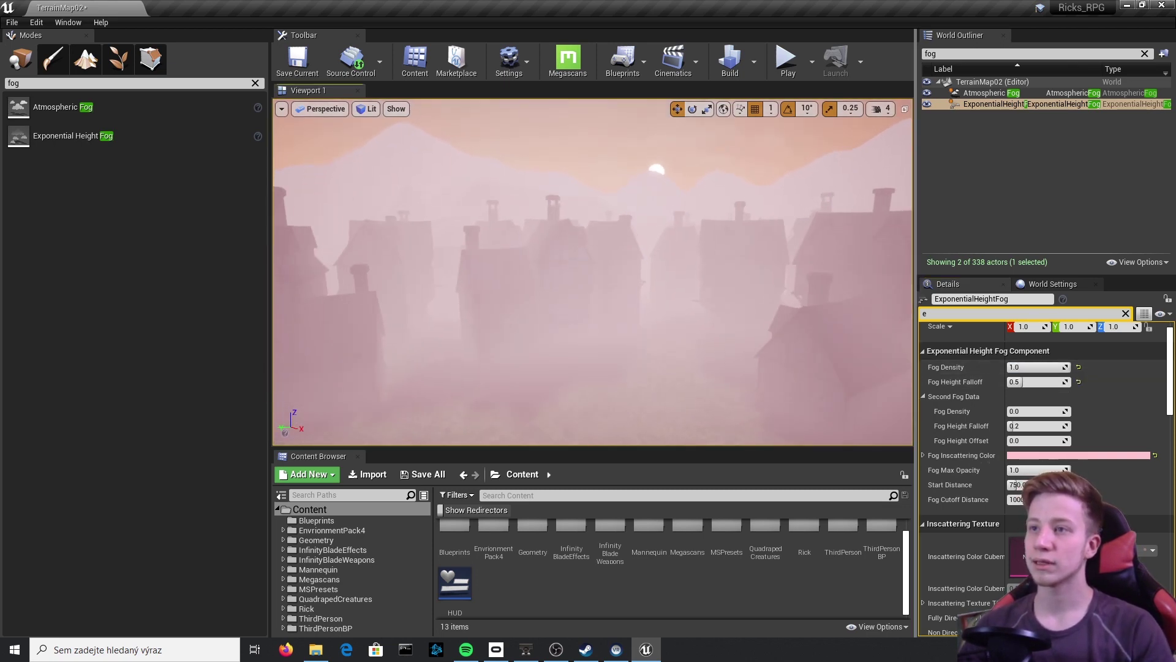
key("w")
right_click_drag(593, 272, 593, 307)
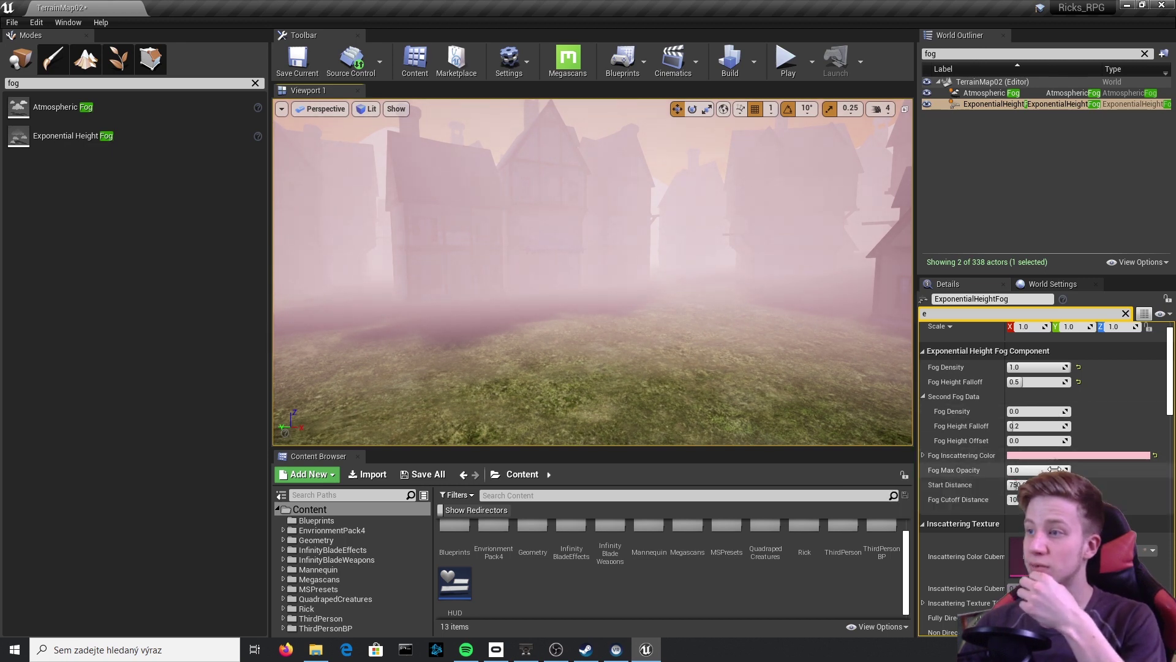
Lower the Fog Max Opacity of ExponentialHeightFog to about 0.26 and set its Fog Density to 0.25
mouse_move(1055, 470)
left_mouse_down()
mouse_move(1127, 470)
mouse_move(1047, 470)
left_mouse_up()
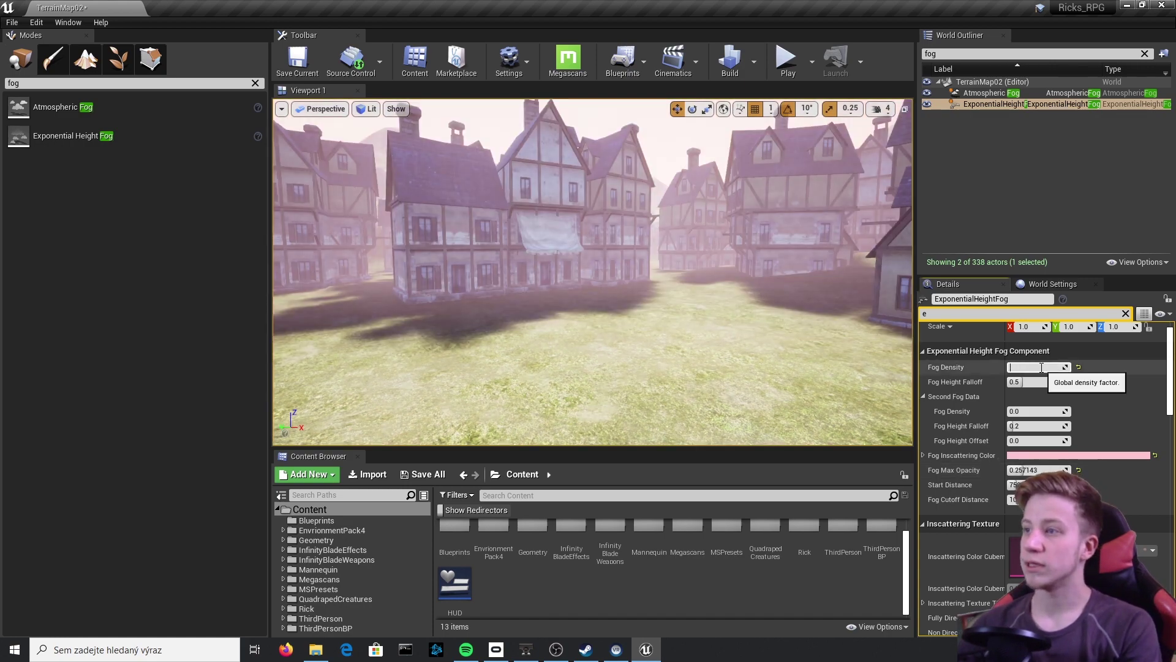
left_click(1042, 367)
type("0.25")
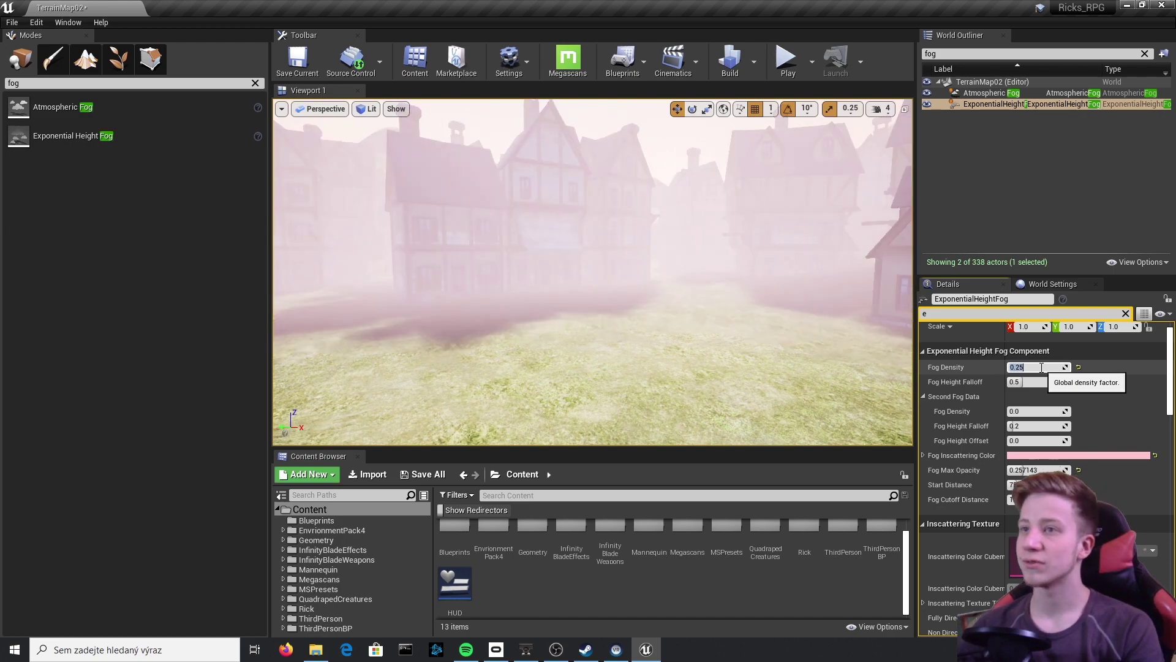
key("Return")
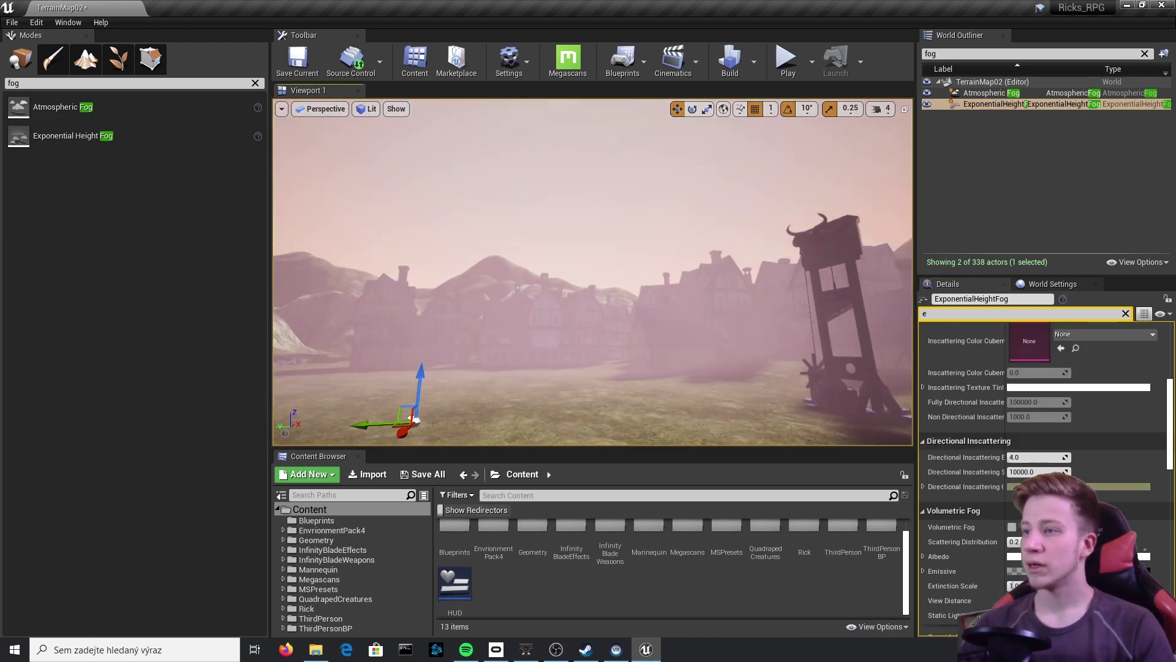
Enable Volumetric Fog on ExponentialHeightFog and inspect its effect around the guillotine and the striped tents
right_click_drag(593, 272, 821, 272)
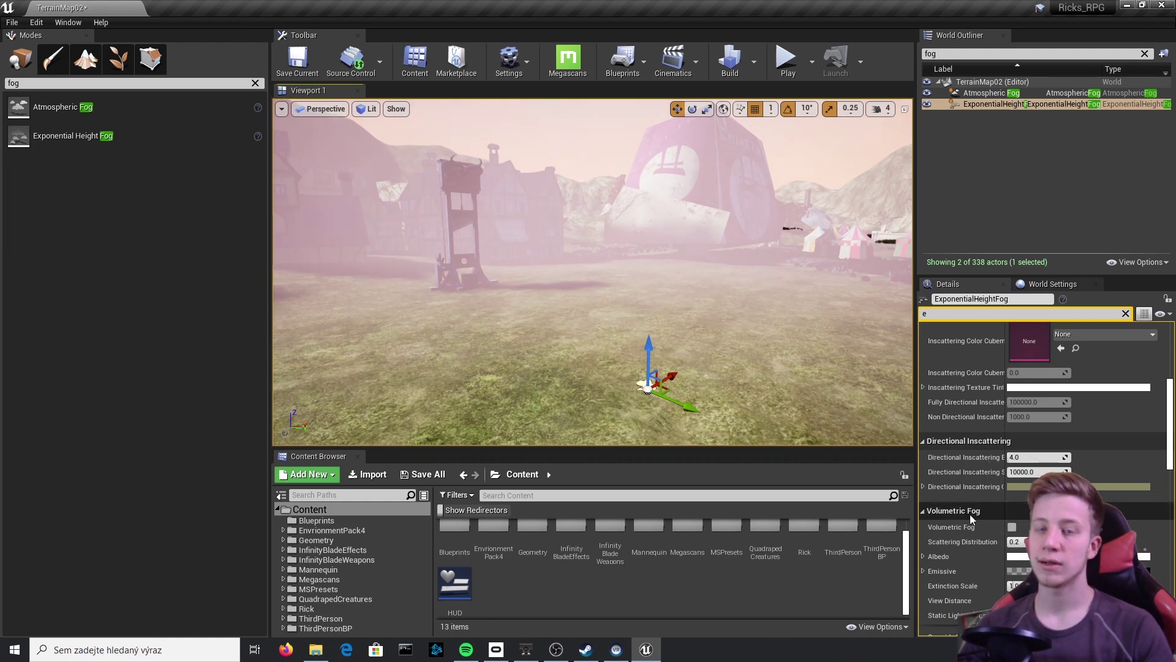
scroll(970, 531, "down", 4)
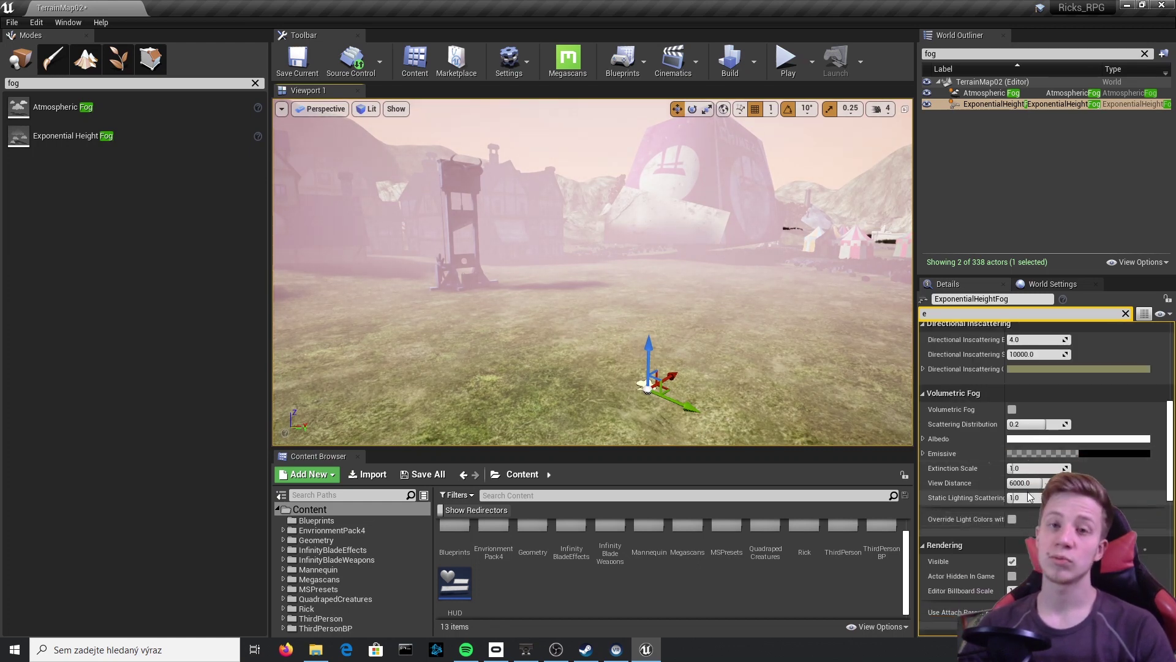
mouse_move(941, 414)
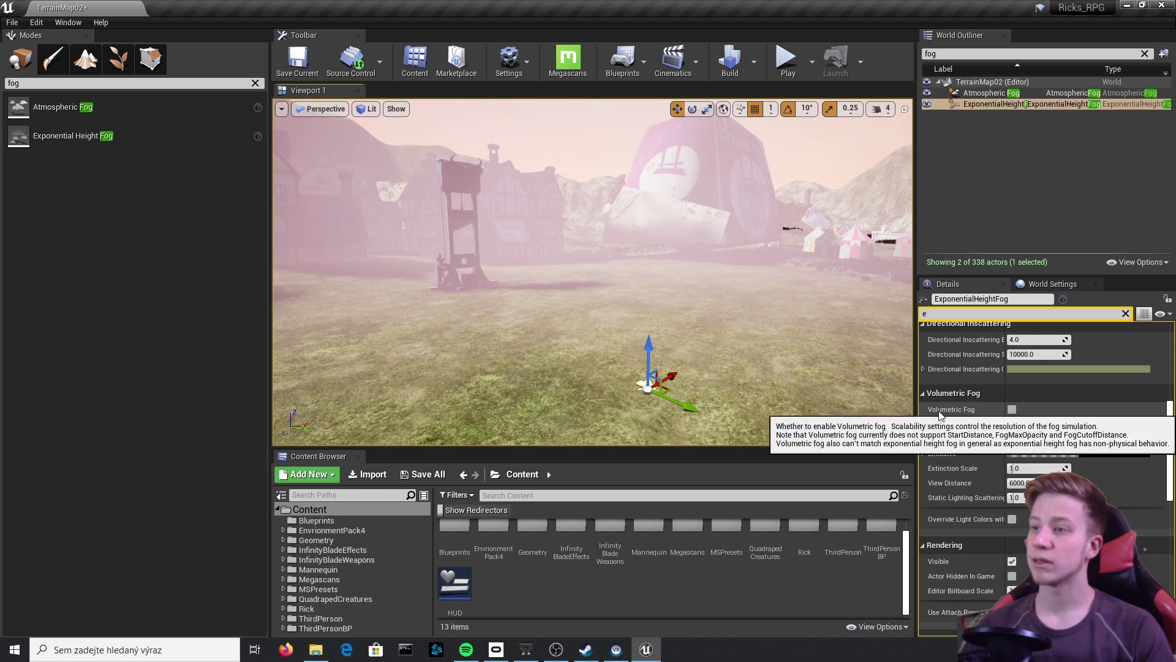
left_click(1013, 409)
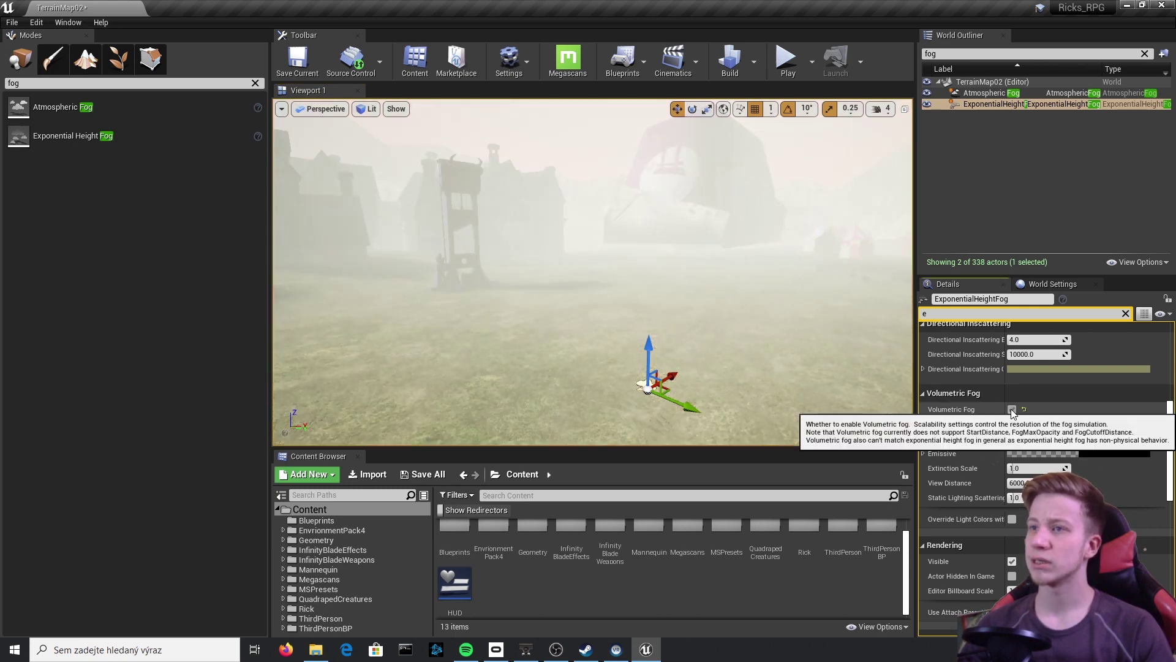
right_click_drag(521, 272, 833, 263)
key("w")
right_click_drag(656, 264, 656, 264)
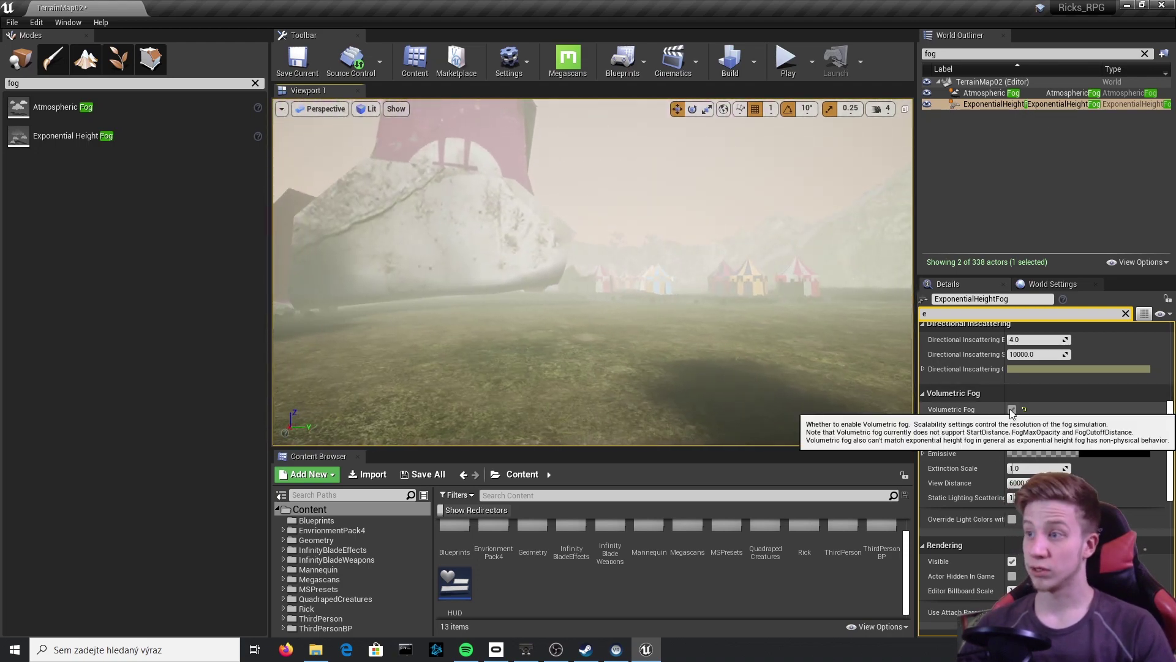
Review the Emissive and other fog settings, turn Volumetric Fog back off, and check the fog around the guillotine
left_click(923, 455)
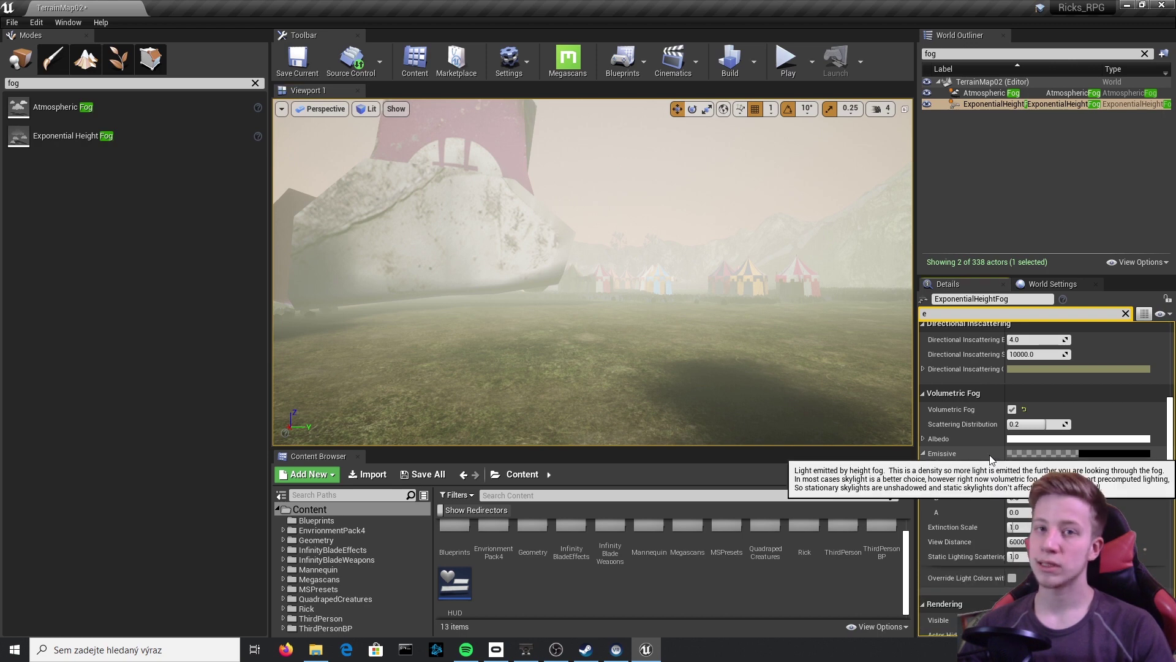
scroll(965, 421, "up", 10)
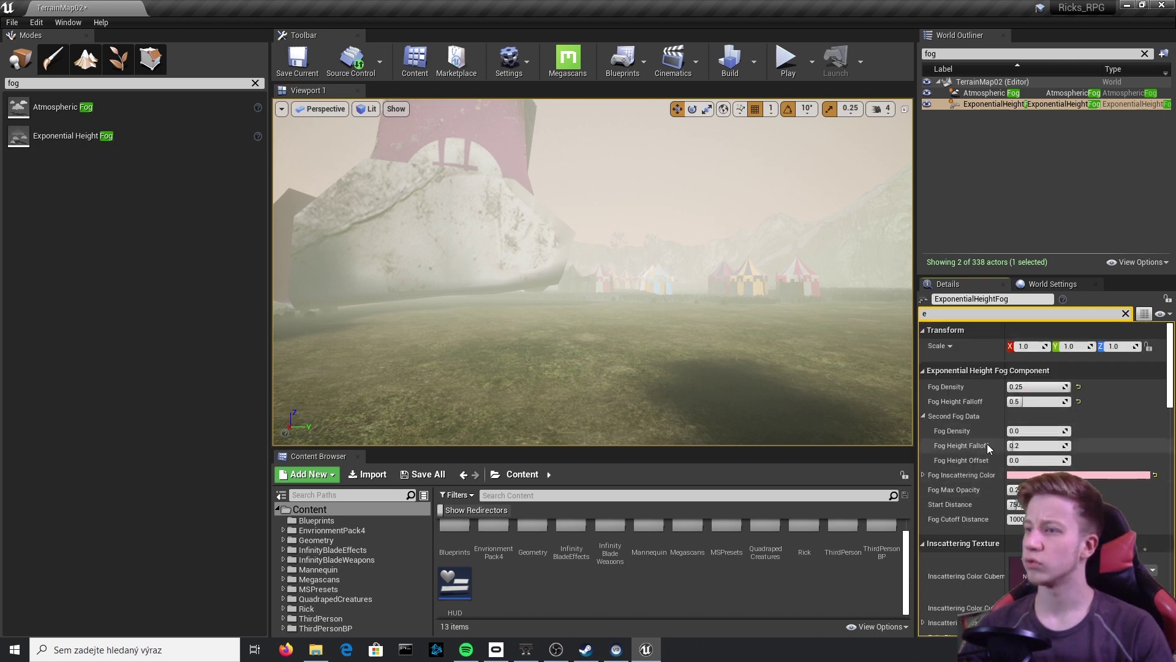
scroll(929, 424, "down", 3)
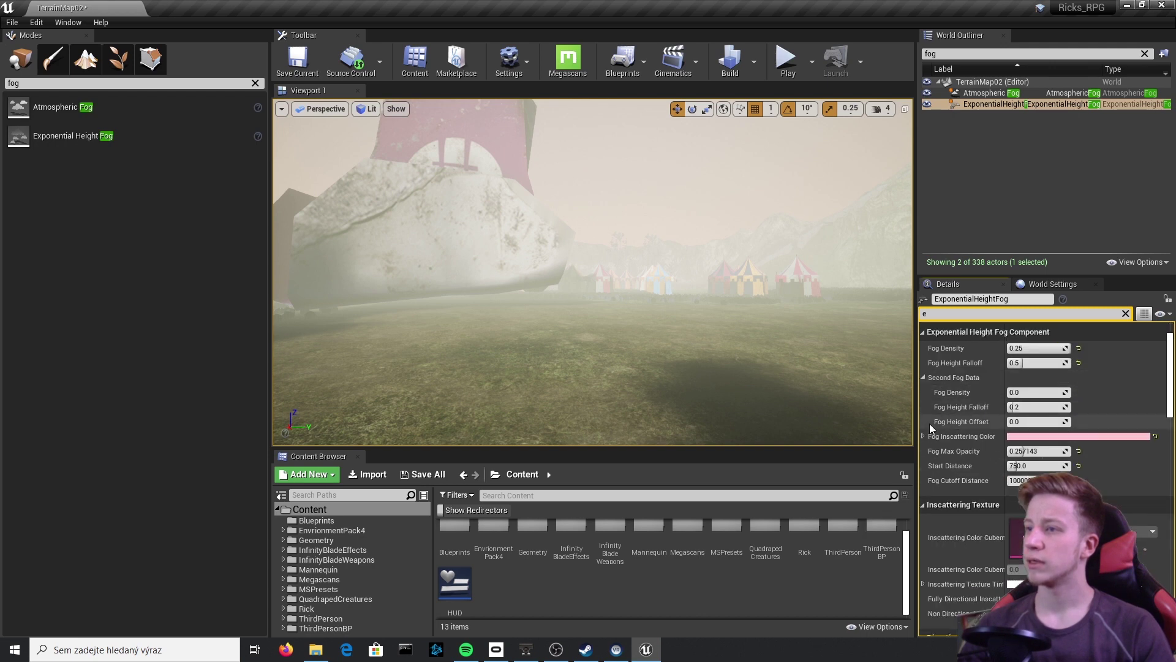
scroll(998, 547, "down", 4)
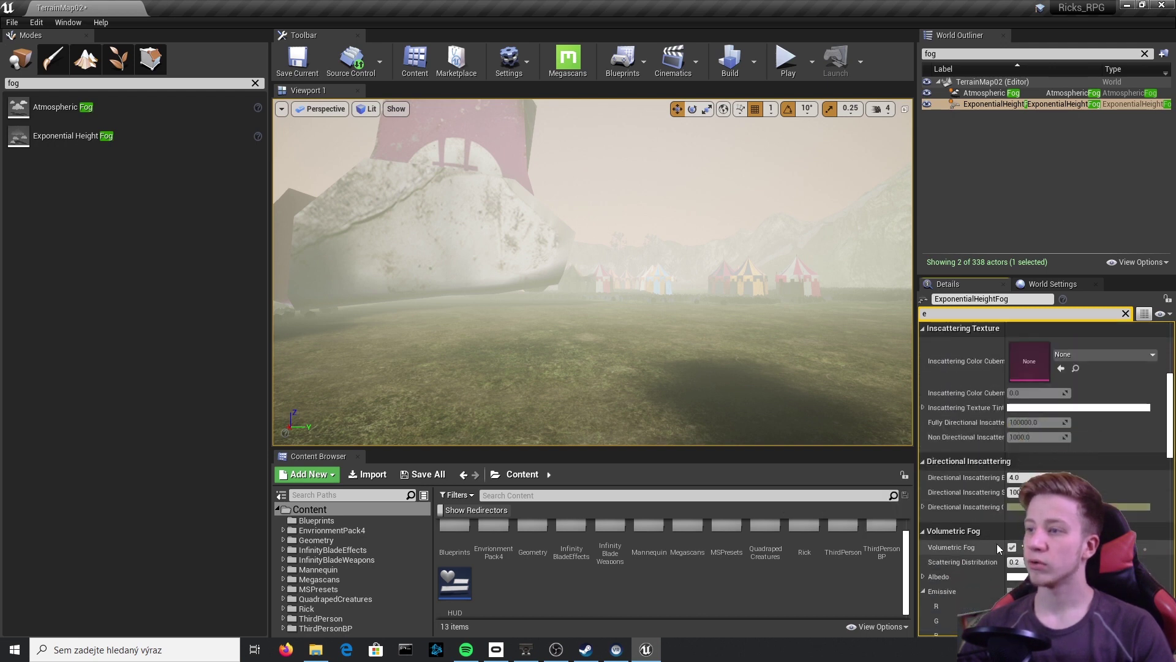
scroll(997, 447, "up", 2)
scroll(976, 464, "down", 3)
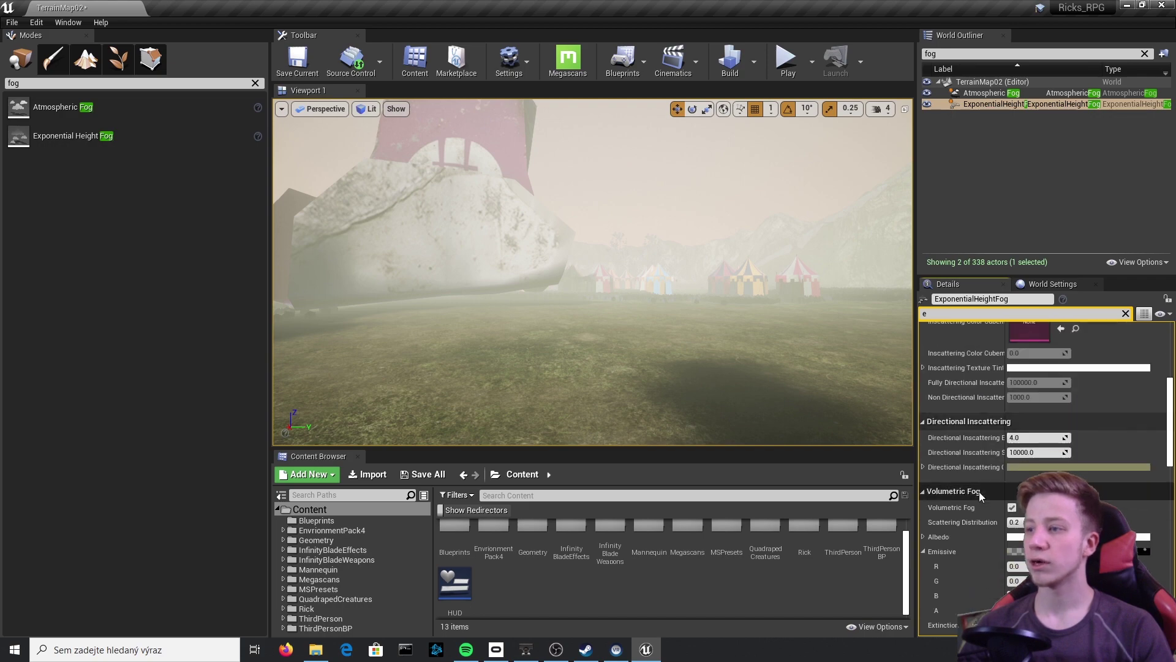
left_click(1011, 508)
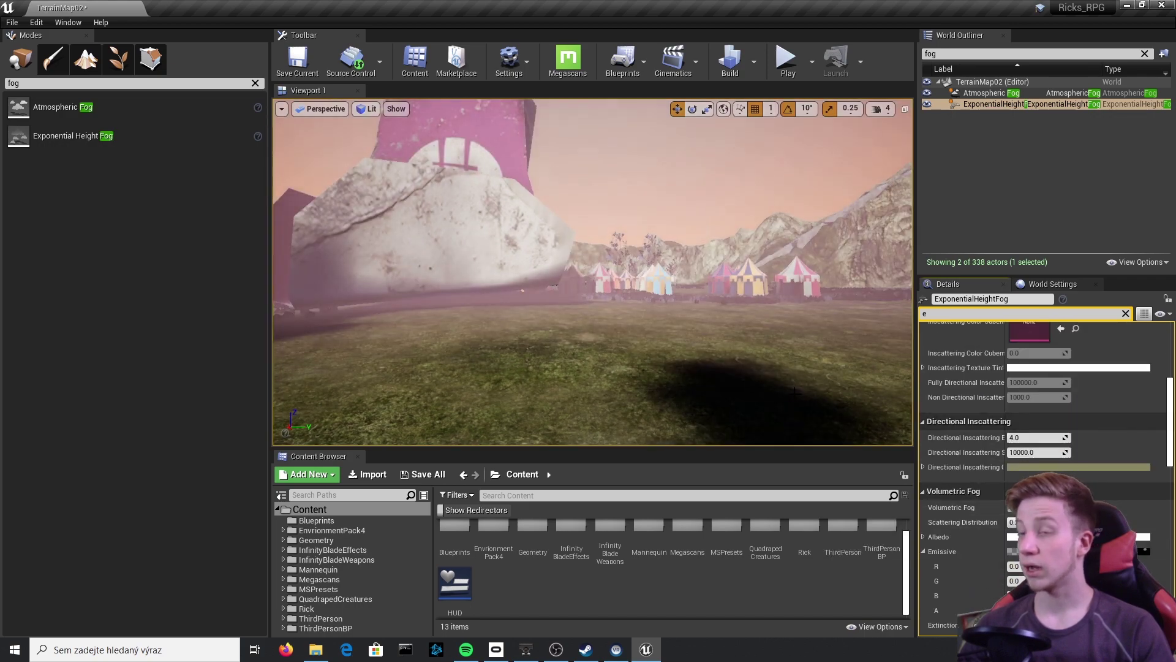
right_click_drag(795, 391, 548, 390)
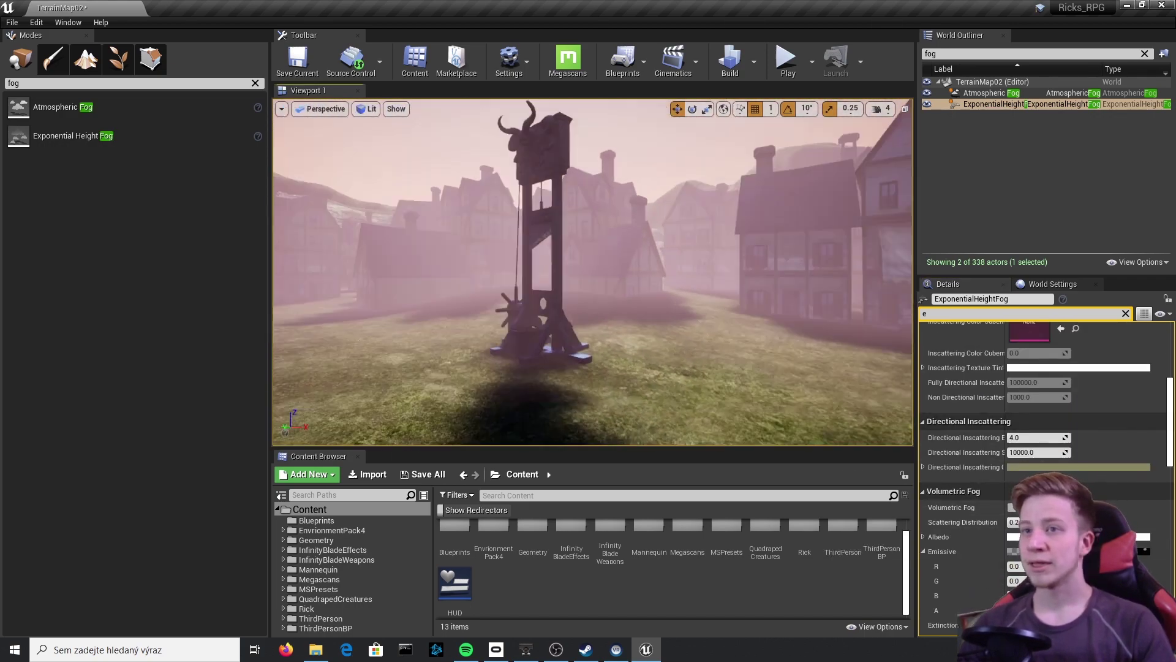
right_click_drag(429, 206, 368, 206)
scroll(990, 521, "down", 8)
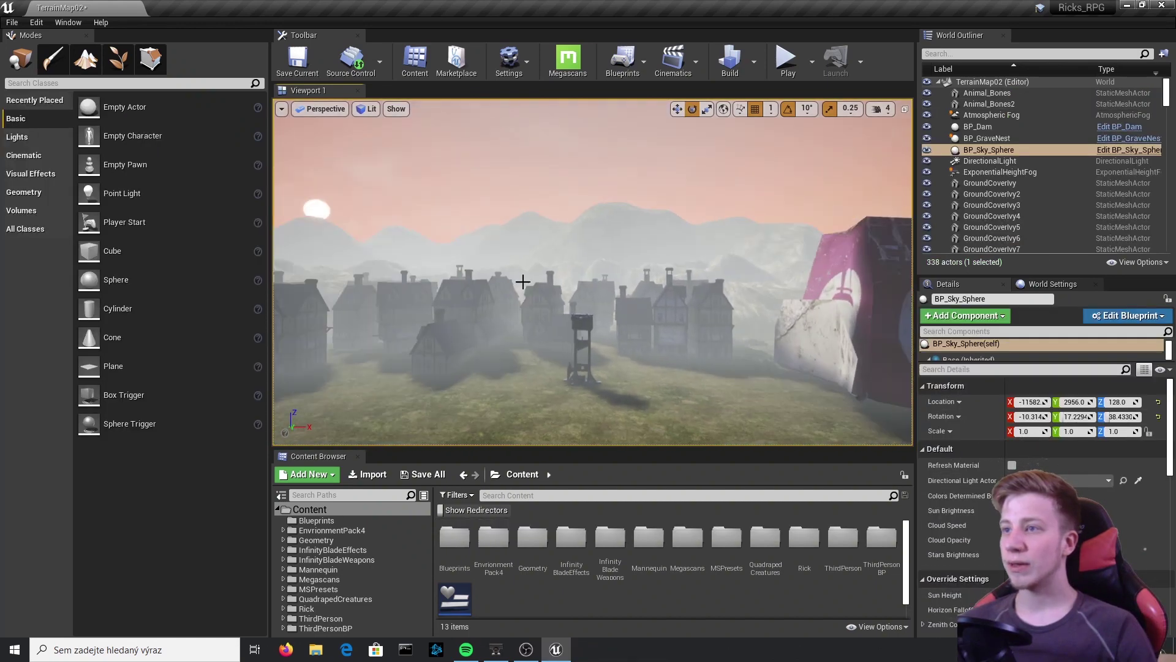
Find the Post Process Volume by searching for "post" and place one on the grass in front of the town
right_click_drag(509, 289, 368, 288)
right_click(510, 289)
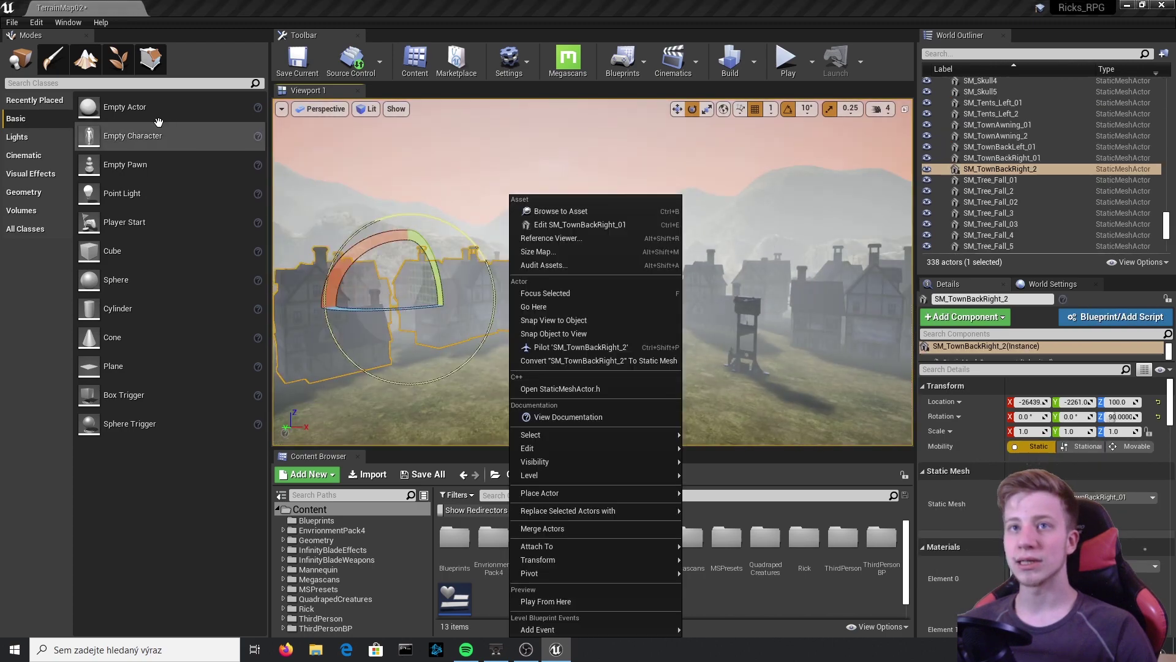
left_click(164, 91)
left_click(167, 86)
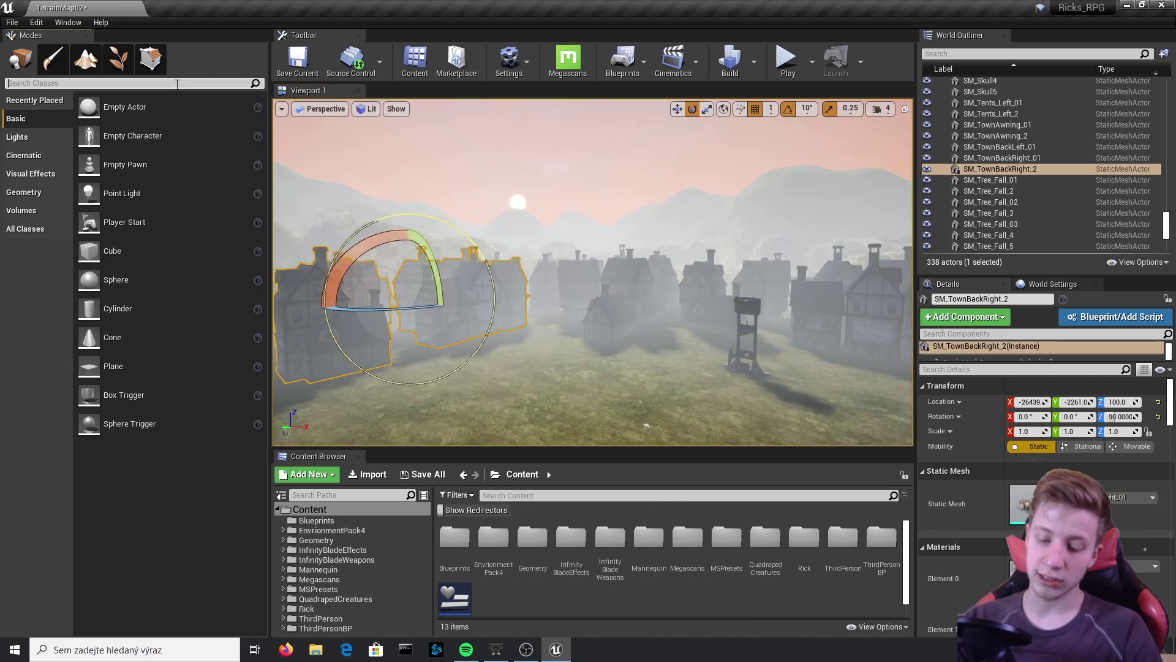
type("post")
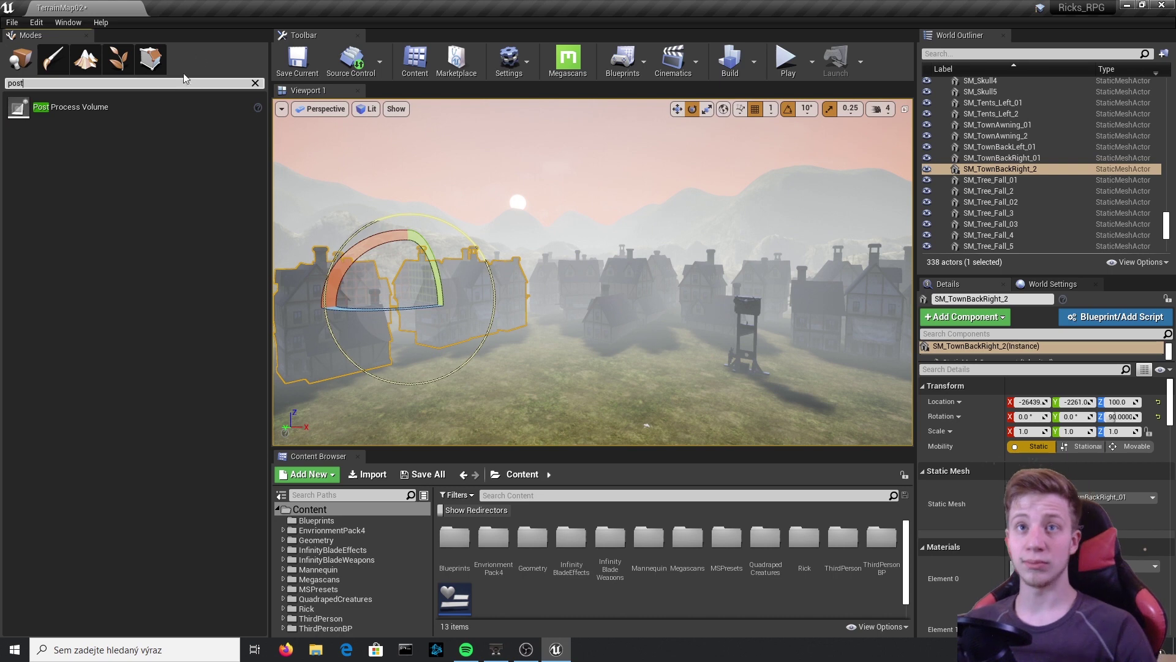
left_click_drag(70, 106, 668, 409)
Scale the PostProcessVolume to 65.75 in X, 84.5 in Y and 46.0 in Z so it surrounds the town
right_click_drag(669, 410, 701, 417)
key("s")
right_click(683, 386)
left_click(585, 334)
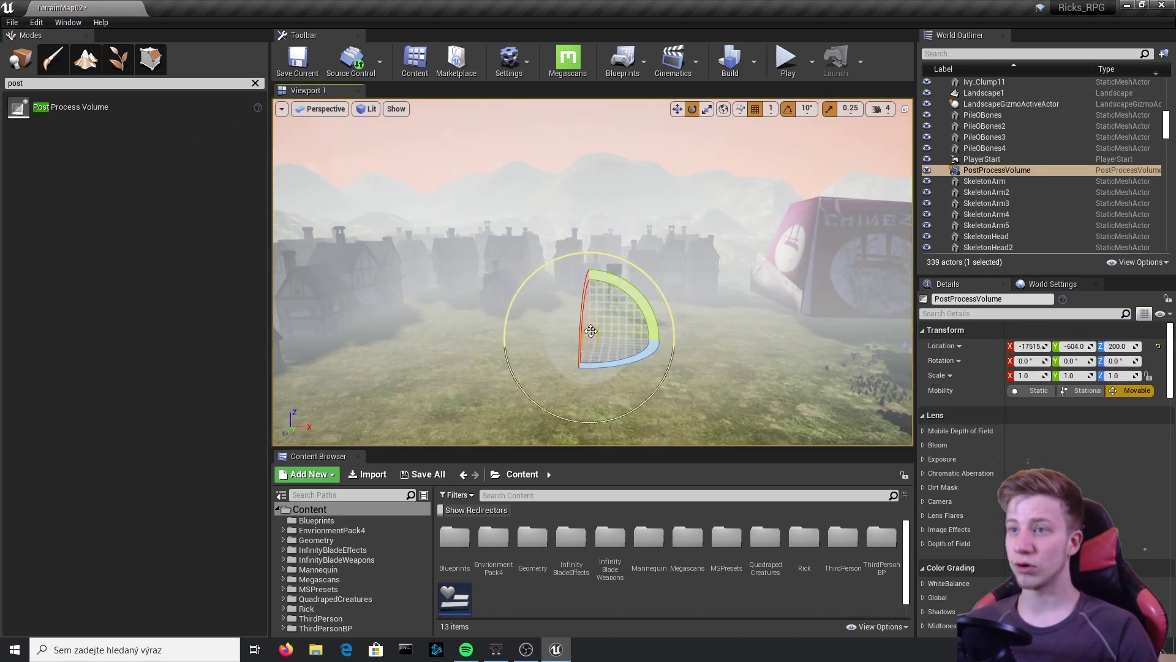
key("r")
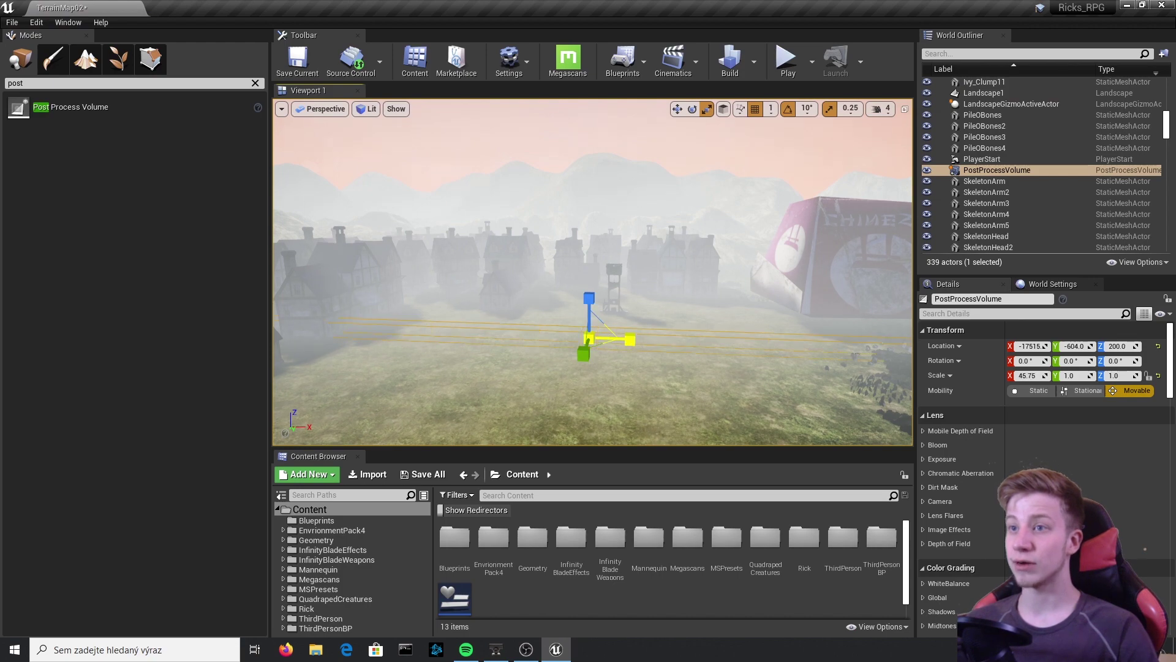
right_click_drag(695, 318, 755, 325)
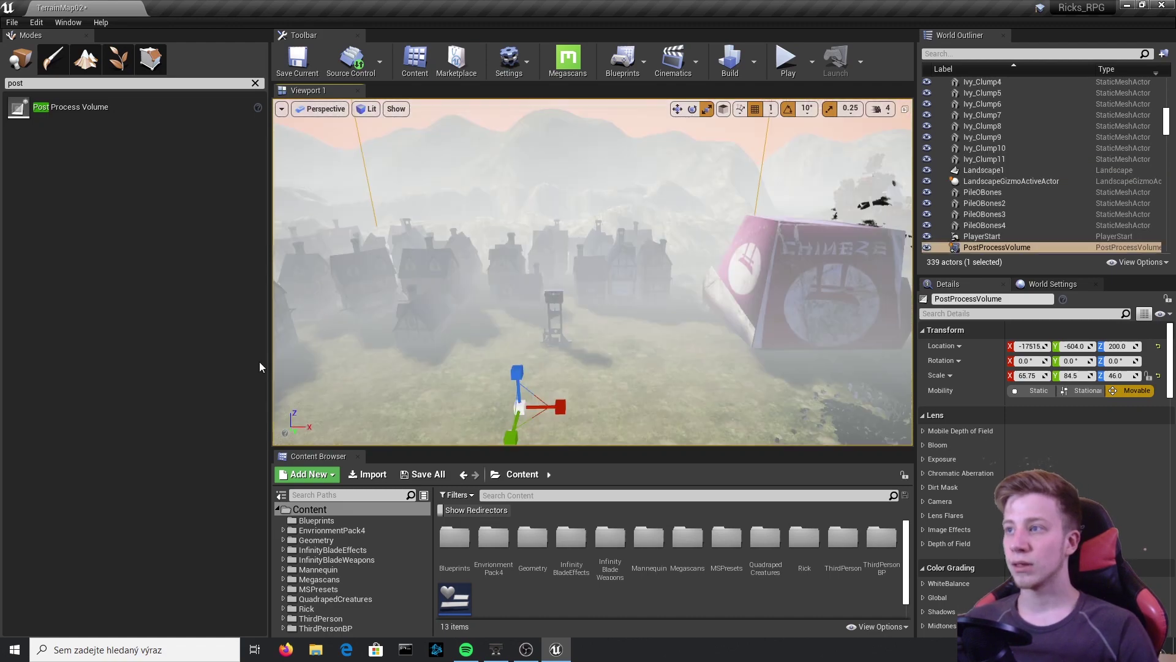
mouse_move(380, 333)
right_mouse_down()
mouse_move(392, 338)
mouse_move(380, 333)
right_mouse_up()
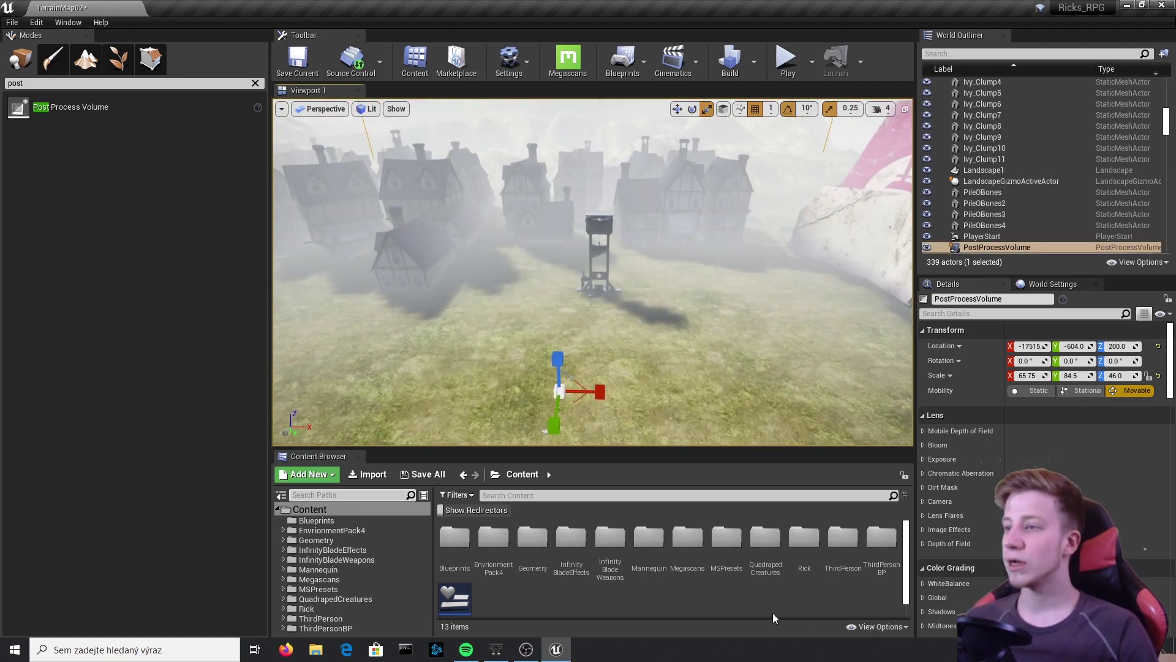
Dock the Details panel above the Modes panel, shrink Modes to a strip, and widen Details for the volume's settings
left_click_drag(954, 286, 89, 102)
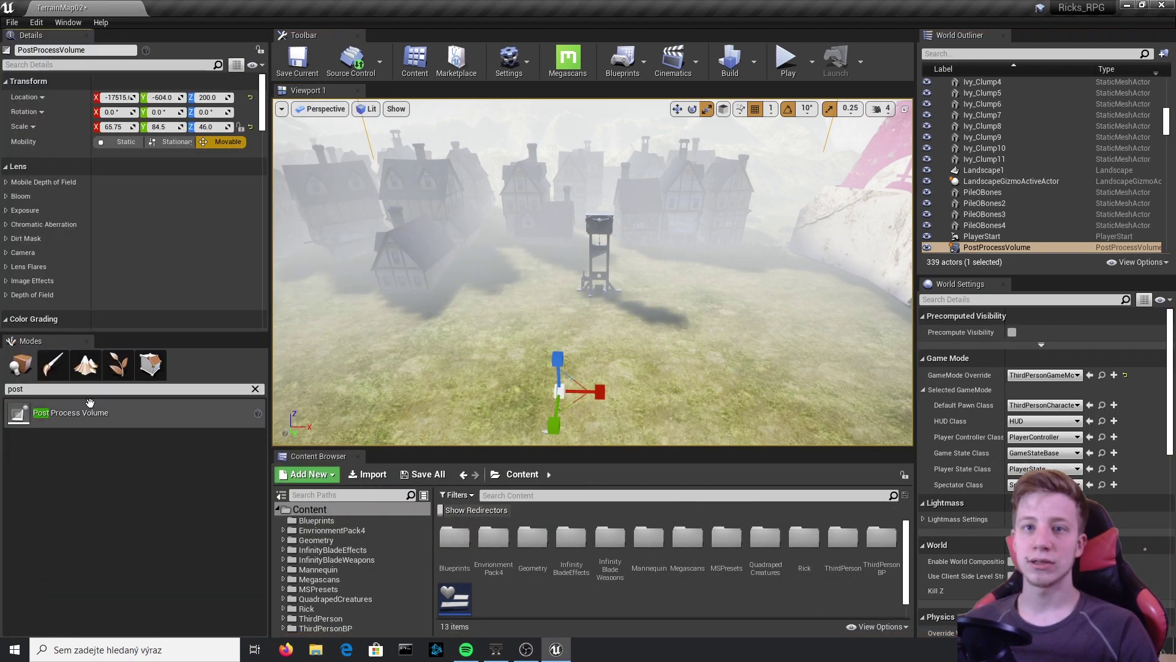
left_click_drag(118, 332, 127, 576)
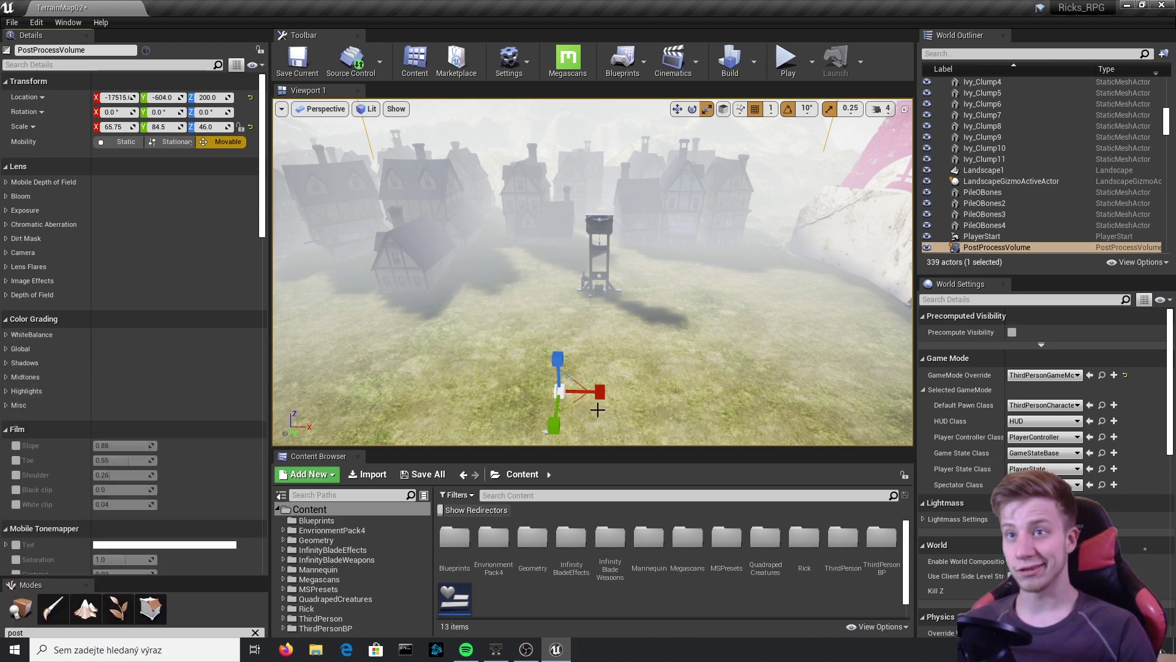
left_click_drag(269, 326, 354, 354)
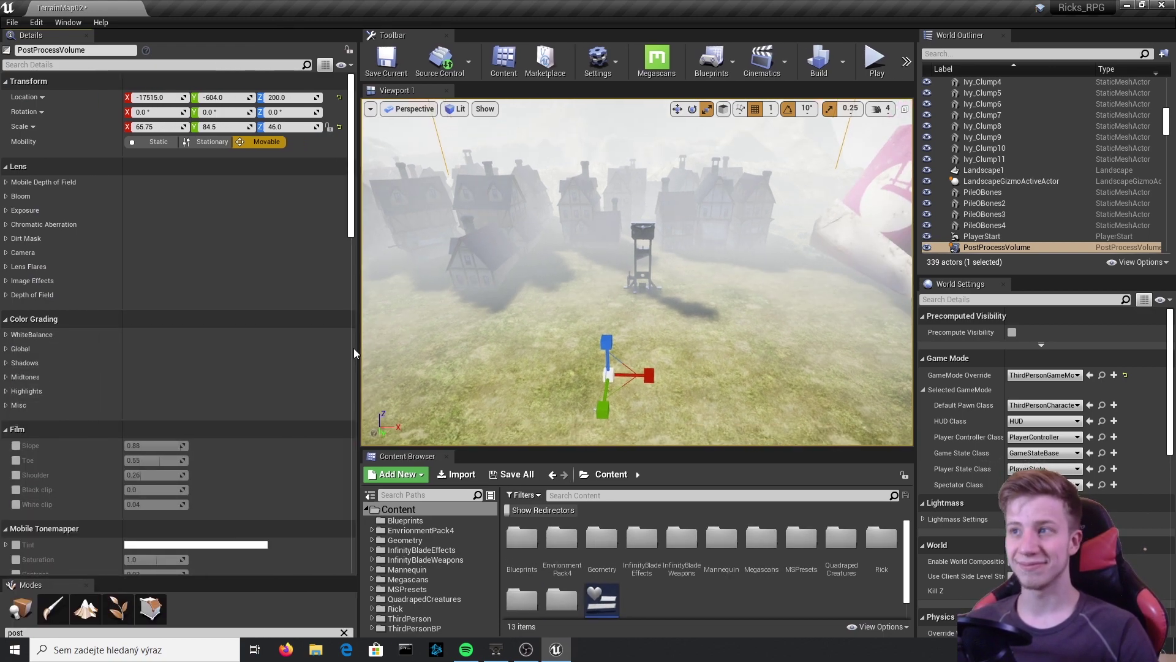
Filter the World Outliner for "pos" to isolate the PostProcessVolume, and view the guillotine and town from ground level
left_click(971, 247)
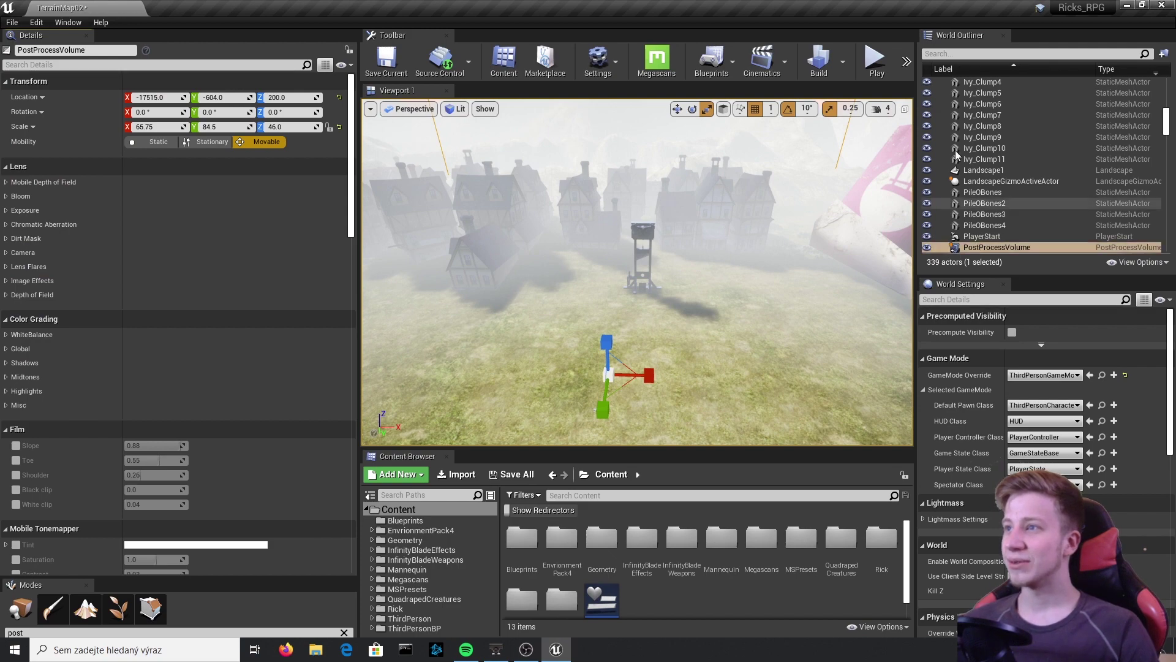
left_click(957, 54)
type("pos")
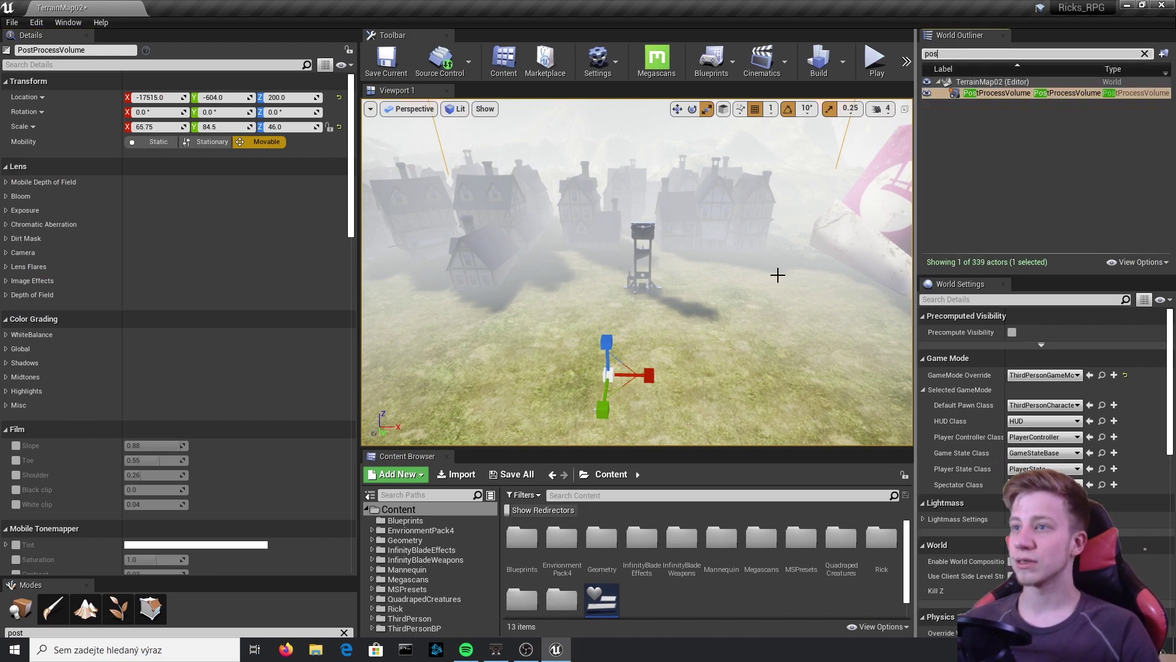
type("f")
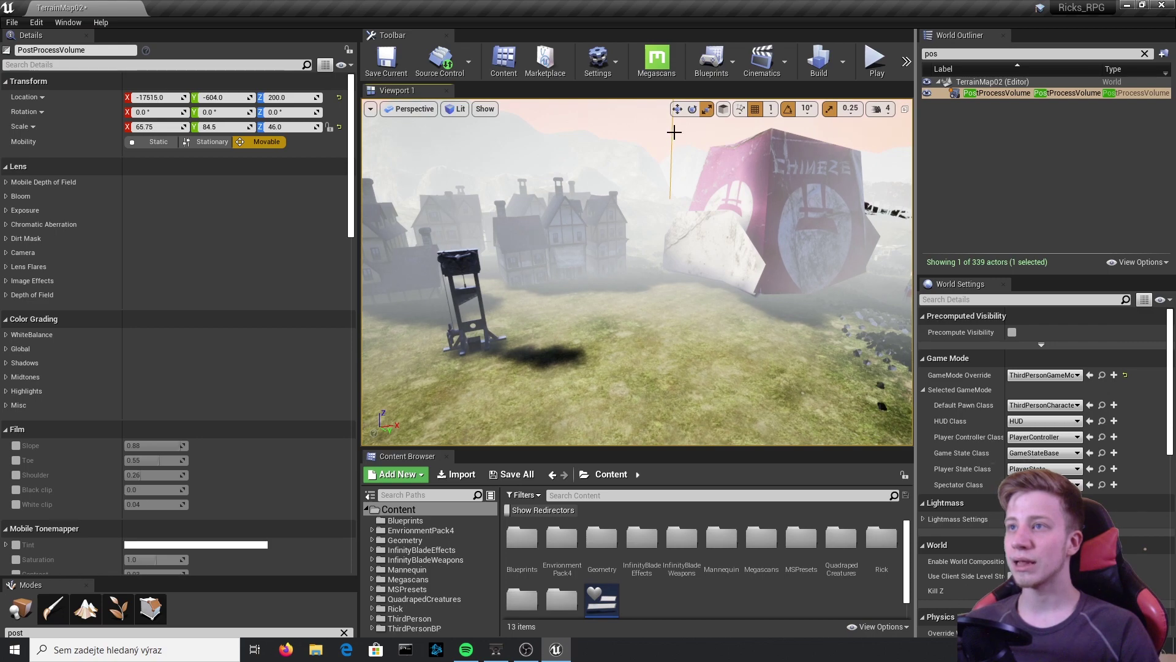
right_click_drag(672, 136, 552, 155)
right_click(714, 264)
left_click(704, 140)
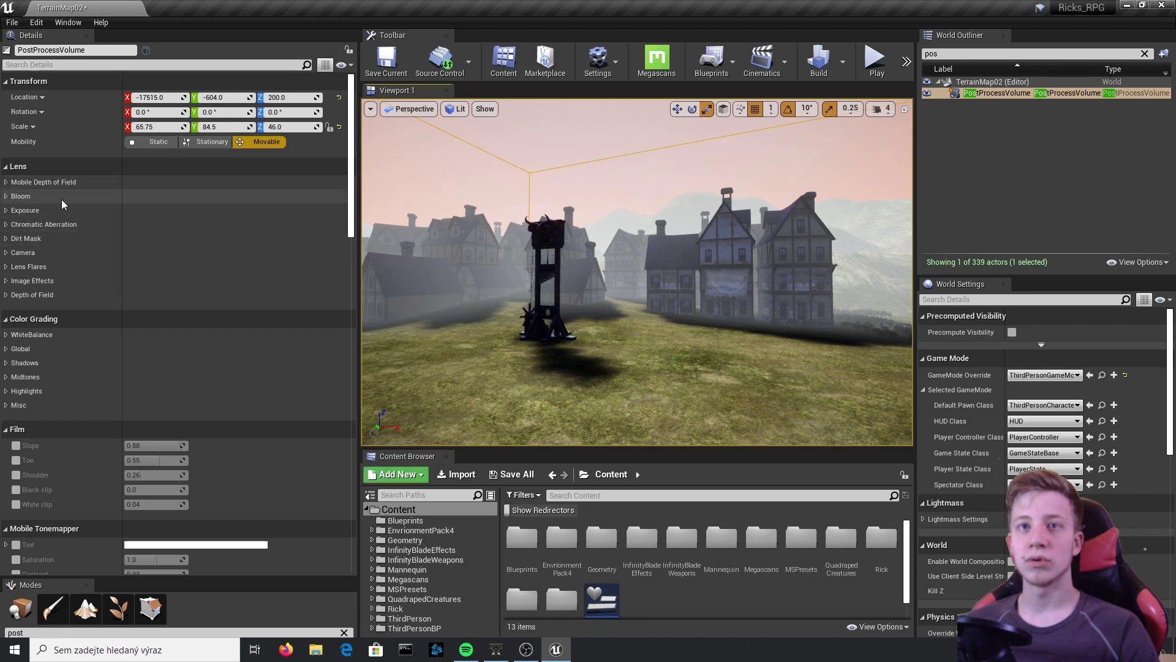
Enable the volume's Bloom Method and Intensity overrides, keeping the Standard method and setting the intensity to 0.7
left_click(7, 197)
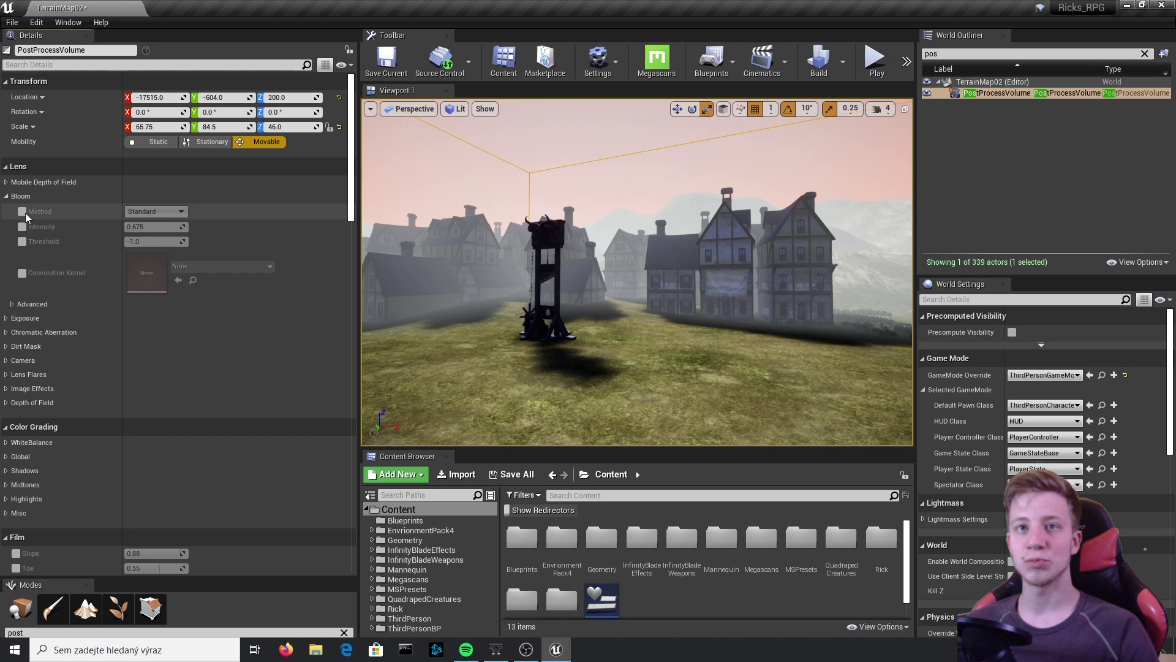
left_click(23, 211)
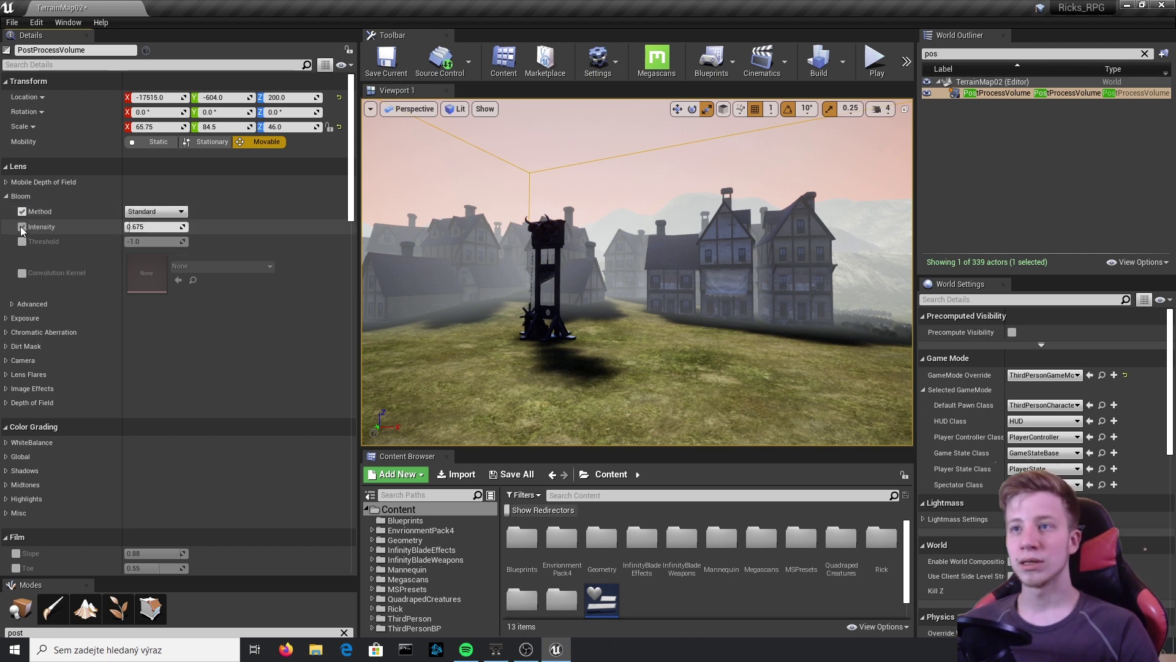
left_click(22, 228)
mouse_move(140, 227)
left_mouse_down()
mouse_move(186, 226)
mouse_move(125, 227)
mouse_move(167, 226)
mouse_move(133, 227)
mouse_move(166, 227)
mouse_move(148, 227)
left_mouse_up()
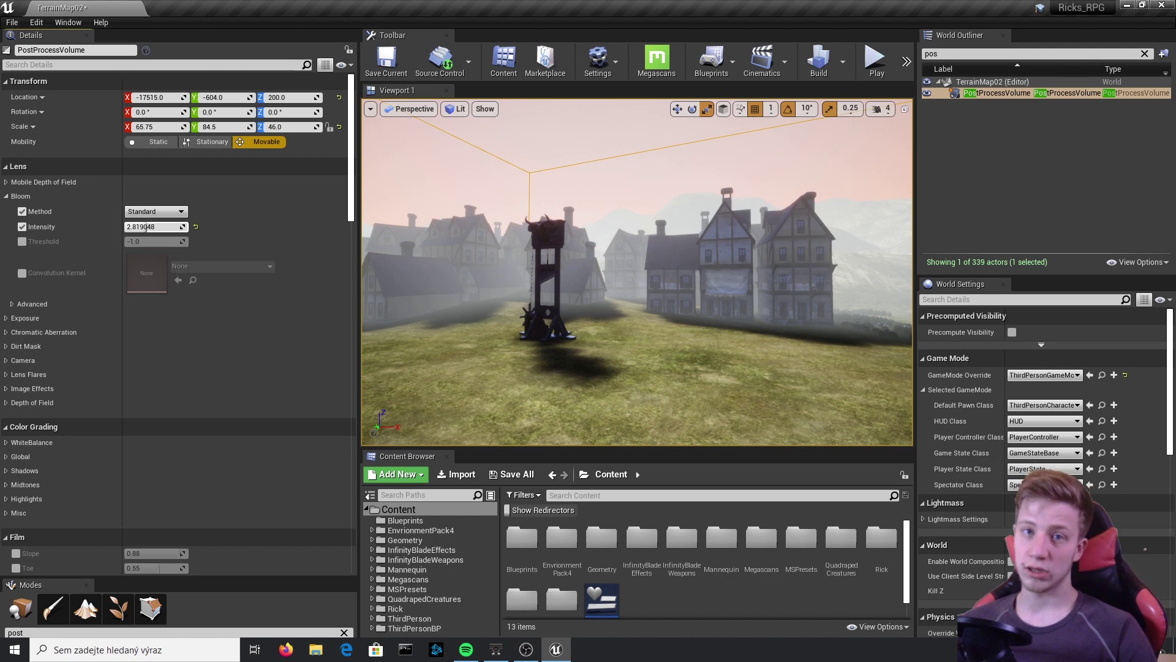
mouse_move(148, 226)
left_mouse_down()
mouse_move(128, 227)
mouse_move(140, 227)
left_mouse_up()
left_click(136, 227)
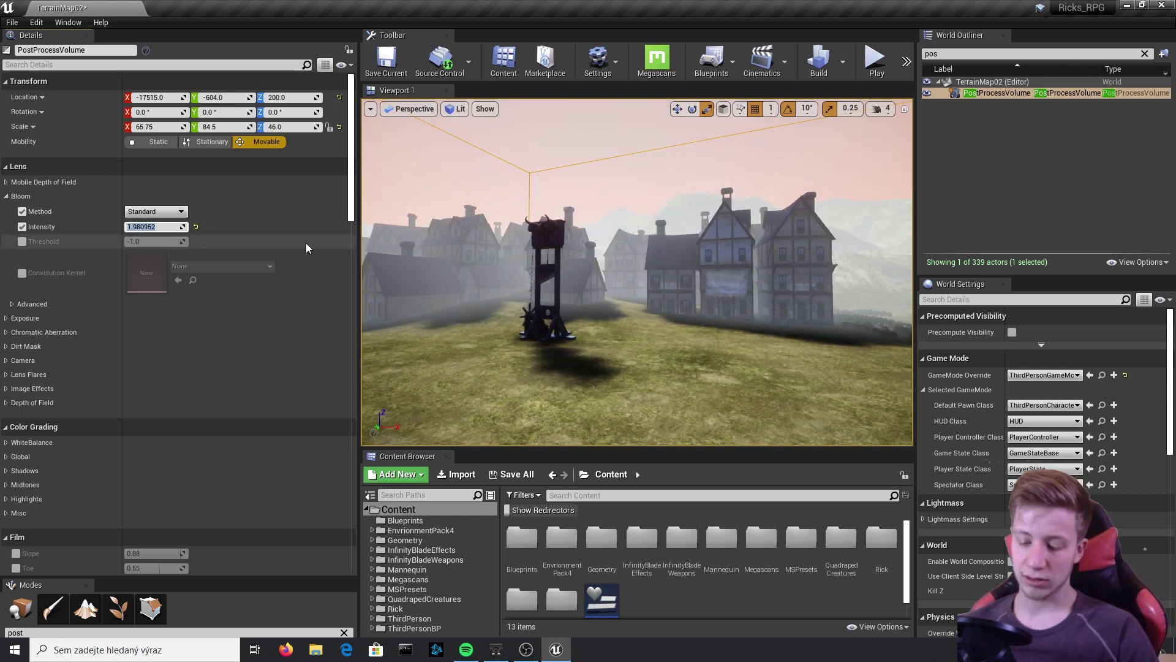
type("0.7")
key("Return")
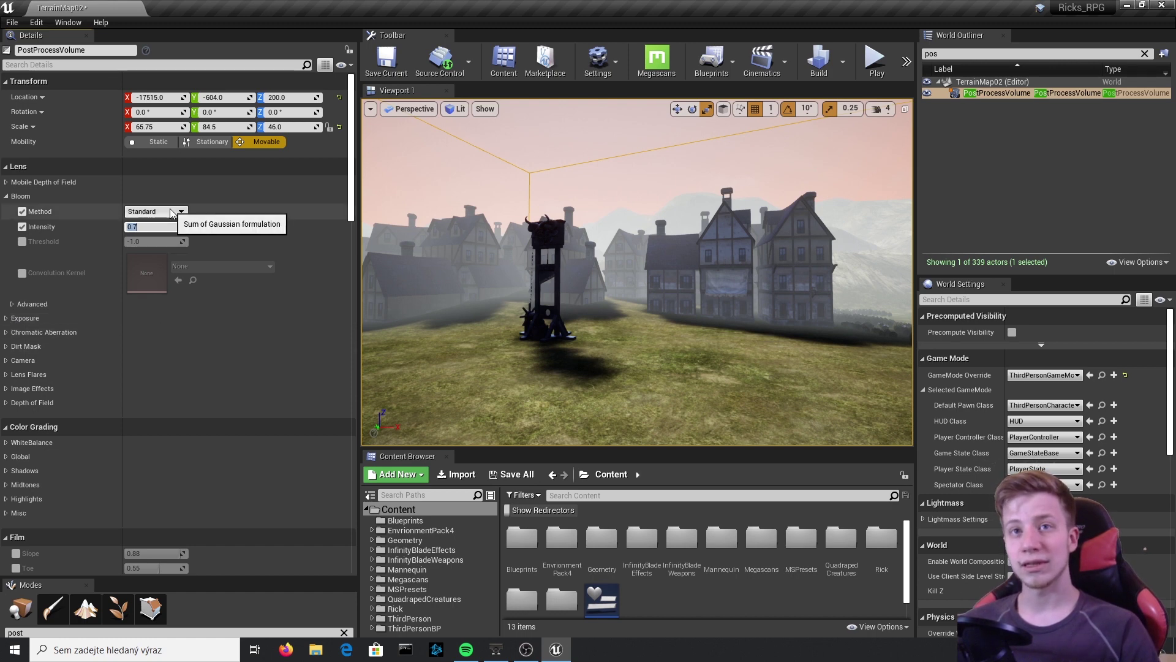
left_click(6, 197)
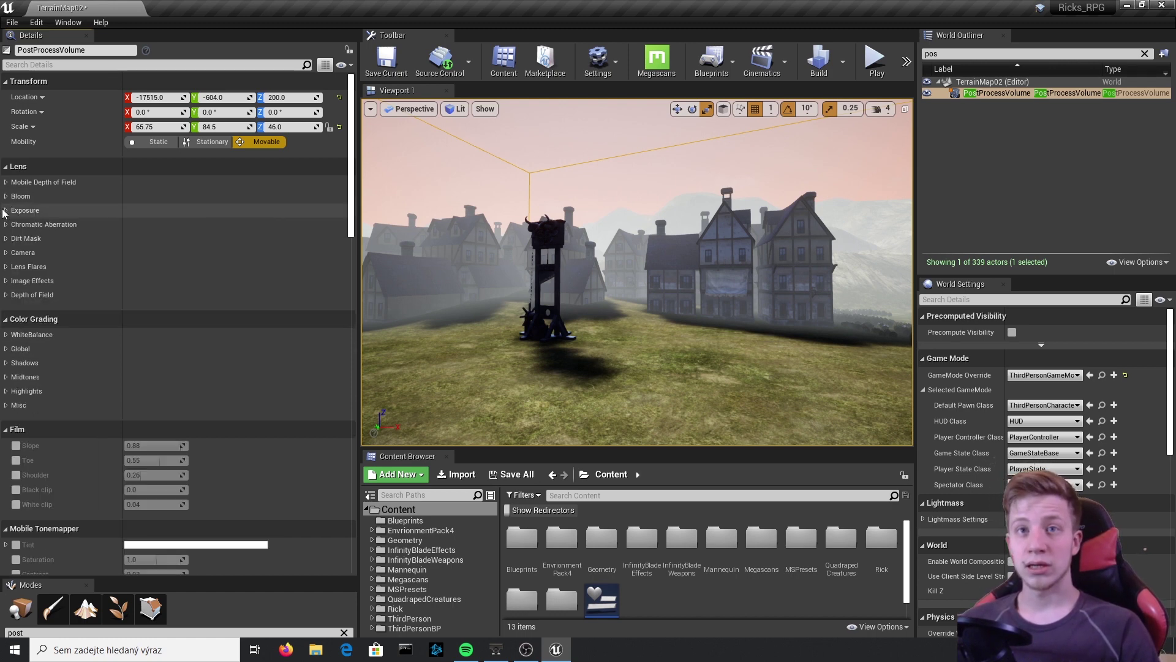
Enable the Exposure overrides for Metering Mode and Exposure Compensation, and set the compensation to -1.0
left_click(5, 210)
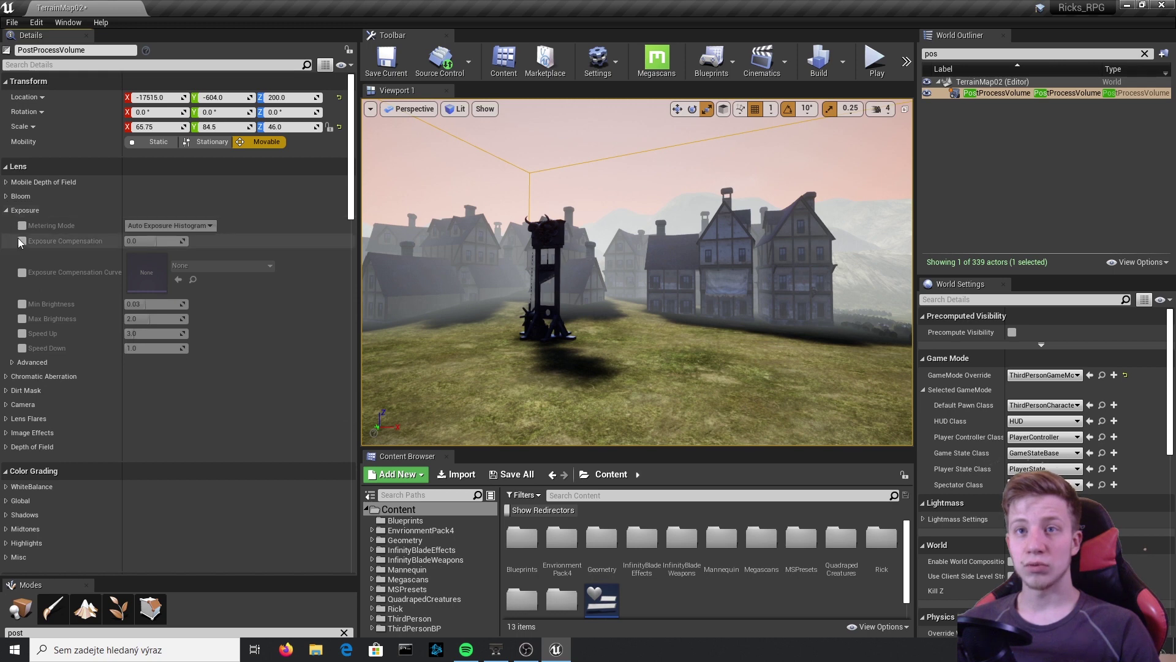
left_click(22, 226)
left_click(22, 241)
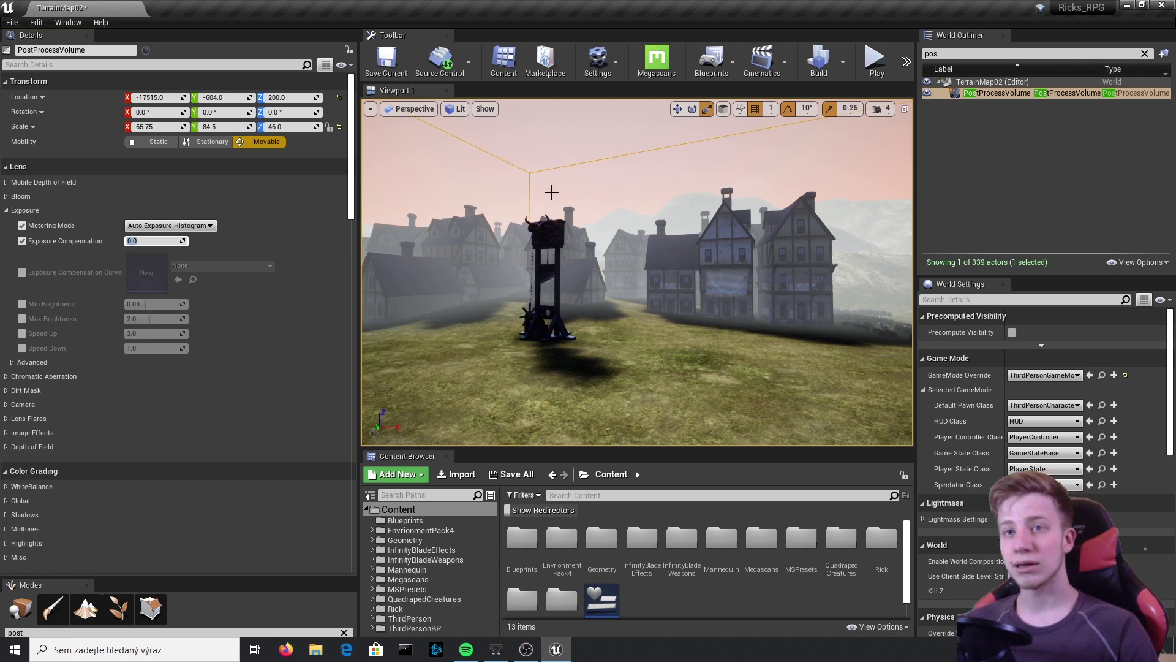
left_click(264, 240)
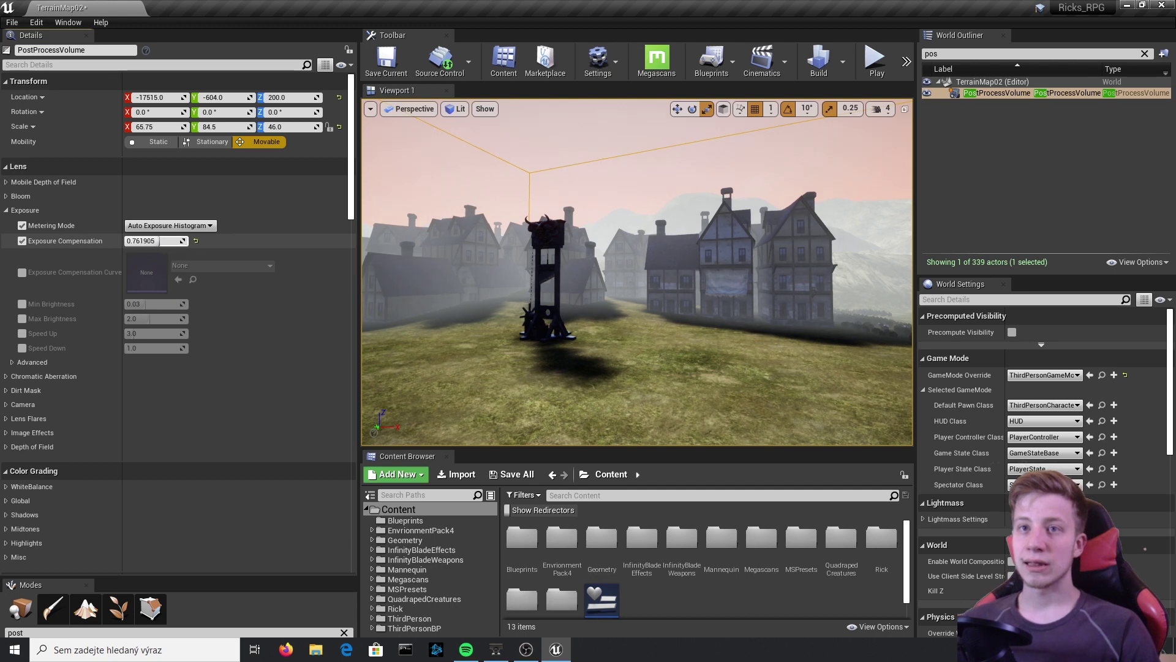
mouse_move(159, 241)
left_mouse_down()
mouse_move(190, 240)
mouse_move(137, 241)
mouse_move(158, 240)
mouse_move(148, 241)
left_mouse_up()
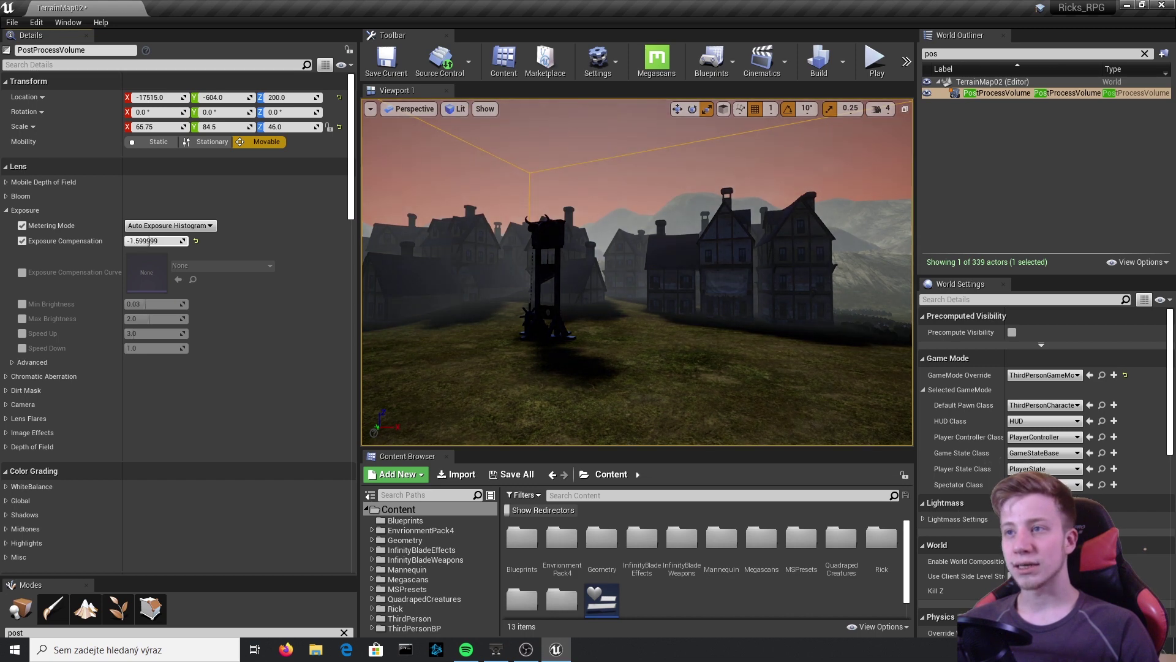
left_click(157, 241)
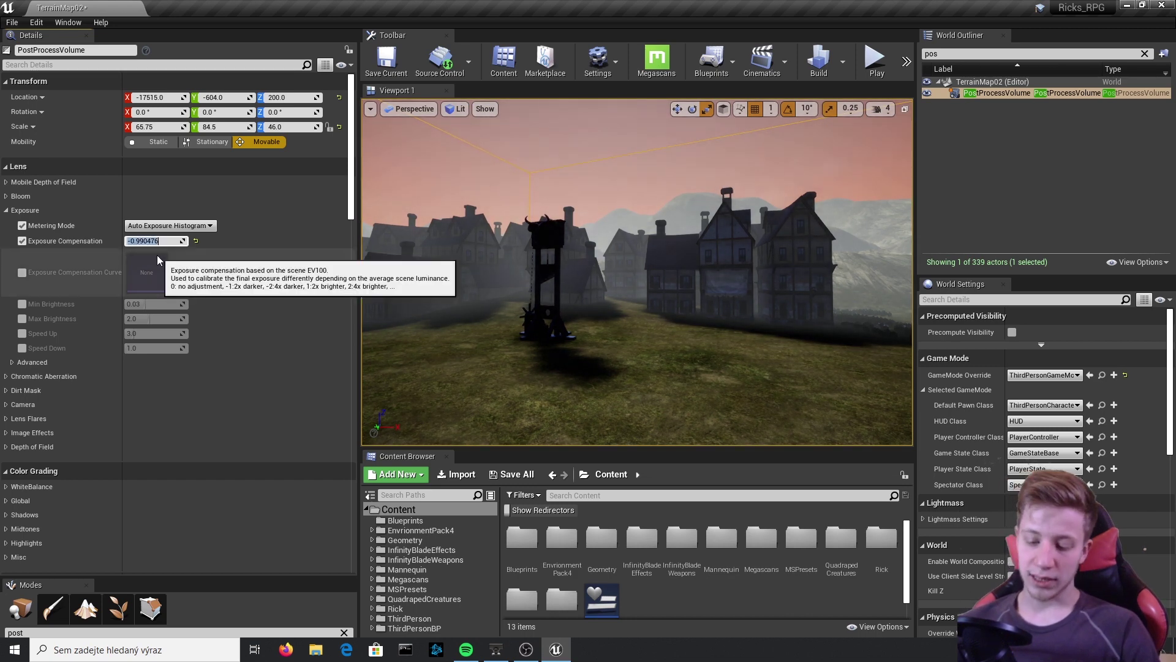
type("-1")
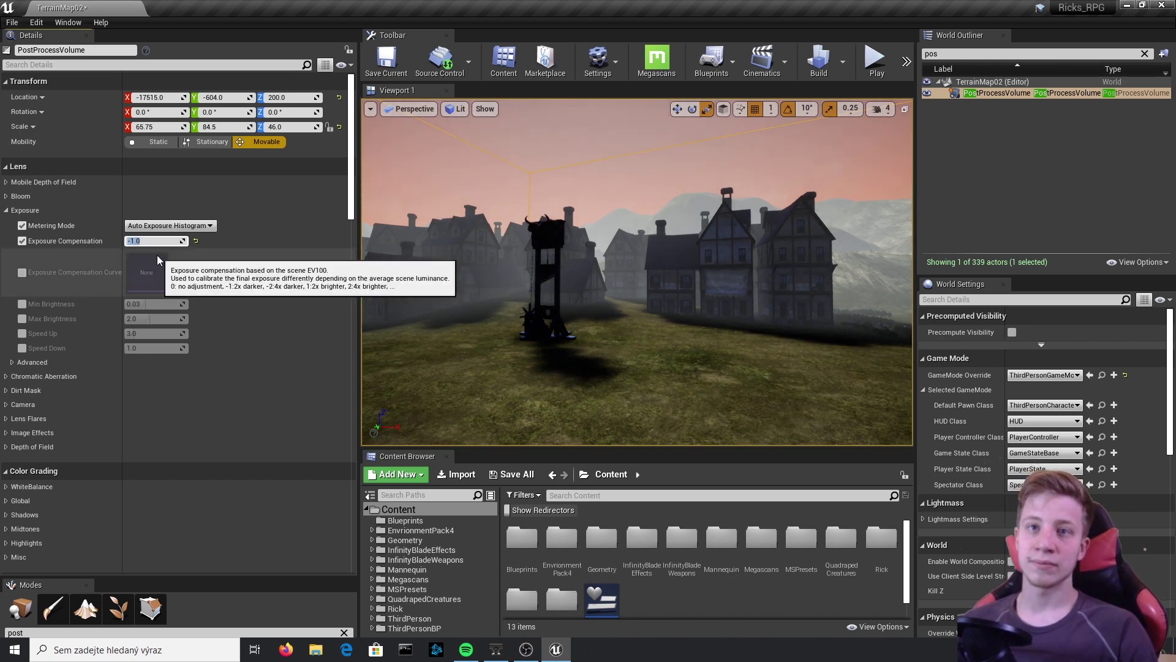
left_click(5, 210)
Try Chromatic Aberration with Intensity 5.0 and Start Offset 0.5, and check the effect close to the guillotine
left_click(6, 225)
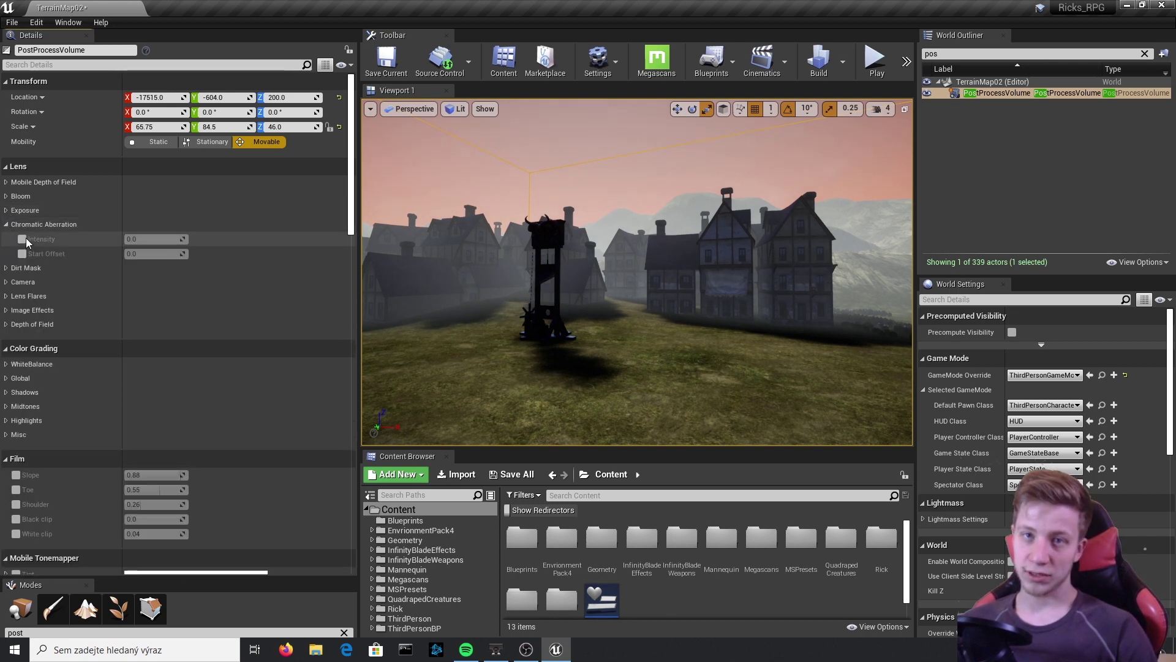
left_click(22, 239)
left_click(22, 253)
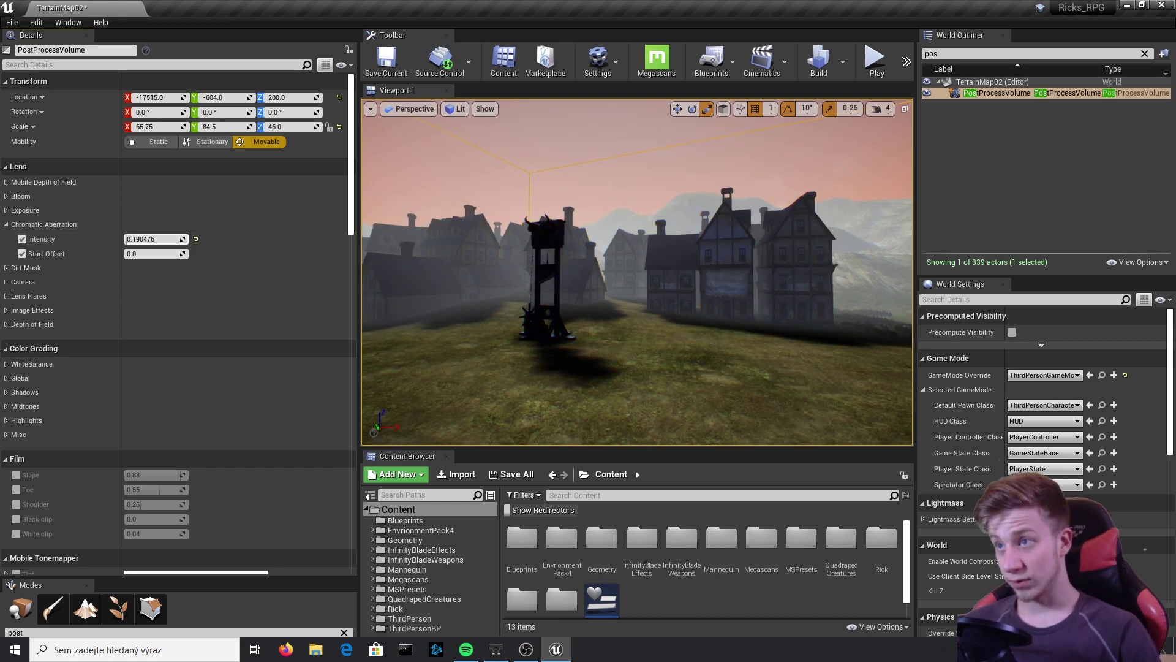
left_click_drag(127, 239, 187, 239)
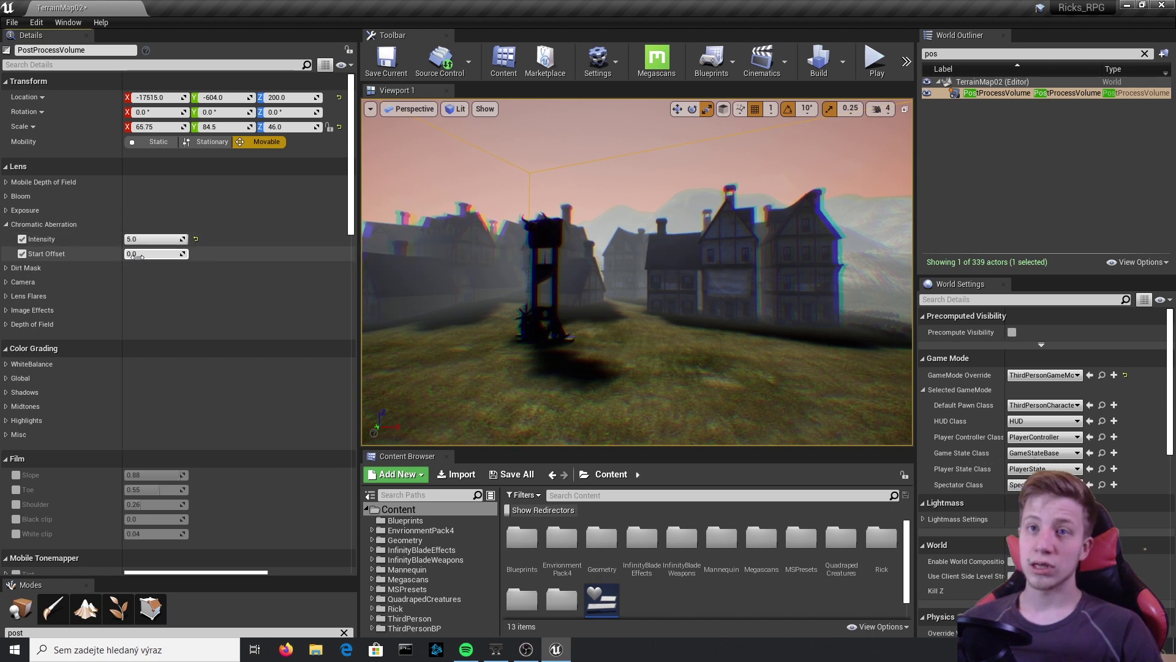
mouse_move(137, 254)
left_mouse_down()
mouse_move(180, 254)
mouse_move(135, 254)
mouse_move(169, 254)
mouse_move(153, 253)
left_mouse_up()
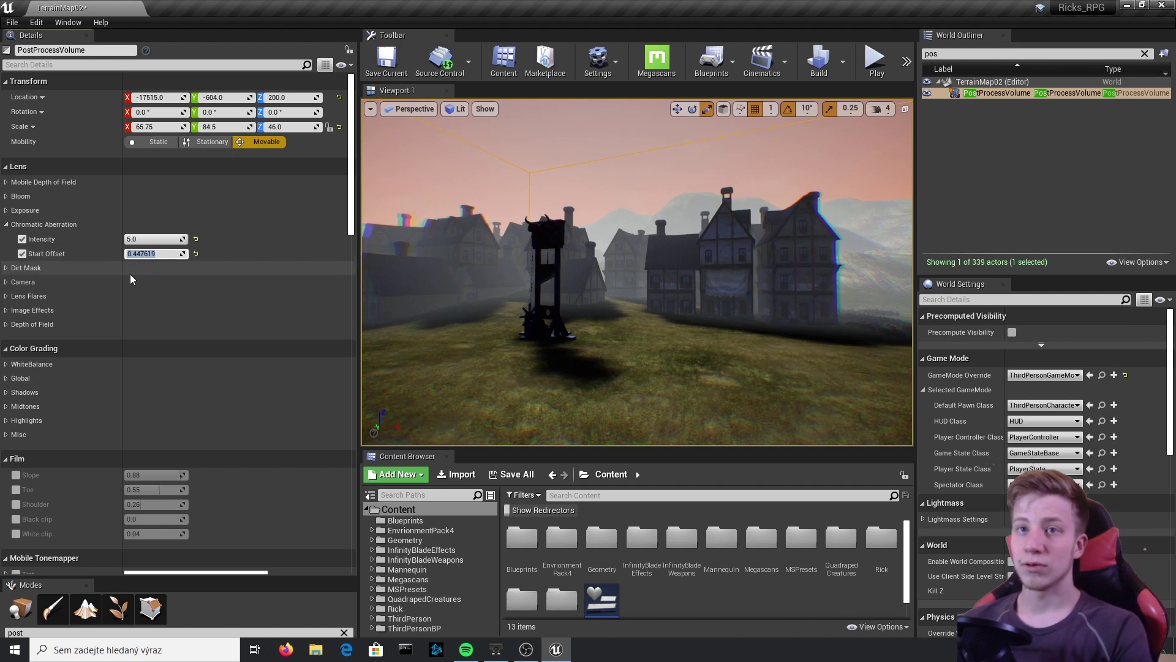
key("Return")
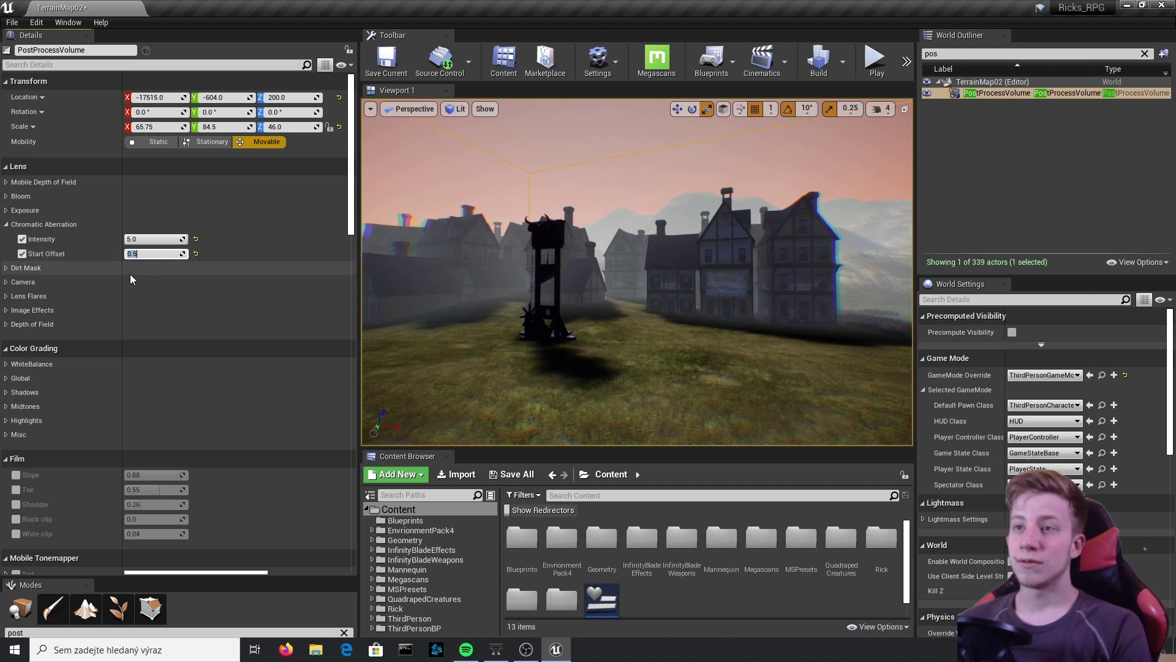
key("w")
mouse_move(637, 272)
right_mouse_down()
mouse_move(589, 270)
mouse_move(637, 276)
right_mouse_up()
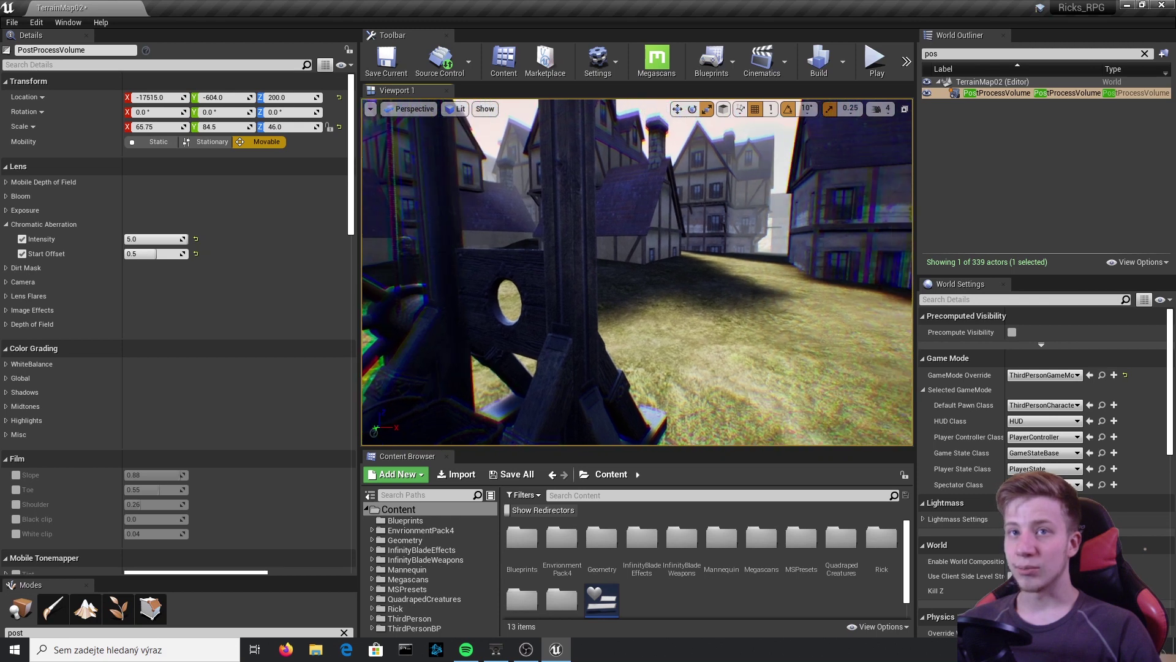
Turn the Chromatic Aberration Intensity and Start Offset overrides back off and collapse the group
left_click(23, 240)
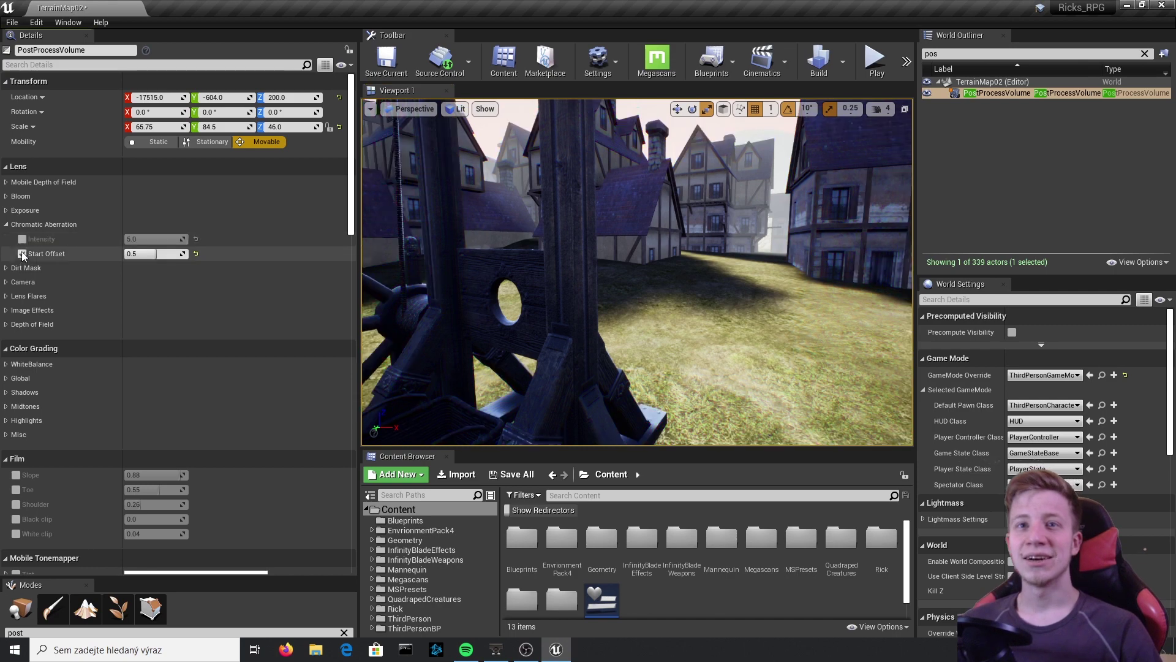
left_click(22, 253)
left_click(6, 225)
Enable the Dirt Mask Texture override and assign the Basic_WhiteBar03 texture to it
left_click(6, 239)
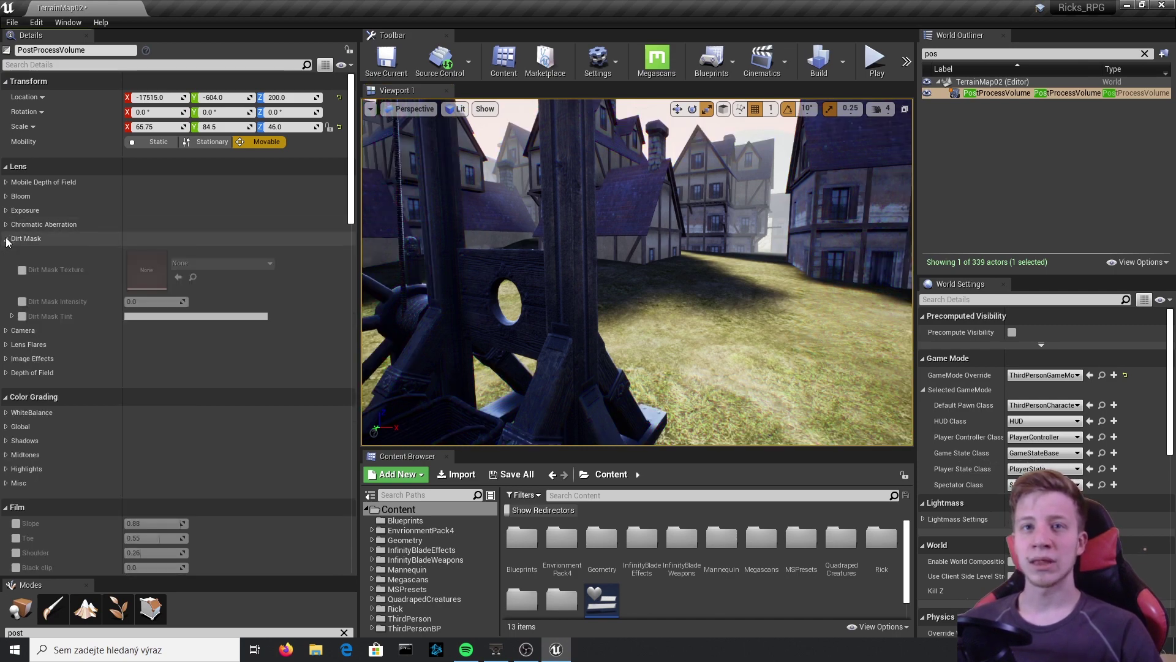
left_click(22, 270)
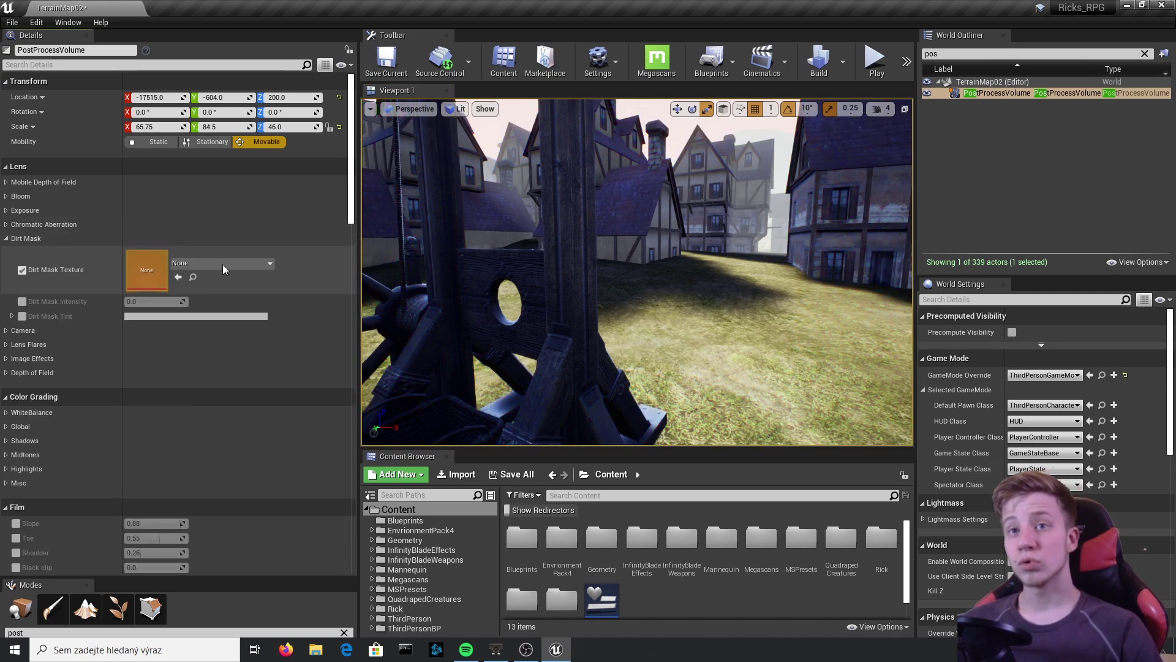
right_click_drag(490, 264, 402, 249)
key("s")
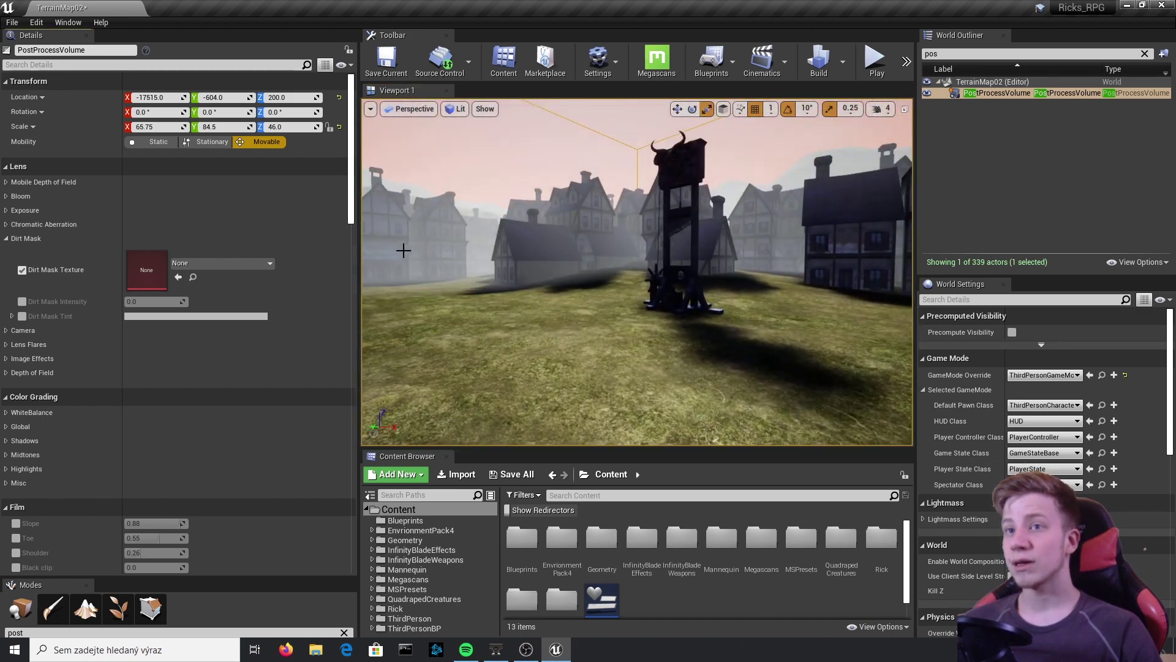
left_click(207, 263)
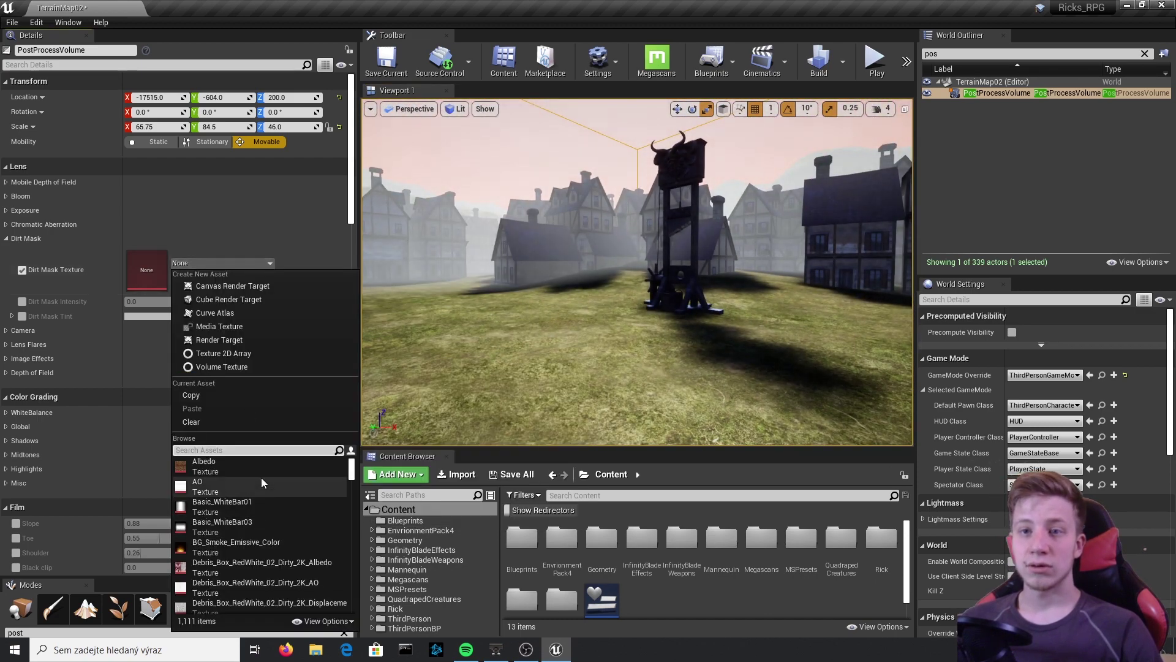
scroll(229, 533, "up", 2)
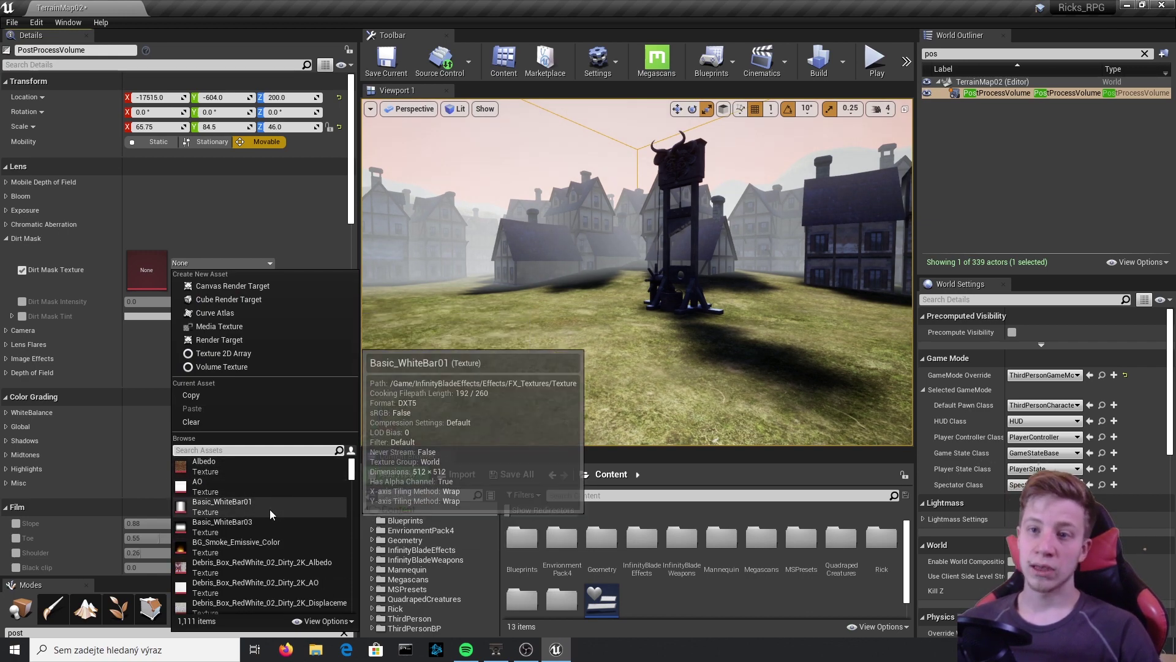
left_click(269, 525)
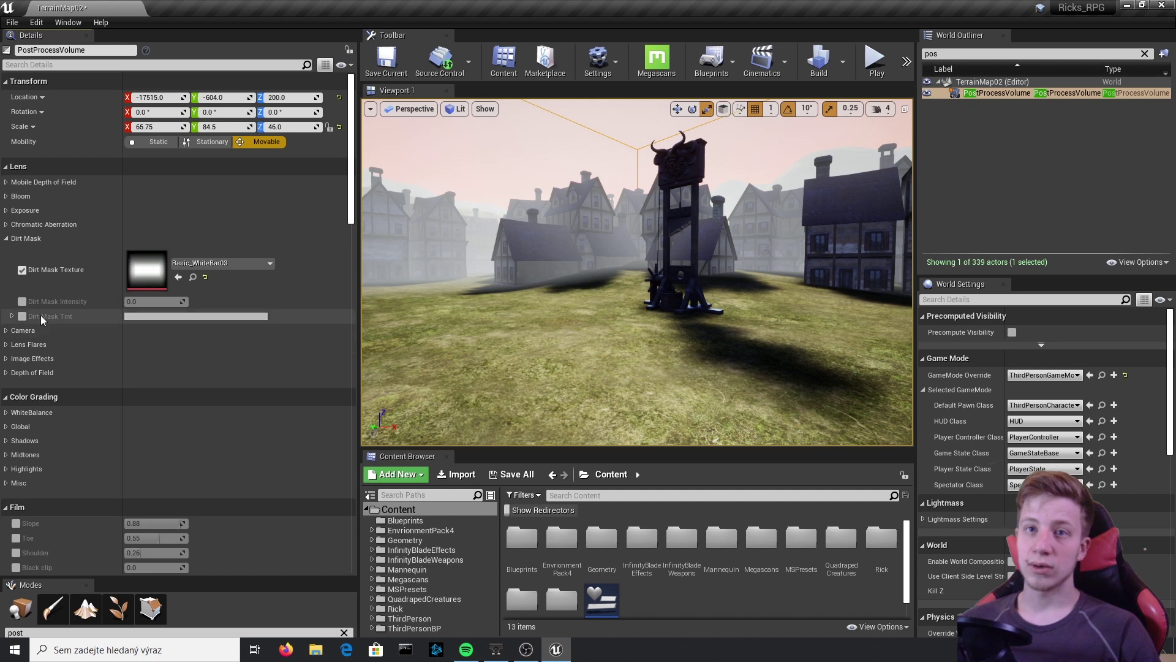
Enable the Dirt Mask Intensity override and raise the intensity to 800
left_click(22, 302)
left_click_drag(145, 302, 171, 303)
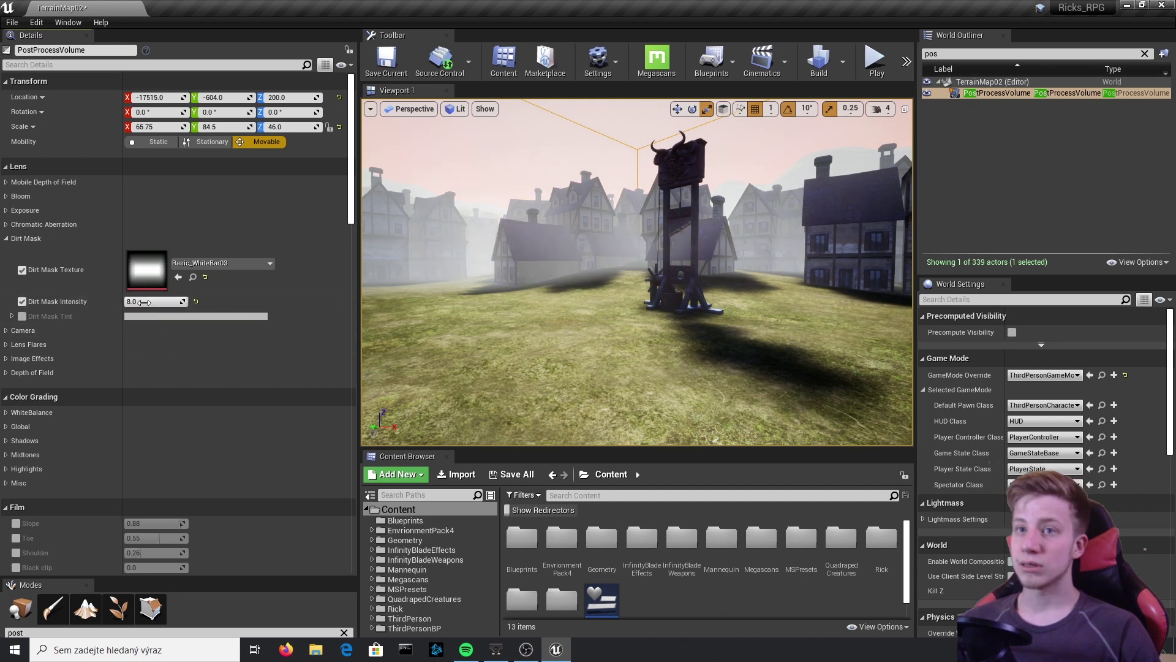
type("7")
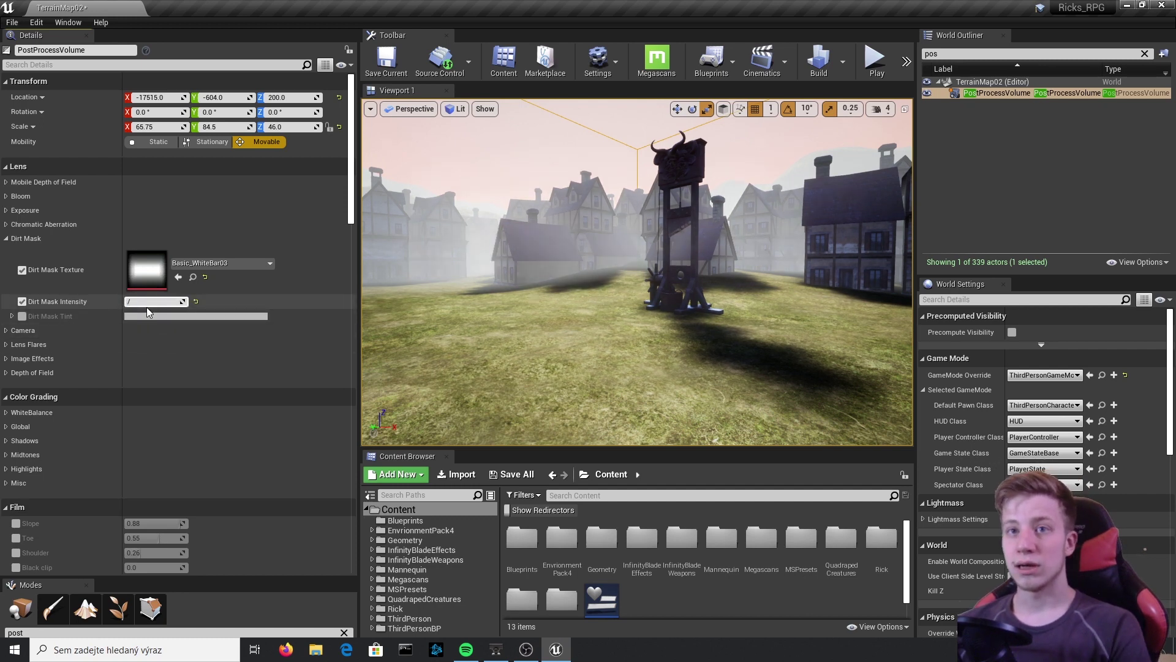
type("00")
key("Return")
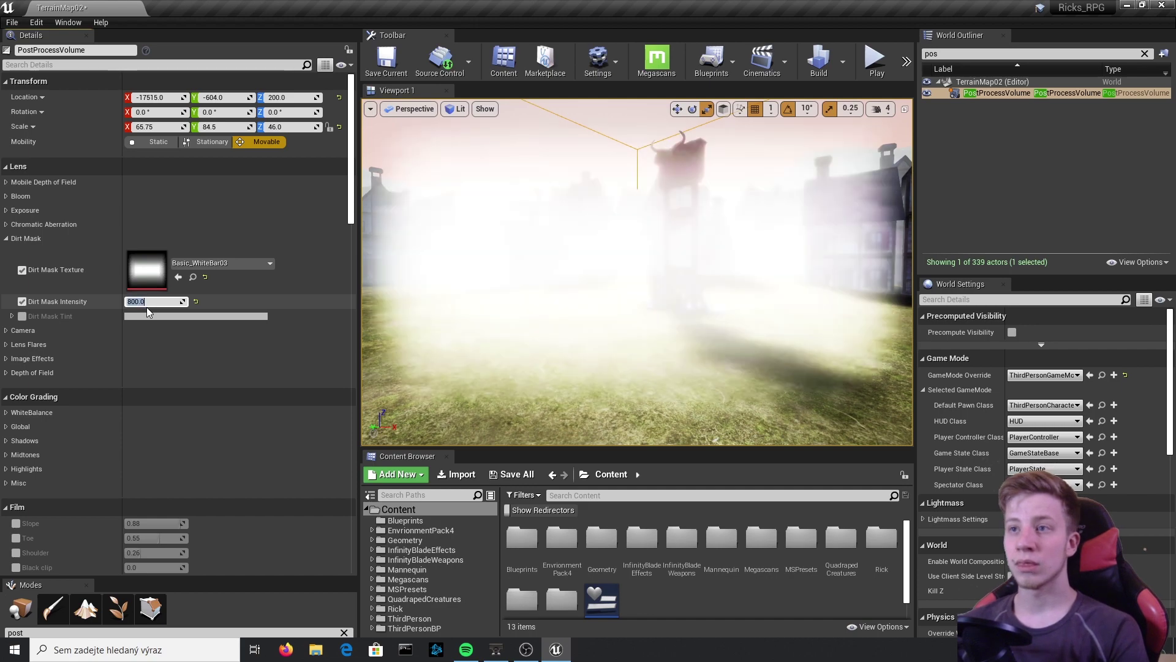
Check the dirt mask across the town, turn the Dirt Mask Texture override off and collapse the group
mouse_move(465, 257)
right_mouse_down()
mouse_move(490, 331)
mouse_move(582, 263)
mouse_move(790, 258)
mouse_move(465, 257)
right_mouse_up()
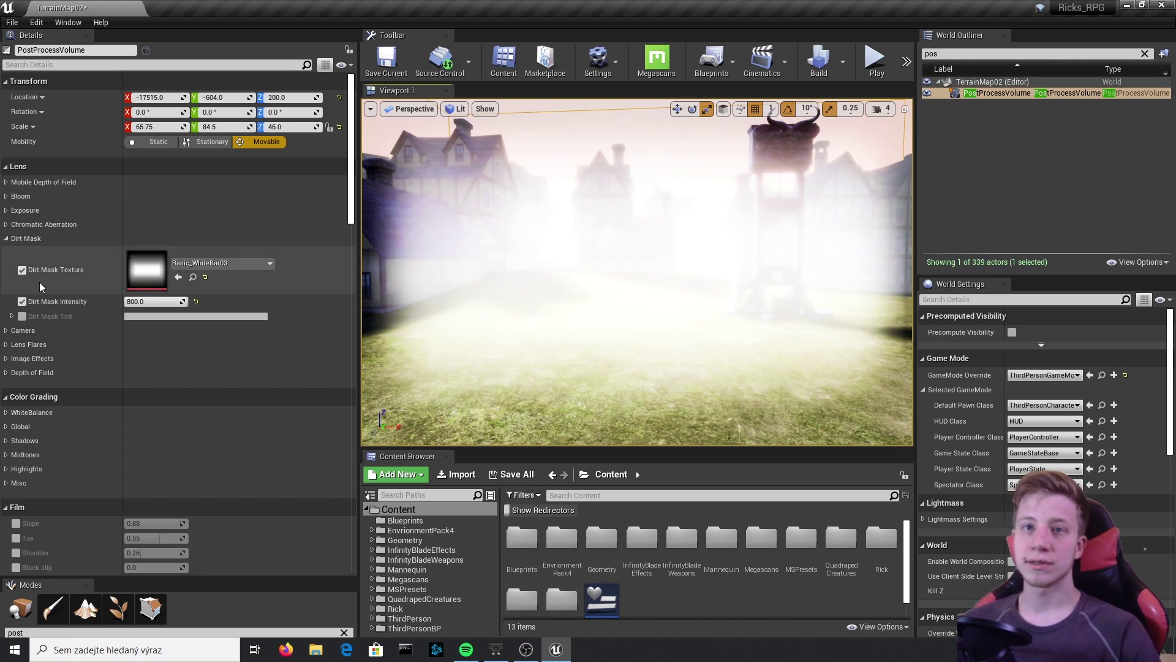
left_click(22, 270)
left_click(26, 238)
Look at the volume's Camera settings and view the guillotine from another angle
left_click(23, 252)
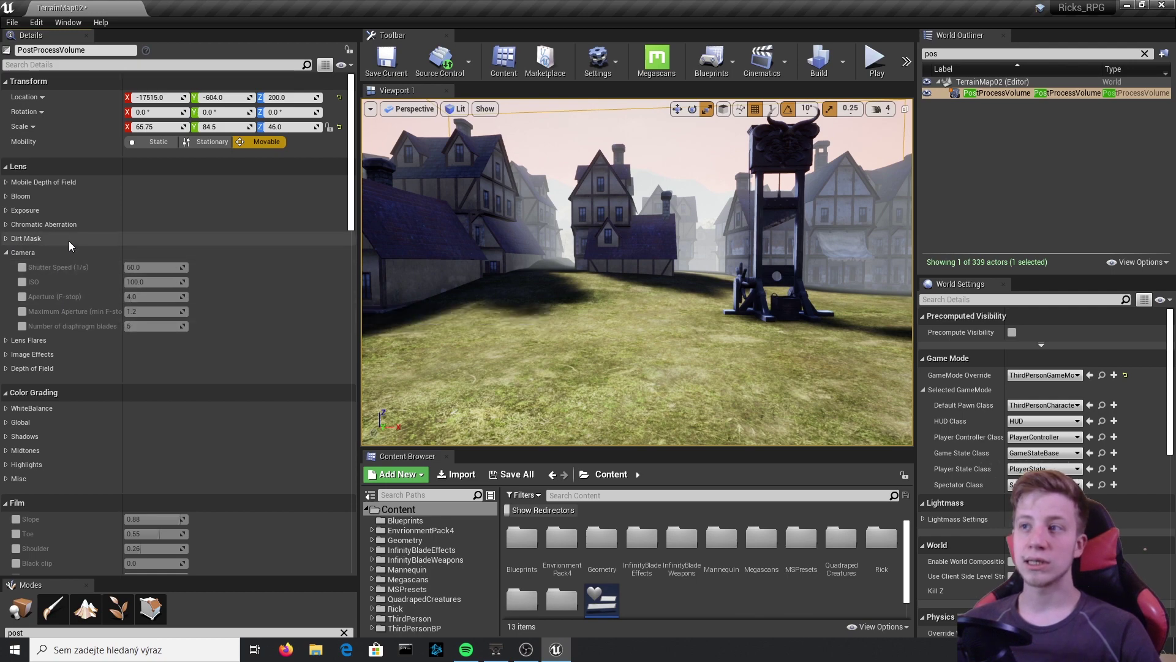
mouse_move(612, 297)
right_mouse_down()
mouse_move(723, 245)
mouse_move(748, 255)
mouse_move(604, 279)
right_mouse_up()
left_click(612, 297)
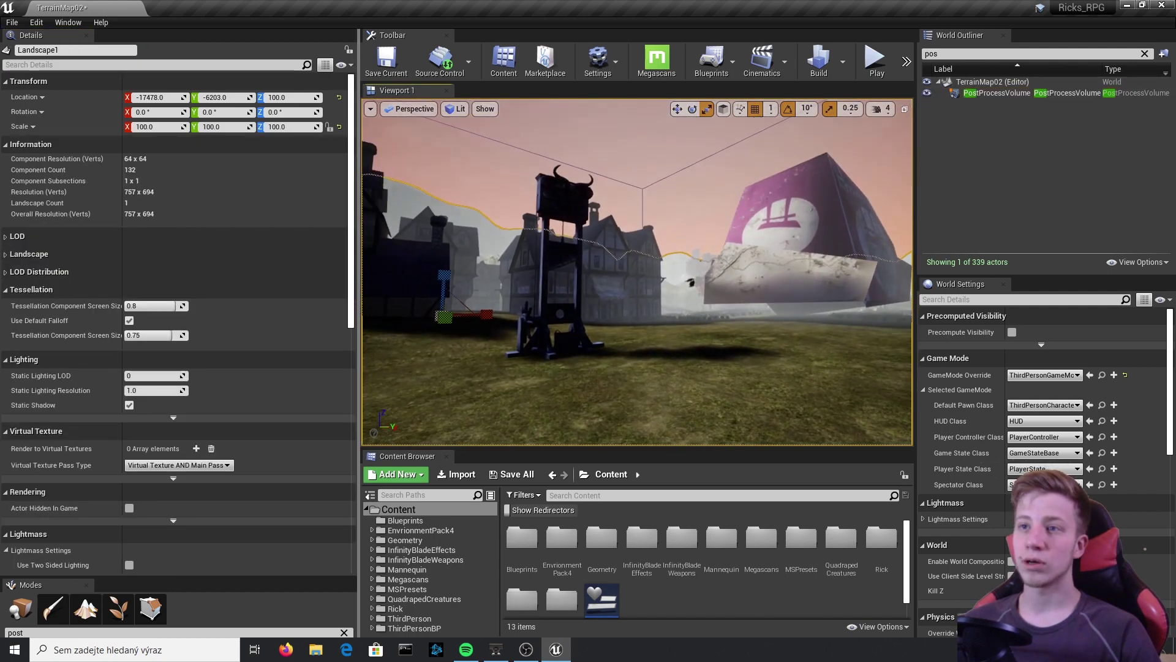
Select the post process volume in the level and collapse its Camera settings
left_click(1024, 94)
right_click_drag(625, 173, 569, 163)
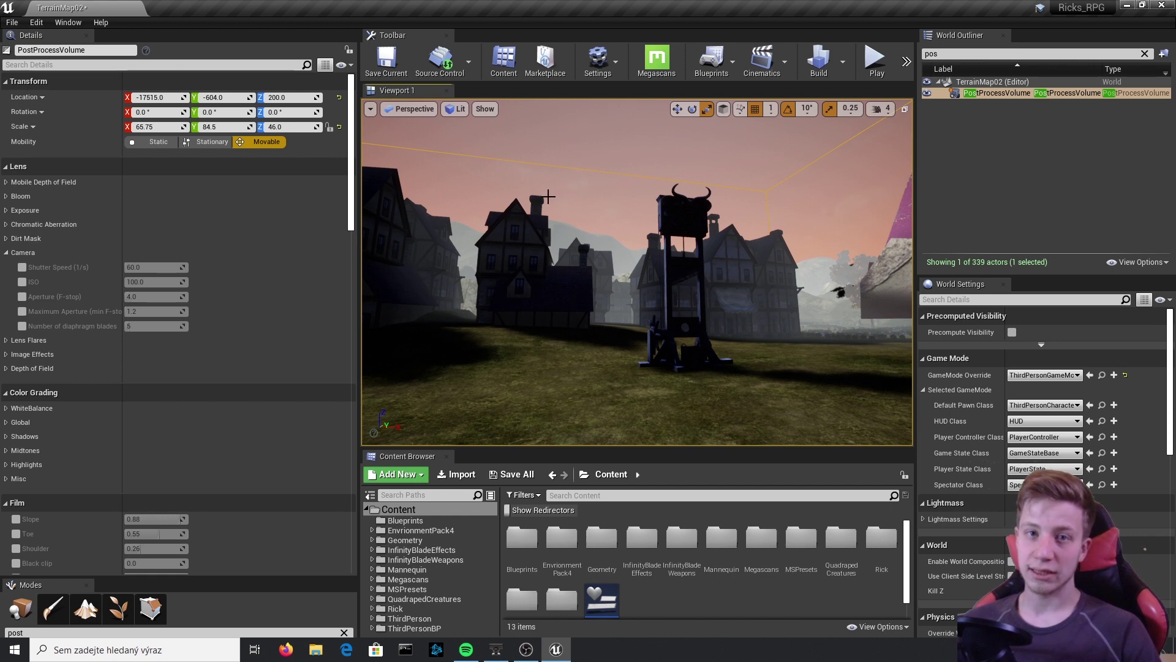
left_click(7, 253)
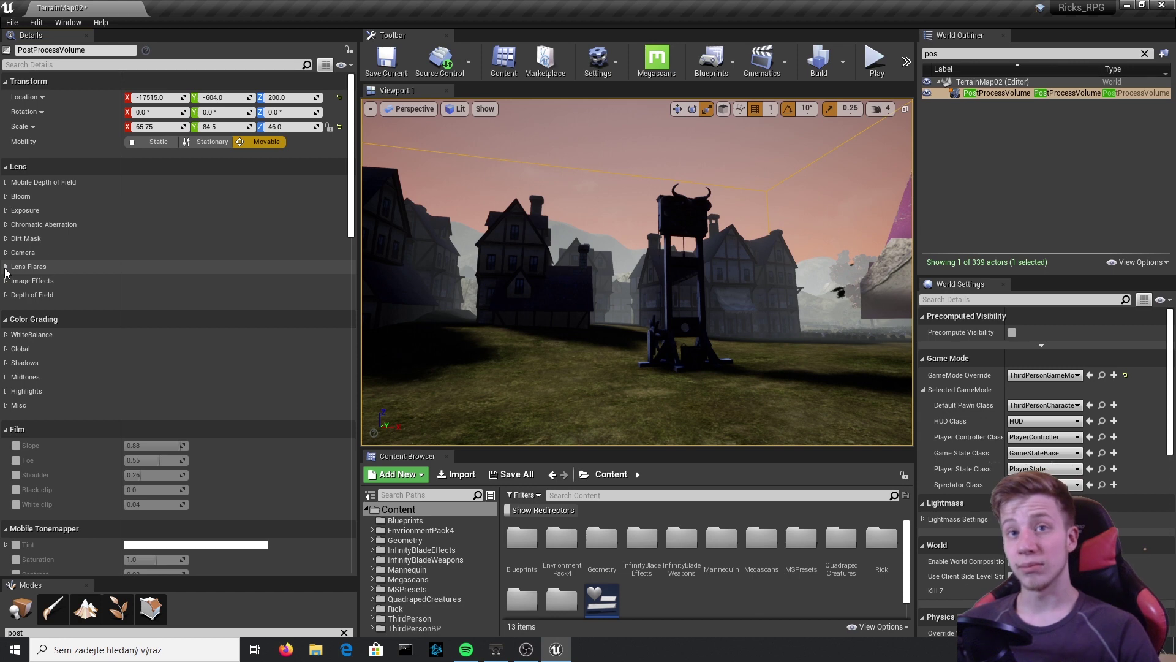
Enable the Lens Flares Intensity override, raise it to 16 and check the flares over the town
left_click(5, 267)
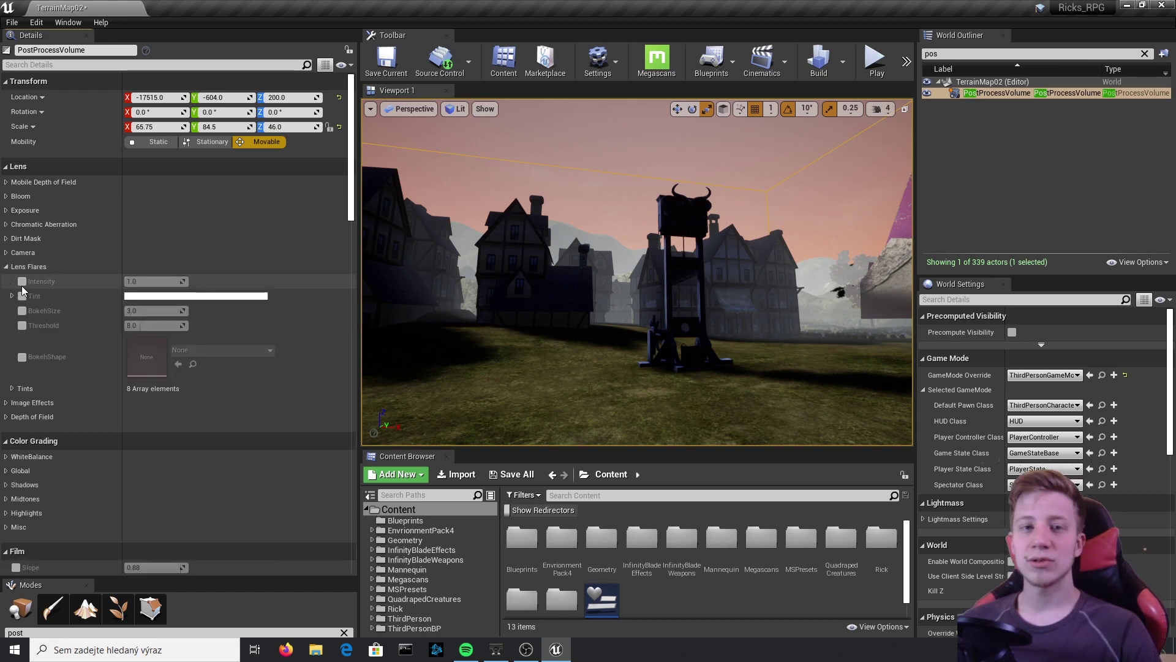
left_click(23, 281)
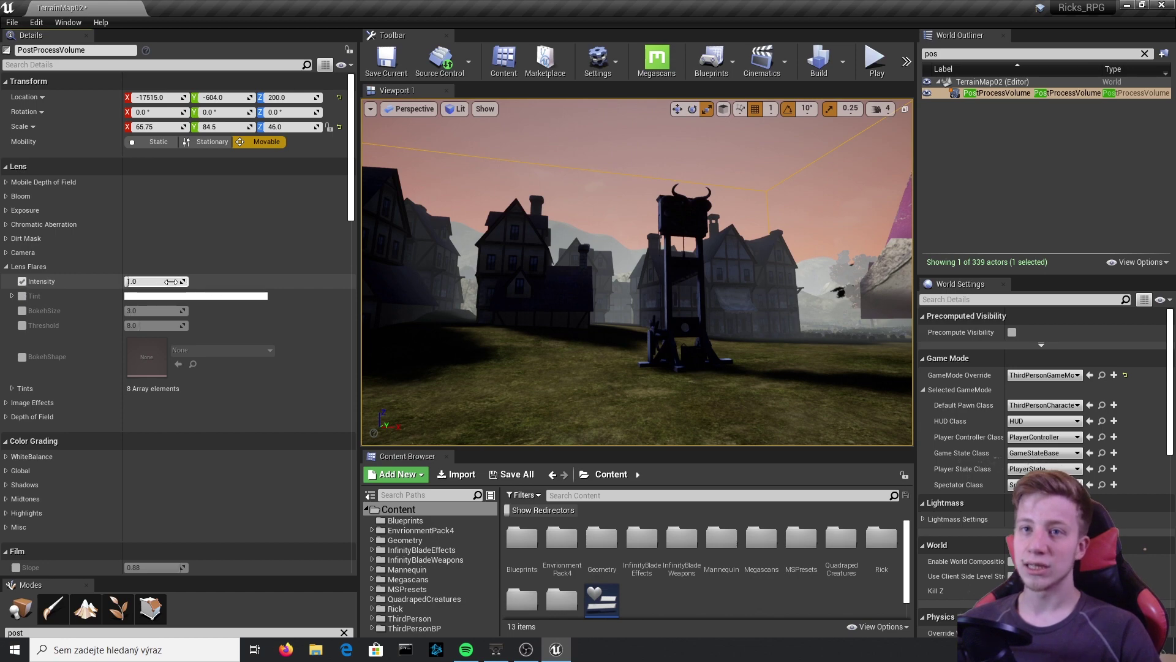
left_click_drag(171, 281, 257, 282)
right_click_drag(490, 275, 559, 256)
key("e")
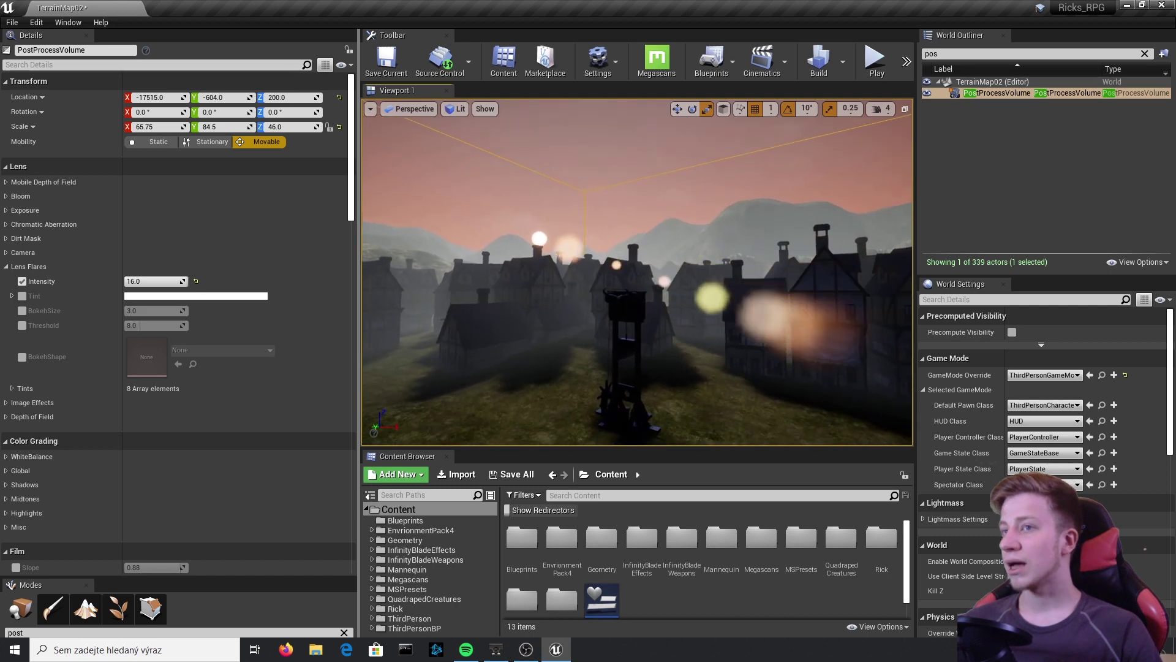
right_click_drag(786, 270, 747, 271)
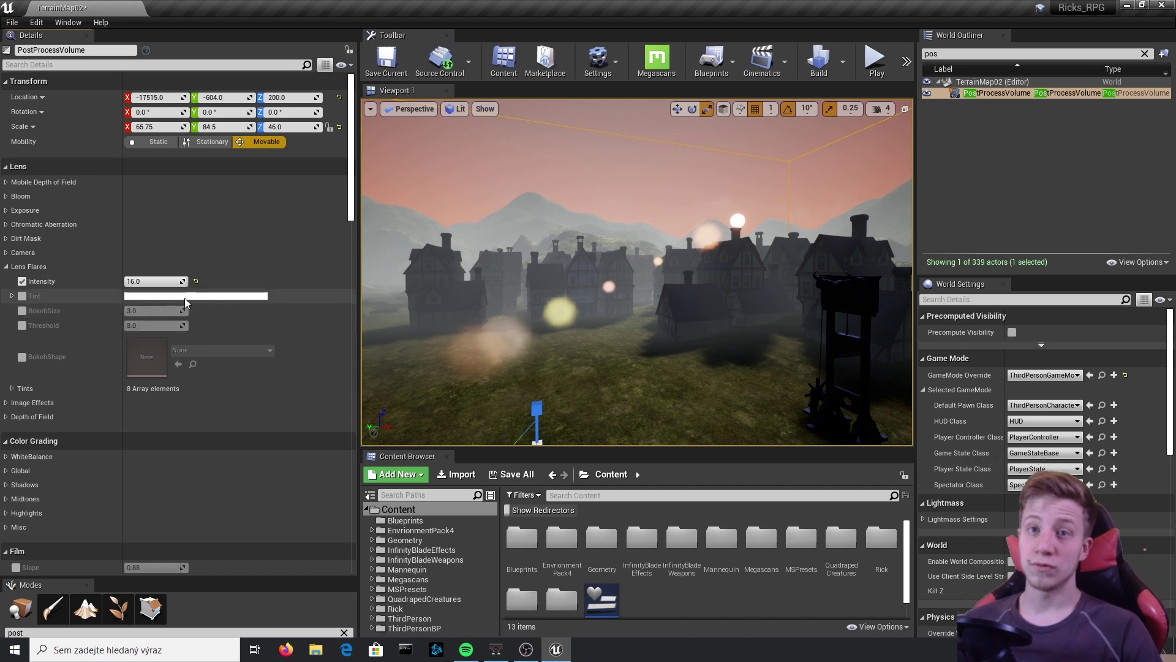
Enable the lens flare Tint override and set a pale red tint with G 0.736787 and B 0.656408
left_click(22, 298)
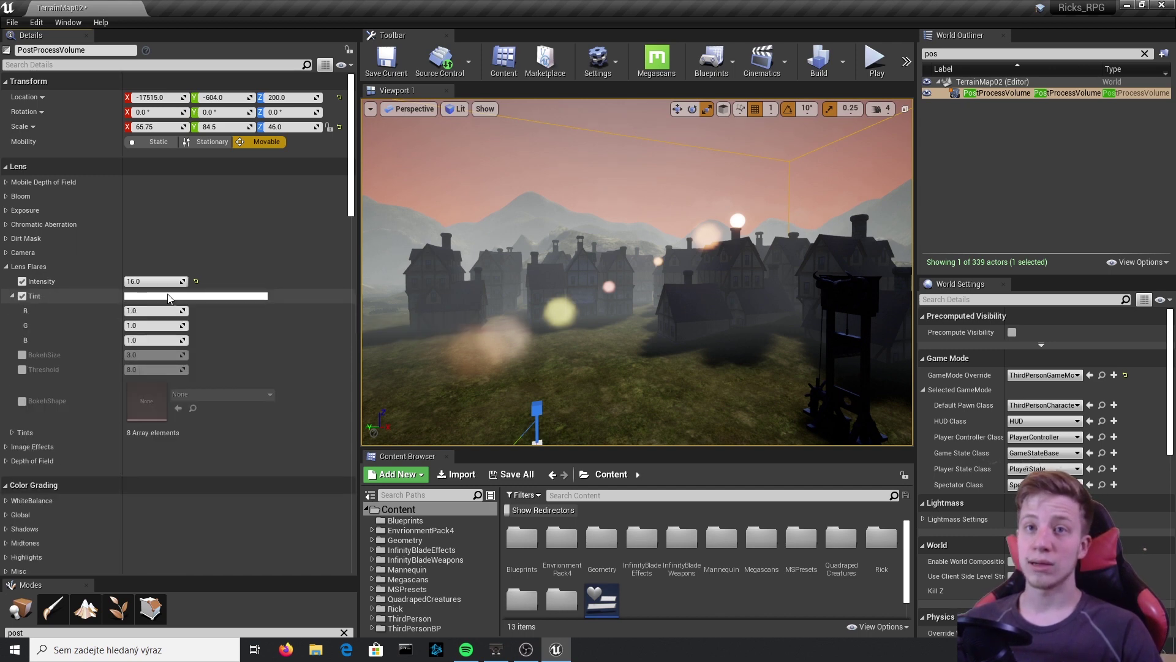
left_click(175, 296)
mouse_move(257, 402)
left_mouse_down()
mouse_move(266, 355)
mouse_move(259, 373)
mouse_move(274, 408)
left_mouse_up()
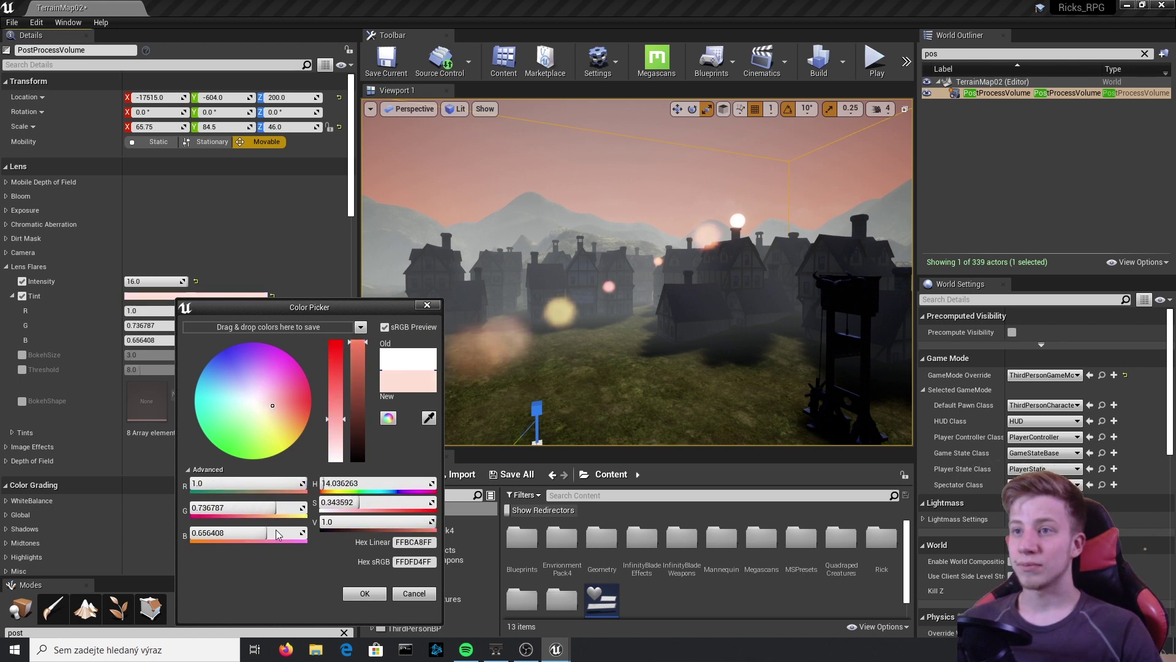
left_click(355, 593)
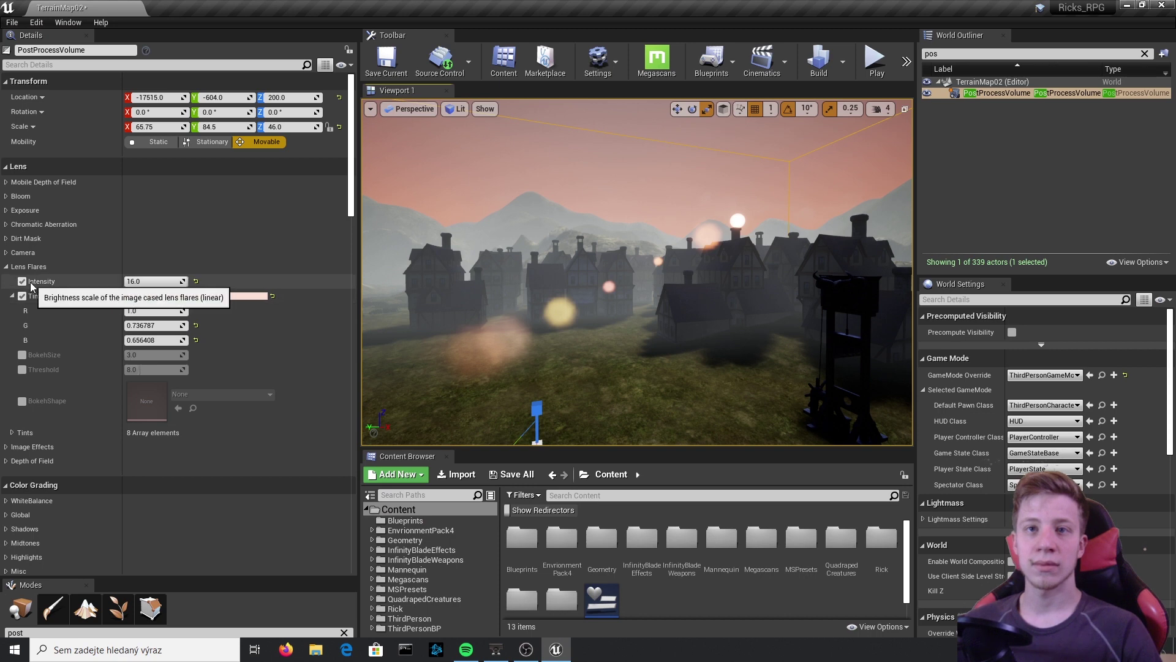
Try a lens flare intensity of 1.0, then set it to 2.0
left_click(166, 282)
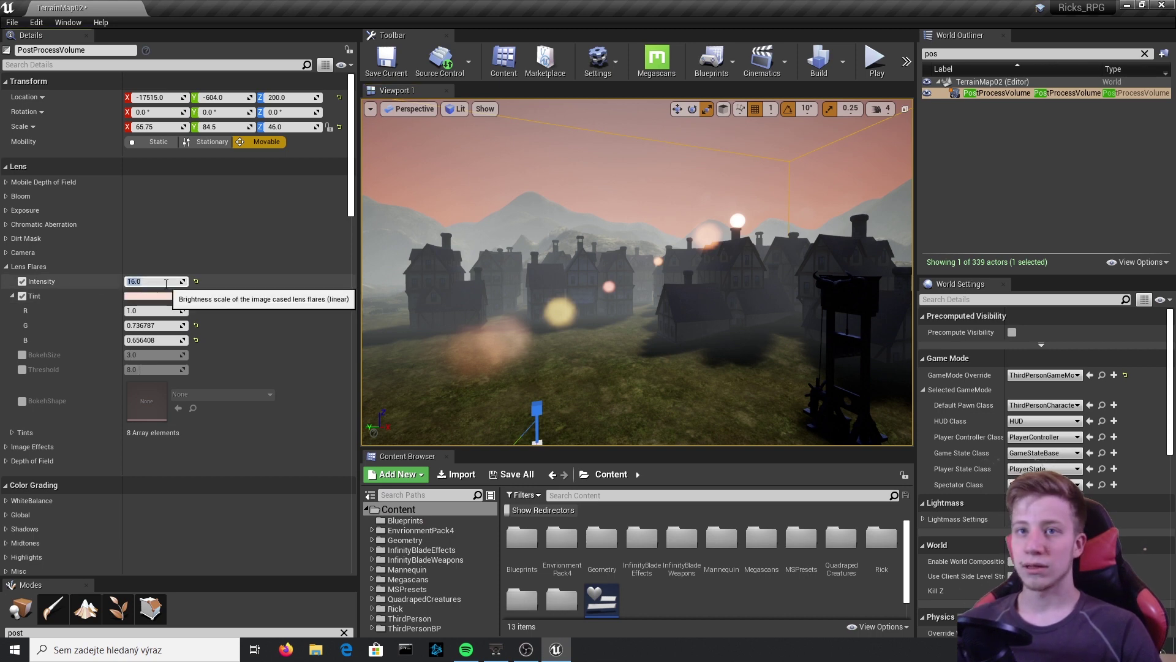
type("0.")
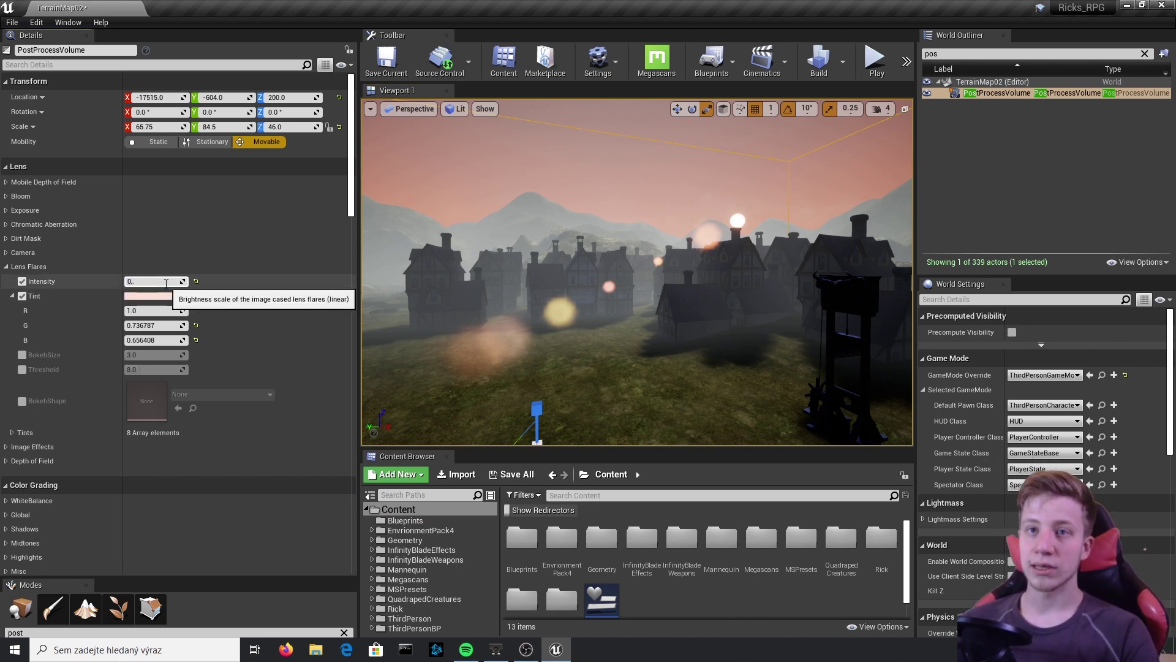
key("BackSpace")
key("BackSpace")
type("1.0")
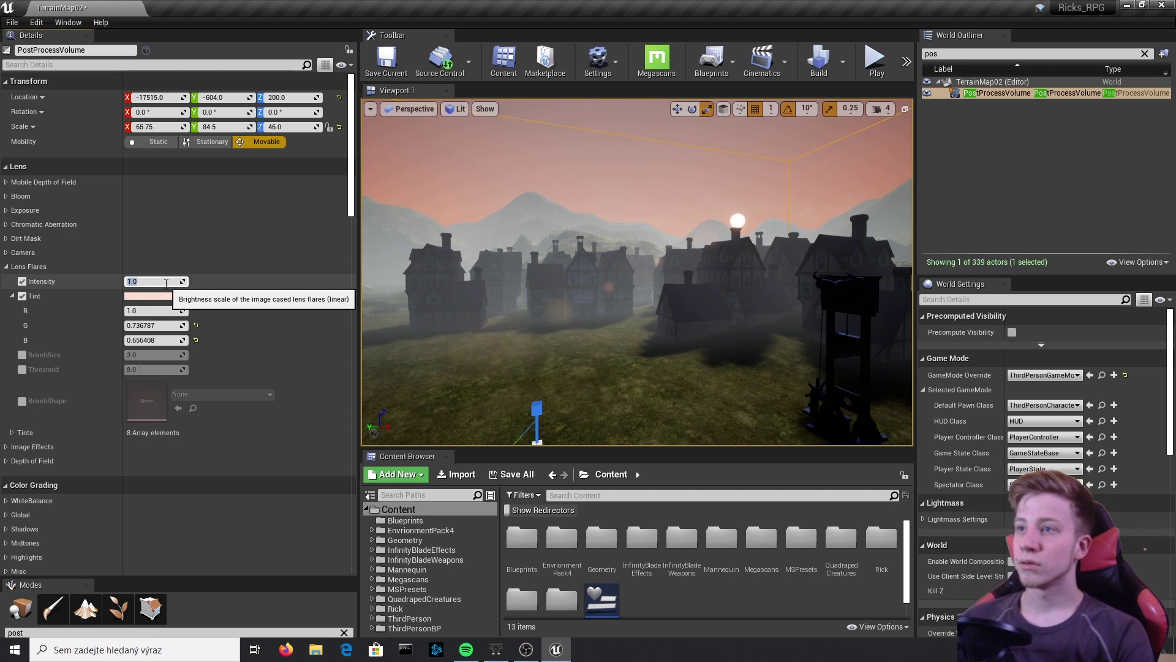
key("BackSpace")
type("2")
key("Return")
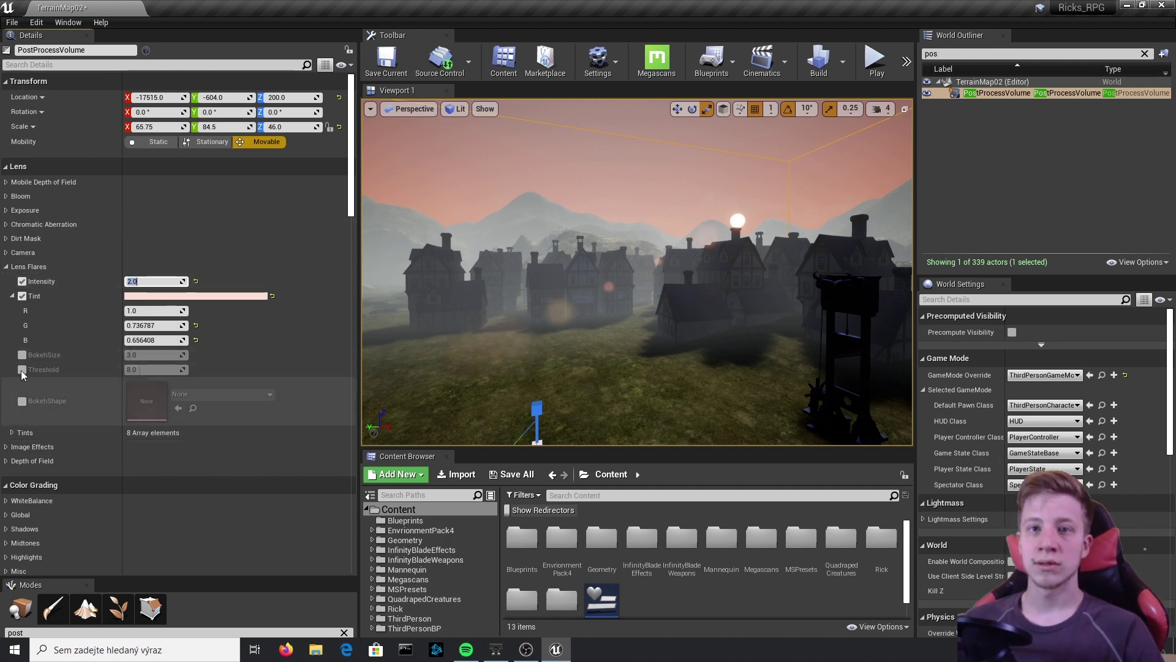
Collapse the Lens Flares group, enable the Vignette Intensity override under Image Effects and raise it to about 0.77
left_click(7, 266)
left_click(7, 280)
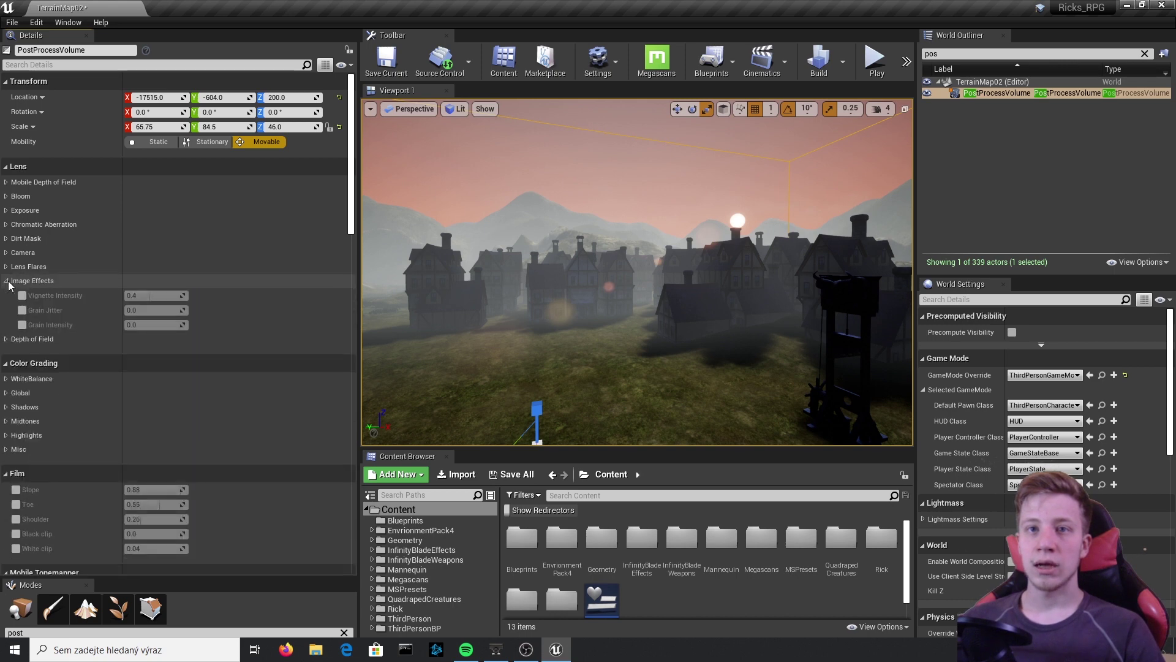
left_click(22, 296)
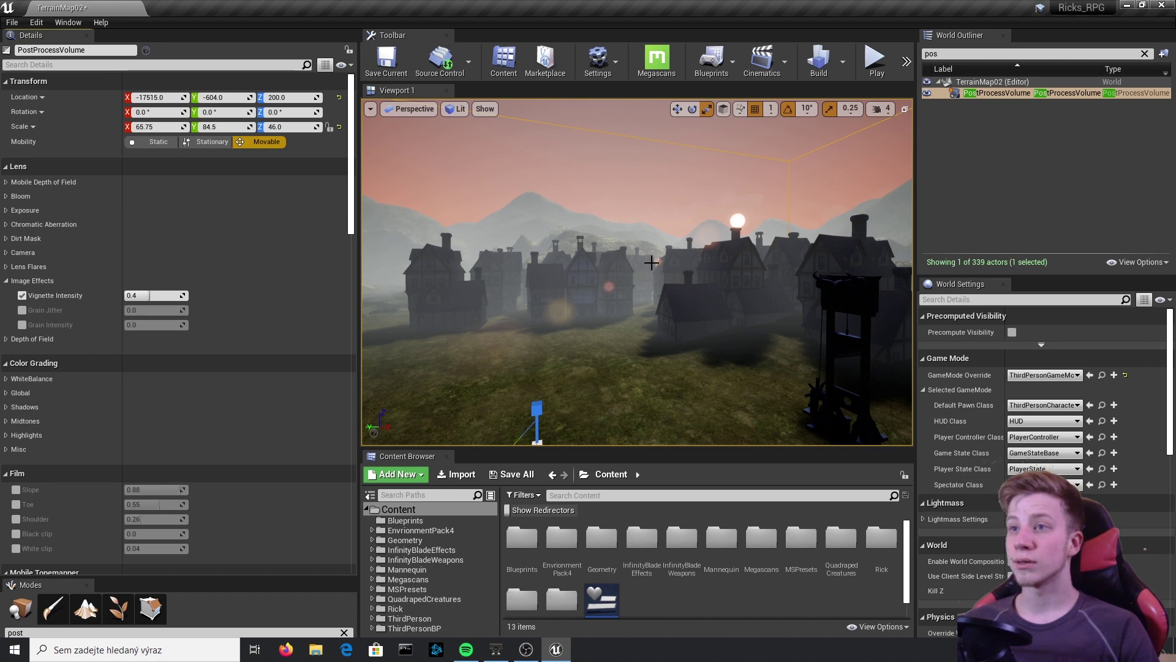
right_click_drag(592, 286, 595, 296)
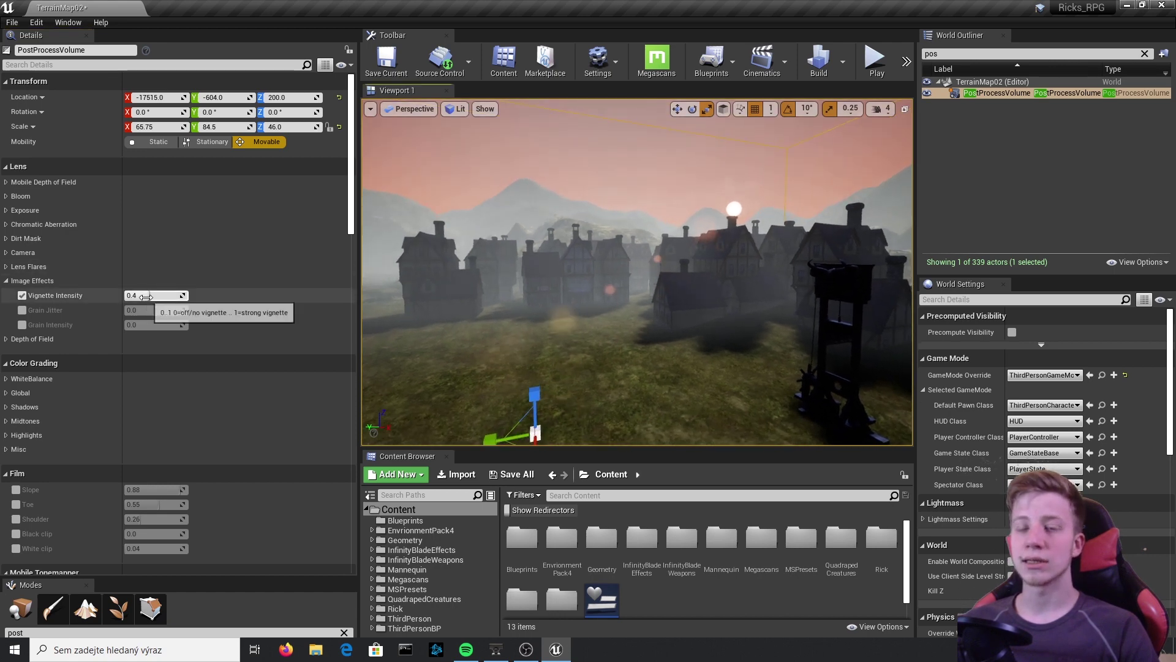
mouse_move(146, 297)
left_mouse_down()
mouse_move(197, 296)
mouse_move(149, 297)
left_mouse_up()
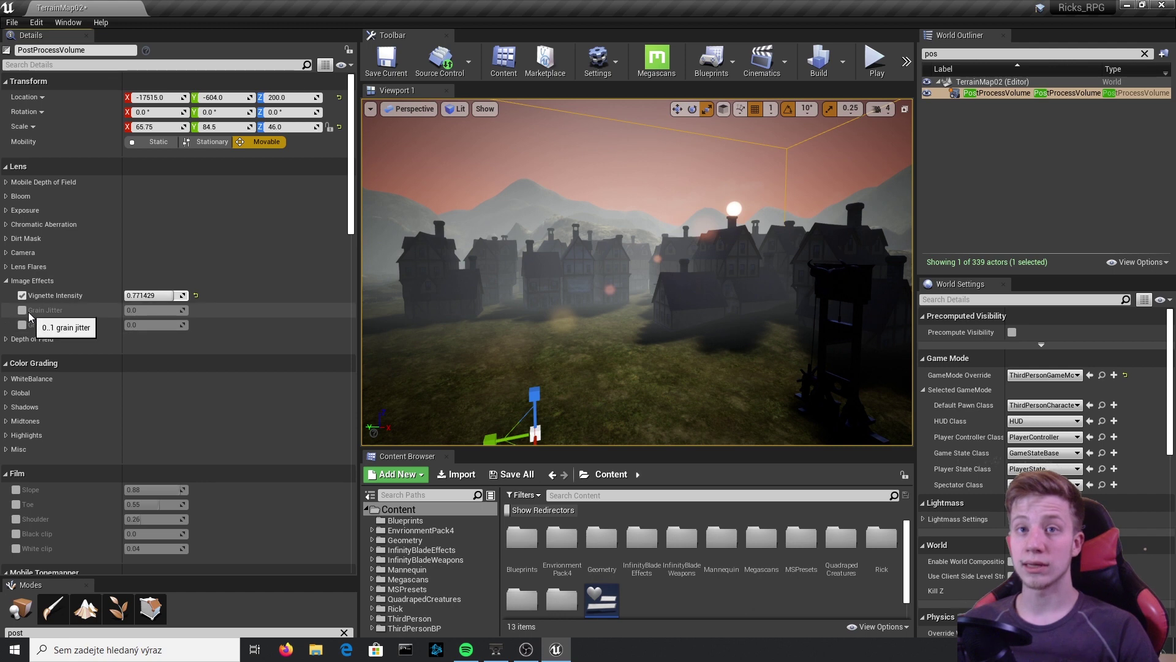
Try weaker and stronger vignettes, including 0.6 and 4.0, and settle on an intensity of about 0.457
left_click_drag(154, 294, 141, 295)
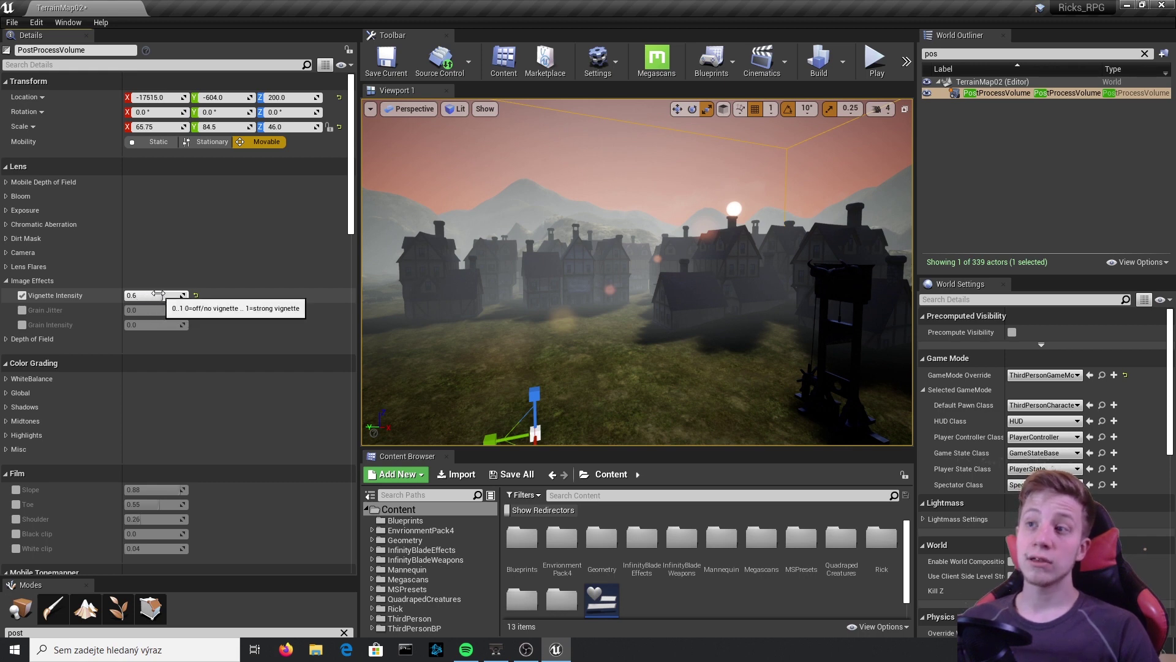
left_click_drag(158, 294, 186, 295)
left_click(147, 297)
type("74")
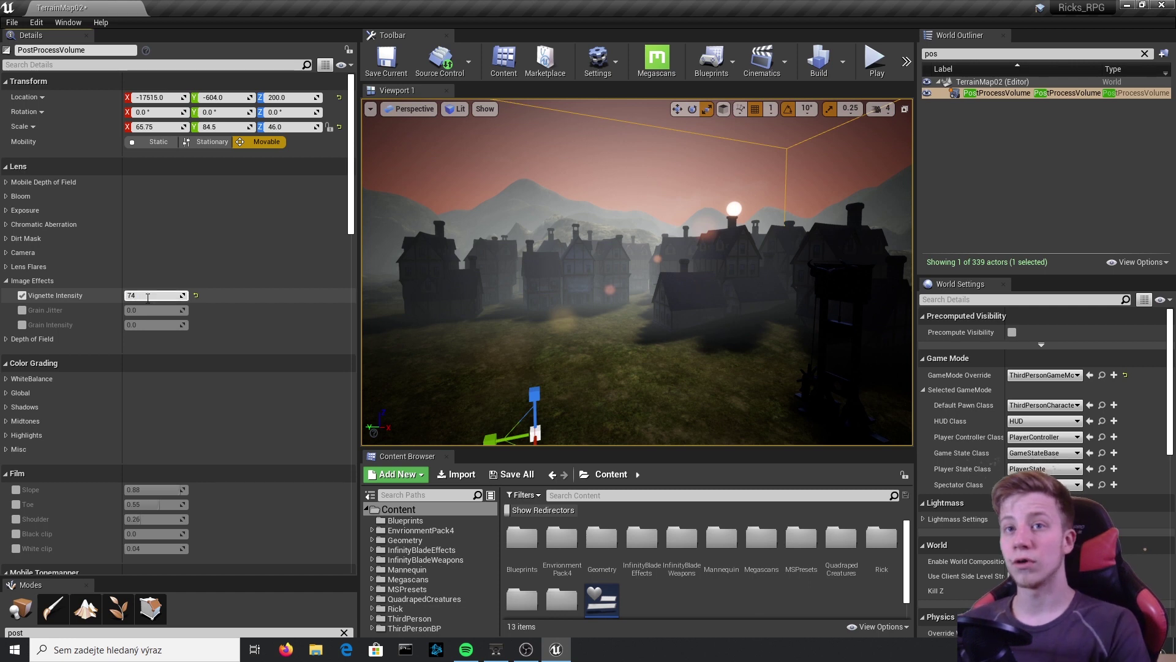
key("Return")
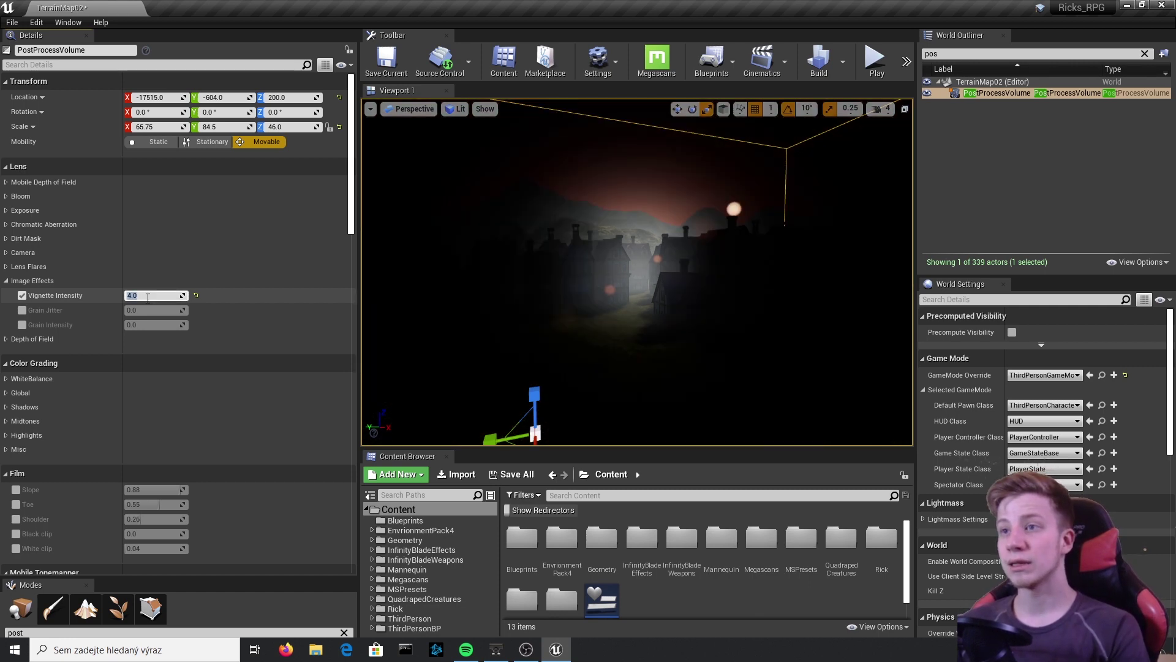
left_click(230, 326)
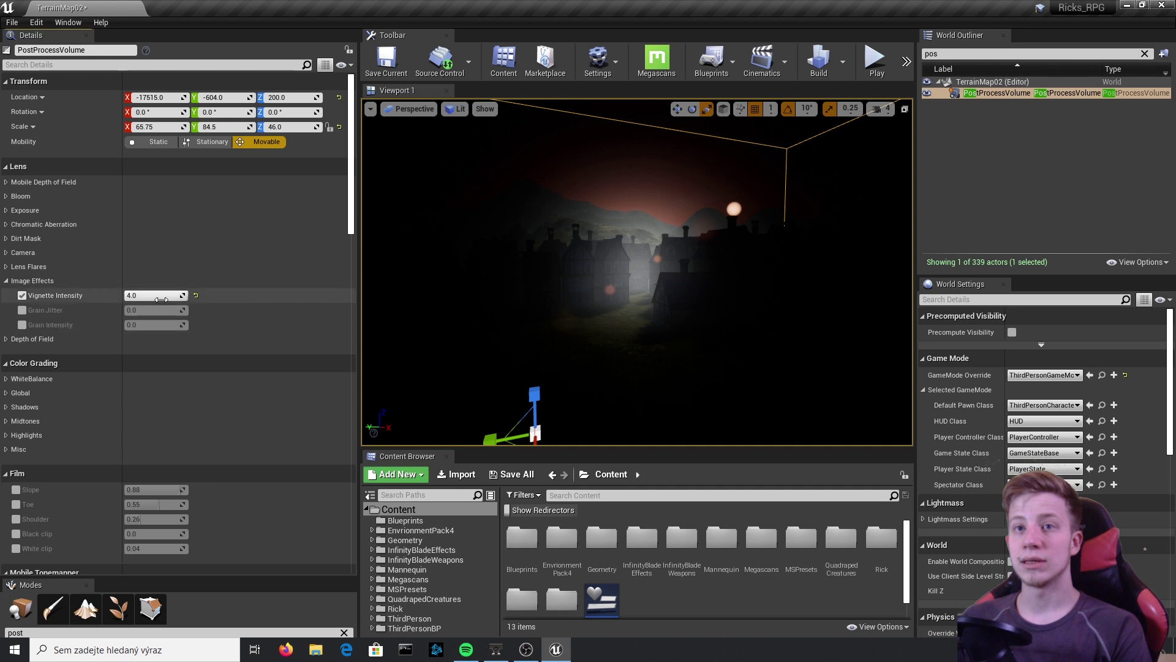
mouse_move(161, 299)
left_mouse_down()
mouse_move(140, 299)
mouse_move(153, 296)
left_mouse_up()
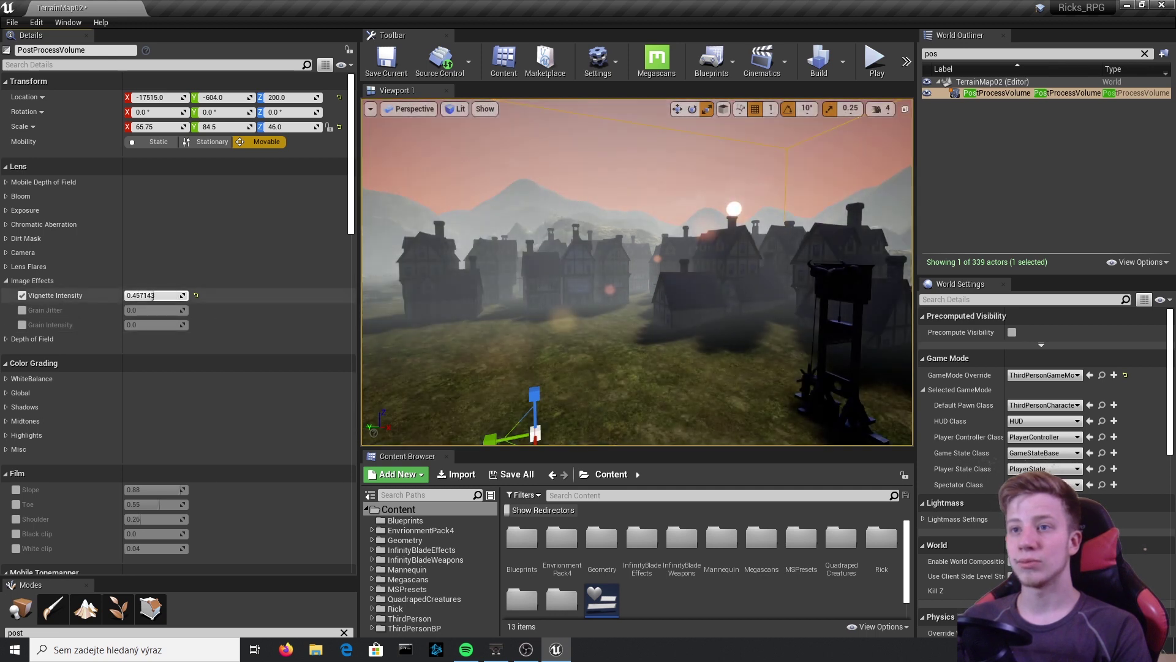
Try the Grain Intensity override at 1.0 and turn it off again
left_click(22, 310)
left_click(22, 310)
left_click(23, 325)
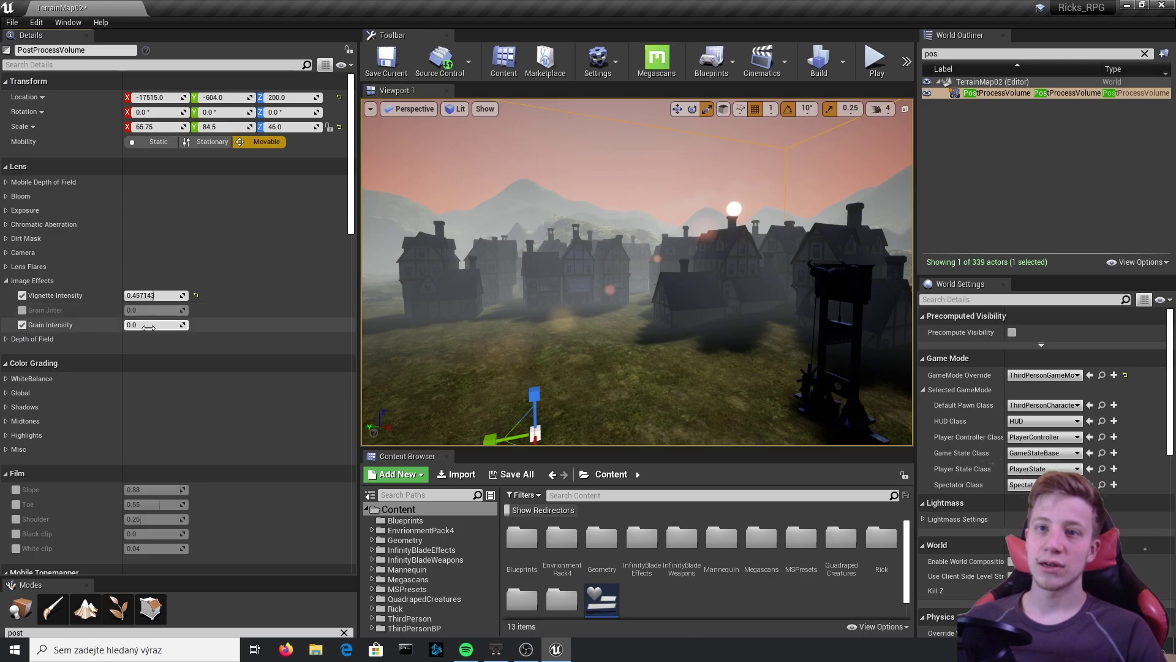
left_click_drag(147, 326, 184, 326)
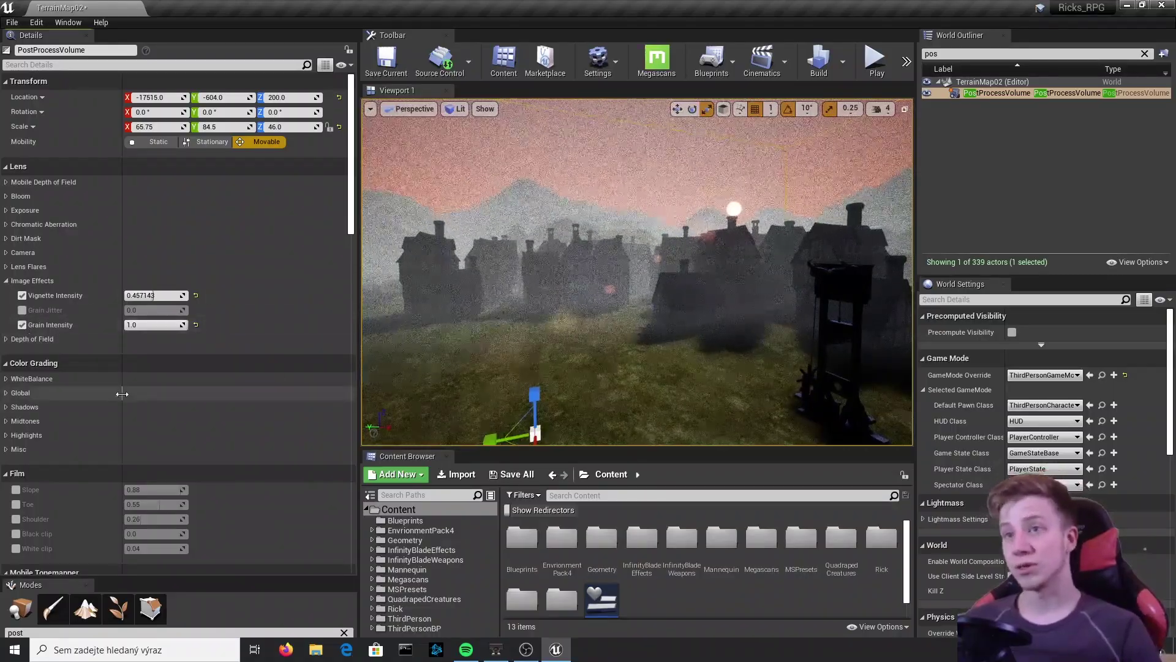
left_click(22, 325)
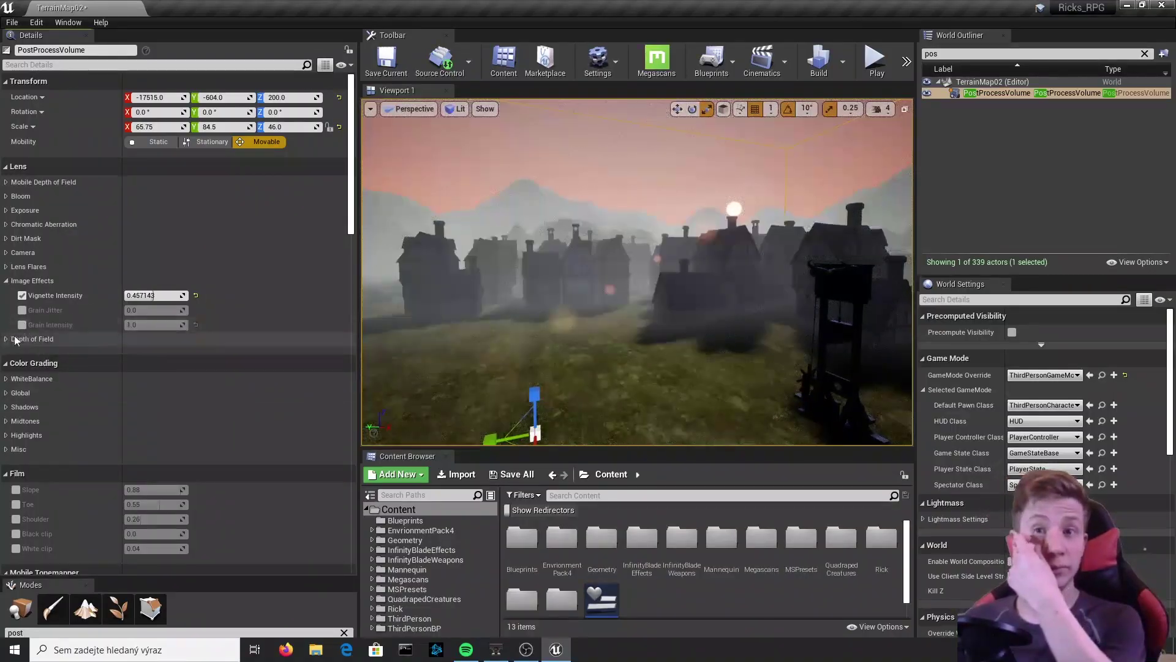
Enable the Focal Distance, Depth Blur km for 50% and Depth Blur Radius overrides under Depth of Field
left_click(5, 339)
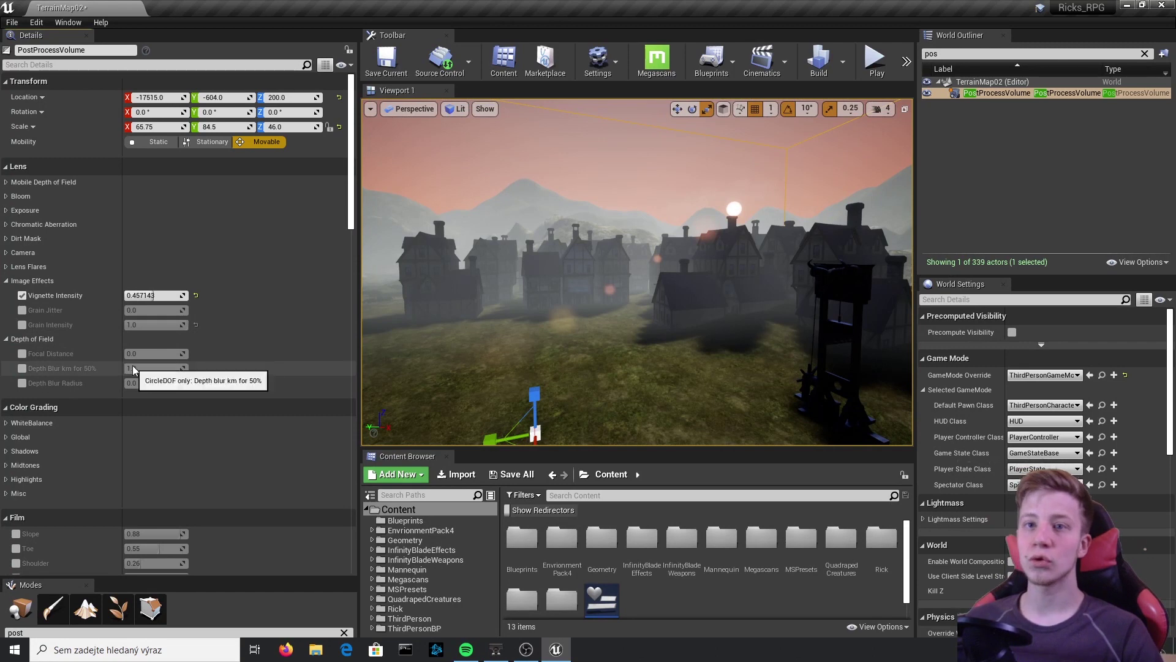
left_click(22, 354)
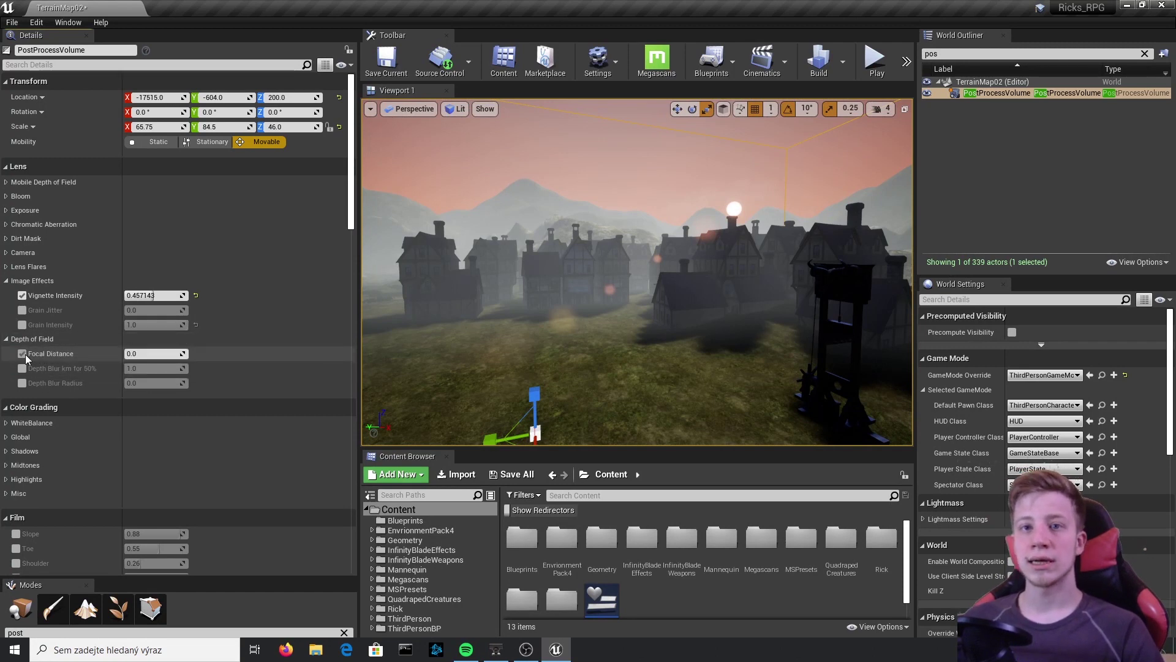
left_click(22, 368)
left_click(22, 383)
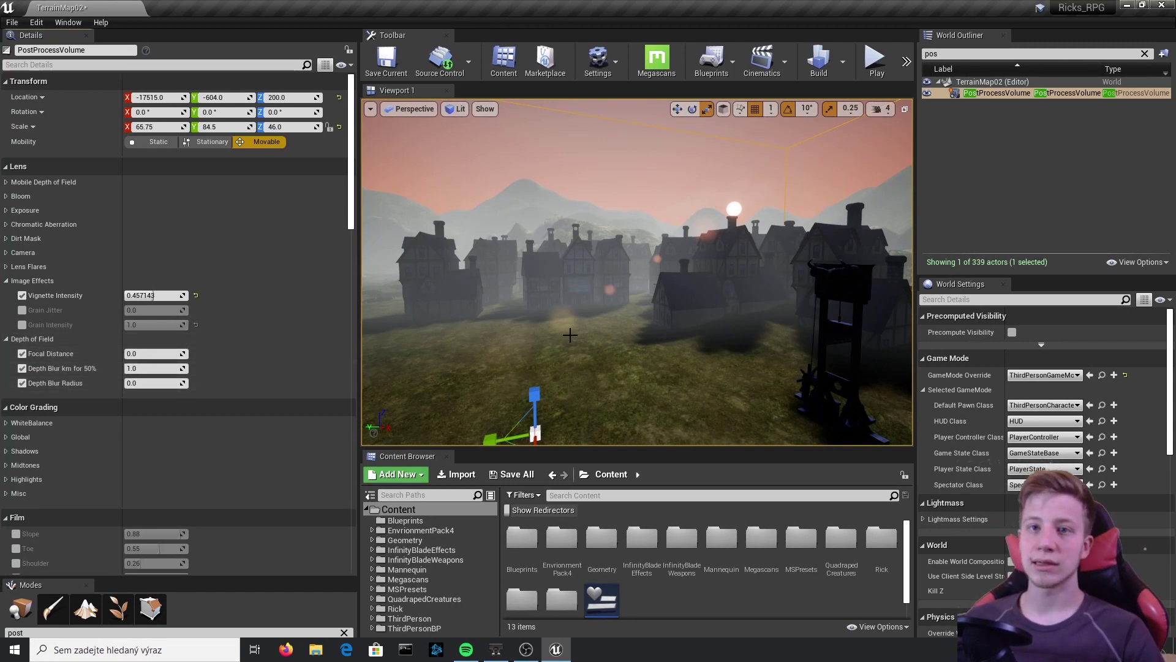
right_click_drag(571, 335, 662, 347)
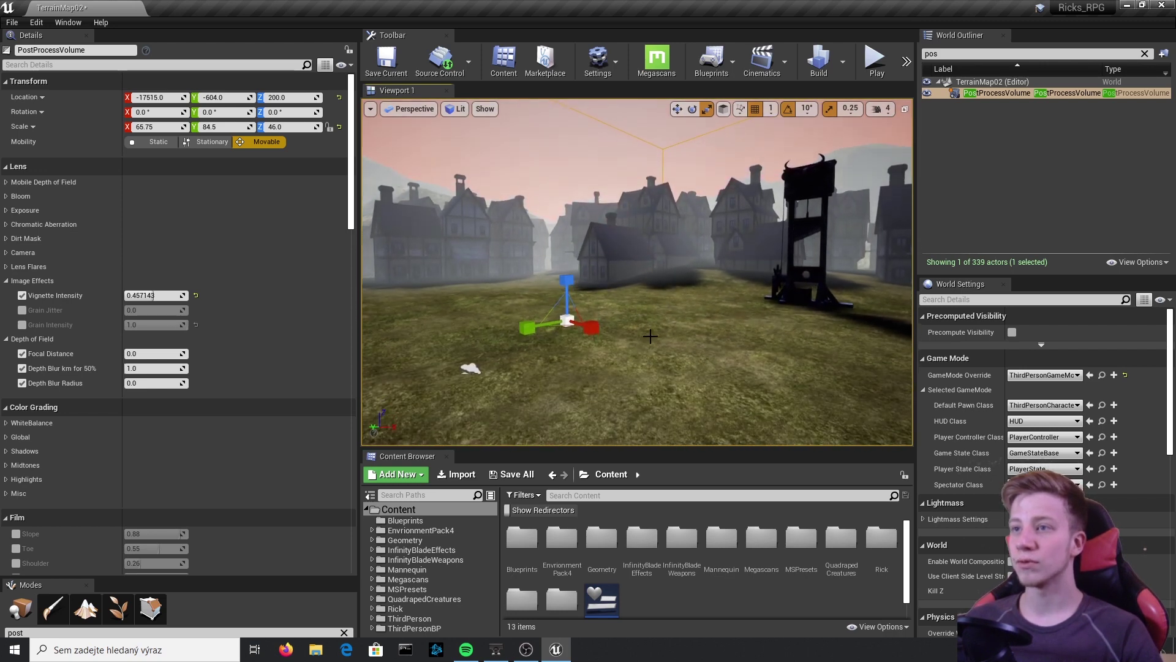
Try a larger depth-of-field focal distance, then set it to 30
left_click_drag(166, 354, 184, 354)
left_click(174, 355)
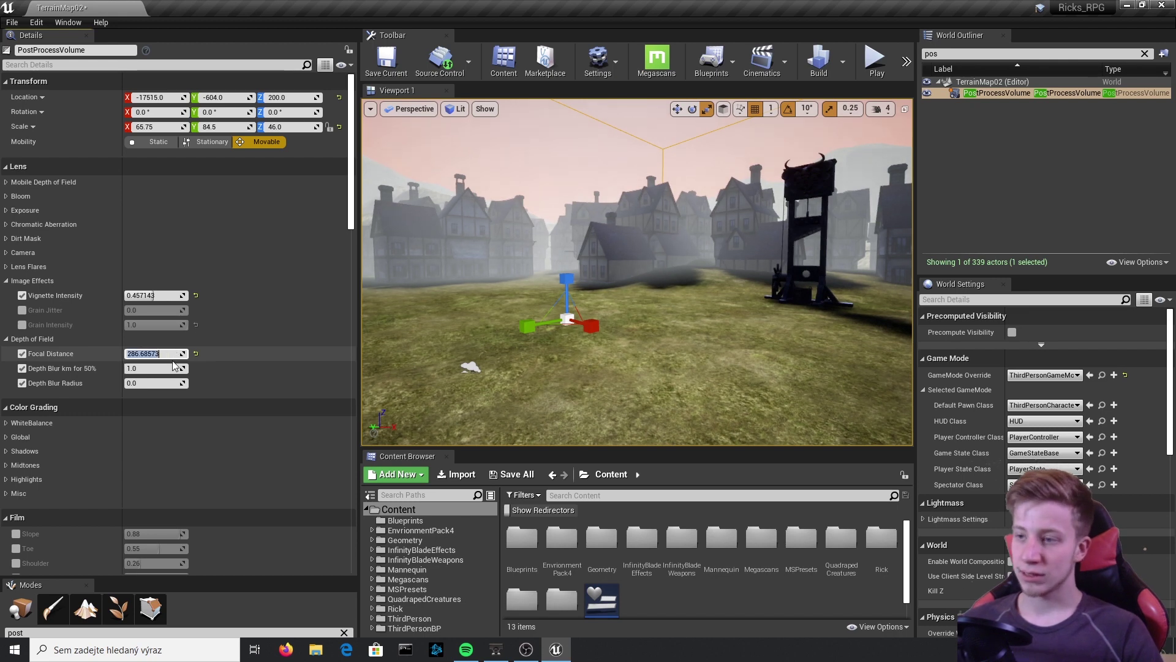
type("30")
key("Return")
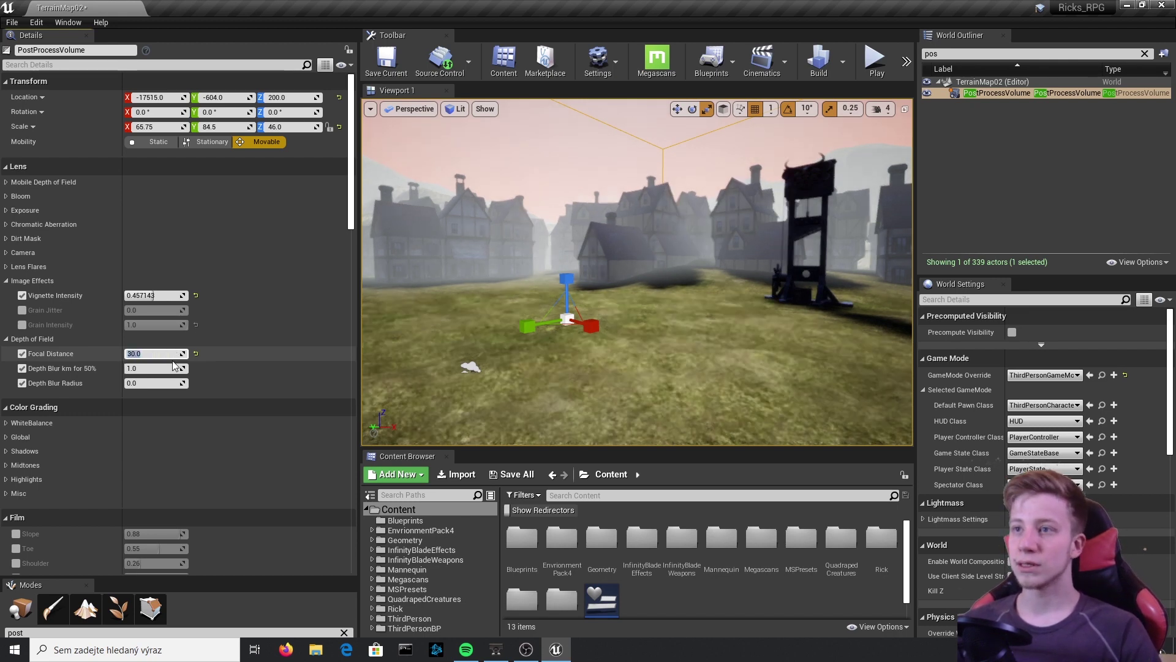
Examine the depth-of-field blur around the guillotine from near and far, then collapse the Image Effects group and Lens category
right_click_drag(746, 231, 796, 231)
key("d")
key("w")
key("s")
key("w")
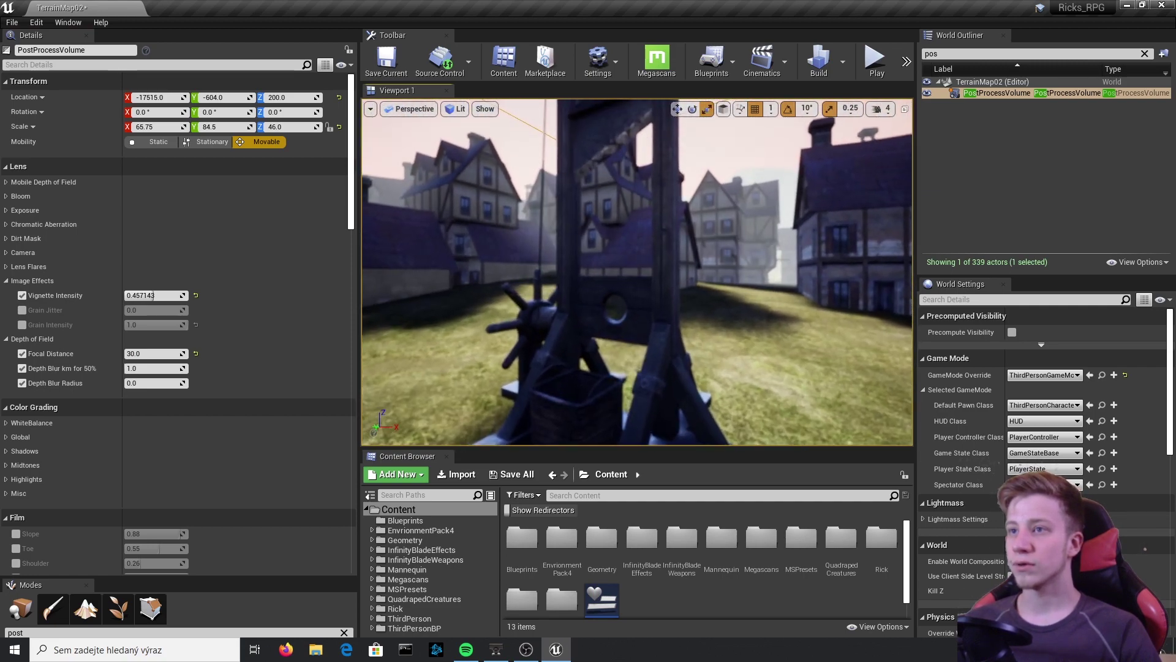
left_click(154, 349)
key("w")
mouse_move(613, 276)
right_mouse_down()
mouse_move(623, 274)
mouse_move(598, 274)
right_mouse_up()
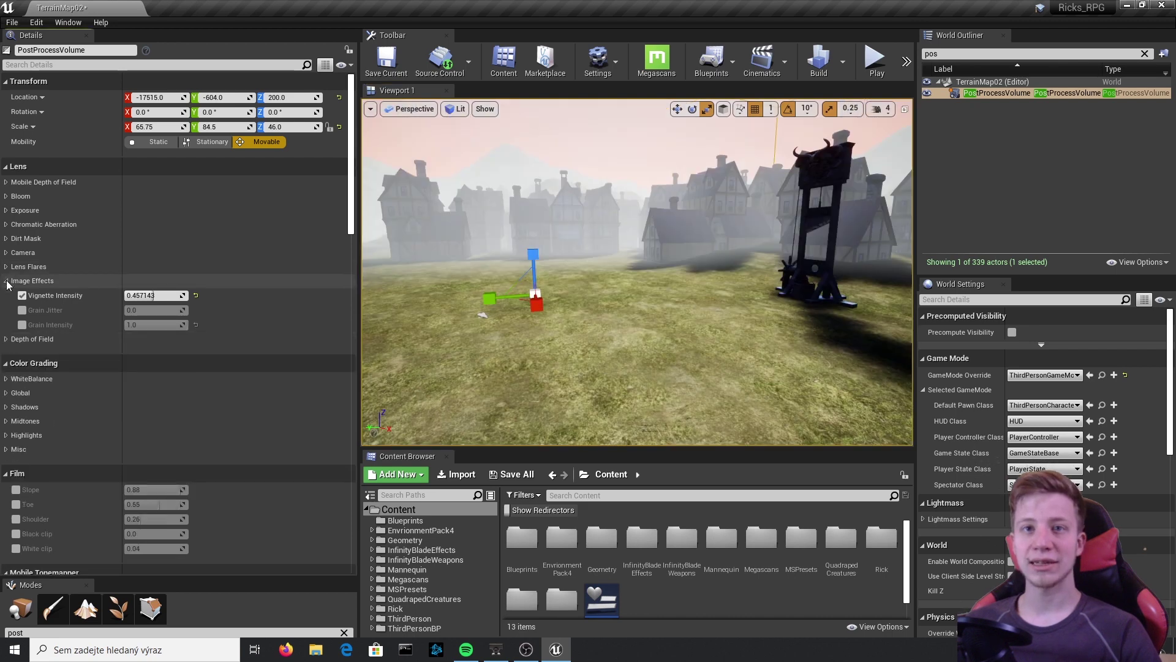
left_click(6, 281)
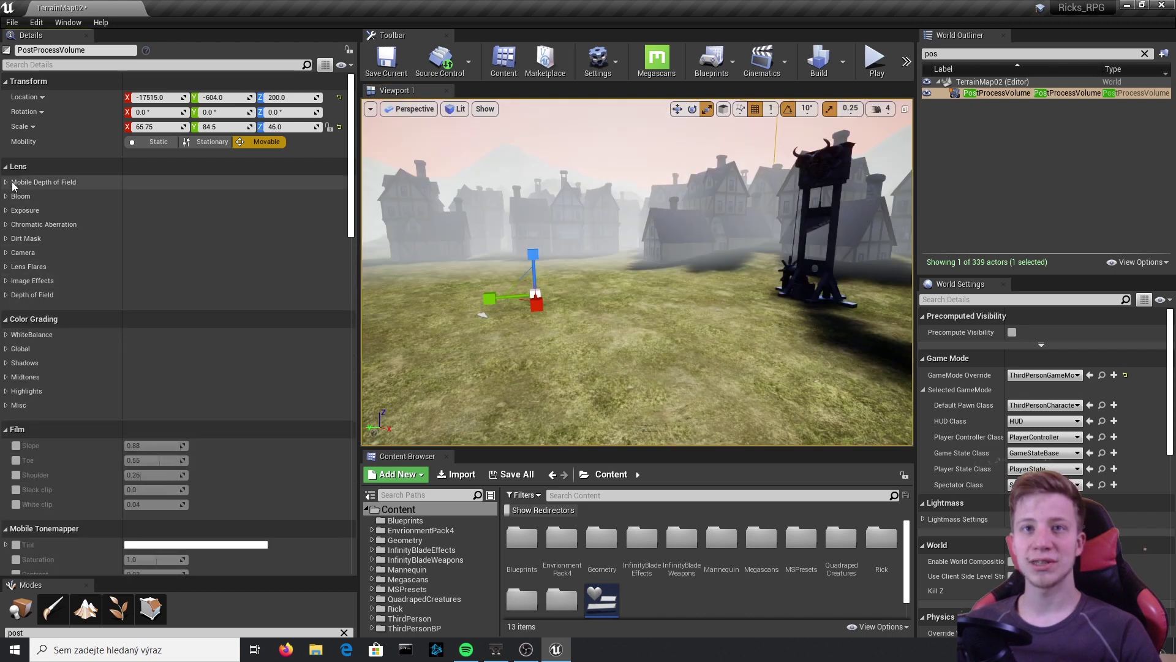
left_click(13, 167)
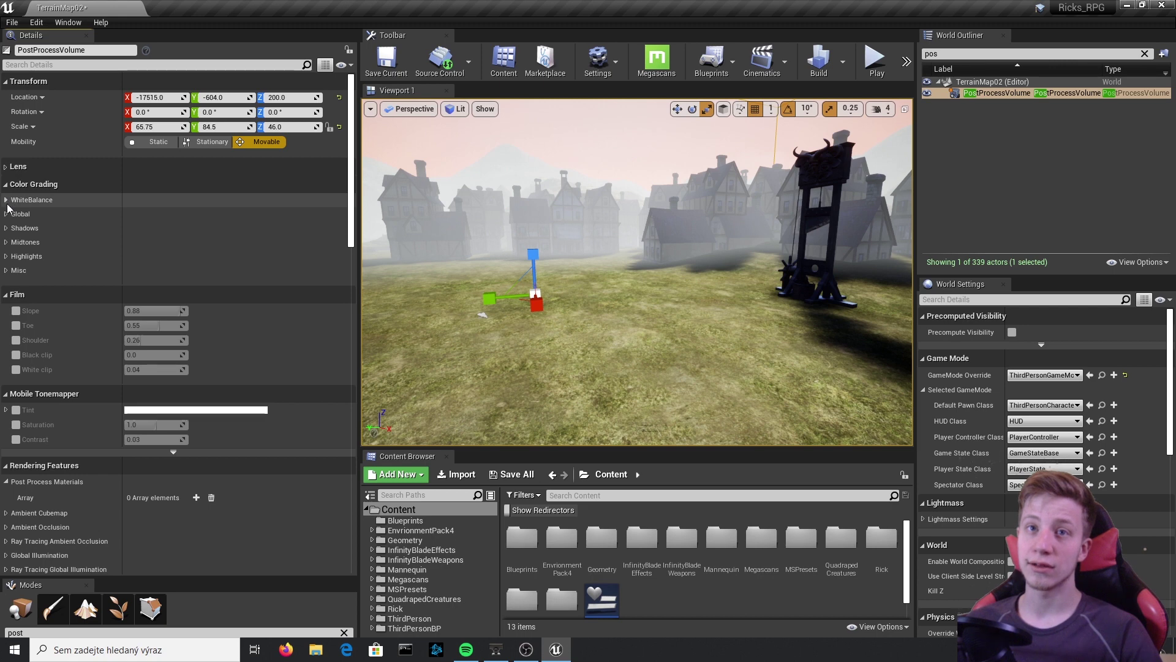
Enable the Temp override under WhiteBalance and try a temperature of about 10228
left_click(7, 201)
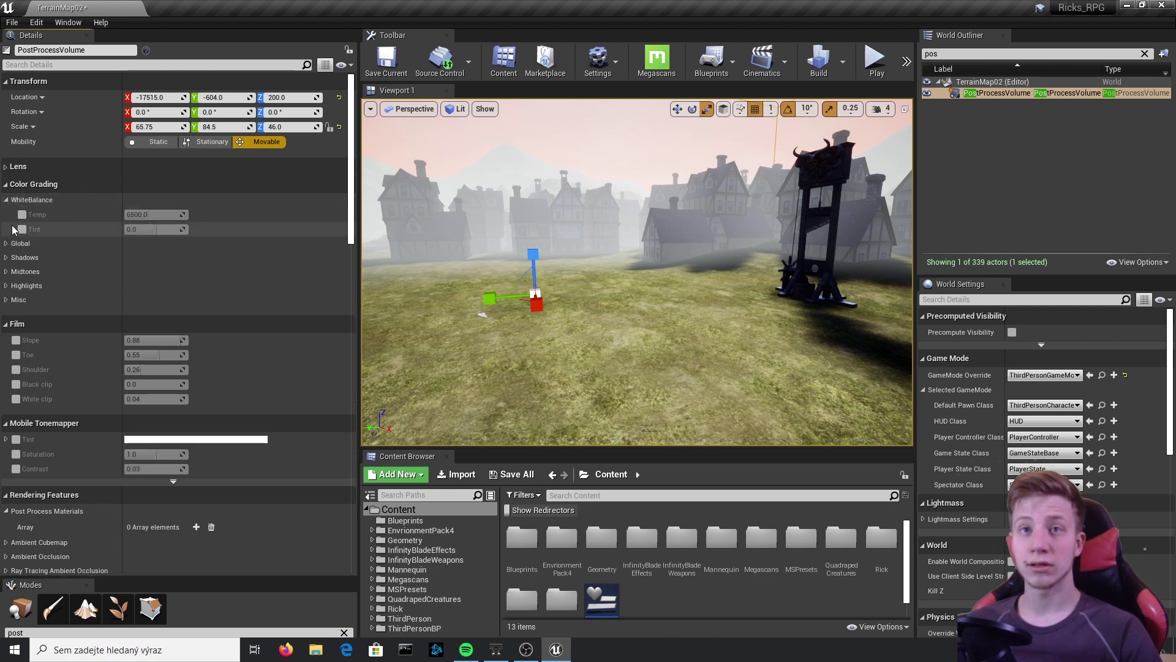
left_click(22, 215)
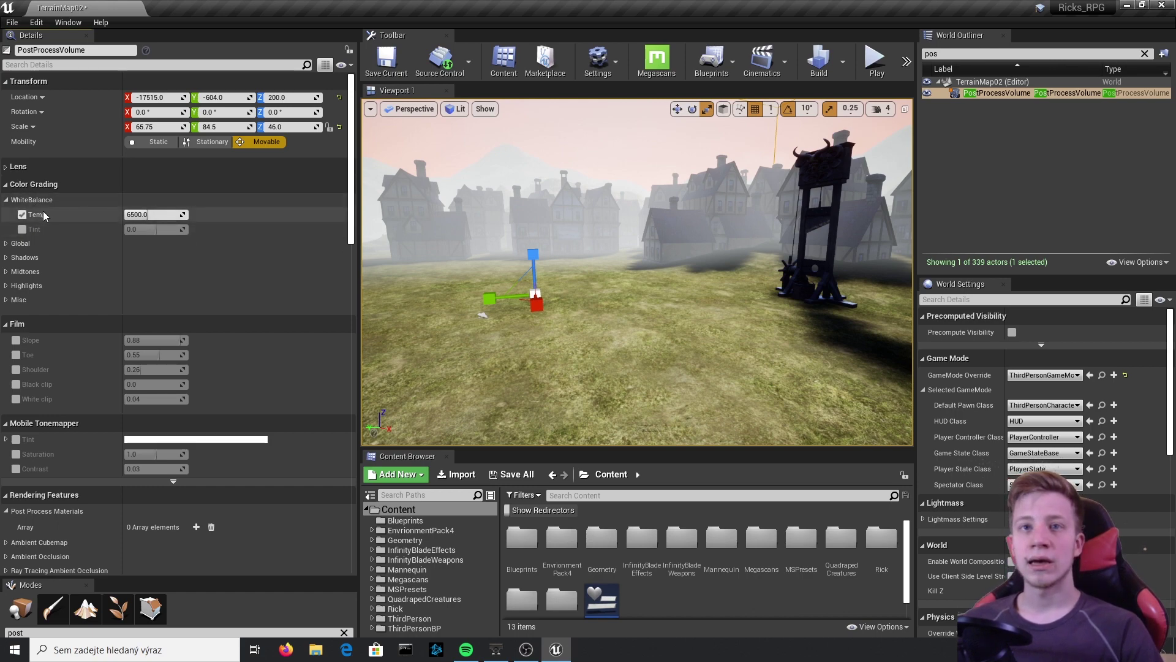
right_click_drag(531, 239, 486, 224)
right_click_drag(588, 269, 637, 273)
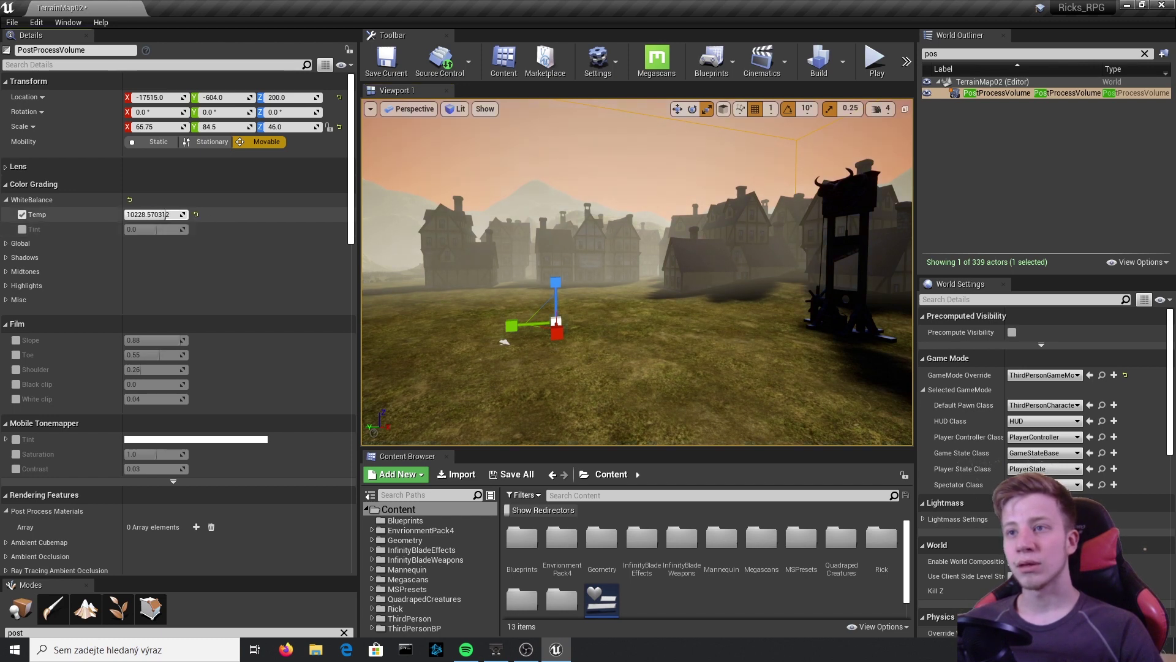
left_click_drag(148, 215, 204, 218)
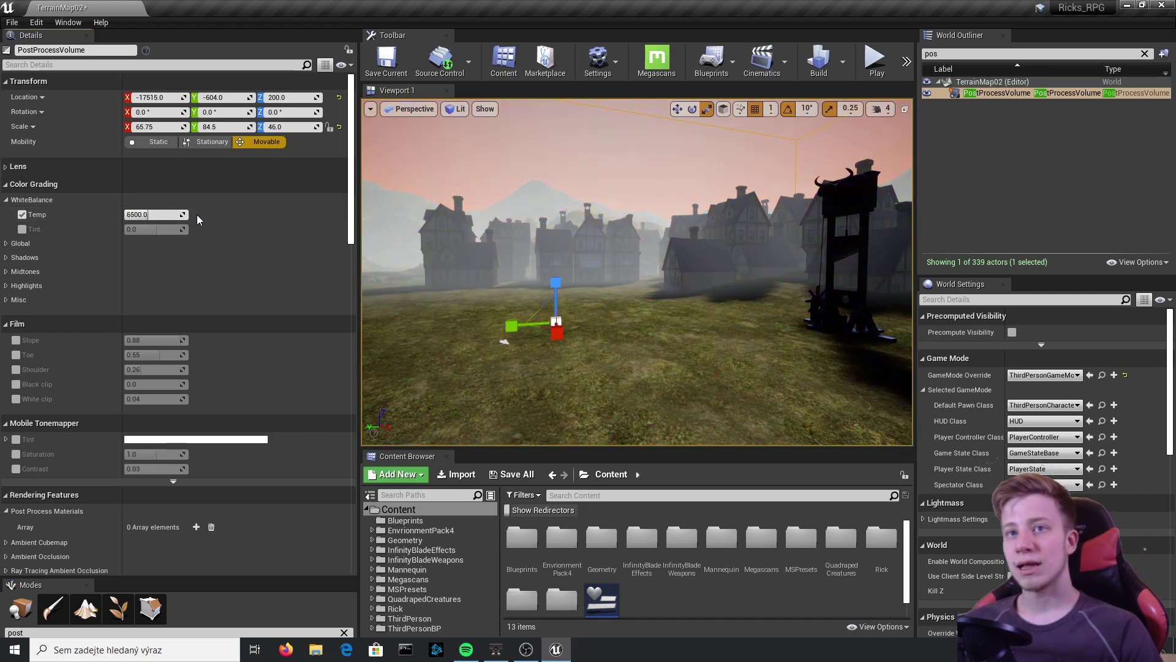
Try a white balance temperature of 7000, then set it to 7500
left_click(153, 216)
type("7")
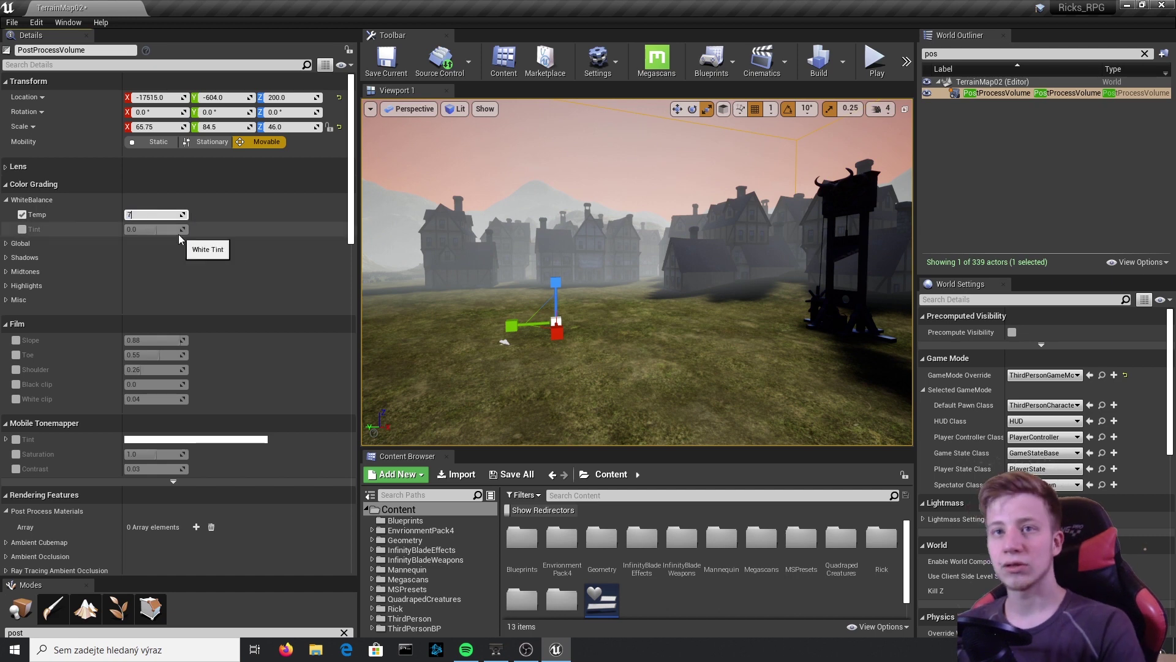
type("000")
key("Return")
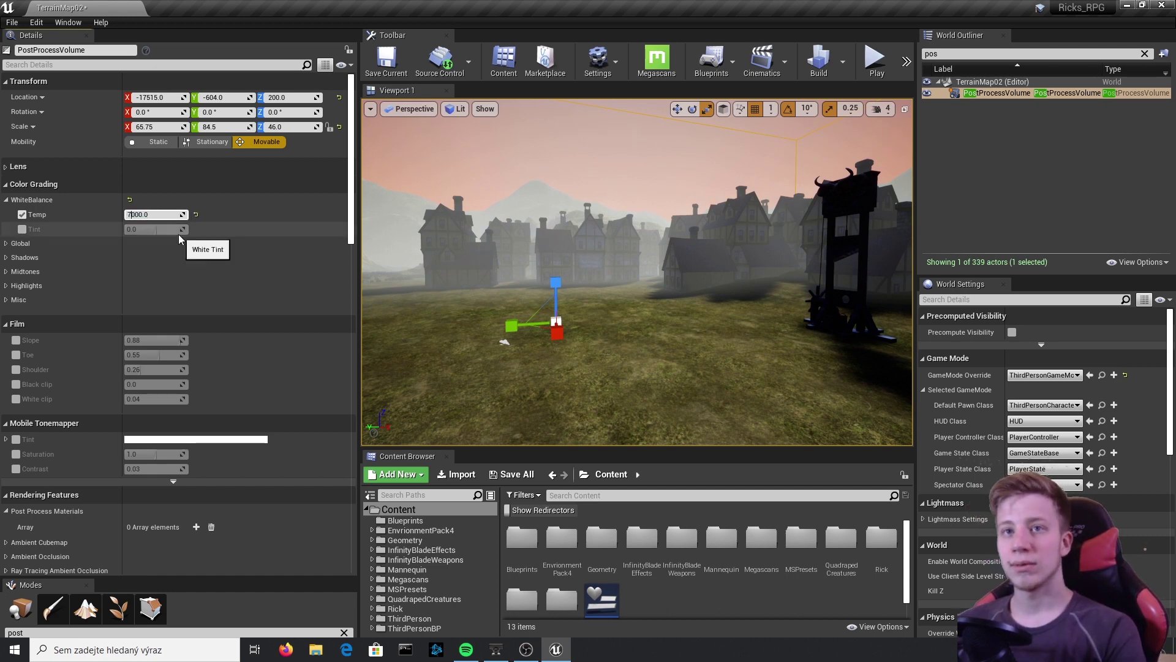
key("Return")
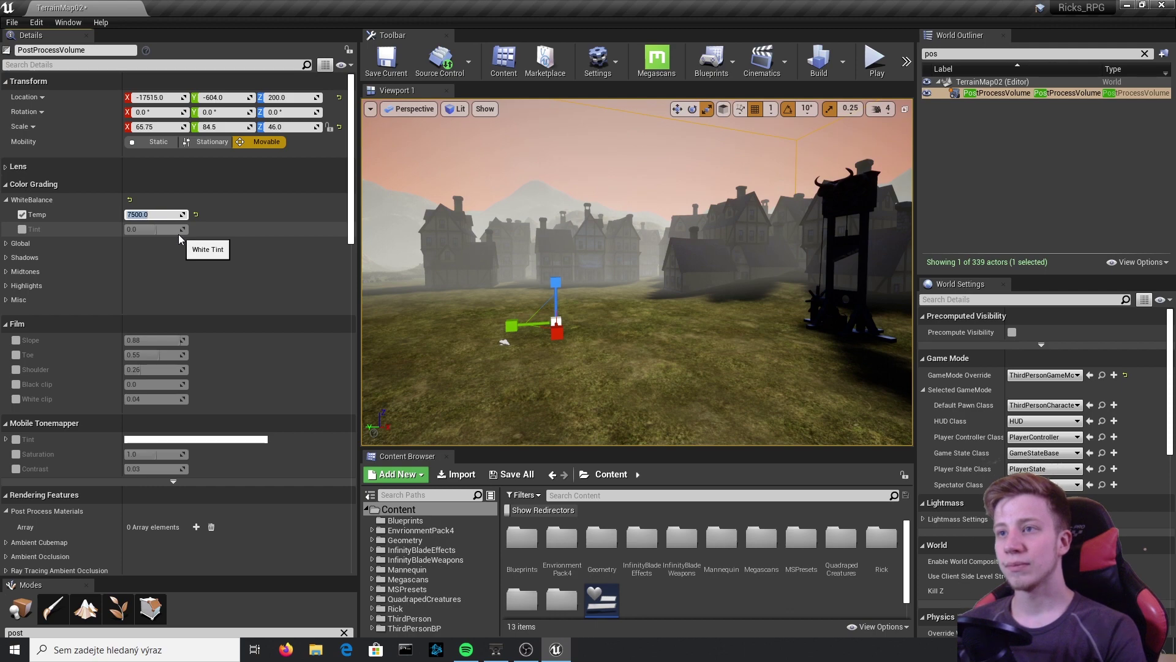
Examine the warmer white balance around the guillotine and houses, then reselect the post process volume
right_click_drag(515, 239, 555, 232)
key("d")
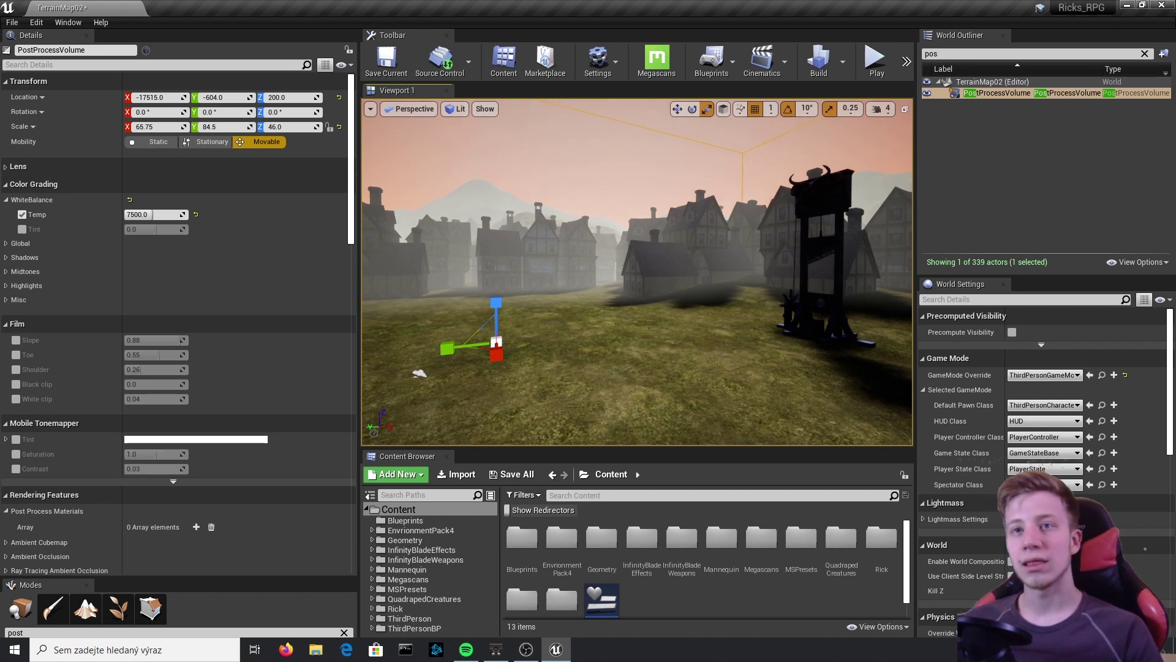
right_click_drag(637, 271, 636, 272)
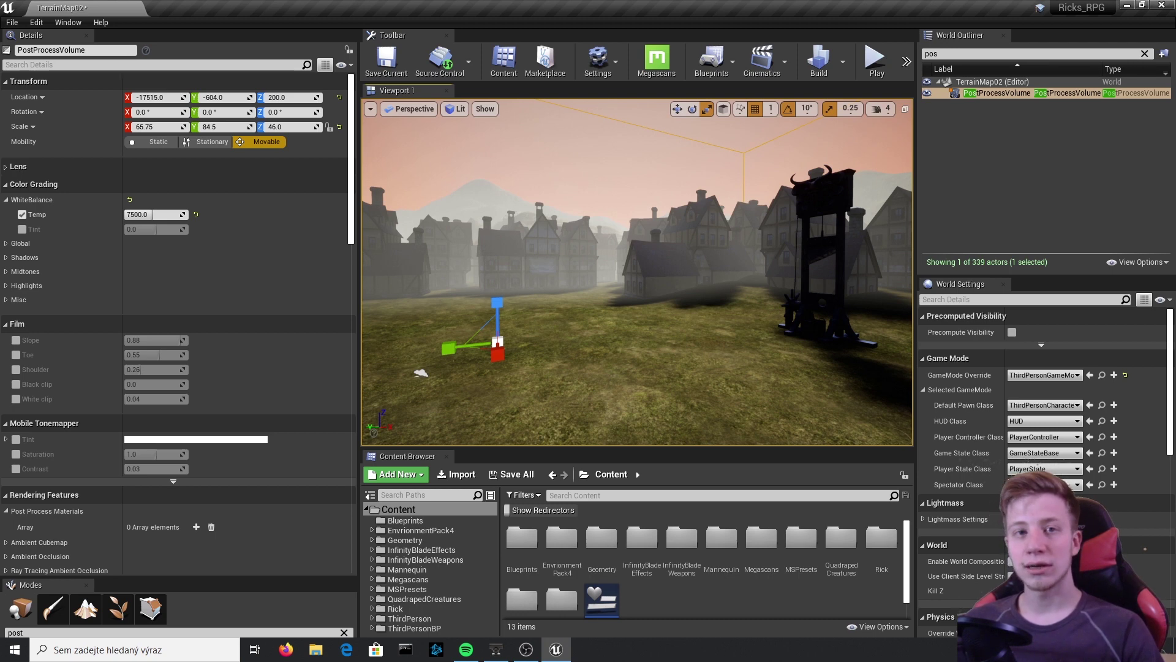
right_click_drag(637, 272, 613, 275)
right_click(631, 271)
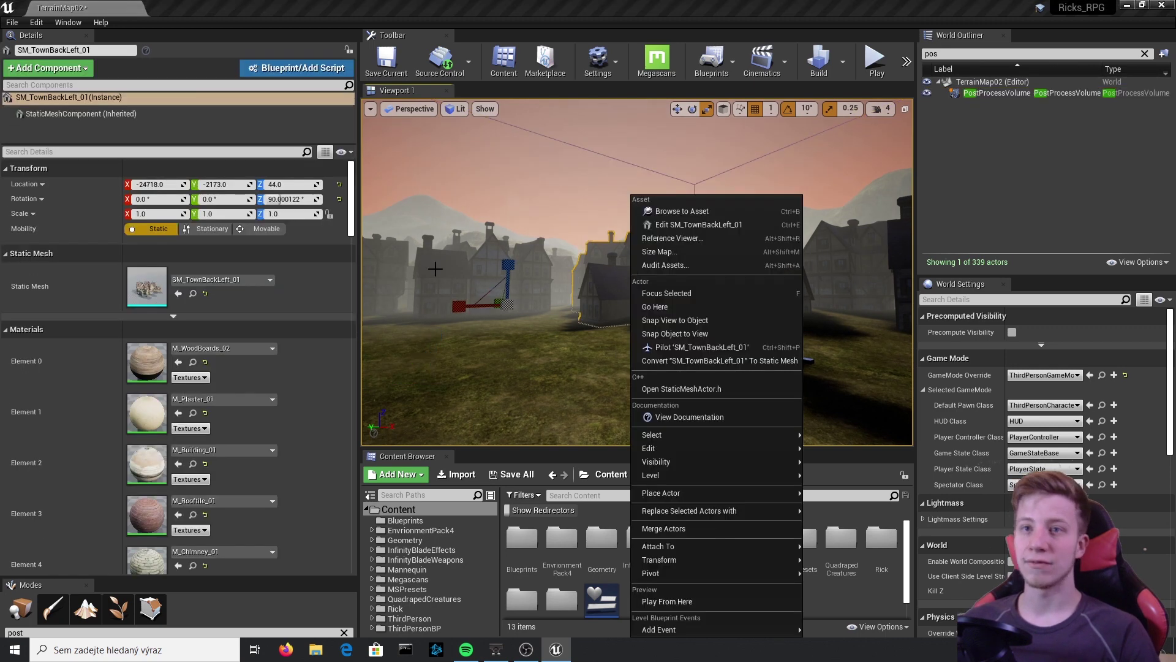
left_click(983, 93)
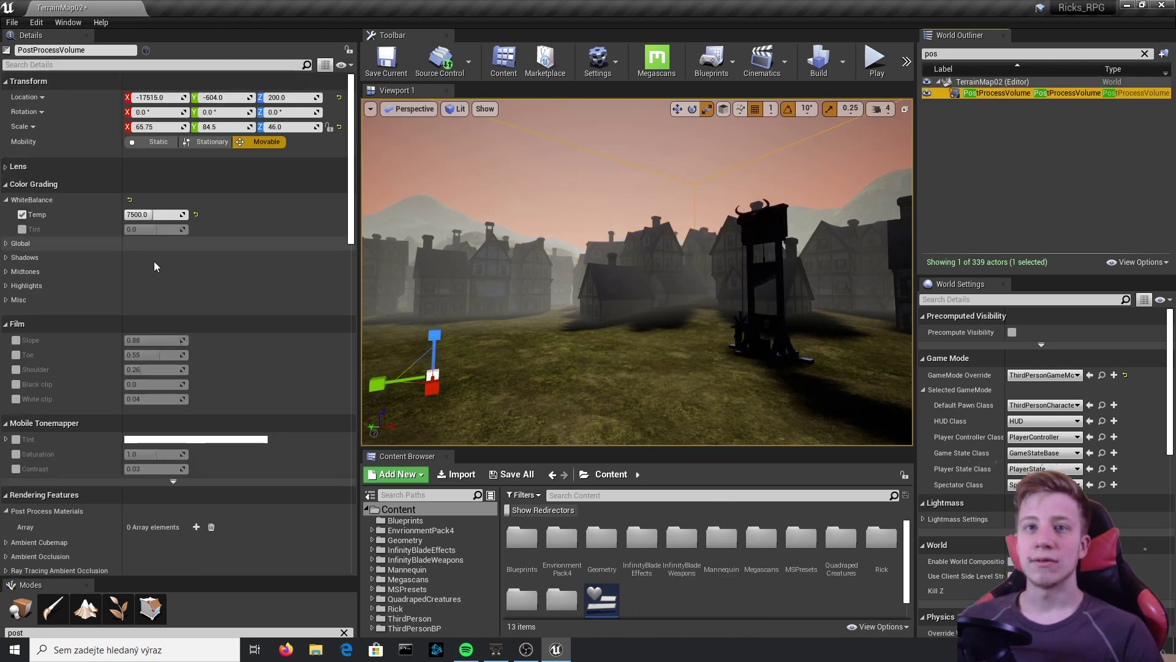
Enable the global Saturation override, try an overall value of 1.3, then set it to 1.2
left_click(14, 245)
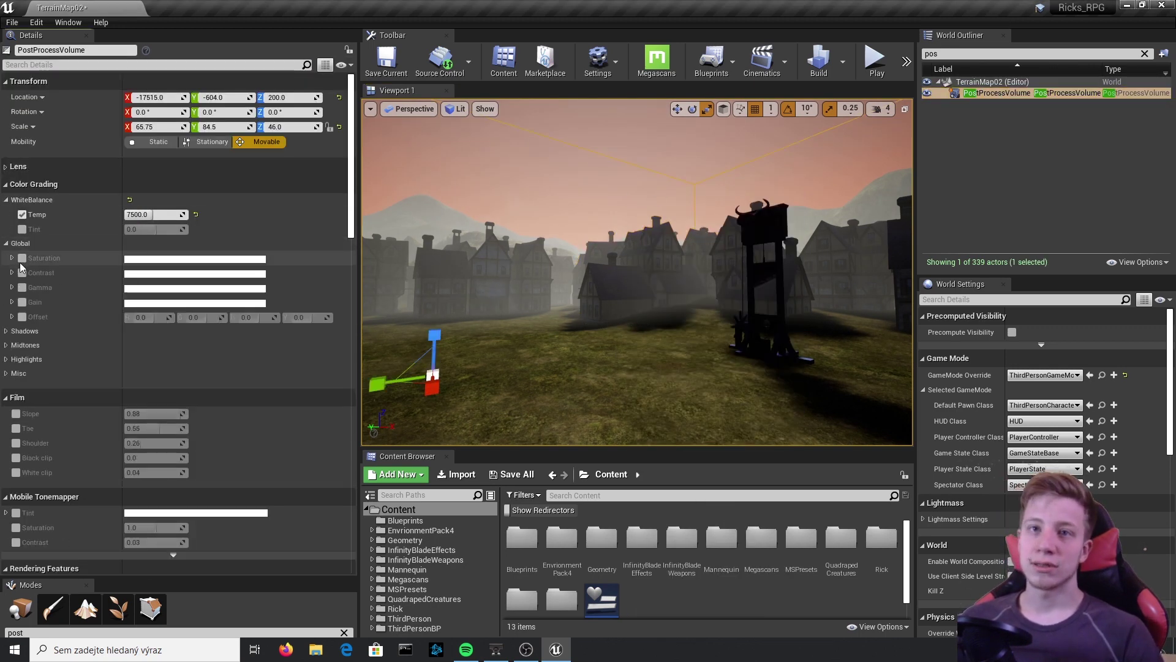
left_click(12, 258)
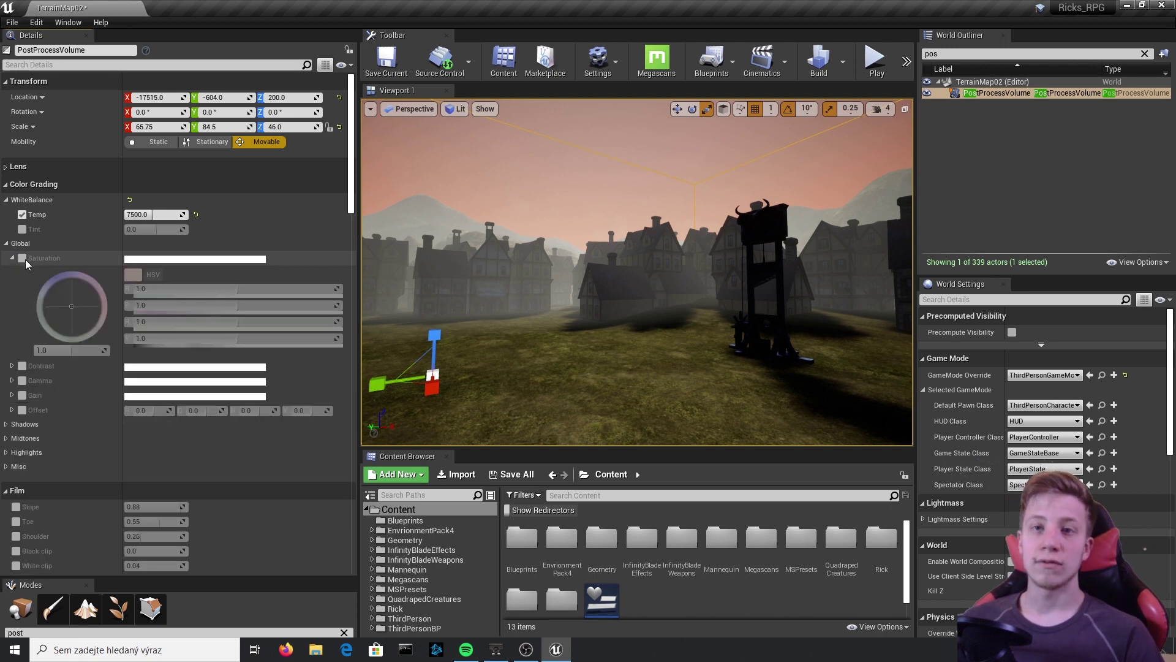
left_click(22, 259)
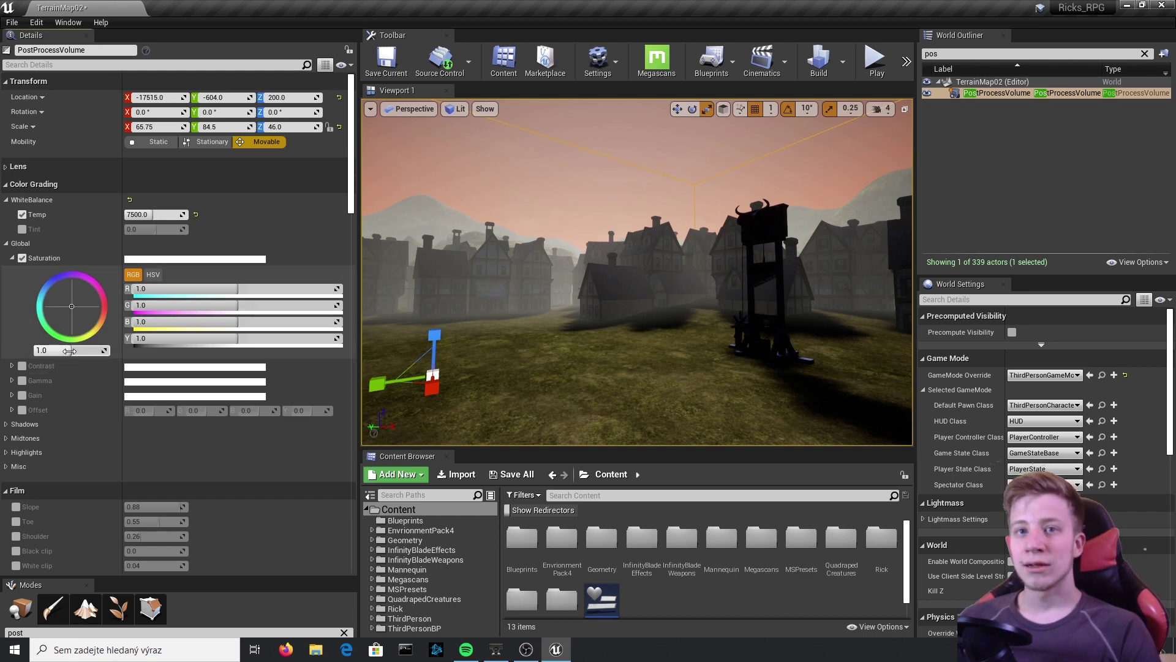
mouse_move(71, 350)
left_mouse_down()
mouse_move(82, 351)
mouse_move(68, 350)
left_mouse_up()
left_click_drag(195, 258, 195, 258)
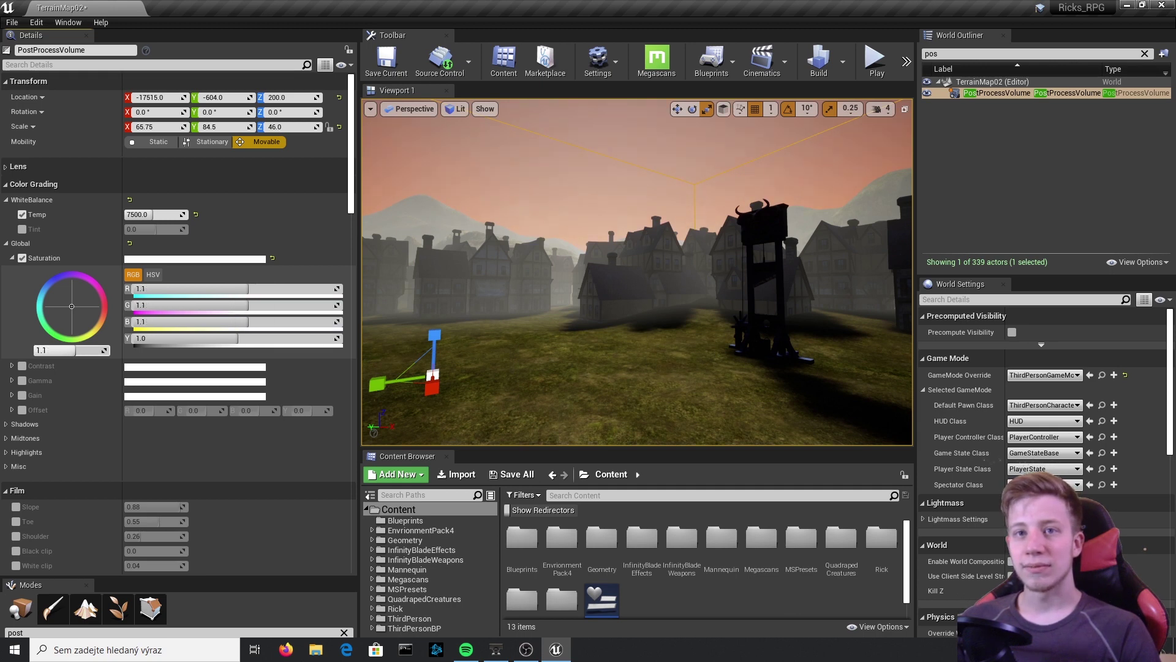
left_click(73, 351)
type("1.3")
key("Return")
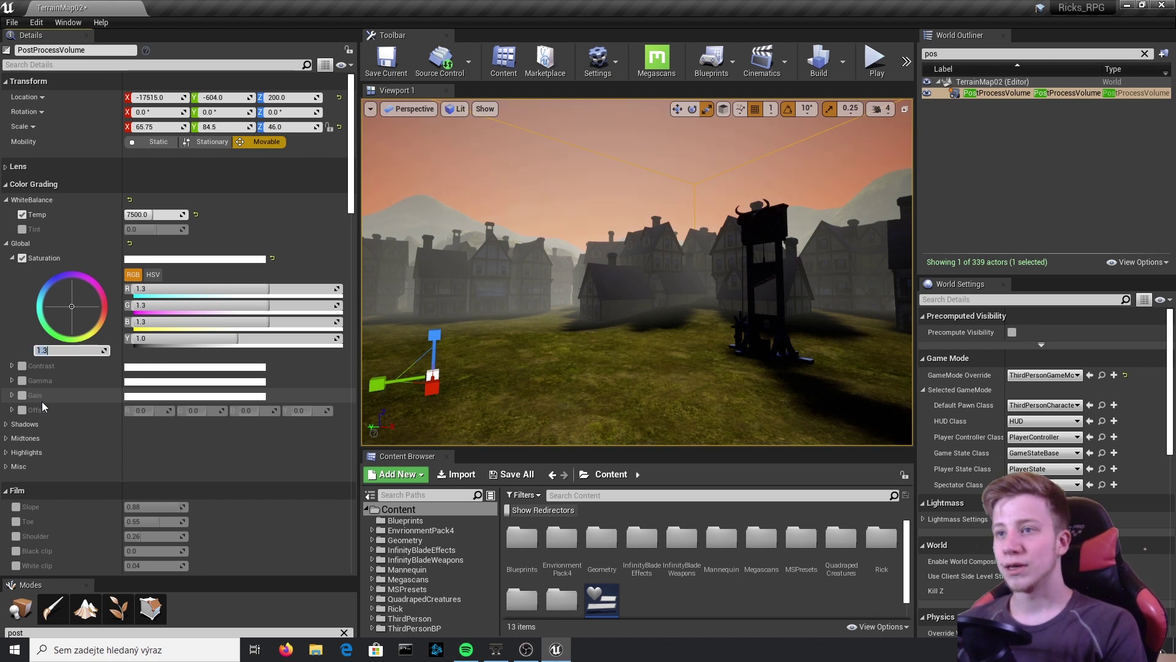
type("1.2")
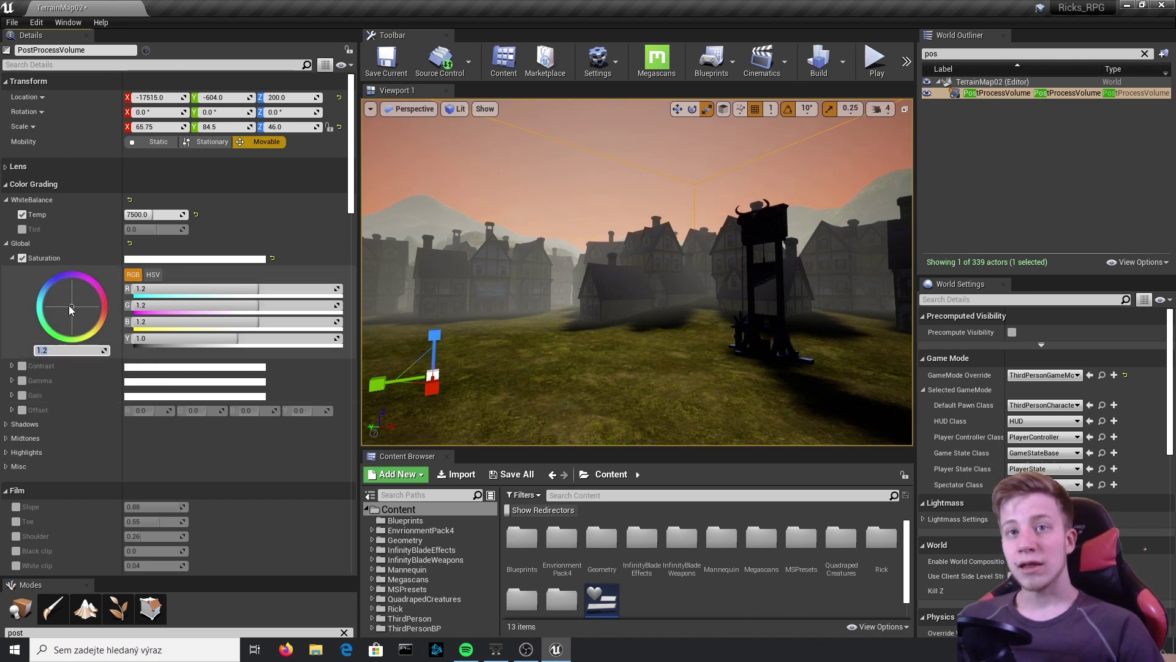
Try tinting the global Saturation toward red on its color wheel, then try its red channel at 0
left_click_drag(71, 307, 94, 299)
mouse_move(93, 311)
left_mouse_down()
mouse_move(71, 325)
mouse_move(49, 309)
mouse_move(62, 300)
mouse_move(72, 311)
mouse_move(66, 289)
mouse_move(76, 306)
left_mouse_up()
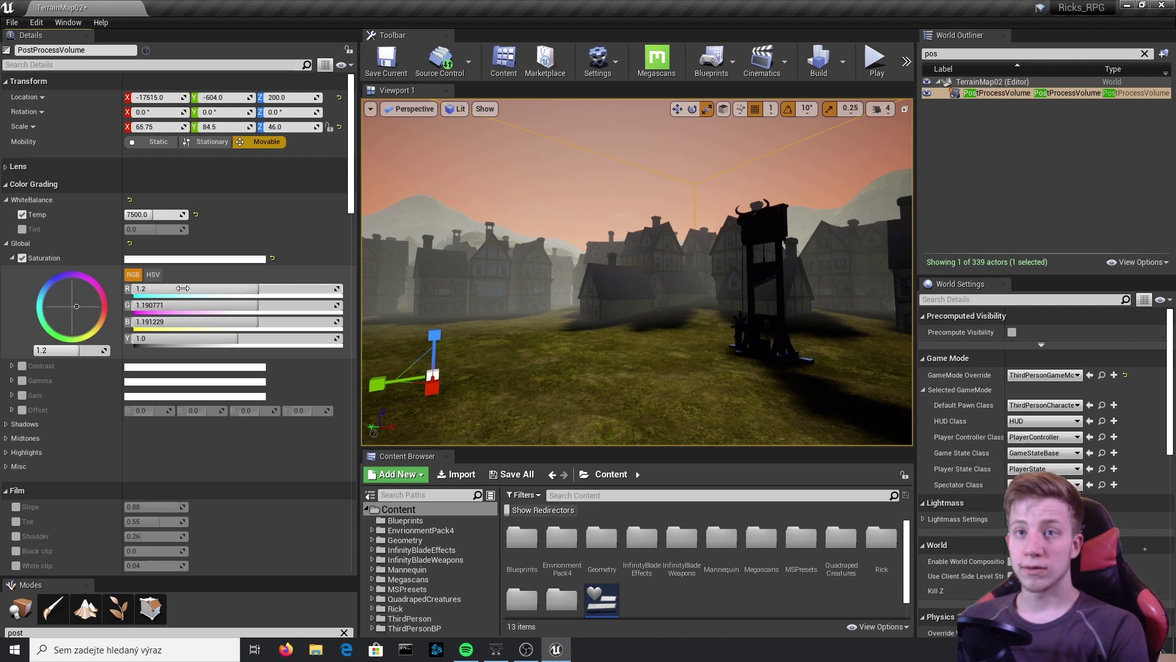
key("Return")
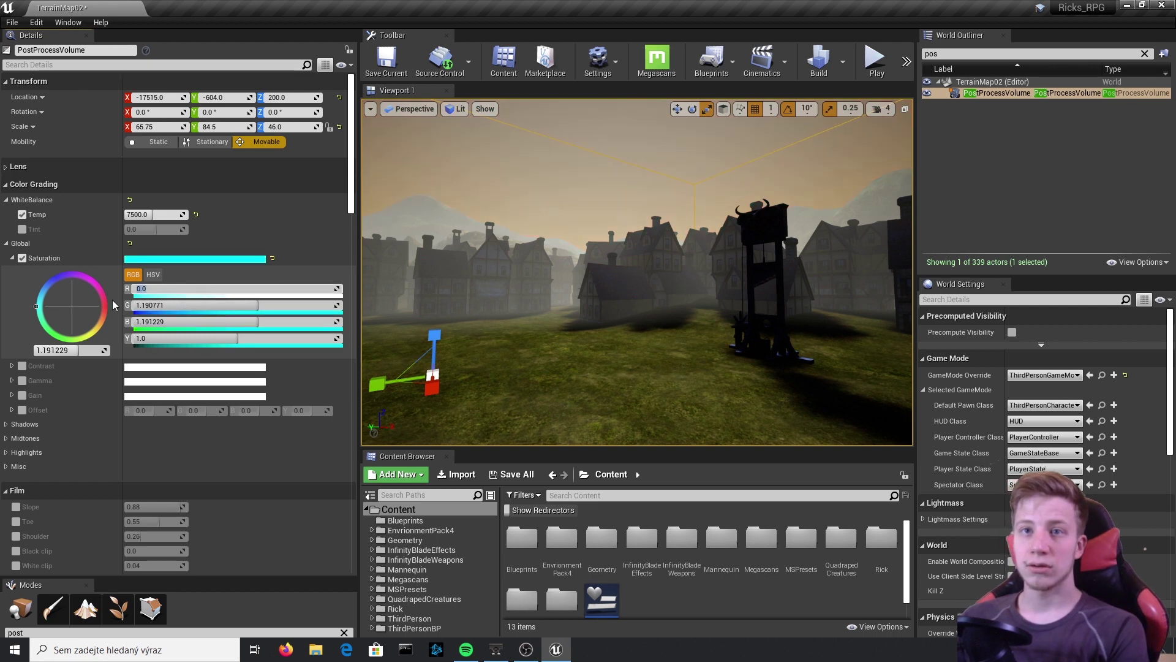
Reset the red, green and blue Saturation channels to 1.0, then set the overall Saturation to 1.25
key("Return")
left_click(168, 305)
type("1")
key("Return")
left_click(164, 314)
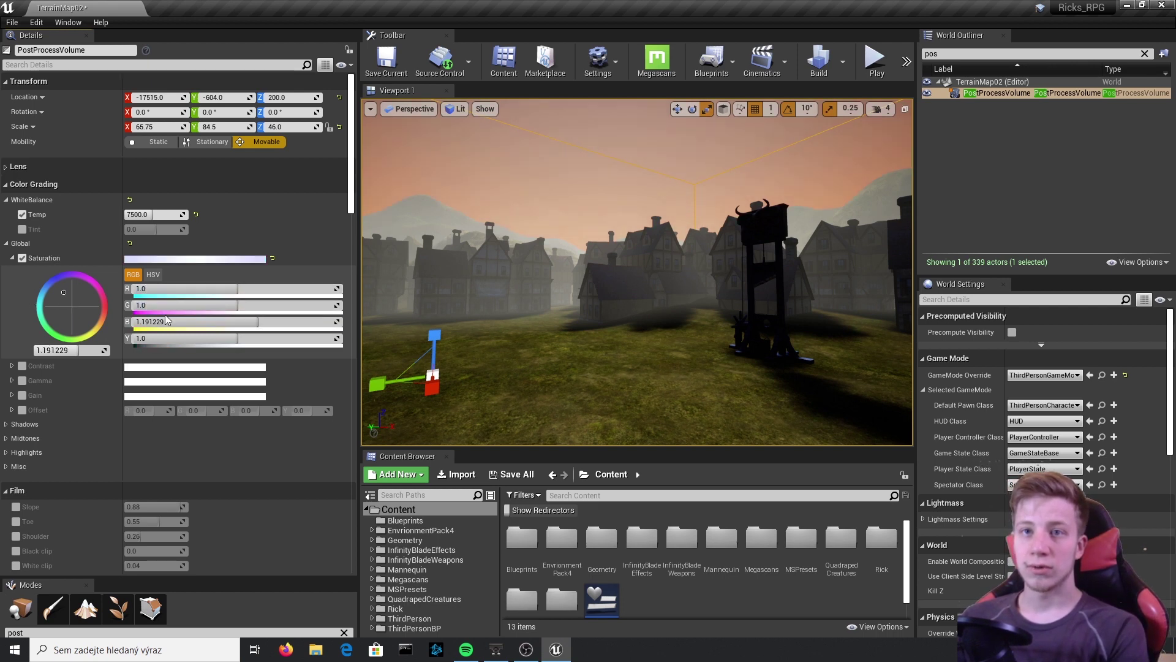
left_click(157, 324)
type("1")
key("Return")
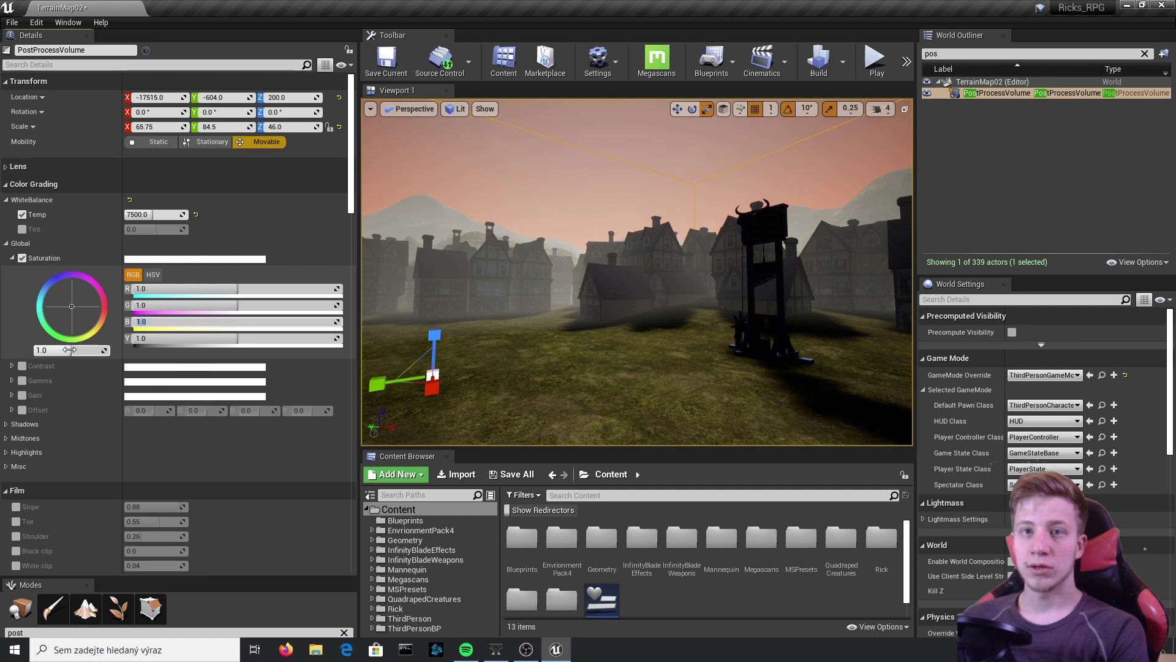
left_click_drag(67, 352, 68, 353)
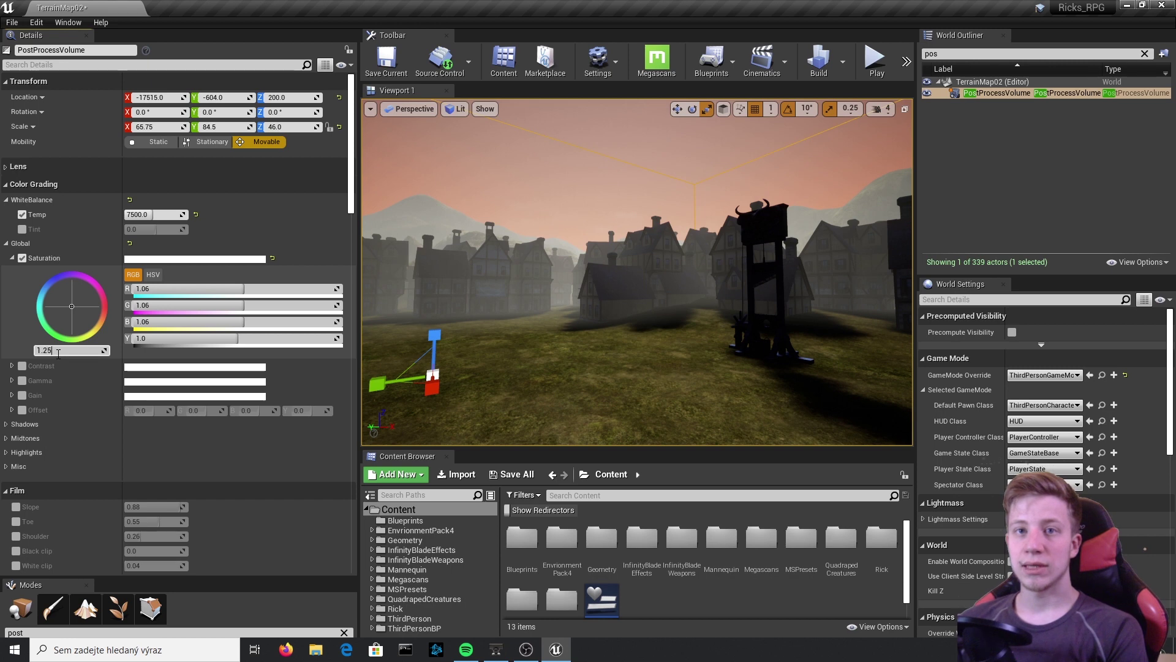
left_click(11, 258)
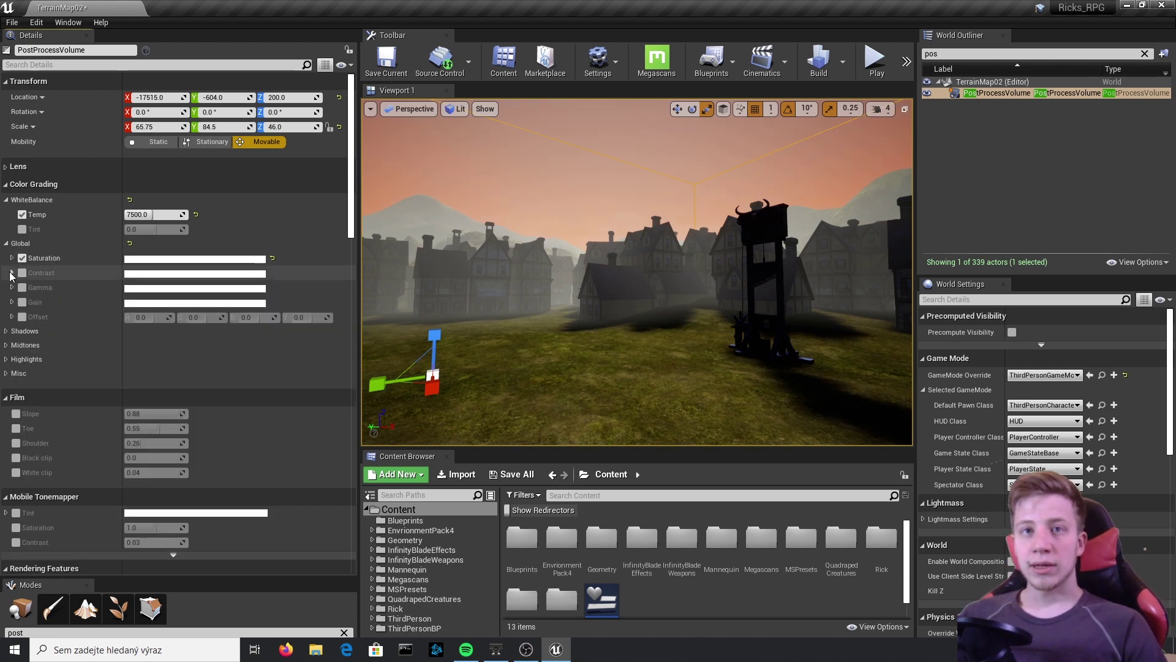
Enable the global Contrast override, try values such as 0.98 and 1.11, then set it to 1.1
left_click(13, 273)
left_click(23, 273)
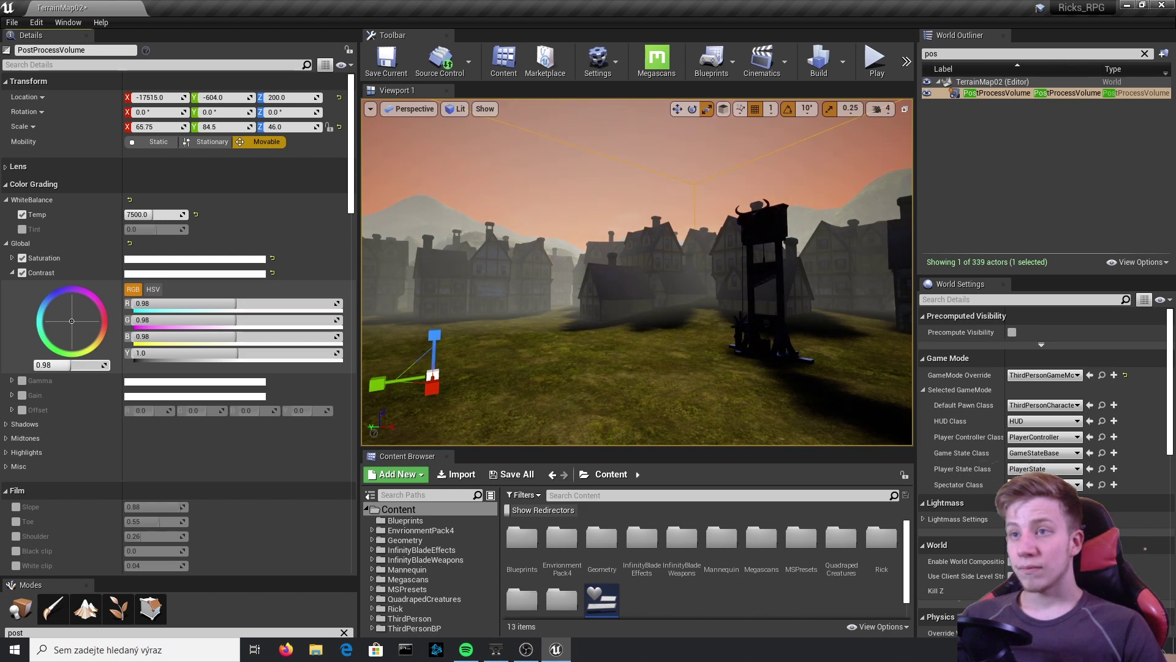
left_click_drag(71, 365, 72, 365)
right_click_drag(613, 276, 816, 272)
key("s")
key("w")
left_click(102, 365)
type("0")
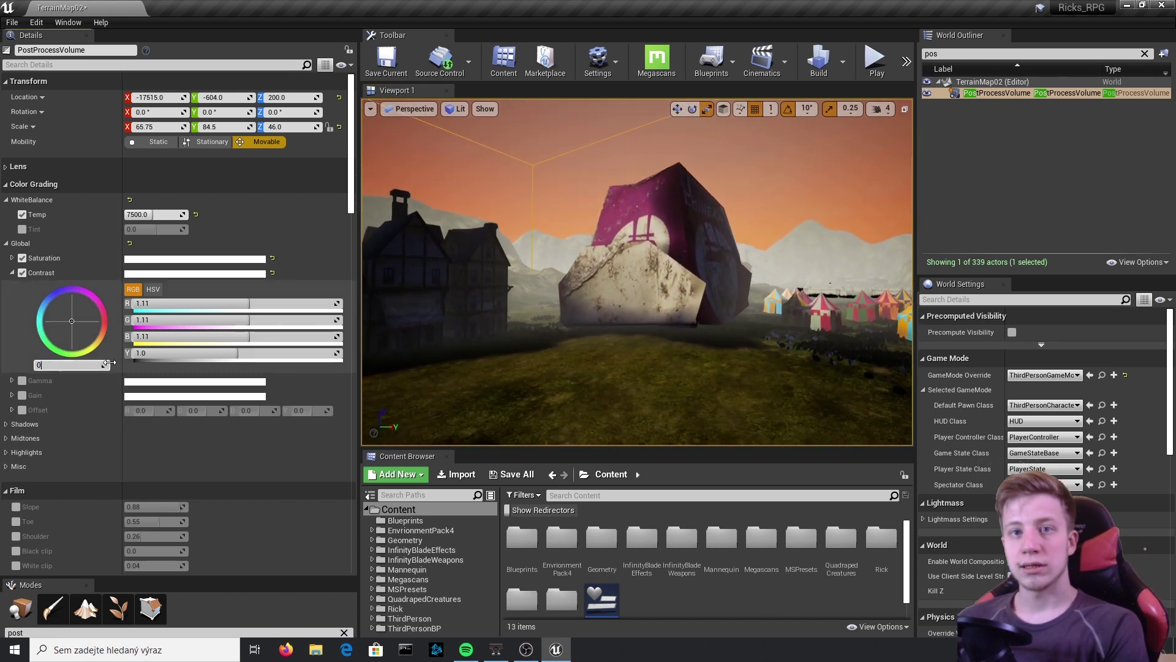
type("0")
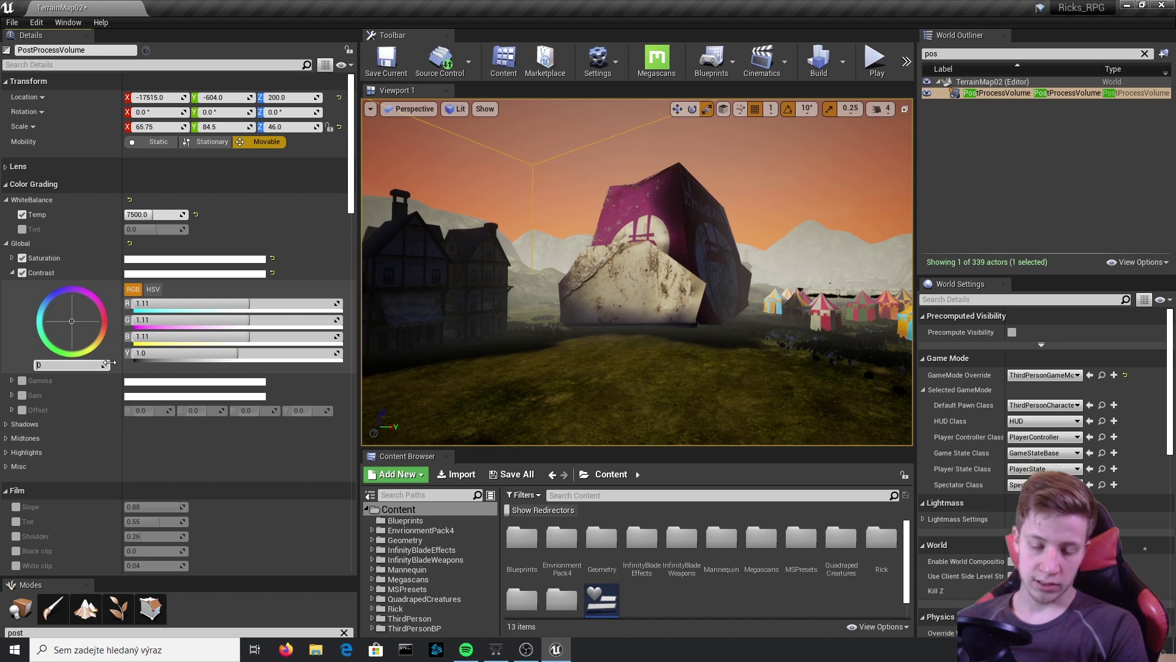
type("1.1")
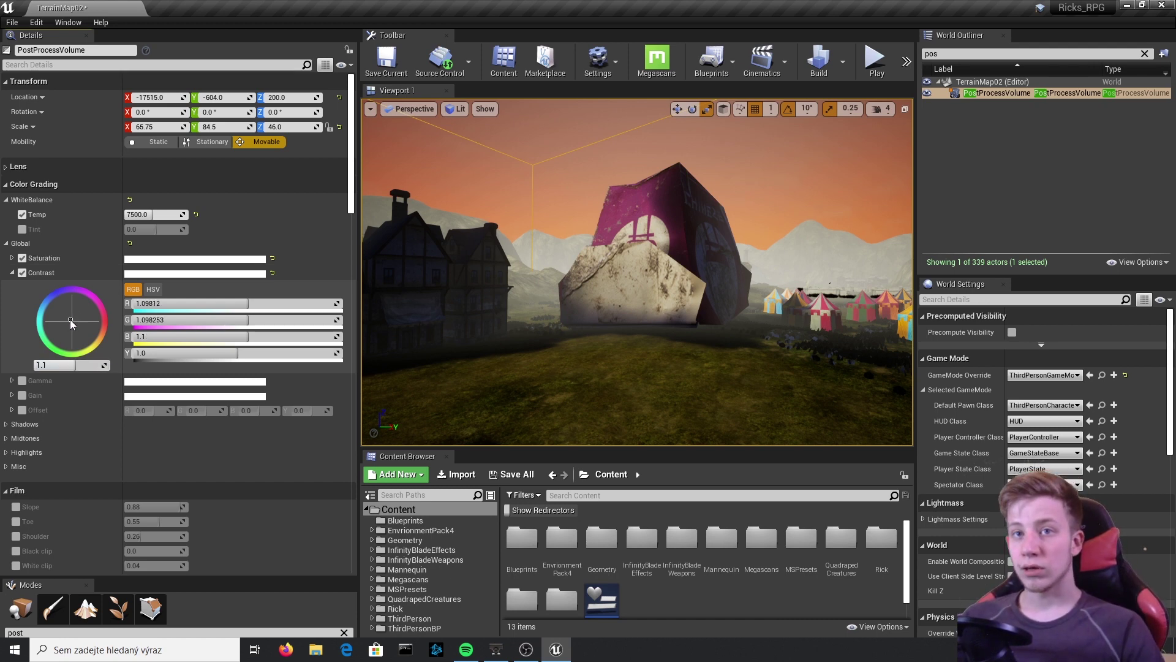
Try tinting the global Contrast toward green on its color wheel, undo it, and collapse the Contrast settings
left_click_drag(72, 312, 72, 331)
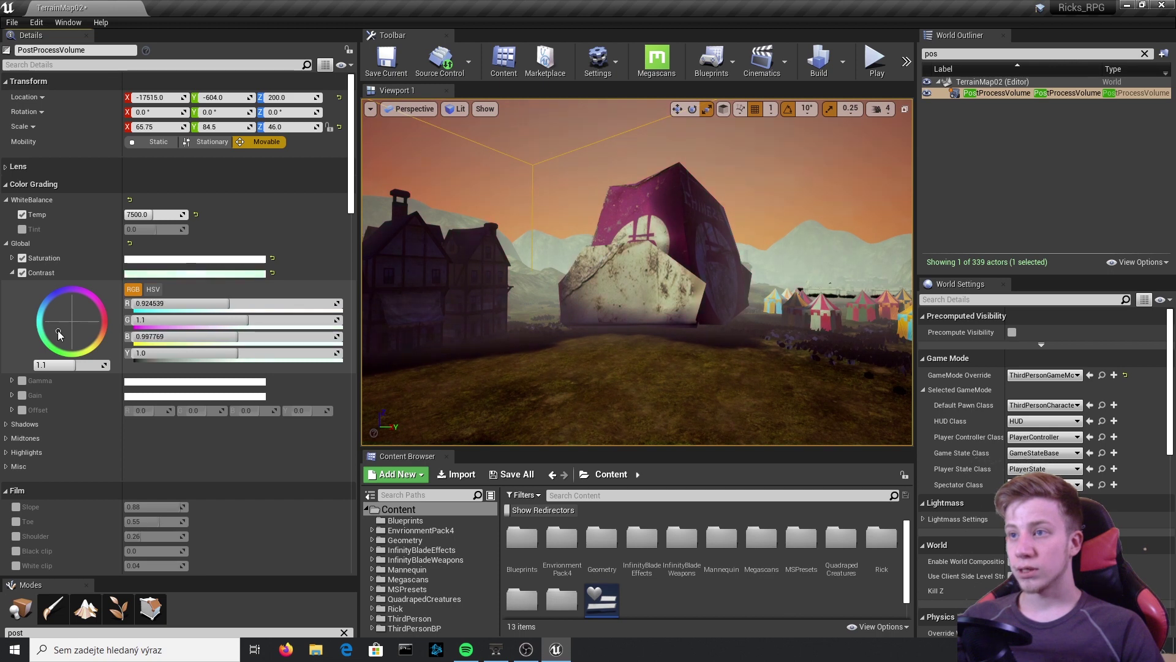
key("ctrl+z")
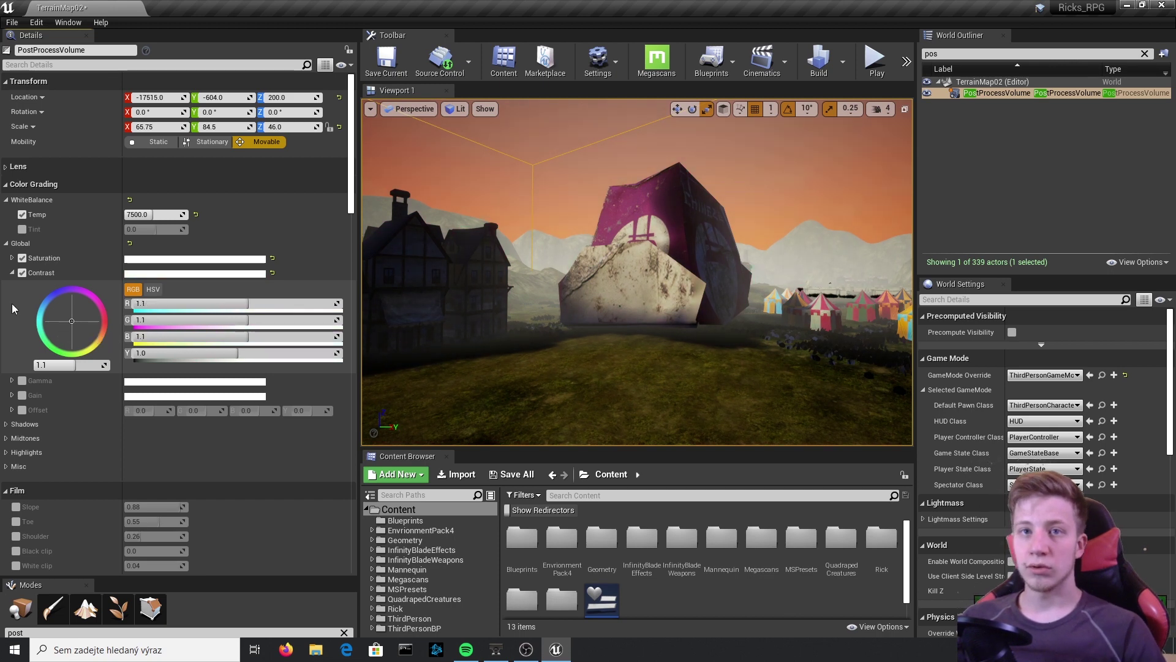
left_click(12, 272)
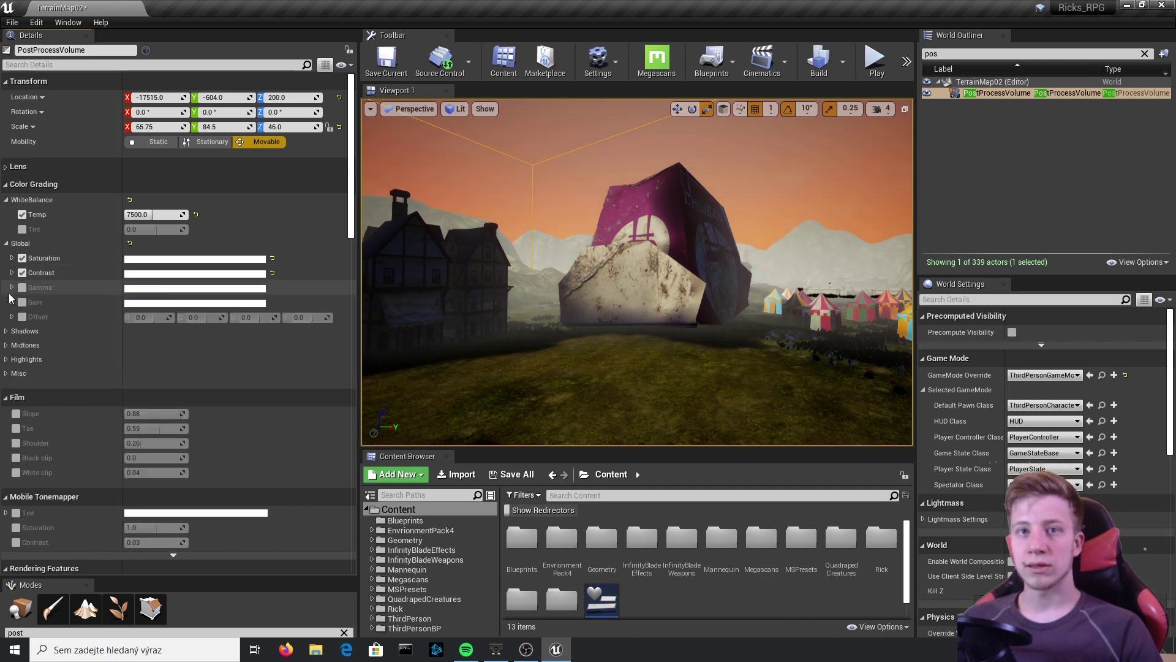
Try the global Gamma override at 1.02, then reset it to 1 and turn the override off
left_click(12, 287)
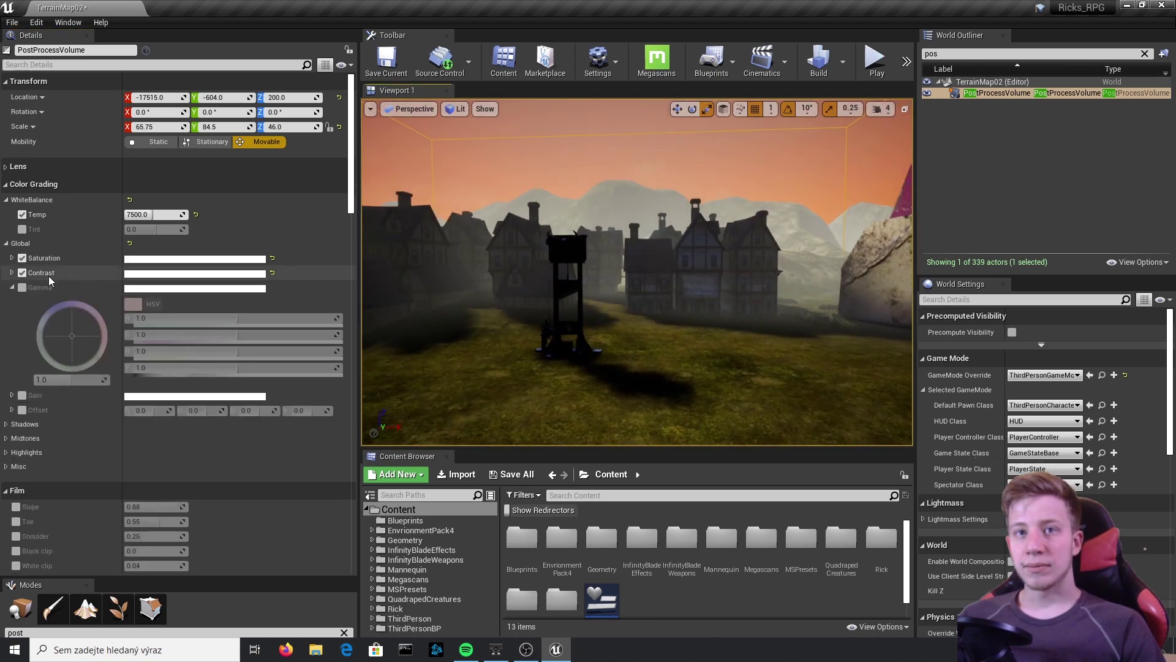
left_click(22, 287)
mouse_move(72, 375)
left_mouse_down()
mouse_move(52, 375)
mouse_move(71, 380)
left_mouse_up()
left_click(72, 380)
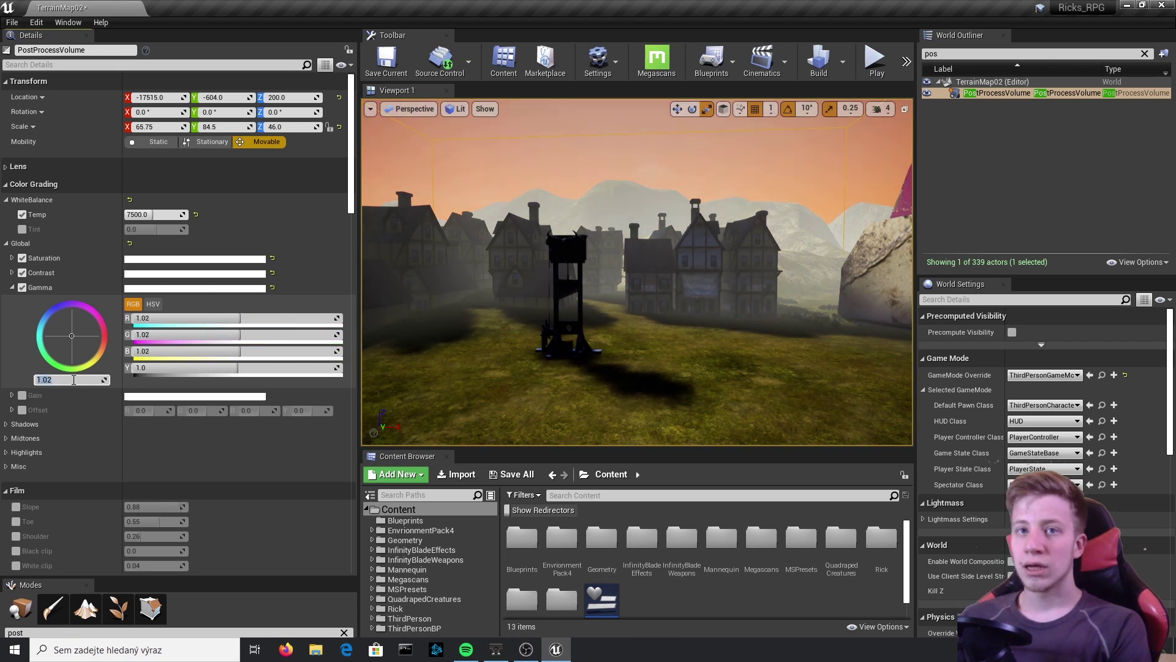
type("1")
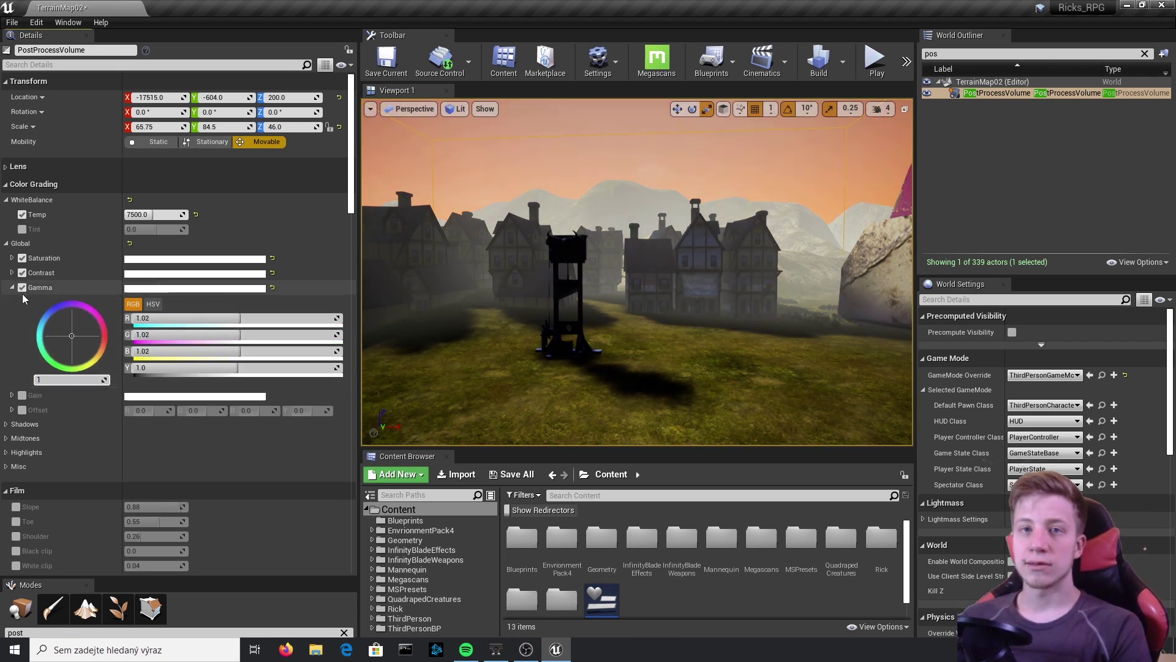
key("Return")
left_click(23, 287)
left_click(12, 287)
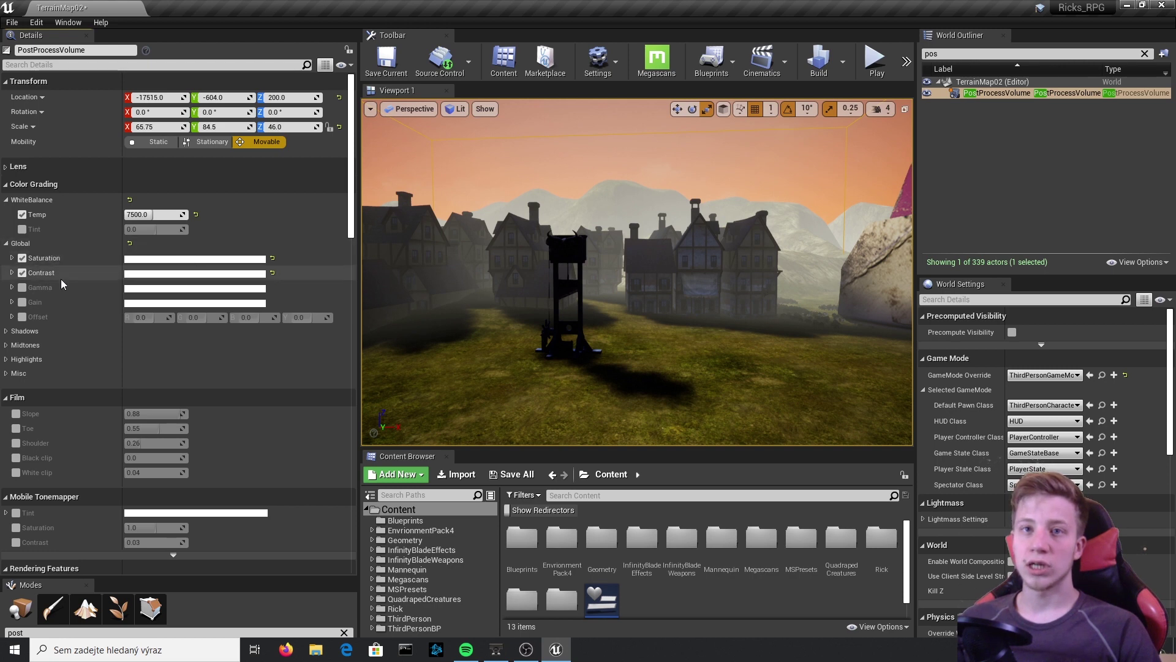
Enable the global Gain override, try changing its overall value, then set it back to 1.0 and collapse its settings
left_click(11, 302)
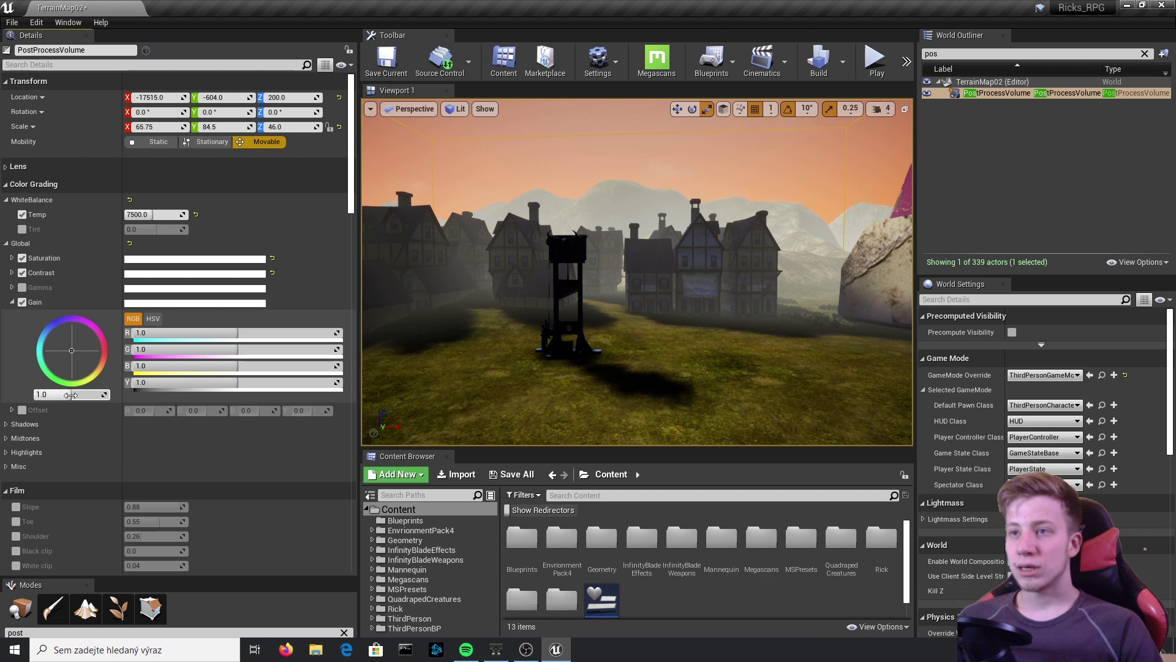
mouse_move(71, 395)
left_mouse_down()
mouse_move(98, 395)
mouse_move(58, 394)
left_mouse_up()
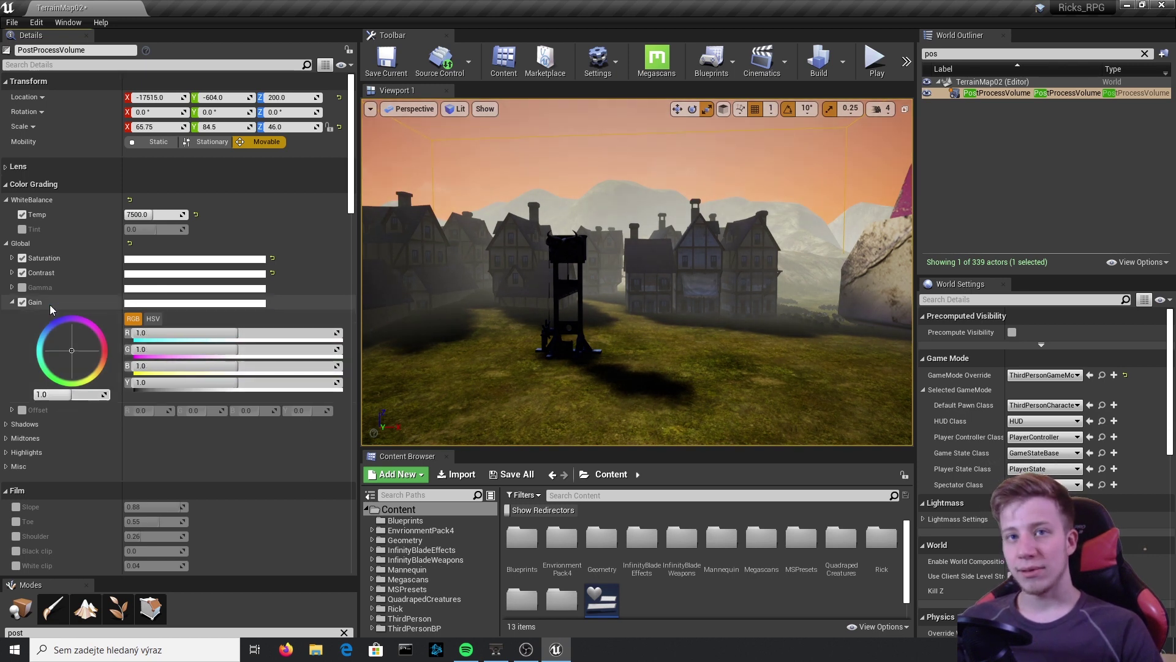
left_click(12, 302)
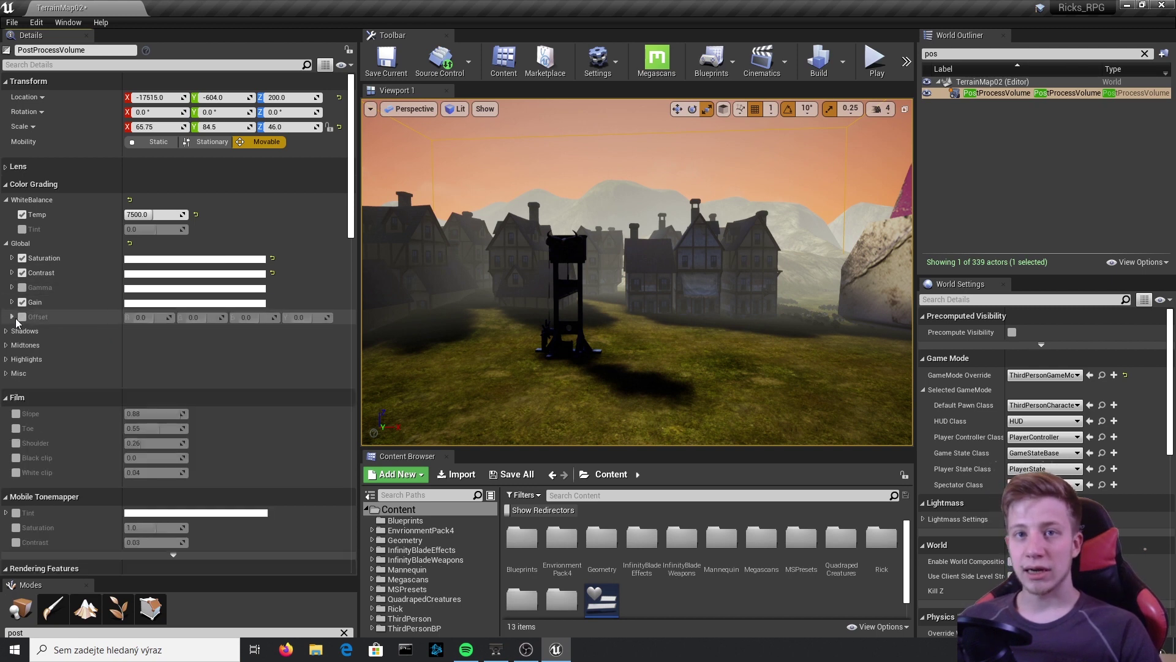
Try the global Offset override at 0.016, then turn the override off and collapse the Global color grading settings
left_click(12, 317)
left_click(22, 317)
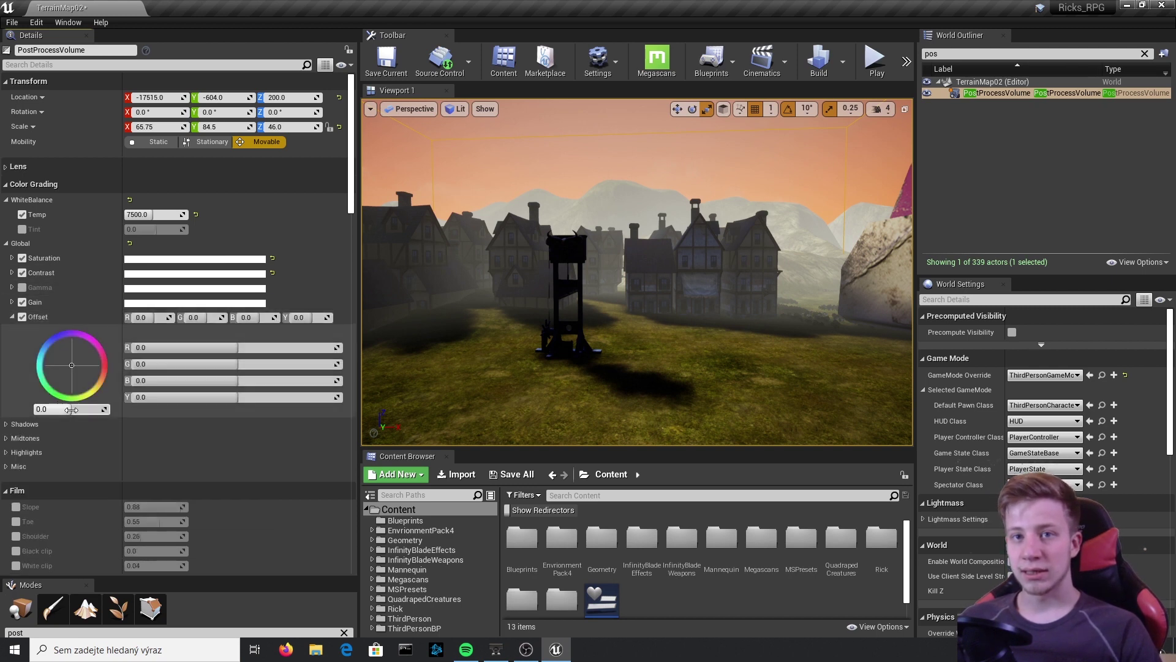
left_click(7, 243)
left_click(9, 244)
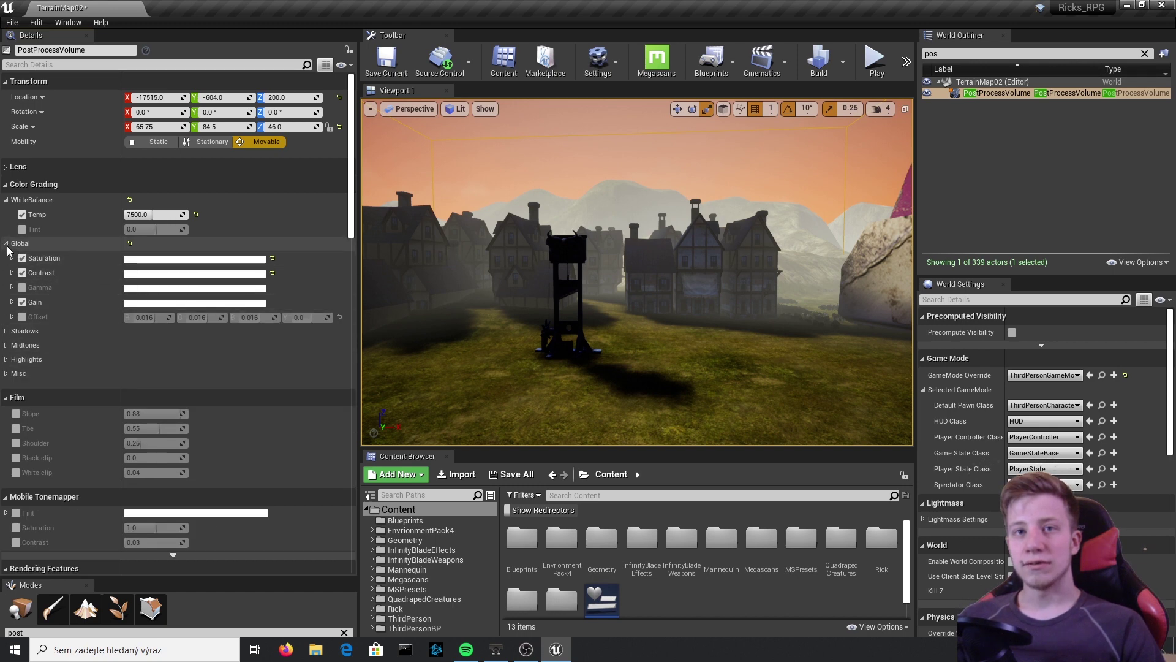
left_click(7, 244)
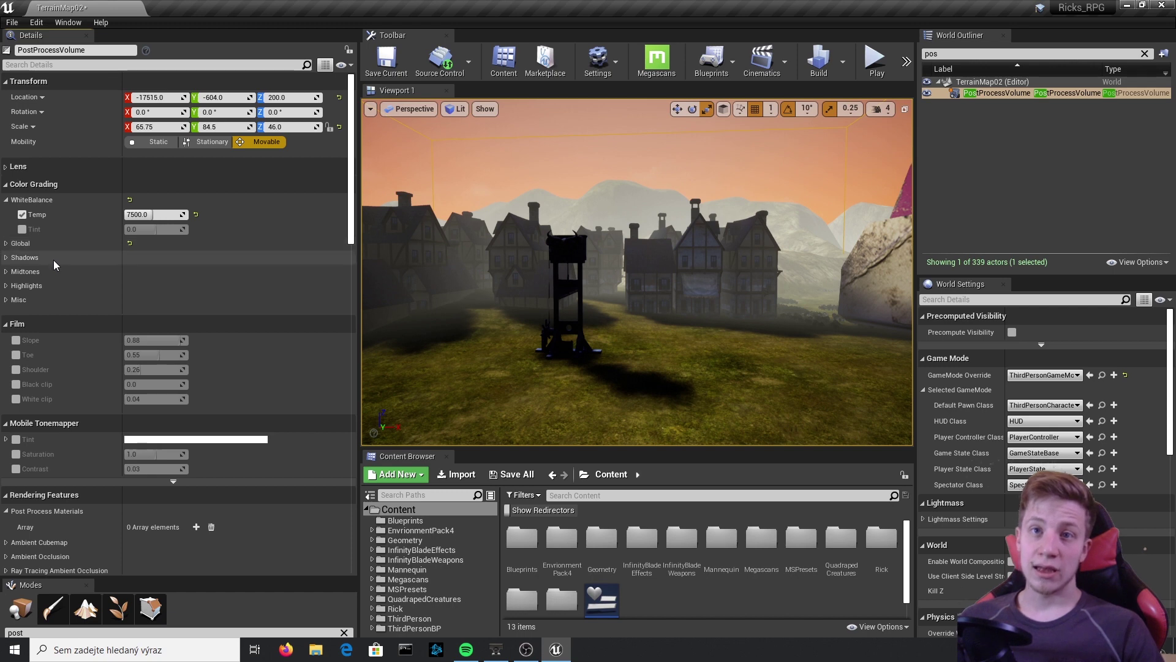
Enable the Shadows Saturation override, tint it red, and raise its overall value to 2.0 while viewing a dark patch on the grass
left_click(6, 258)
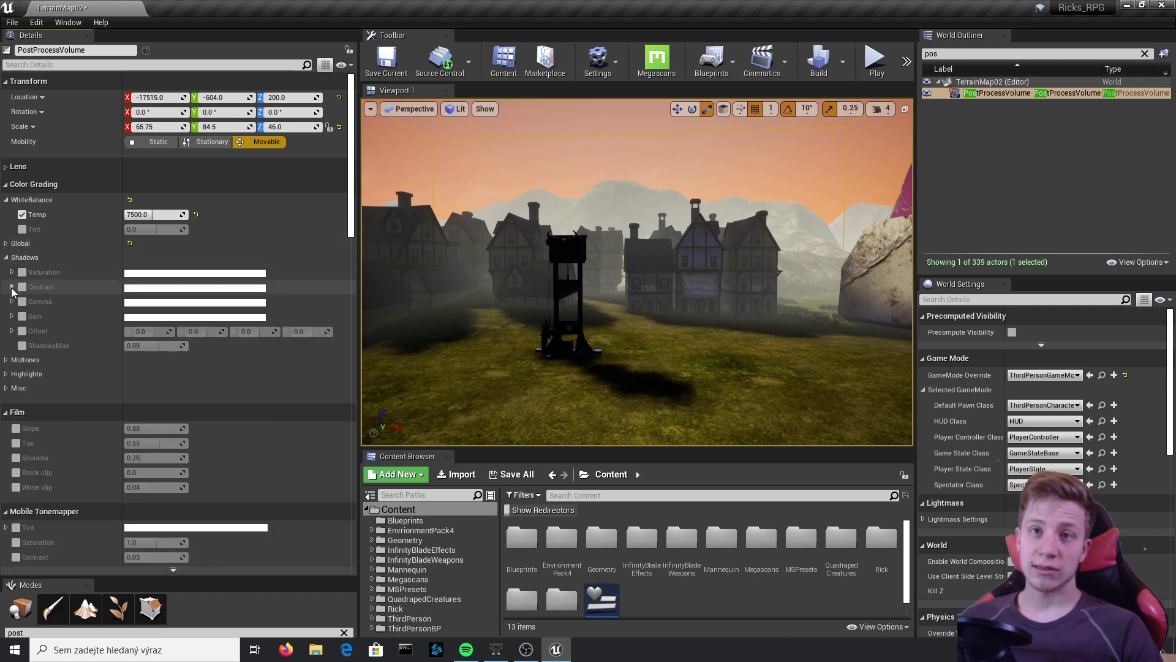
left_click(12, 288)
left_click(12, 288)
left_click(13, 272)
left_click(22, 272)
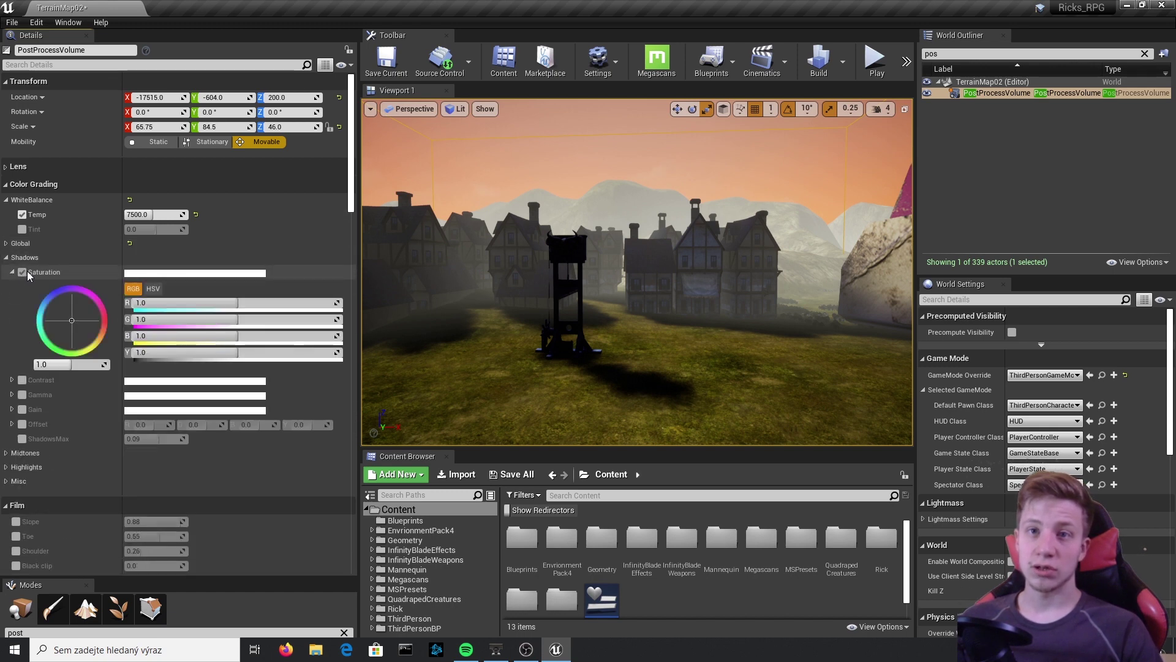
left_click_drag(70, 328, 107, 322)
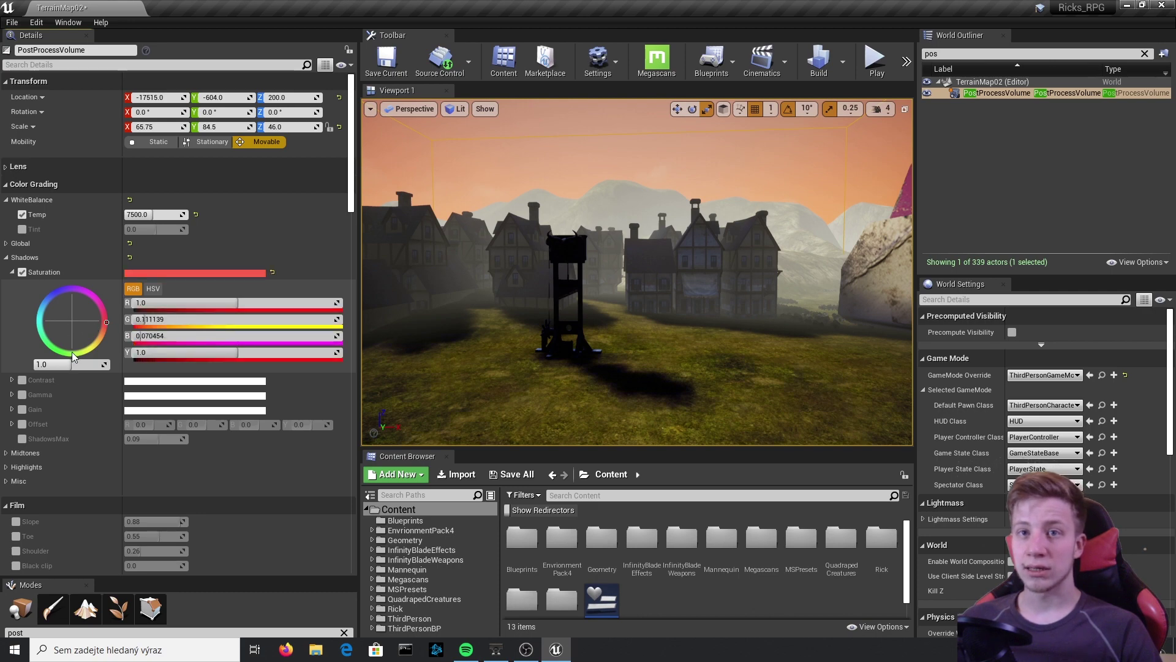
left_click_drag(66, 363, 85, 363)
key("w")
right_click_drag(490, 306, 582, 374)
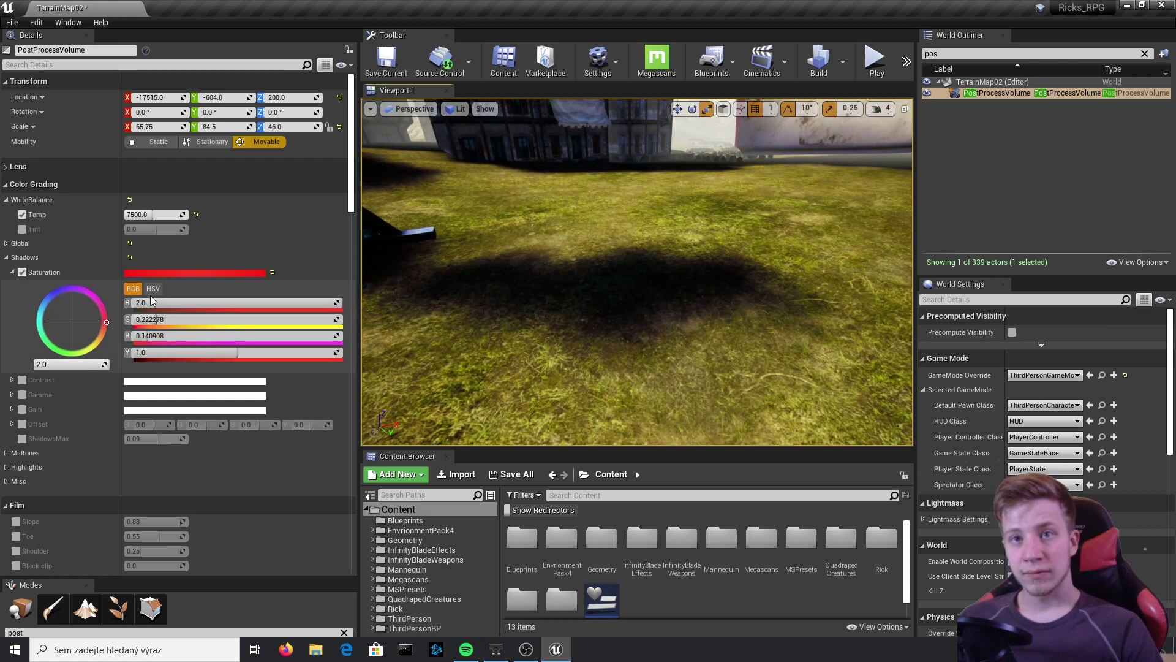
Enable the Shadows Contrast override, tint it light pink, and raise its overall value to 2.0
left_click(12, 380)
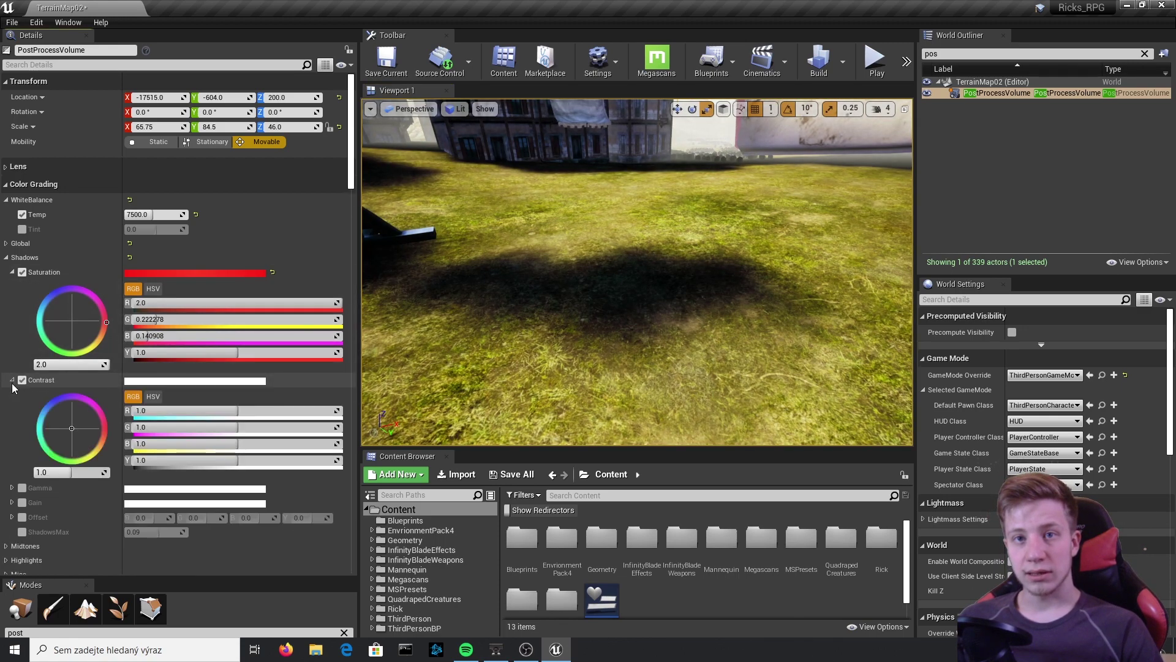
mouse_move(72, 424)
left_mouse_down()
mouse_move(117, 429)
mouse_move(75, 429)
mouse_move(95, 421)
left_mouse_up()
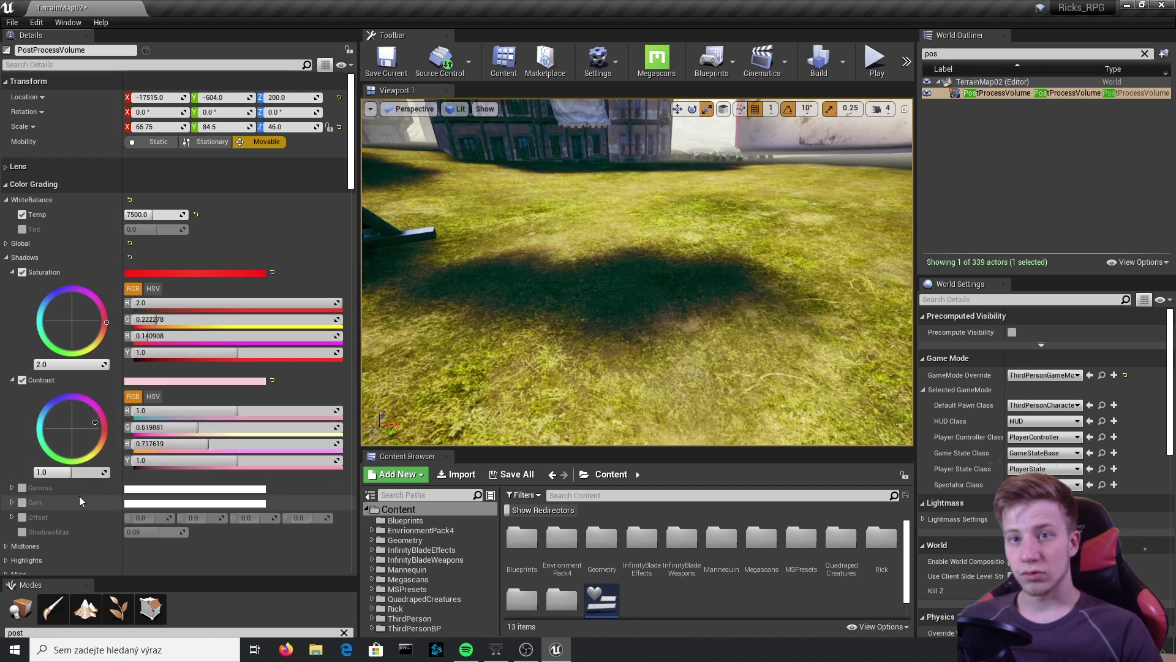
left_click_drag(71, 472, 109, 473)
right_click_drag(392, 373, 478, 324)
right_click_drag(556, 334, 601, 331)
Reselect the post process volume, turn off the Shadows Saturation and Contrast overrides, and collapse the Shadows settings
right_click(555, 335)
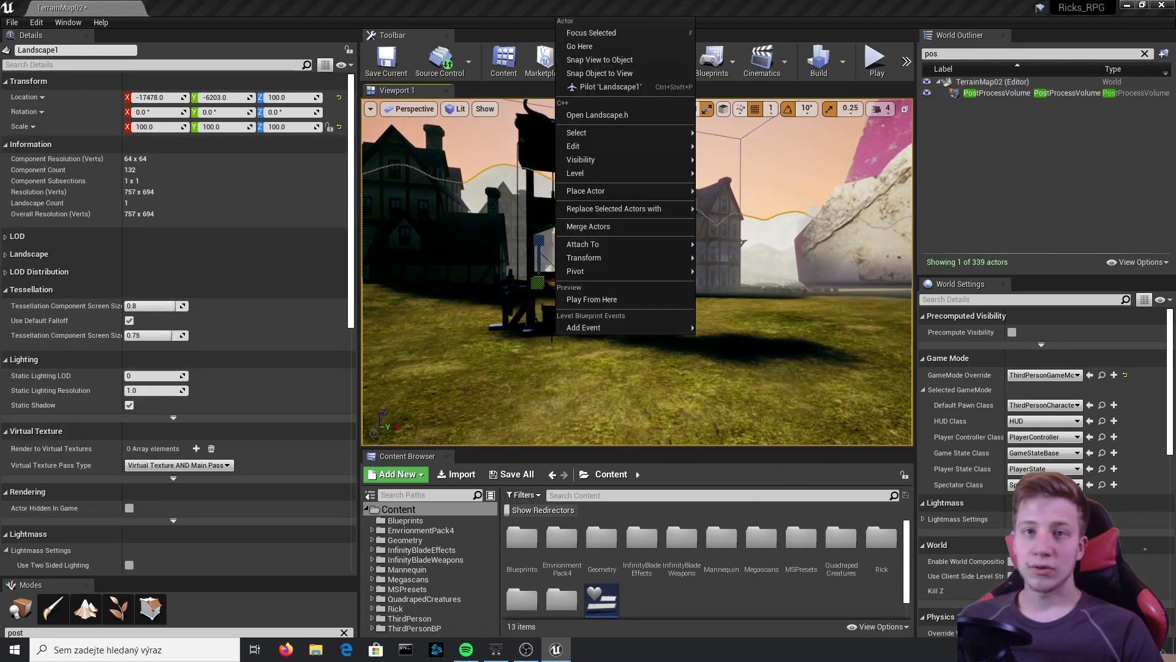
left_click(1003, 92)
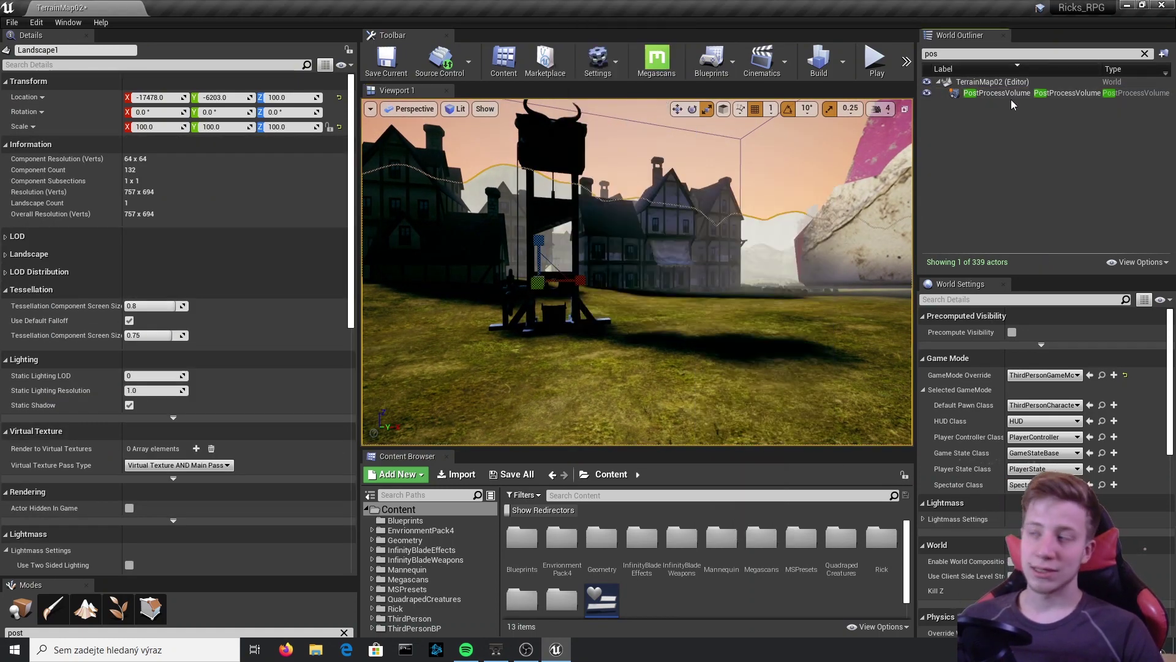
left_click(1022, 95)
left_click(22, 272)
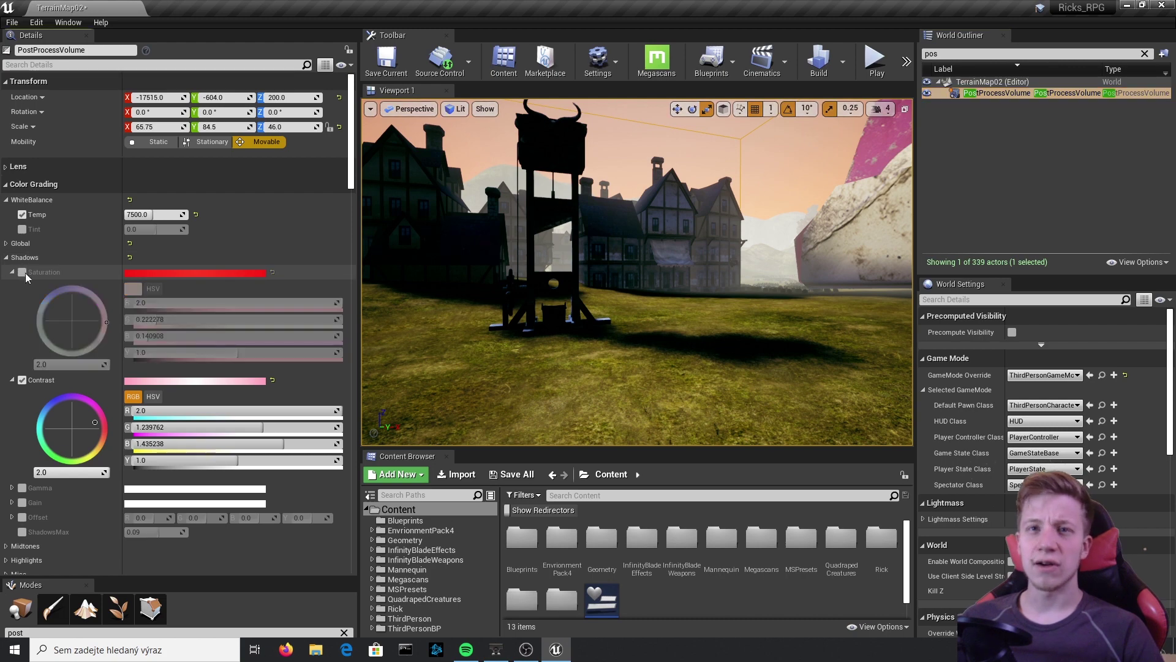
left_click(22, 380)
left_click(7, 257)
Enable the Film Slope and Toe overrides, setting Slope to 0.92381 and Toe to 0.52381
right_click_drag(429, 276, 533, 276)
left_click(16, 341)
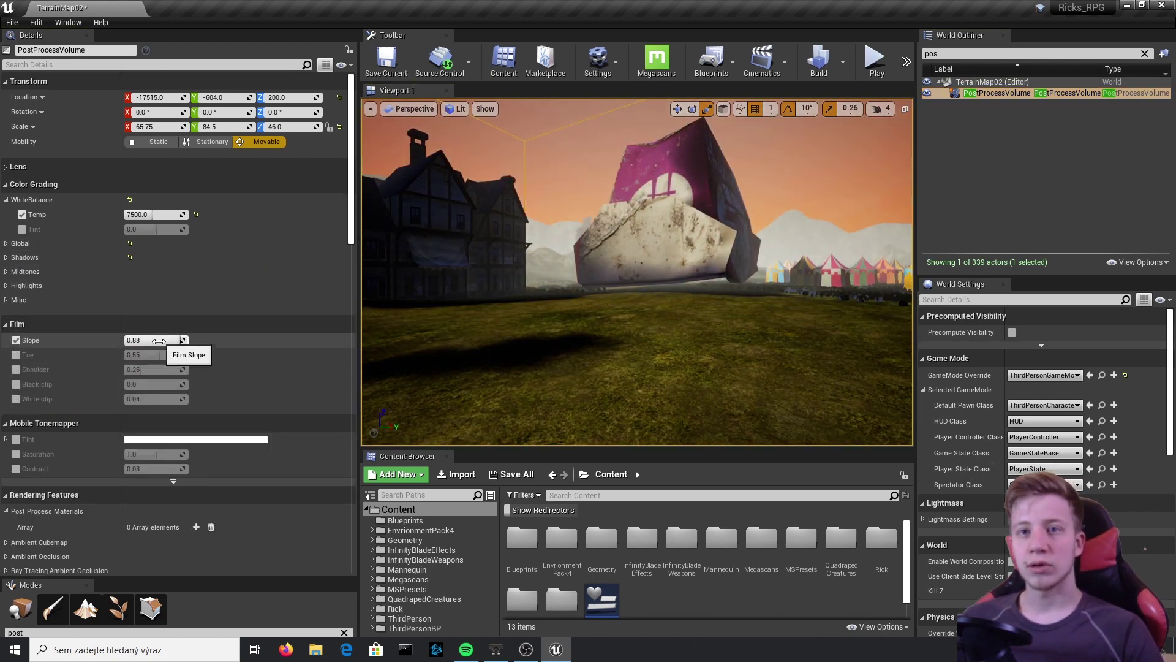
mouse_move(153, 340)
left_mouse_down()
mouse_move(142, 340)
mouse_move(188, 340)
mouse_move(140, 355)
mouse_move(162, 354)
left_mouse_up()
left_click(16, 355)
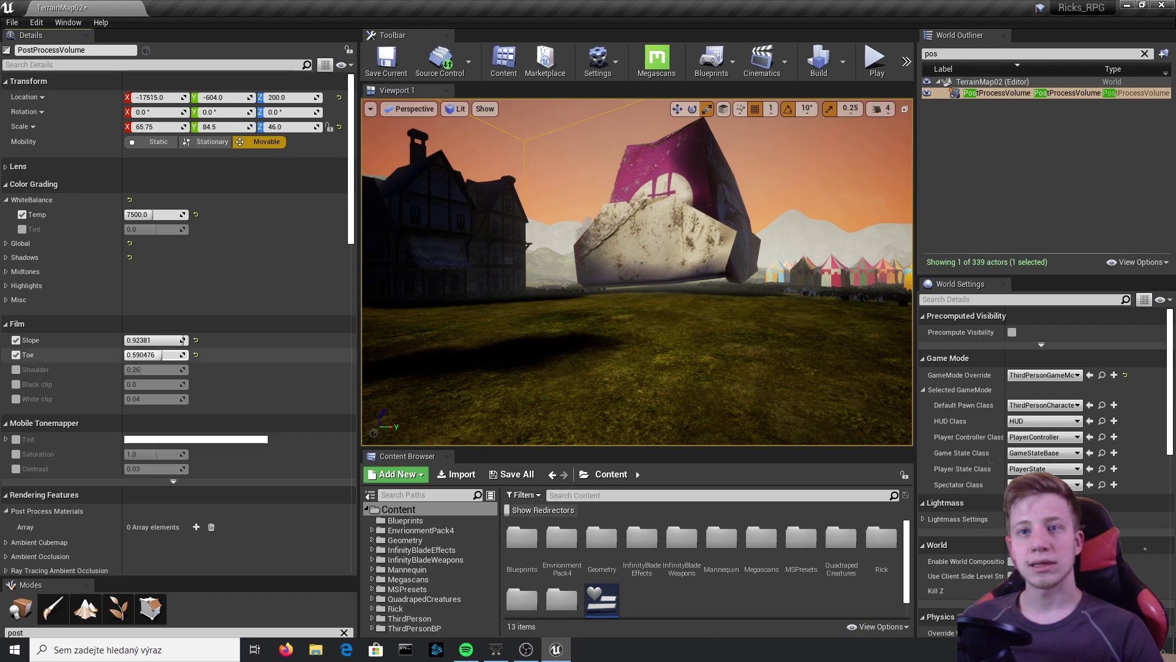
right_click_drag(637, 275, 416, 274)
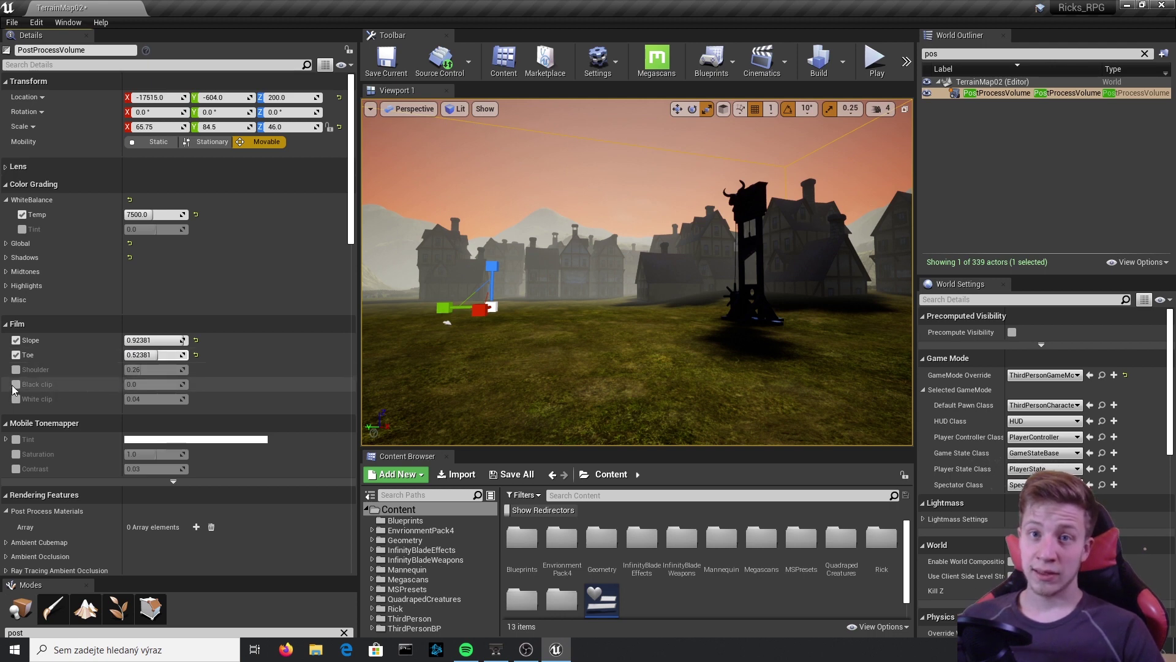
Enable the Film Black clip override and reset it to 0.0, then try White clip at 0.0 and turn its override off
left_click_drag(131, 385, 200, 388)
left_click(196, 384)
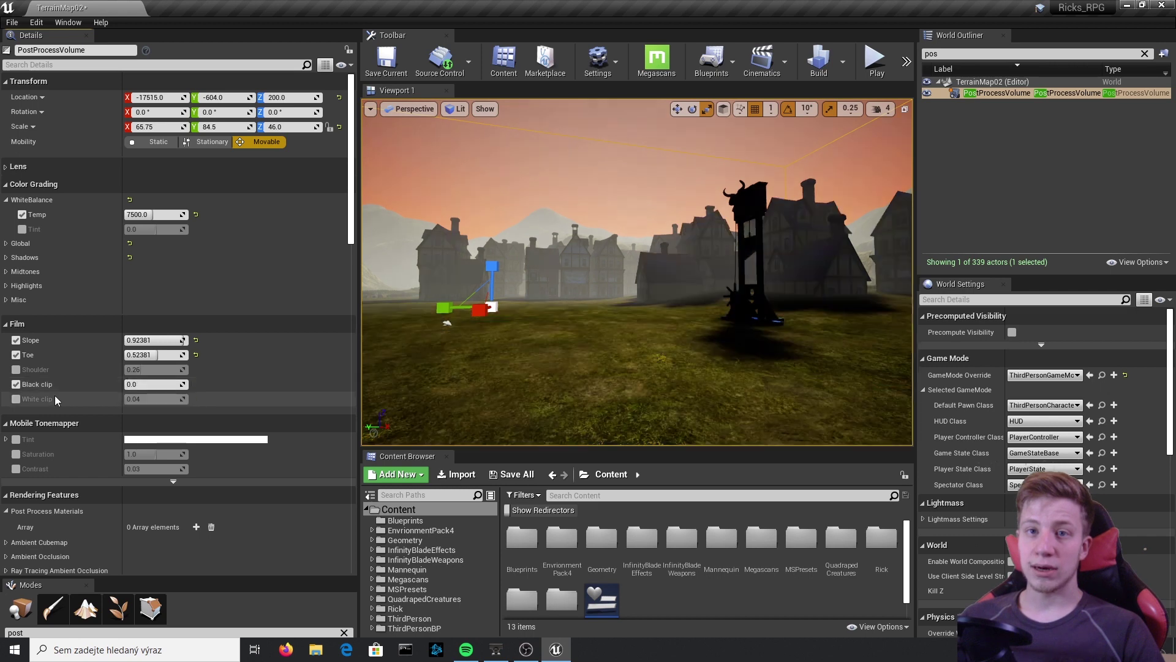
left_click(16, 399)
left_click_drag(138, 397, 178, 398)
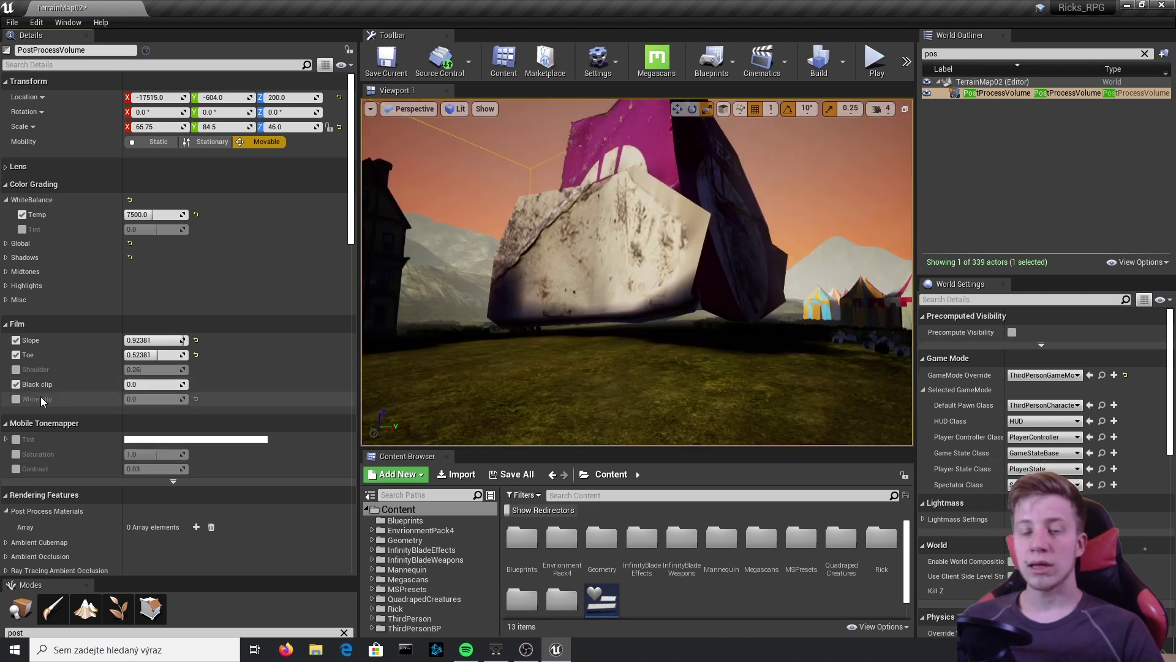
Try a light blue Mobile Tonemapper Tint with R 0.347647, G 0.440248 and B 1.0, then turn the override off
left_click(16, 439)
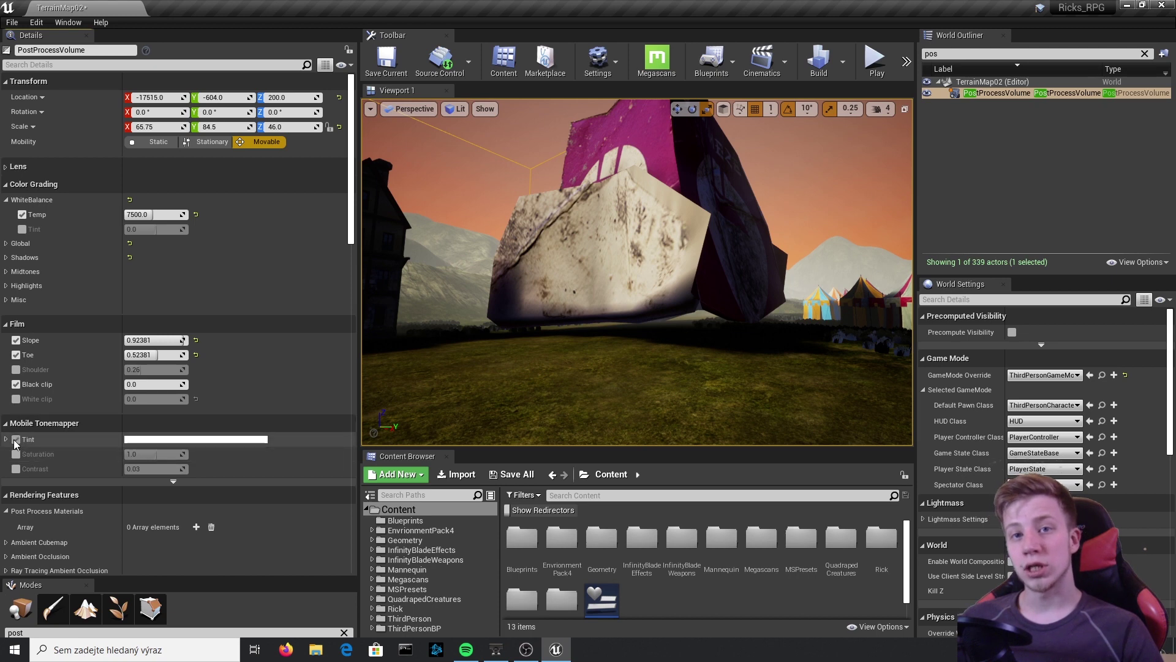
left_click(6, 439)
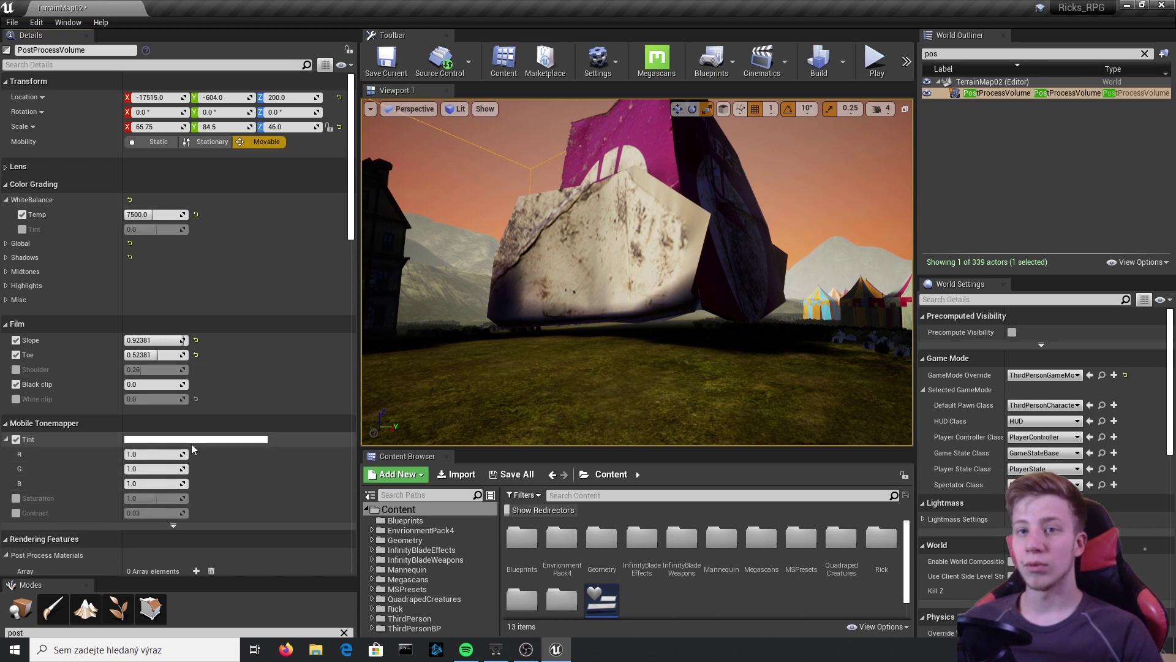
left_click(172, 439)
left_click_drag(256, 423, 223, 382)
left_click(358, 606)
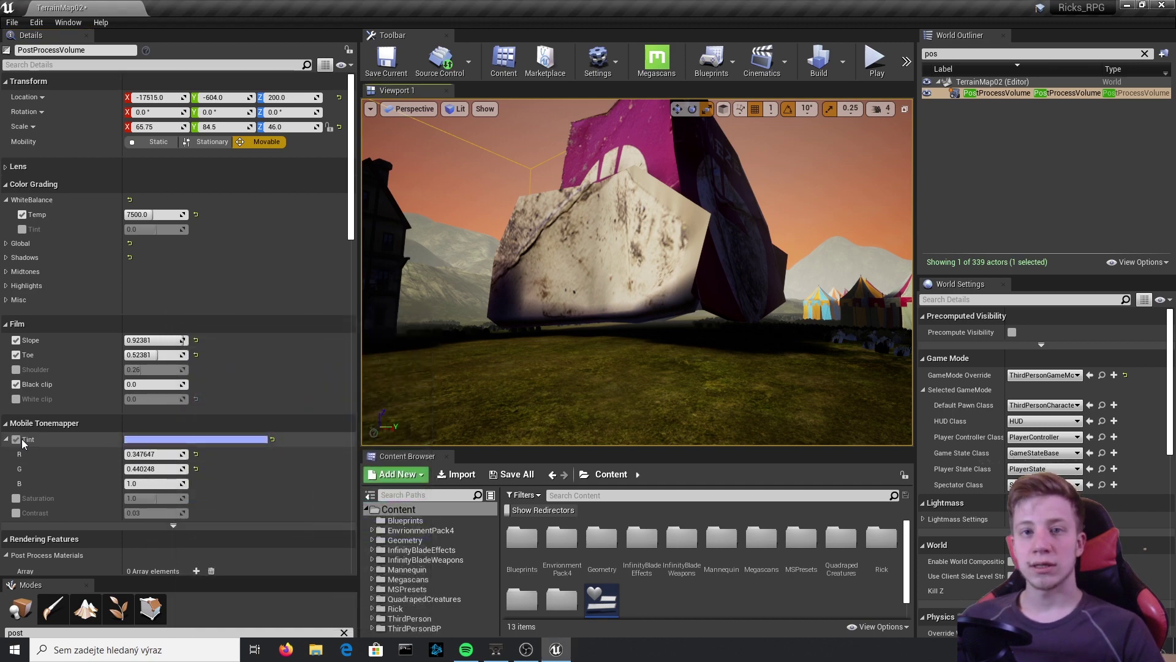
Expand the Global Illumination settings, try the Indirect Lighting Color override while viewing the houses, and turn it off
scroll(8, 445, "down", 5)
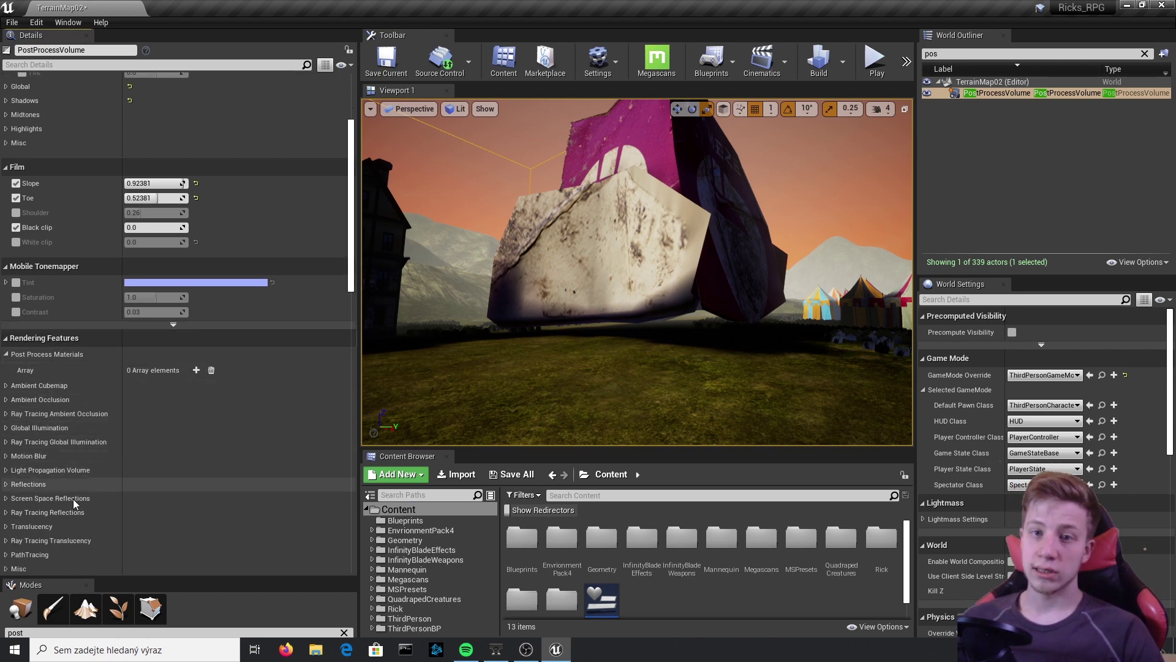
scroll(72, 499, "down", 3)
scroll(56, 486, "down", 4)
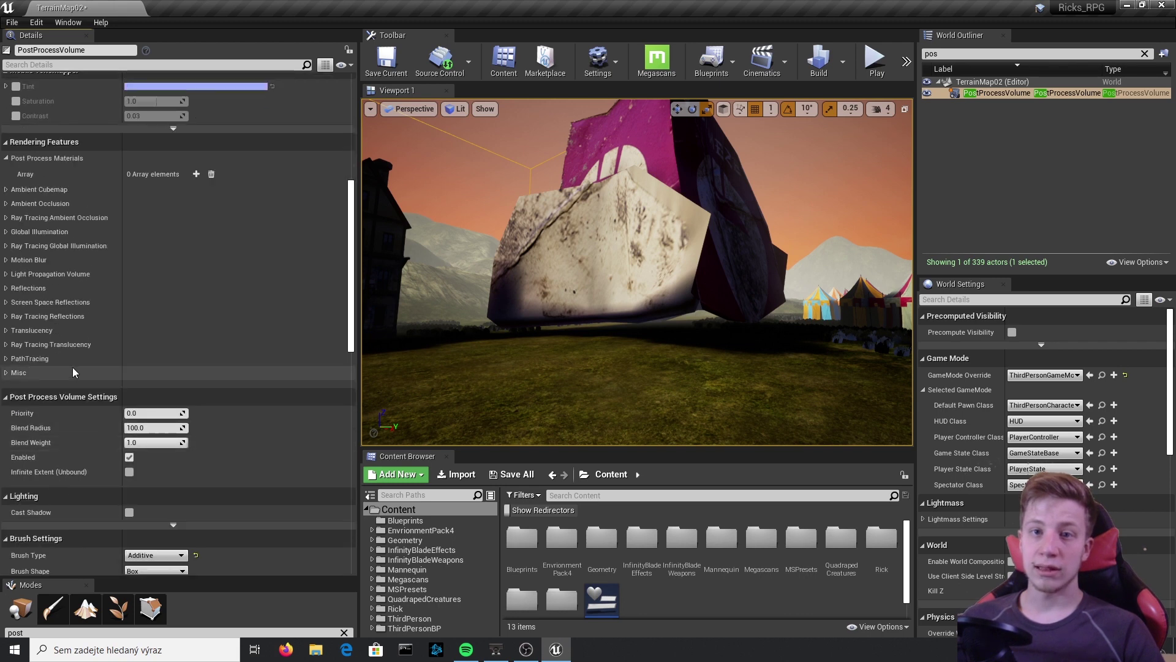
scroll(72, 367, "up", 3)
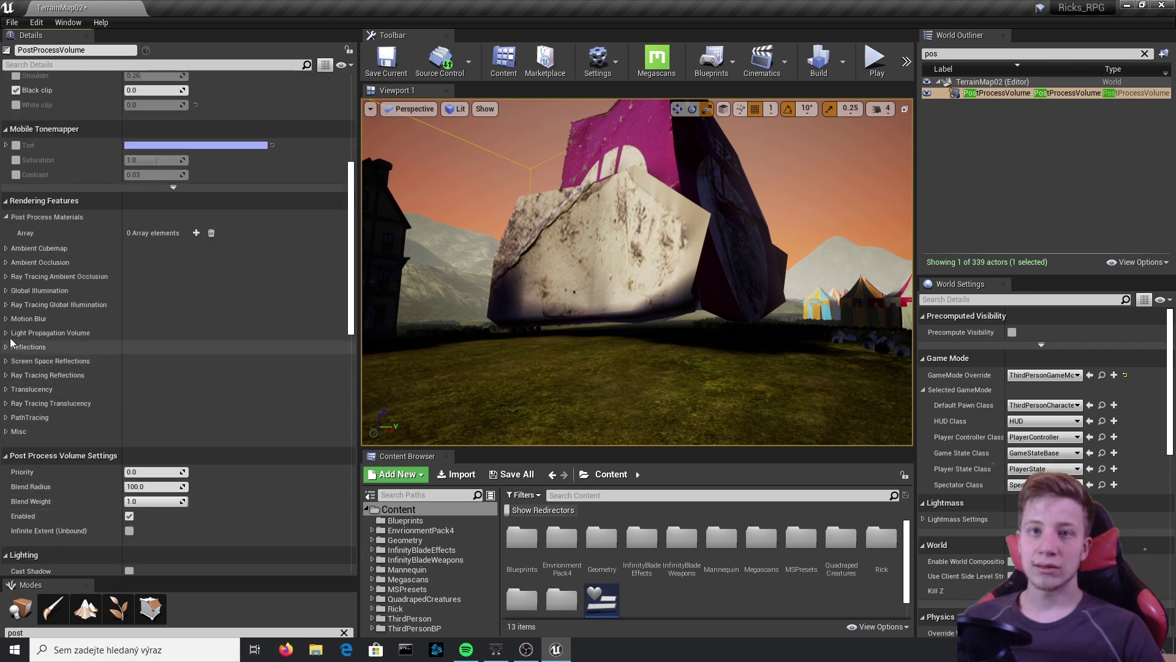
left_click(7, 304)
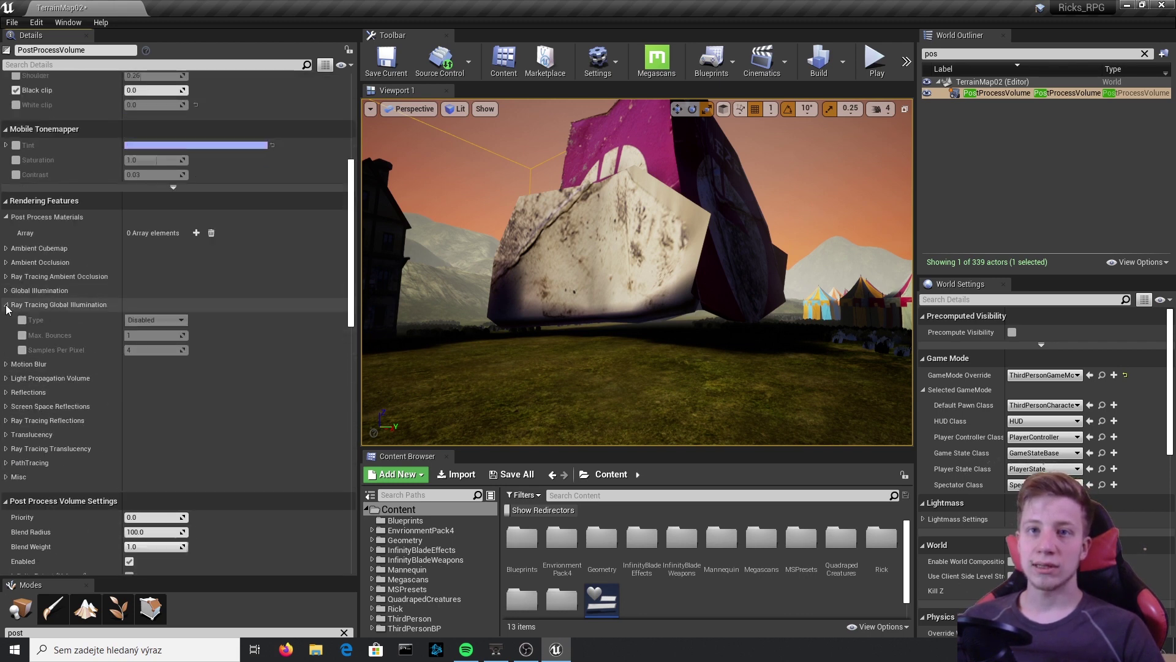
left_click(6, 291)
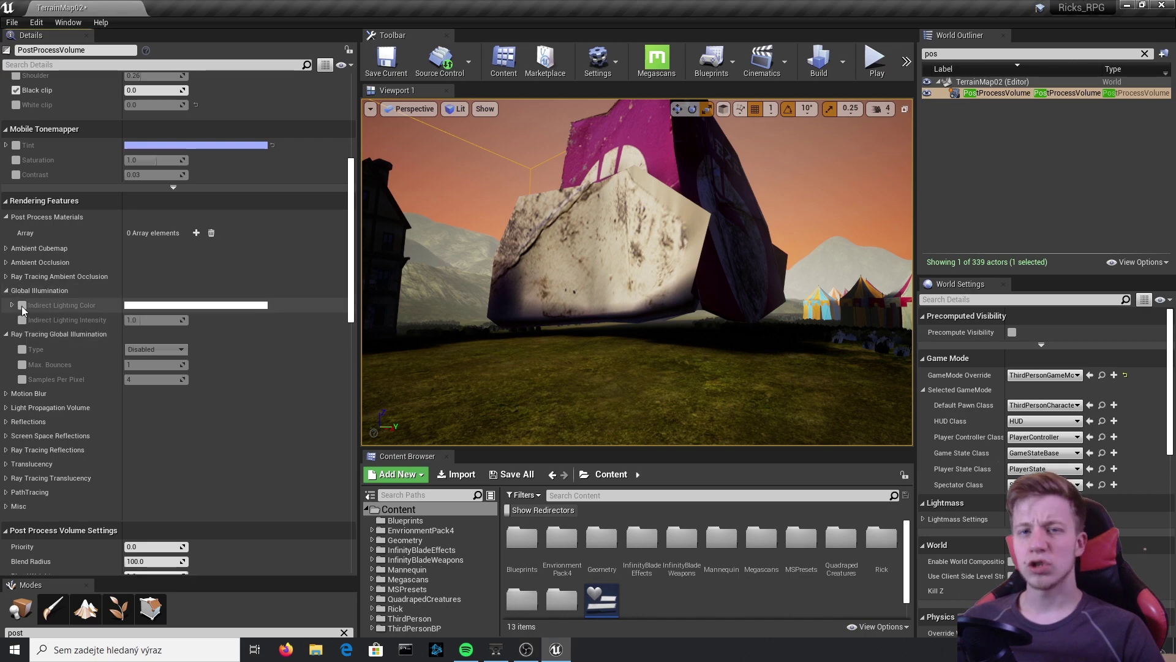
right_click_drag(615, 268, 714, 270)
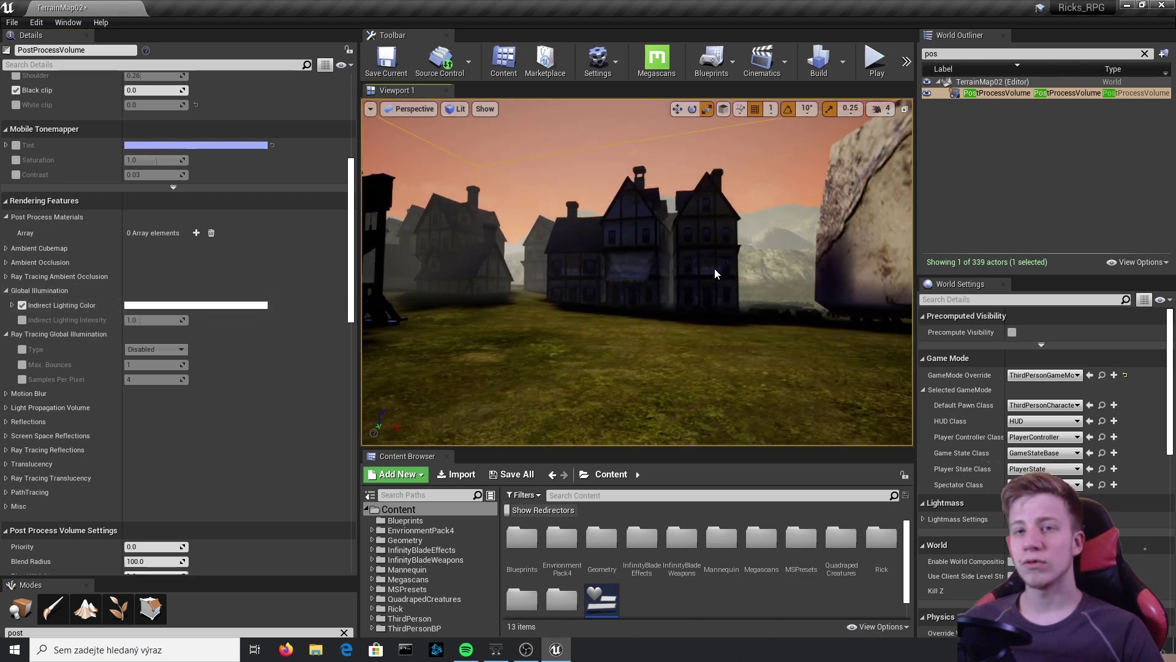
right_click(714, 270)
left_click(522, 161)
left_click(523, 160)
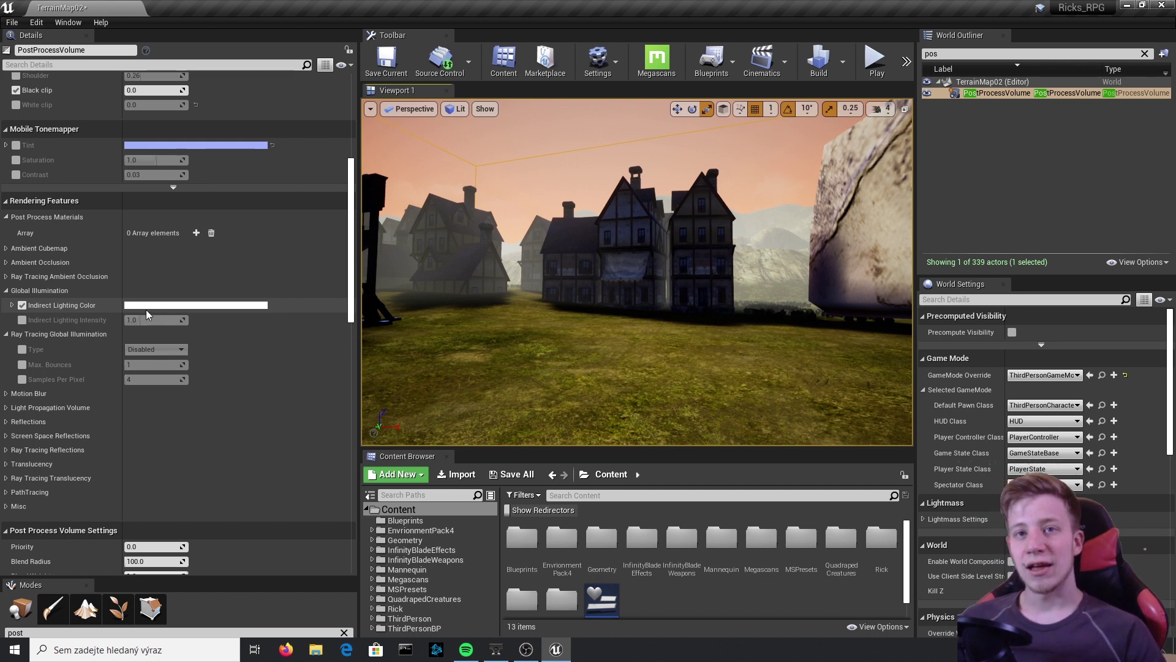
left_click(22, 305)
Try the Motion Blur Amount override at 0.0 and the Max override at 5.0, then turn both overrides off
scroll(9, 366, "down", 2)
left_click(7, 355)
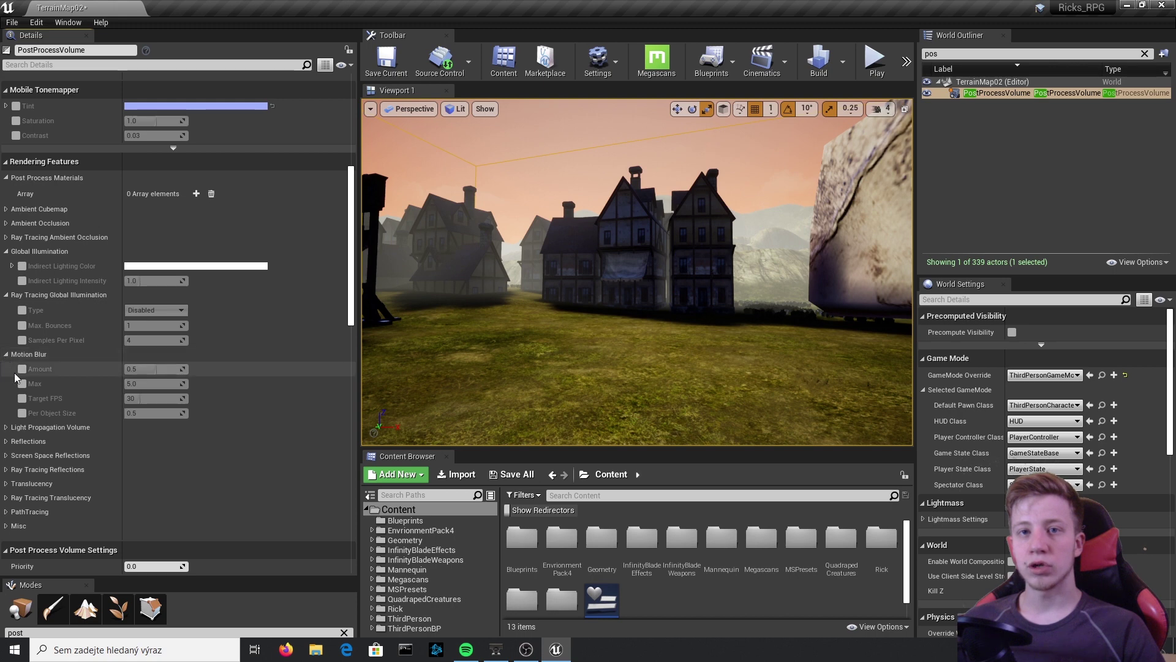
left_click(22, 370)
left_click(22, 384)
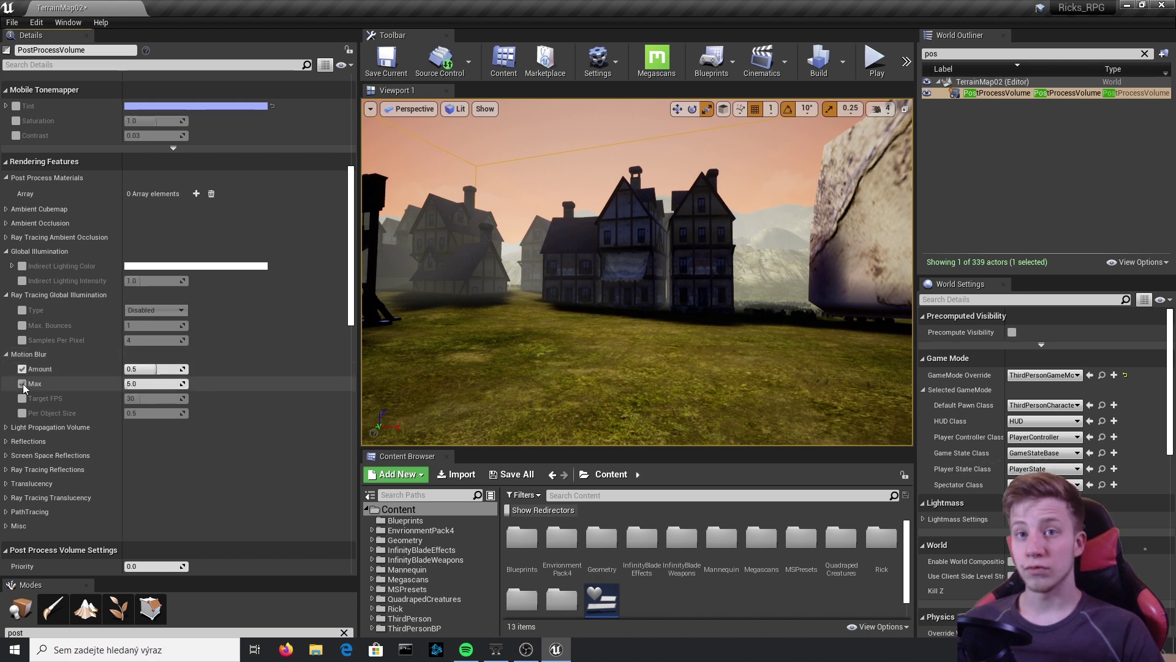
left_click(22, 370)
left_click(22, 370)
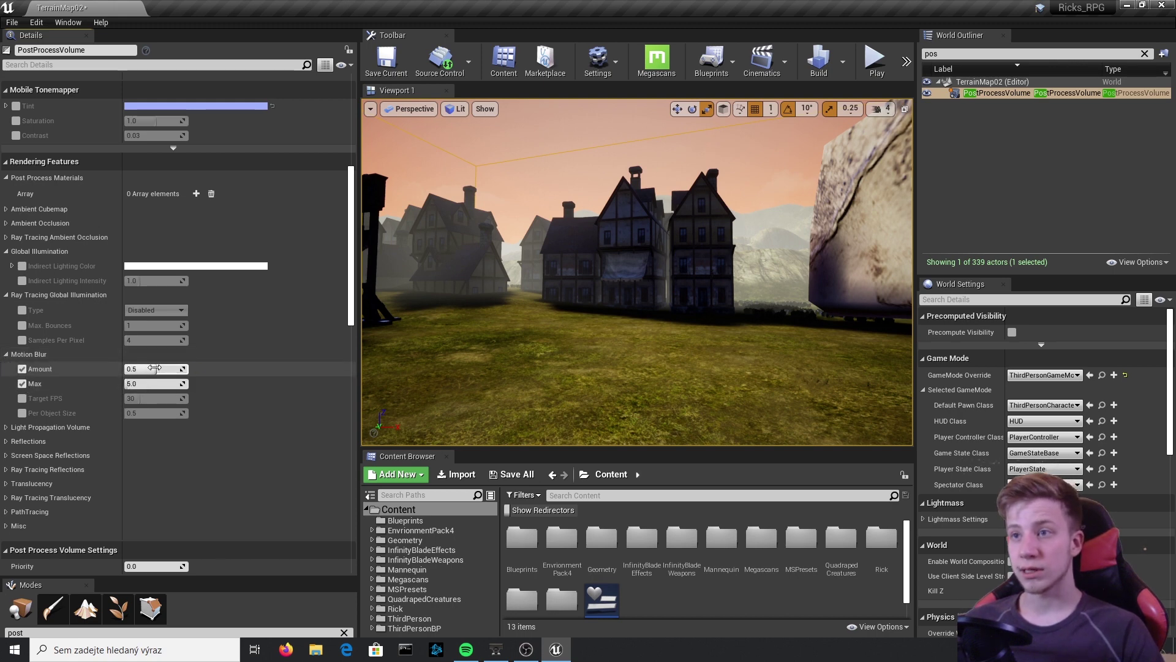
left_click(22, 369)
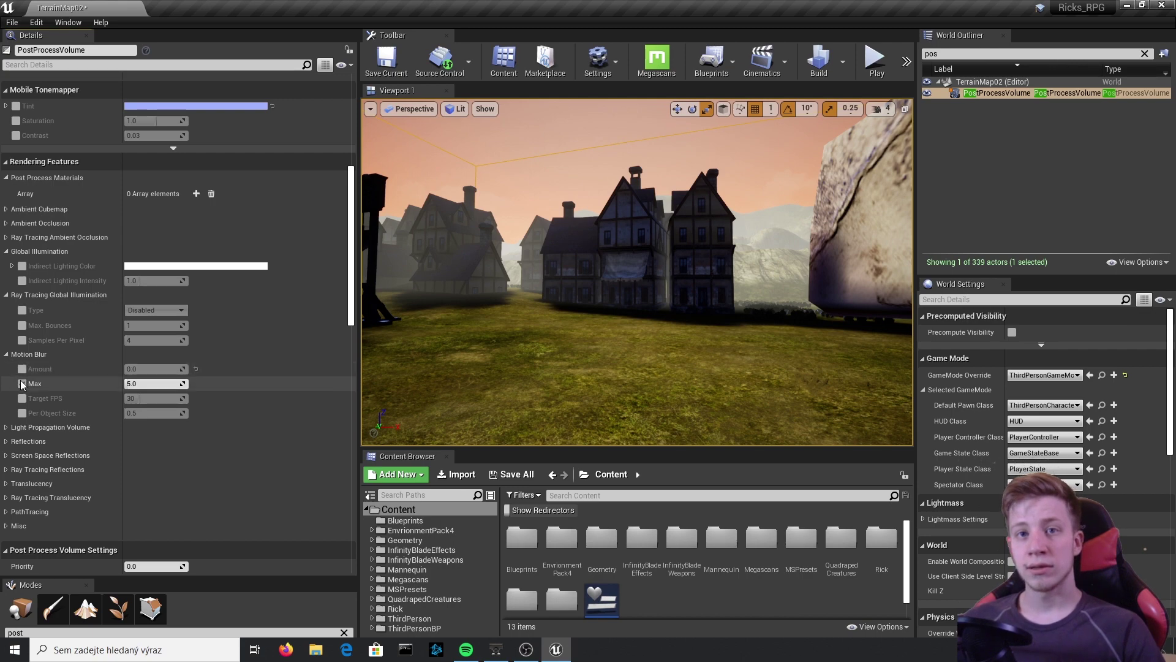
left_click(22, 383)
scroll(69, 405, "down", 5)
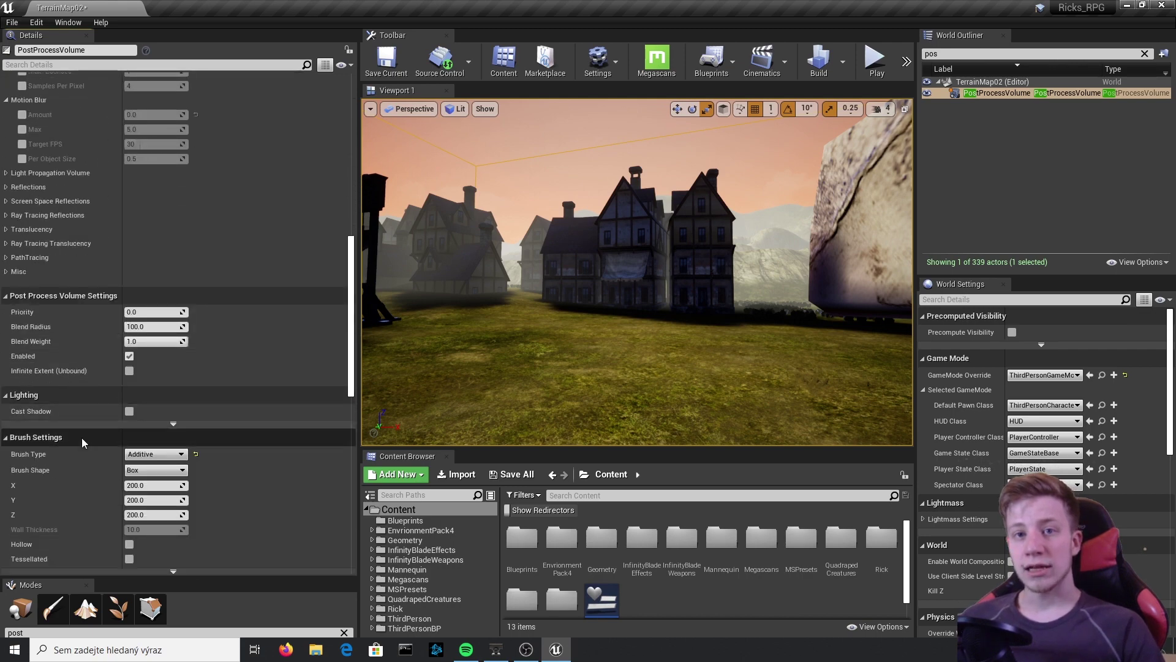
Collapse the volume's Brush Settings, Physics, Virtual Texture, Tags, Activation, Cooking, Replication and Actor categories
scroll(83, 438, "down", 4)
scroll(170, 494, "up", 3)
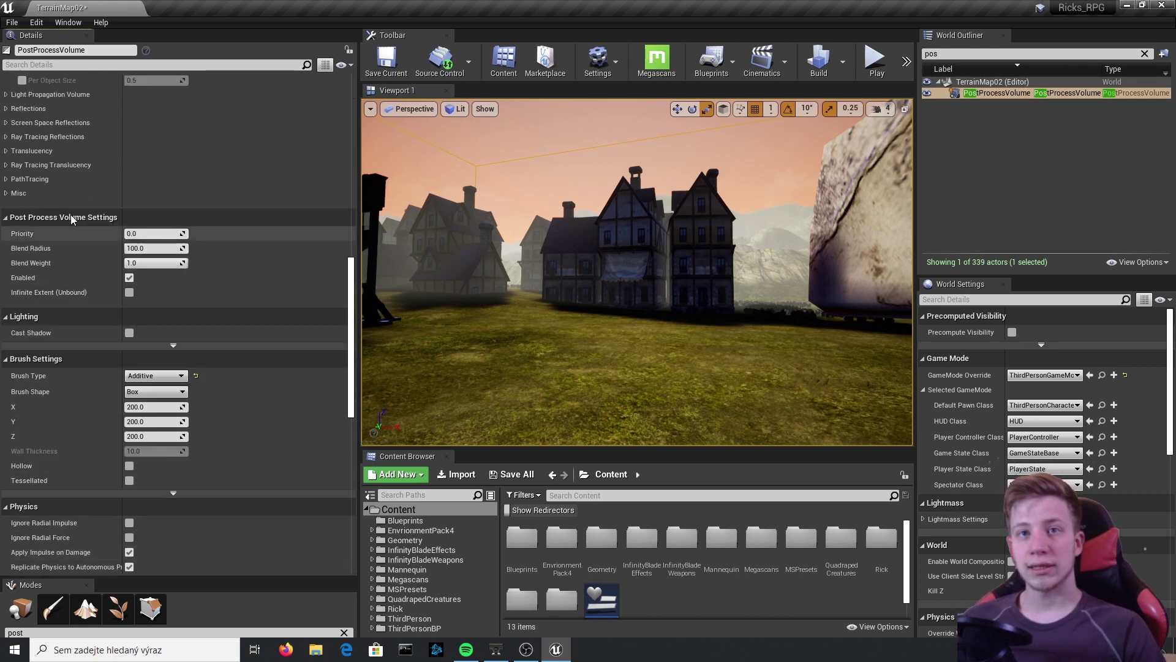
left_click(64, 358)
left_click(72, 376)
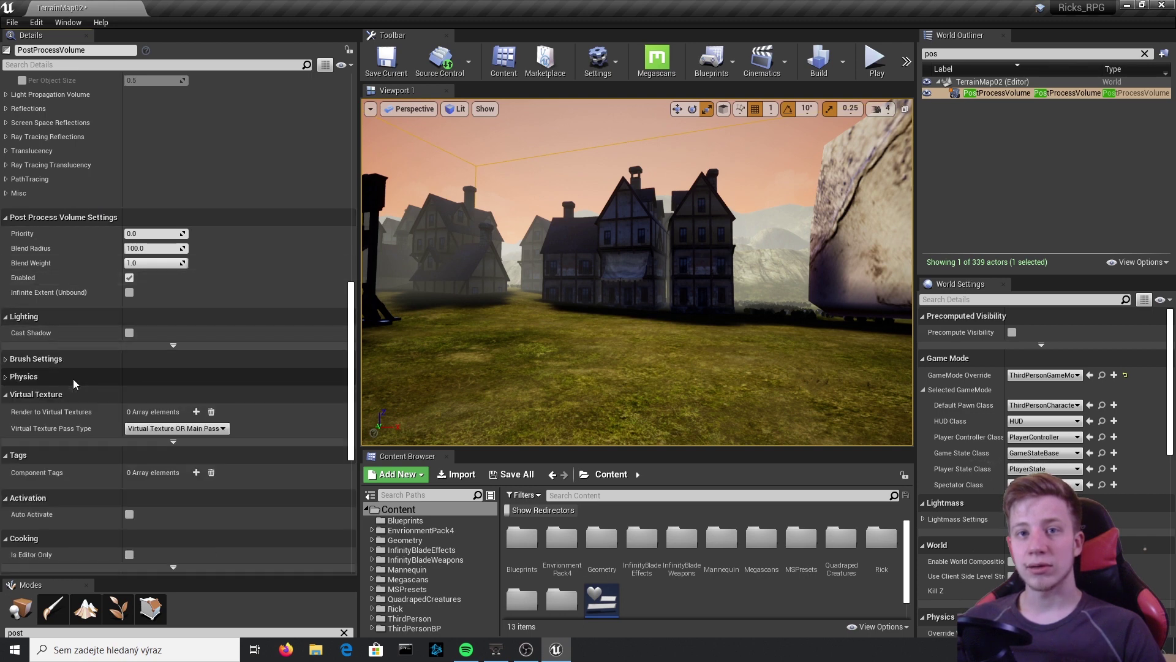
left_click(73, 395)
left_click(73, 414)
left_click(71, 432)
left_click(71, 449)
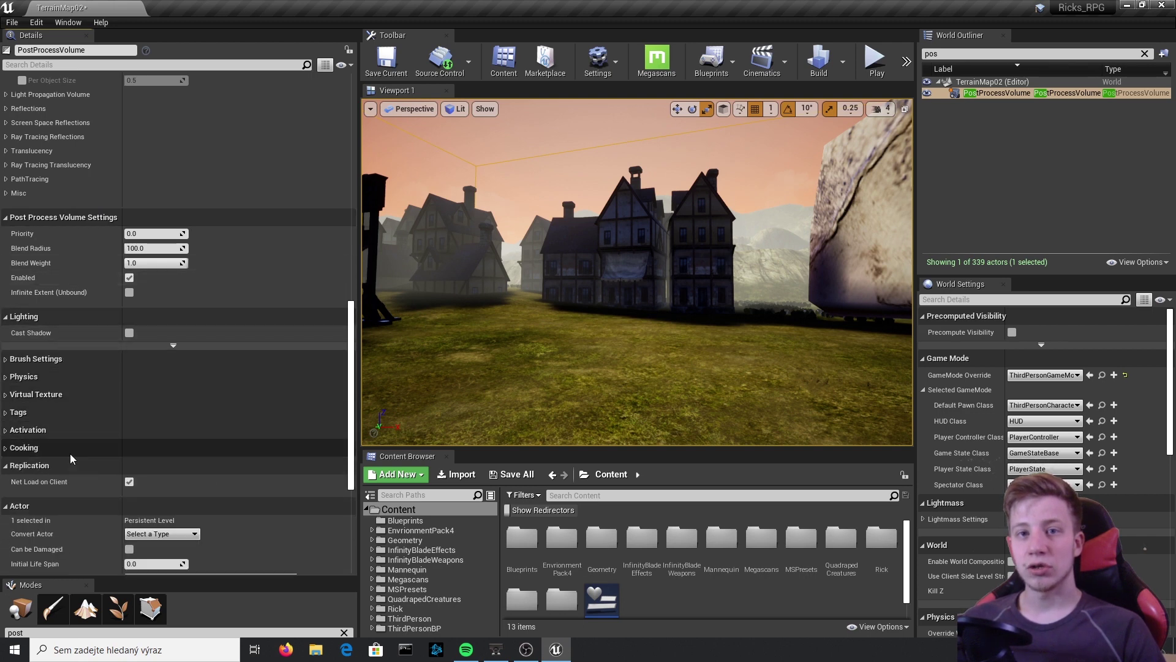
left_click(69, 465)
left_click(68, 483)
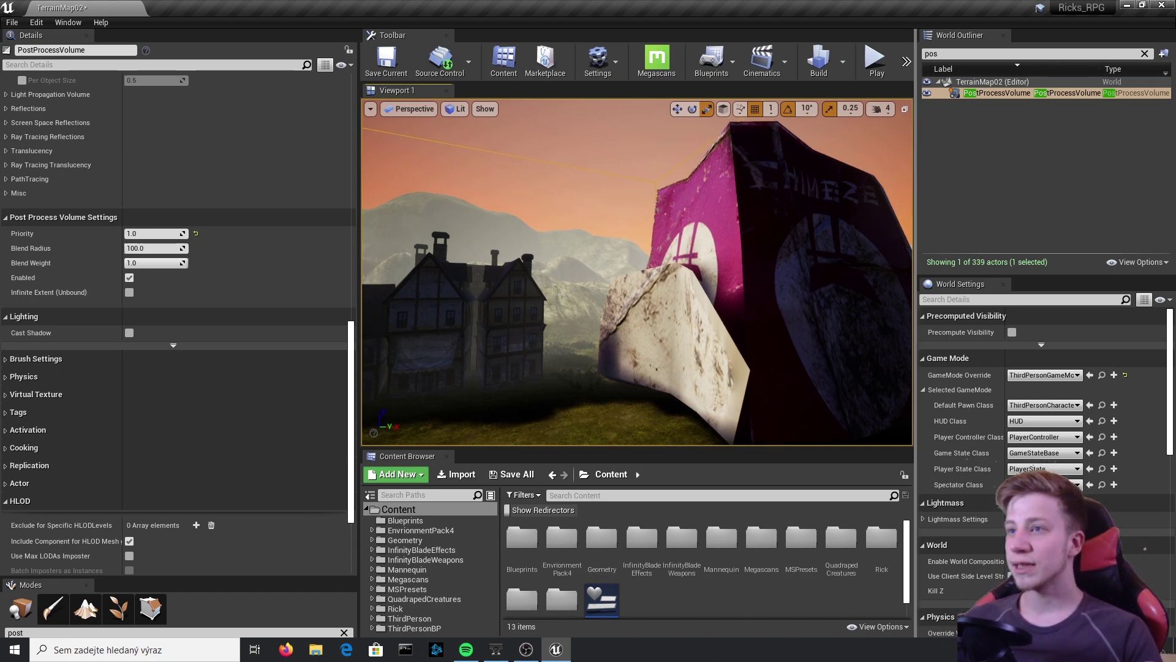
Place a second Post Process Volume on the ground inside the large pink and white box
right_click_drag(518, 270, 651, 200)
left_click(568, 201)
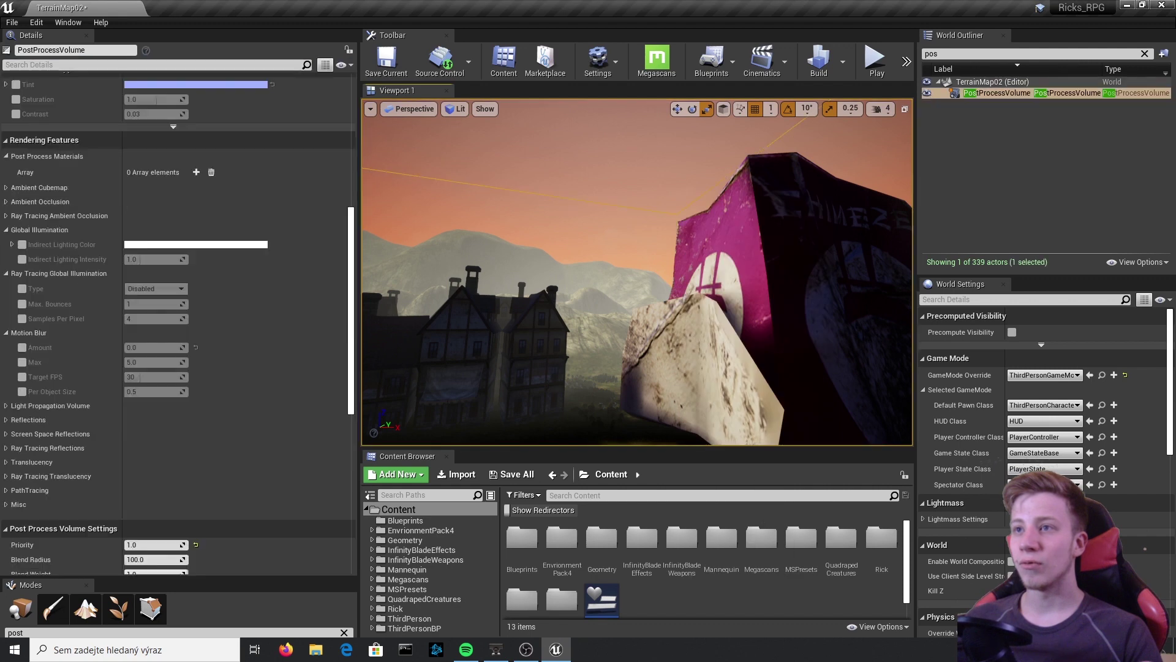
right_click_drag(568, 201, 750, 211)
key("w")
key("w")
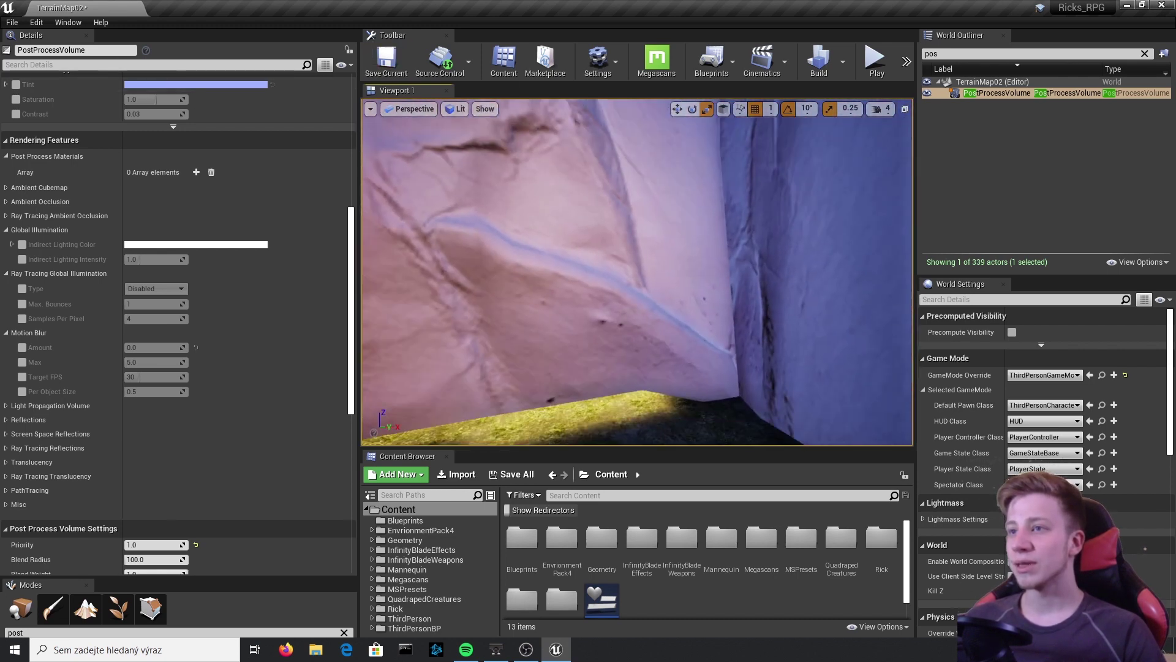
right_click(633, 227)
left_click(1080, 181)
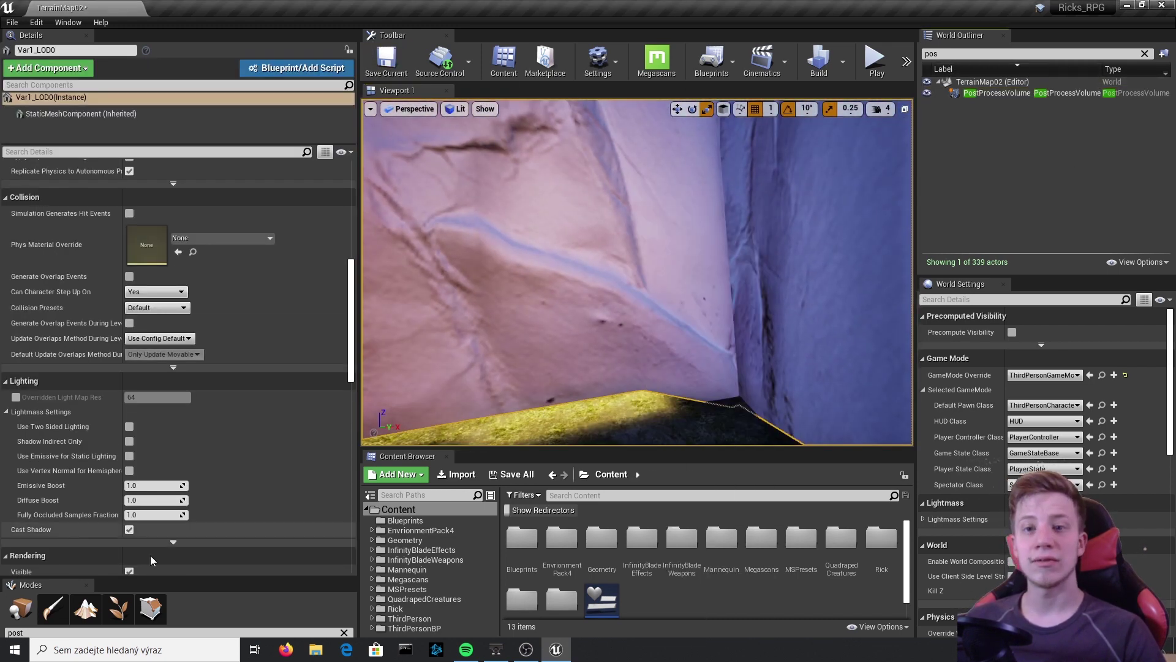
left_click_drag(68, 578, 64, 400)
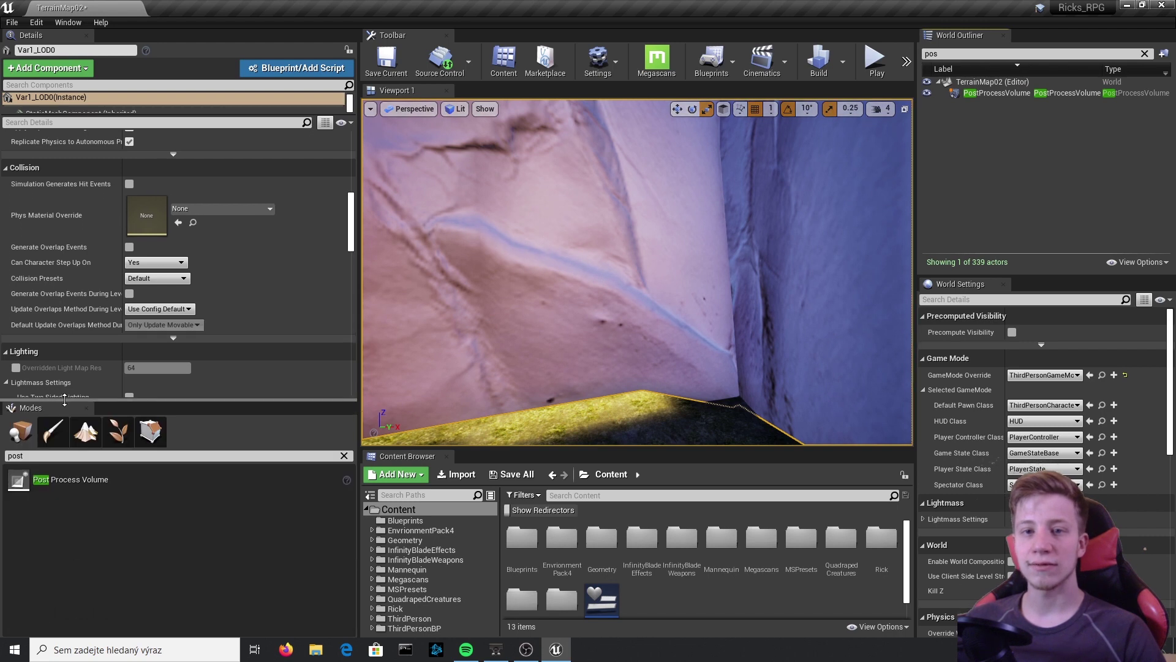
left_click_drag(67, 479, 601, 475)
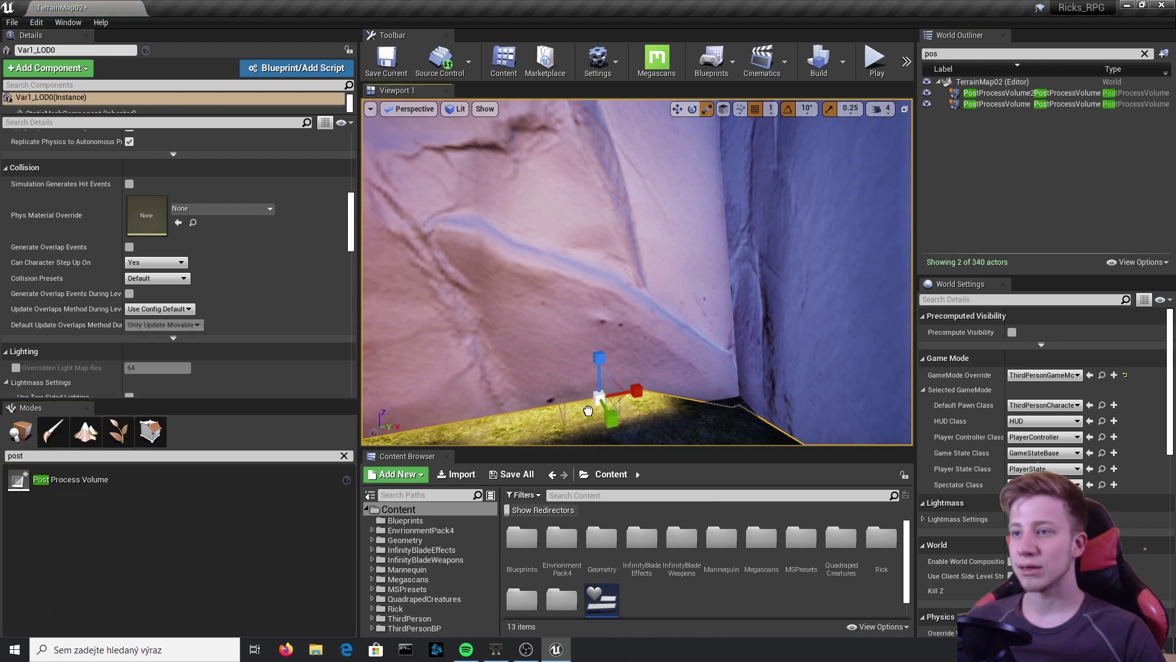
left_click_drag(591, 416, 590, 415)
Scale the new post process volume to about X 12.25, Y 16.75 and Z 13.75 around the box's interior
right_click_drag(590, 415, 607, 399)
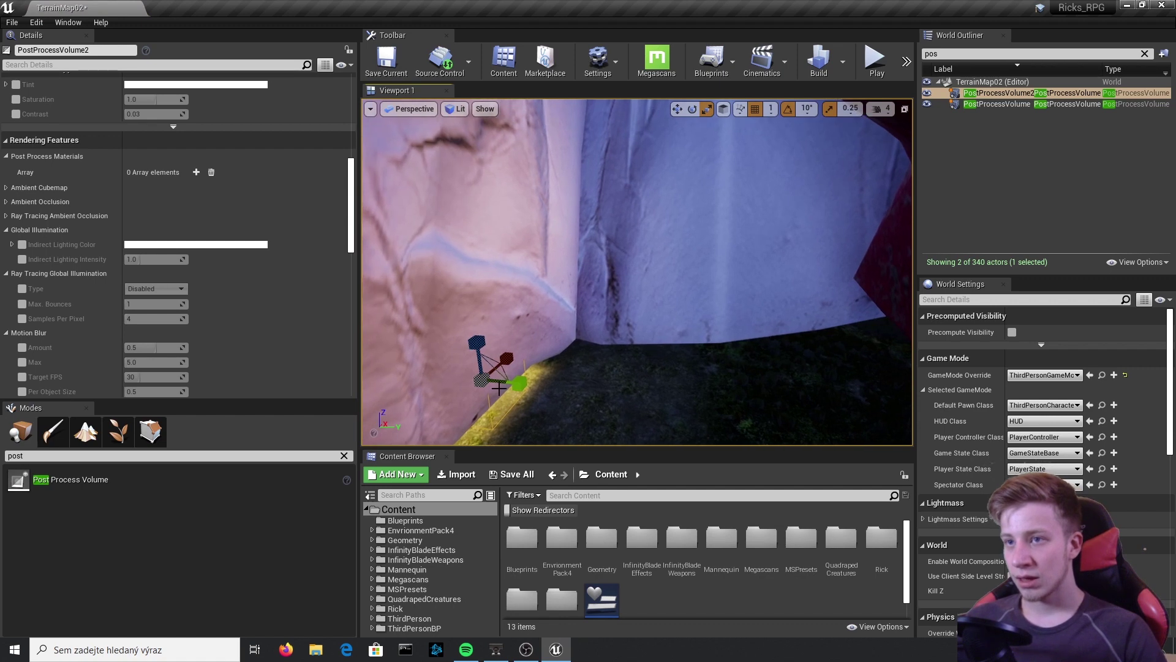
right_click_drag(509, 339, 588, 337)
key("w")
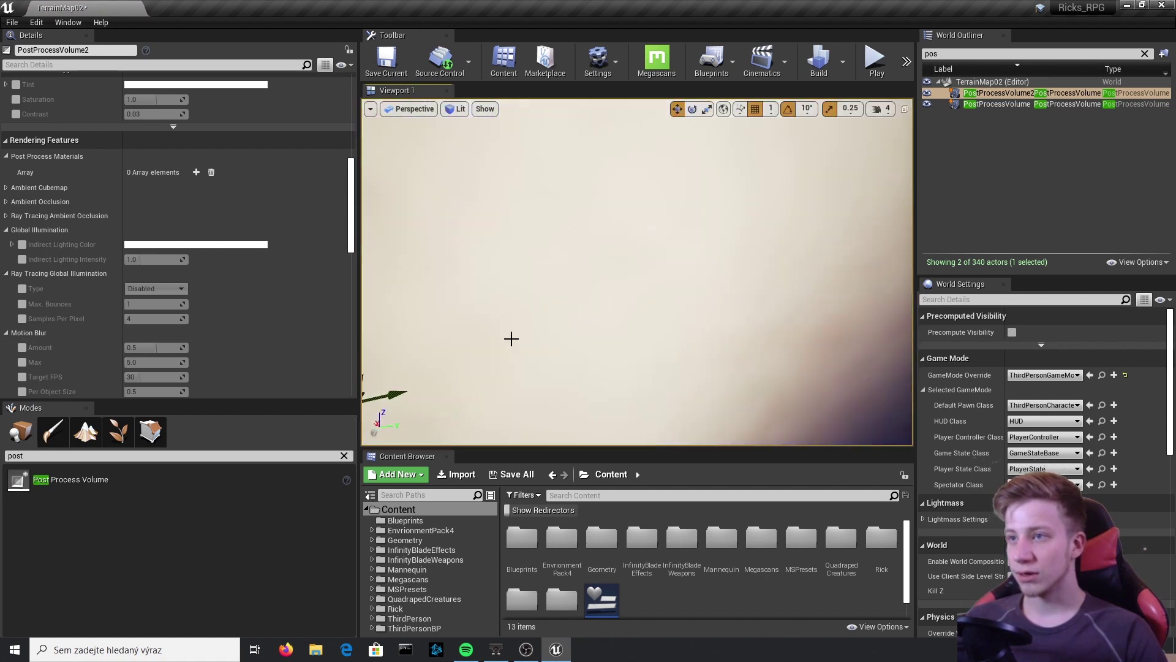
right_click(509, 339)
right_click_drag(711, 257, 723, 306)
right_click(737, 301)
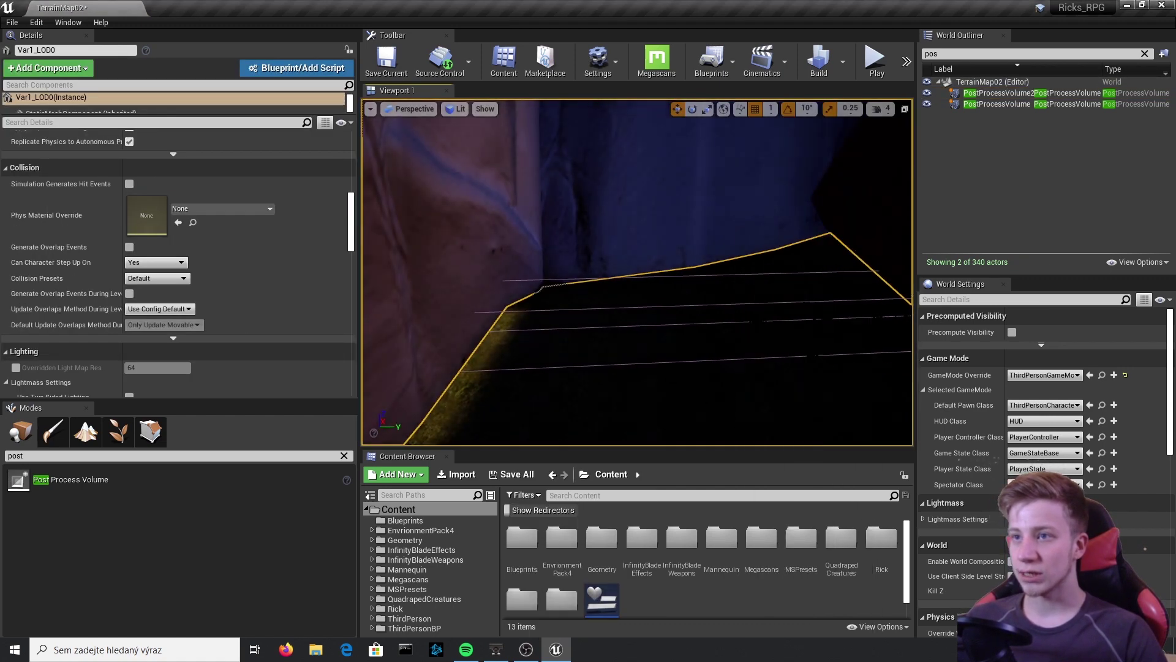
left_click(729, 306)
left_click(729, 305)
key("e")
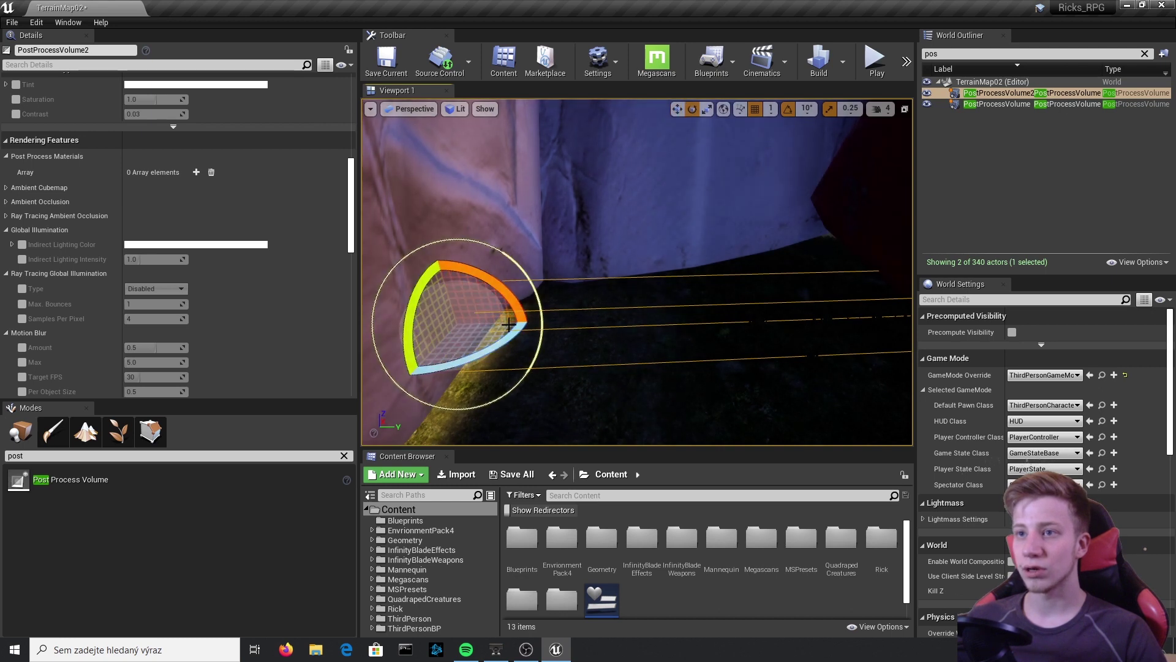
right_click_drag(478, 310, 707, 291)
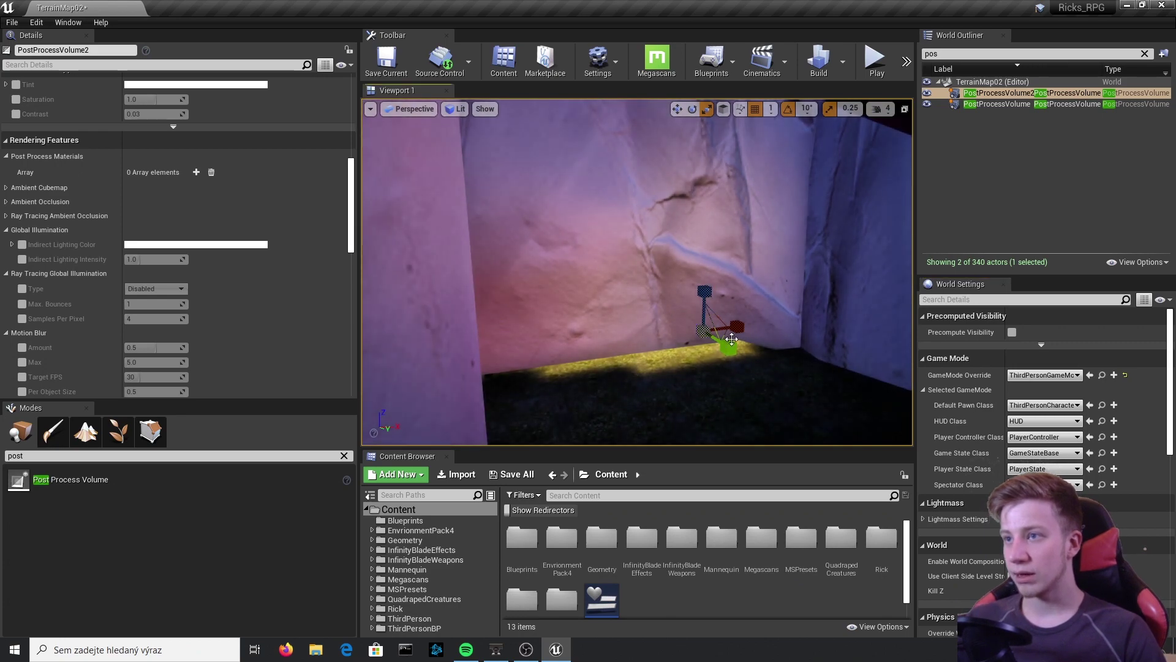
right_click_drag(732, 339, 732, 340)
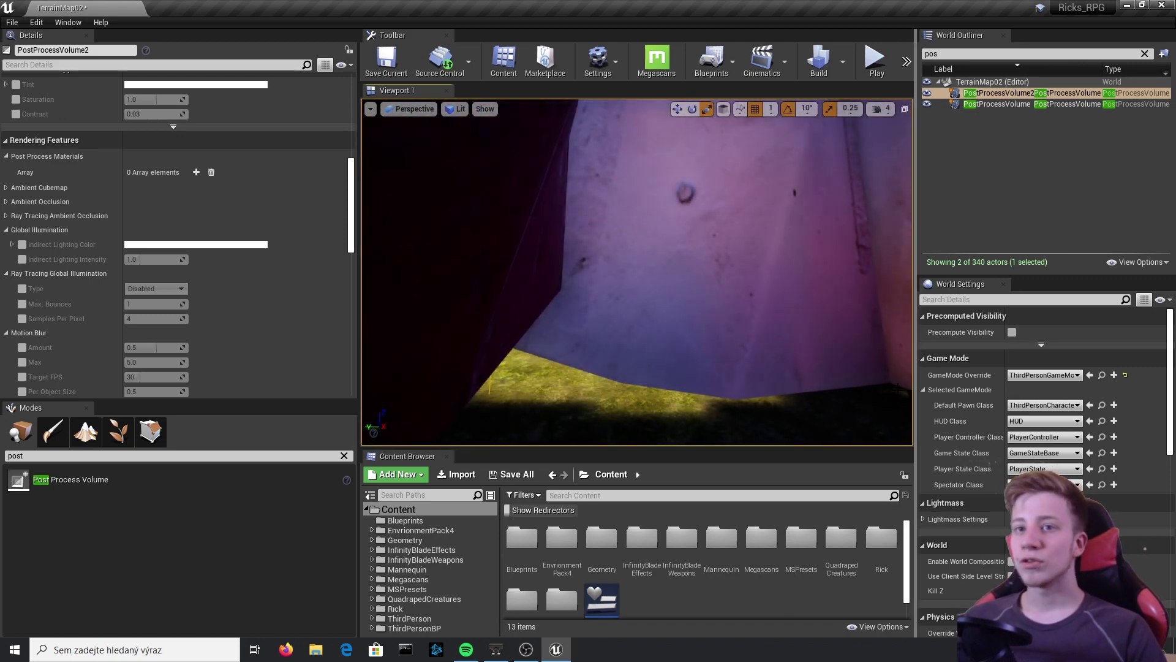
Compare the priorities of both post process volumes and set PostProcessVolume2's priority to 2.0
left_click(1042, 94)
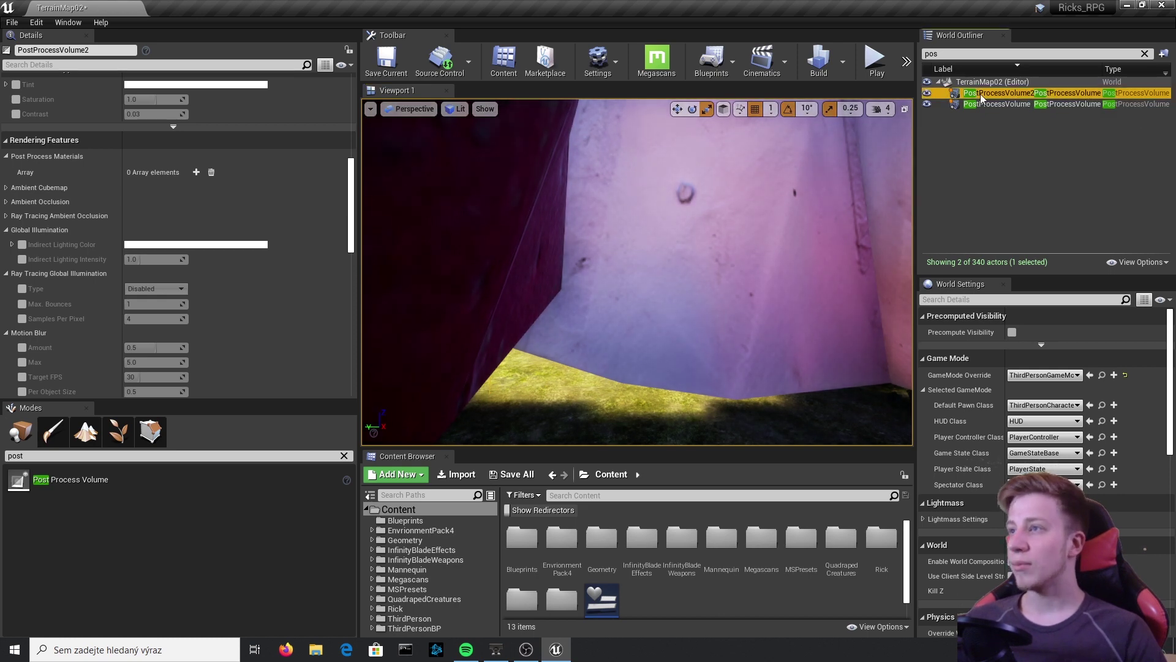
left_click_drag(159, 403, 160, 528)
scroll(148, 386, "down", 6)
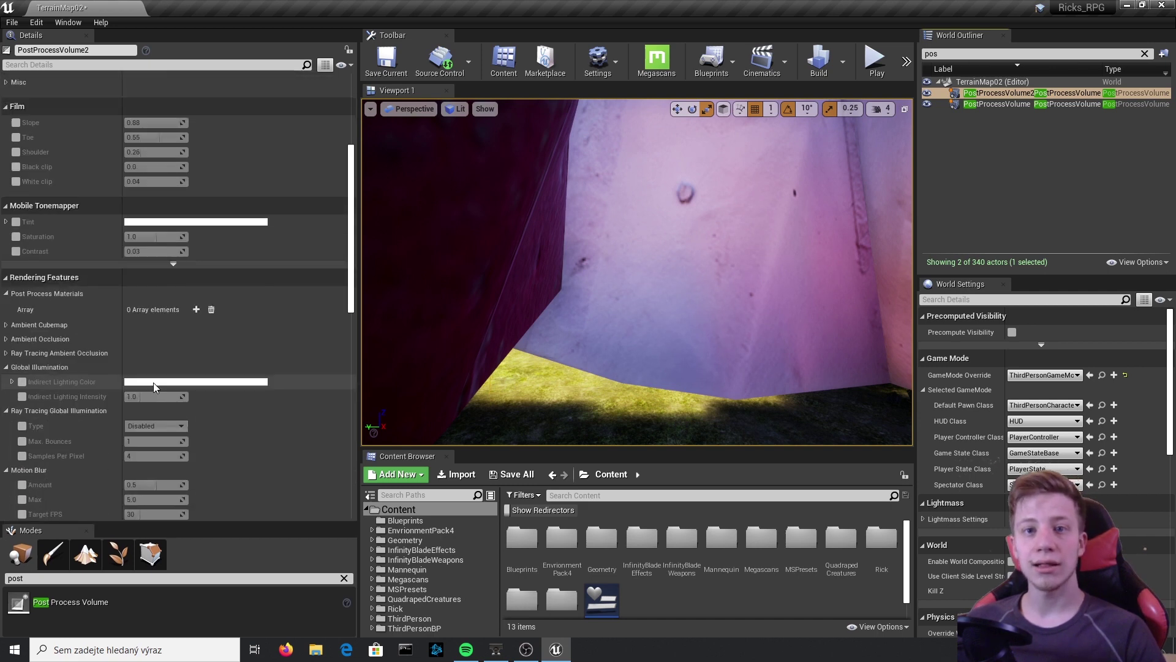
scroll(134, 449, "down", 10)
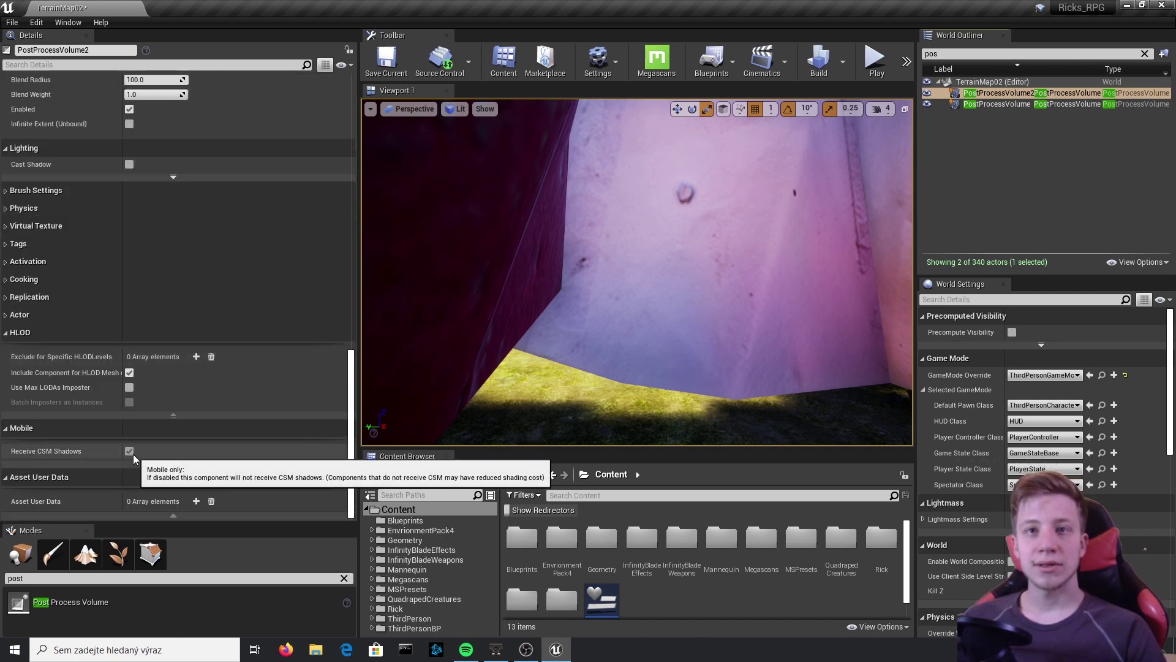
scroll(141, 459, "up", 9)
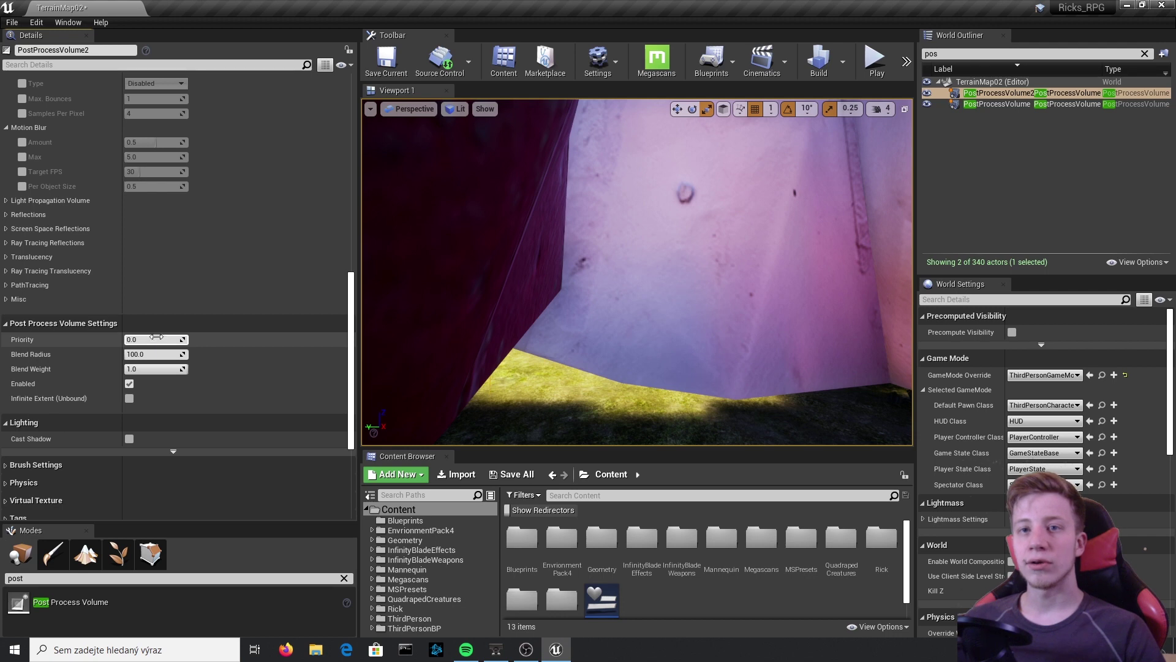
left_click(1031, 105)
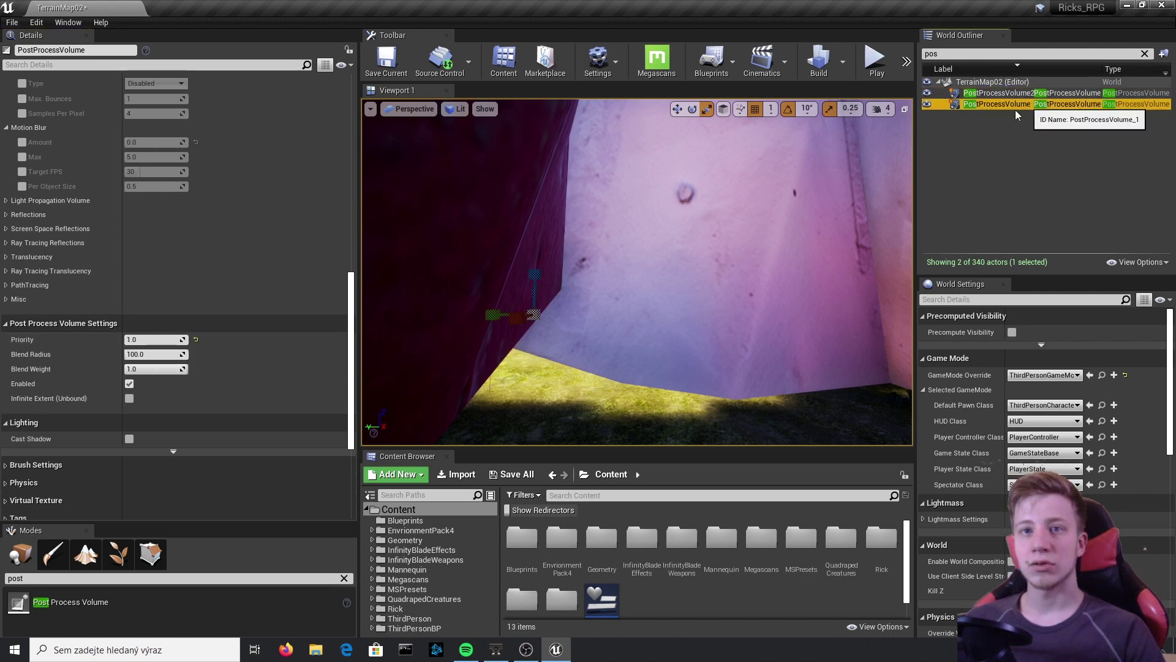
left_click(1041, 95)
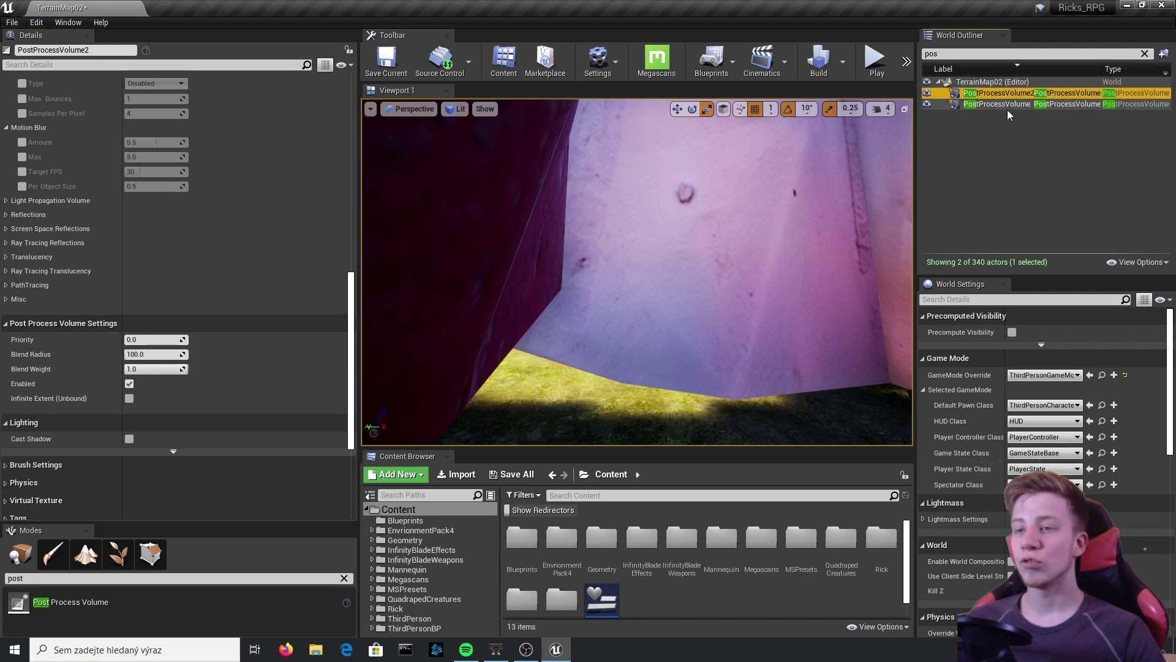
left_click(158, 339)
type("2")
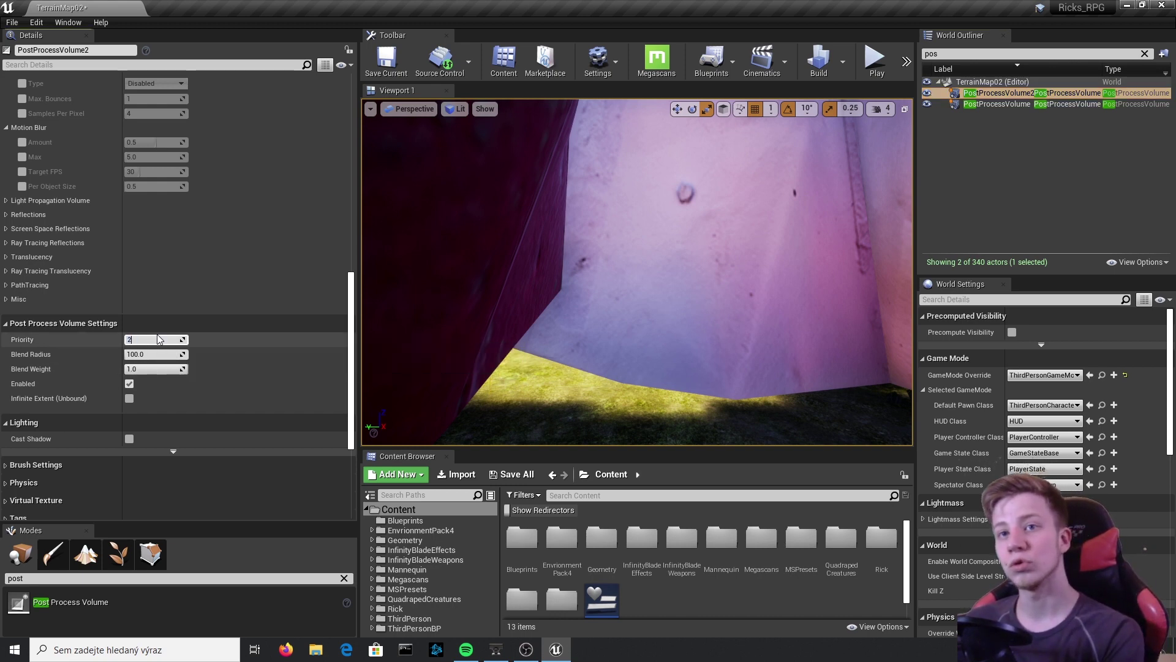
key("Return")
Enable the white balance Temp override on PostProcessVolume2 and lower it to about 3942.86 for a blue tone
scroll(296, 307, "up", 10)
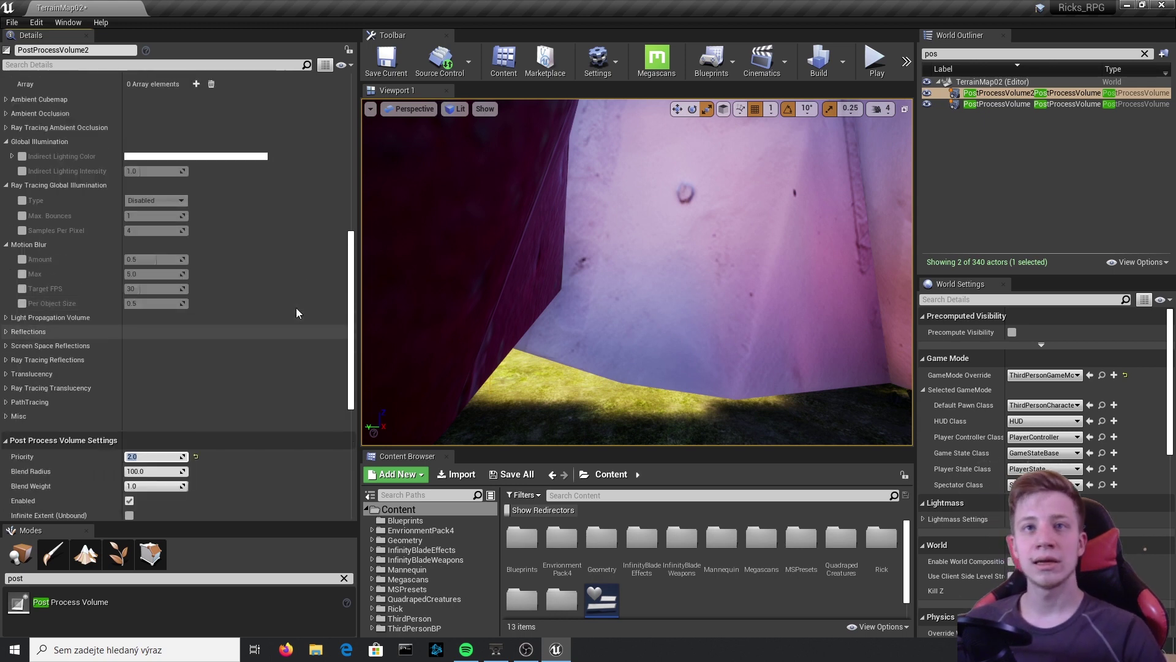
scroll(293, 306, "up", 5)
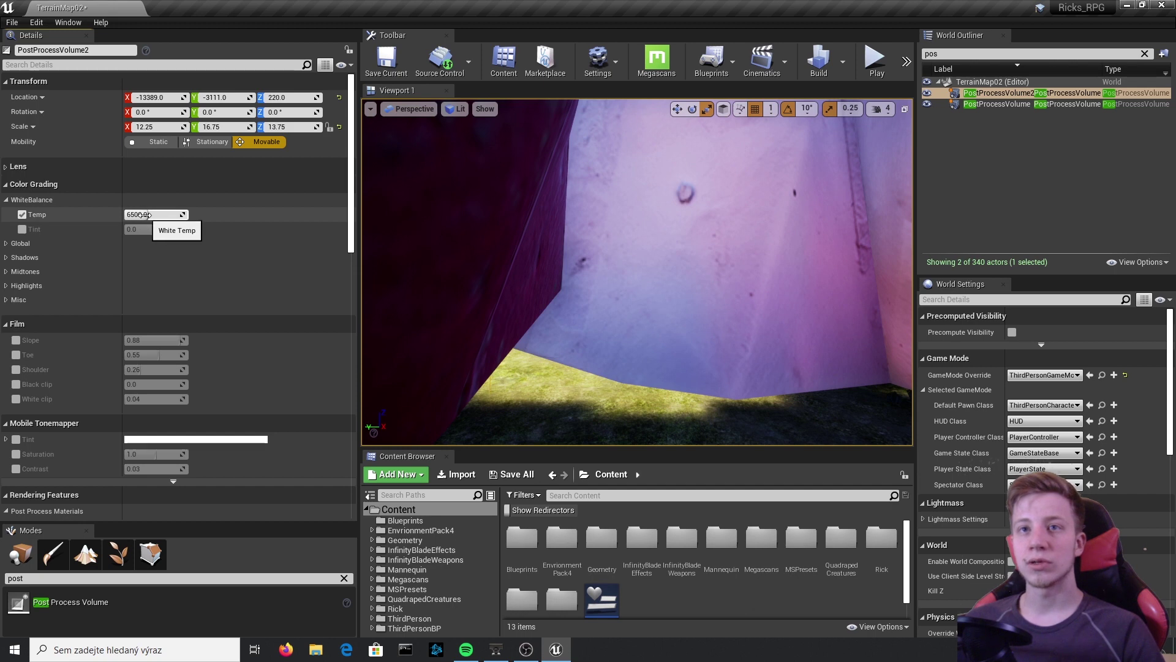
left_click_drag(145, 215, 149, 215)
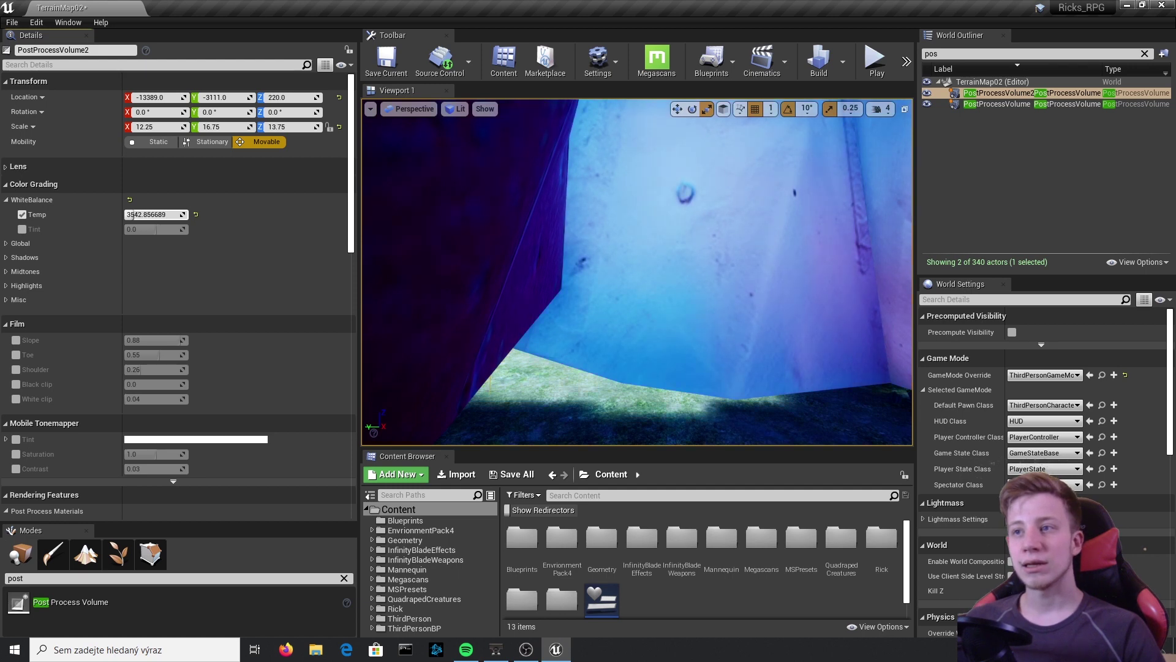
Enable the Film Slope override on PostProcessVolume2 and set it to about 0.495
left_click(7, 258)
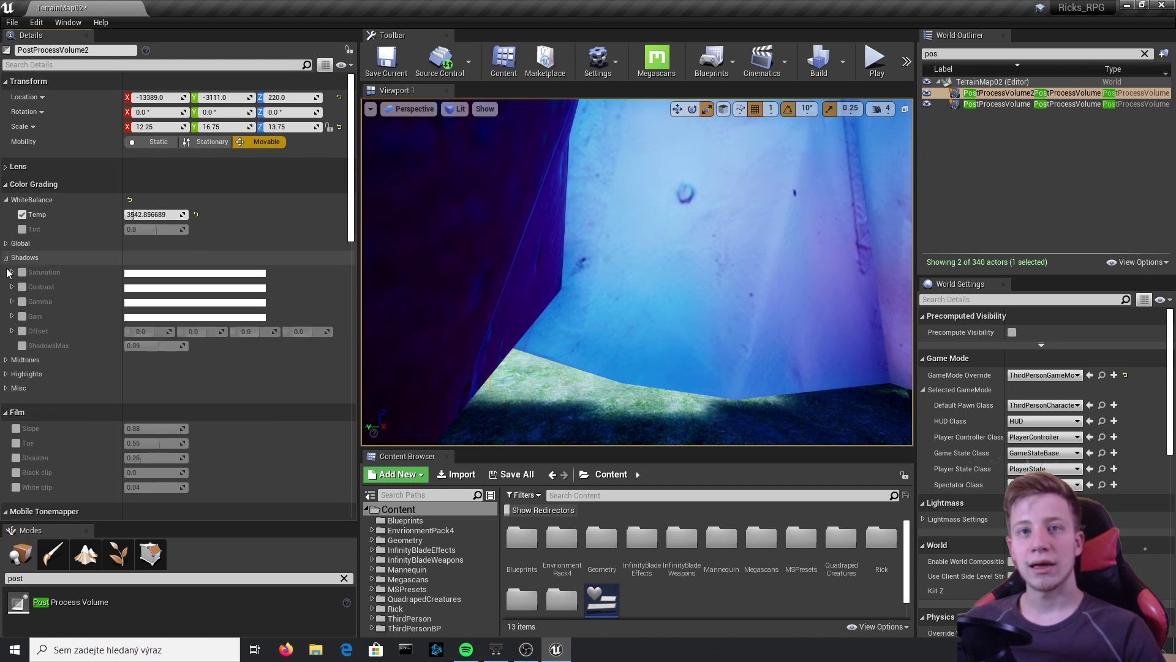
left_click(7, 258)
left_click(16, 340)
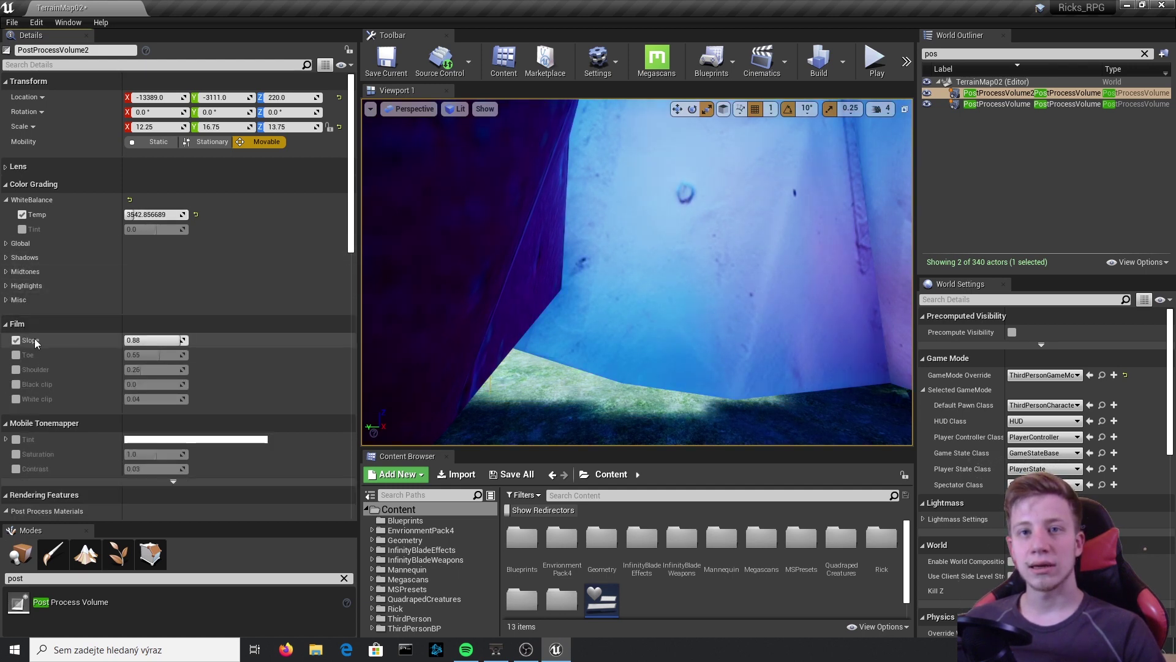
mouse_move(151, 341)
left_mouse_down()
mouse_move(125, 341)
mouse_move(159, 341)
left_mouse_up()
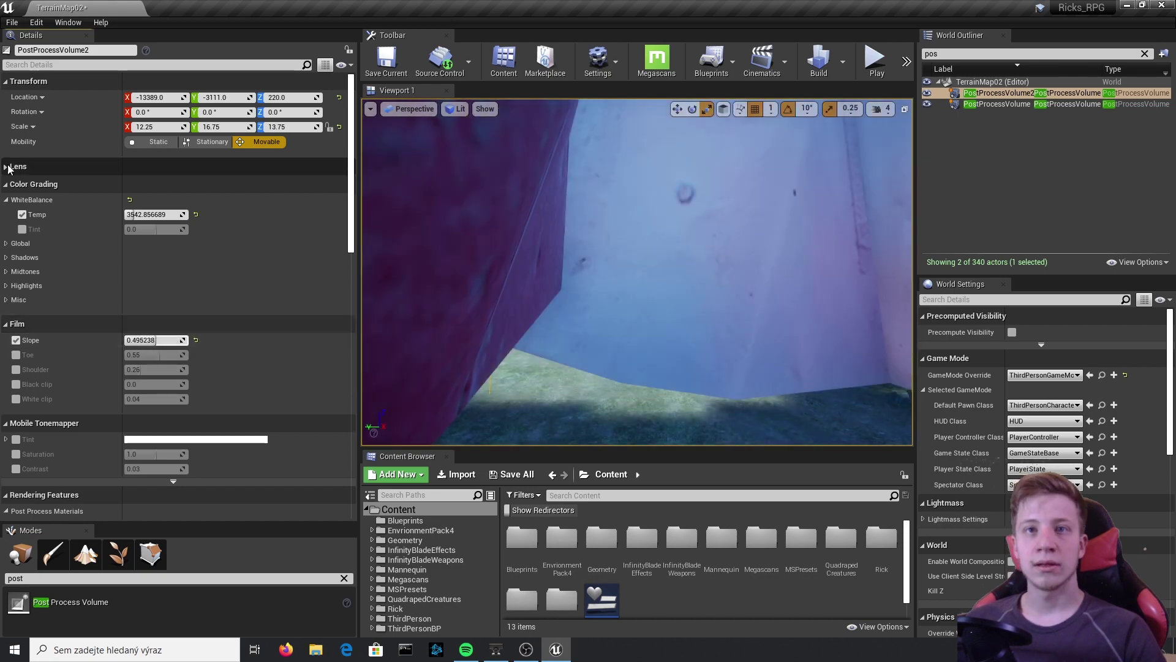
Override the Lens settings with Bloom Intensity 8.0, Chromatic Aberration Intensity 5.0 and Start Offset about 0.619, and view the box from outside
left_click(7, 166)
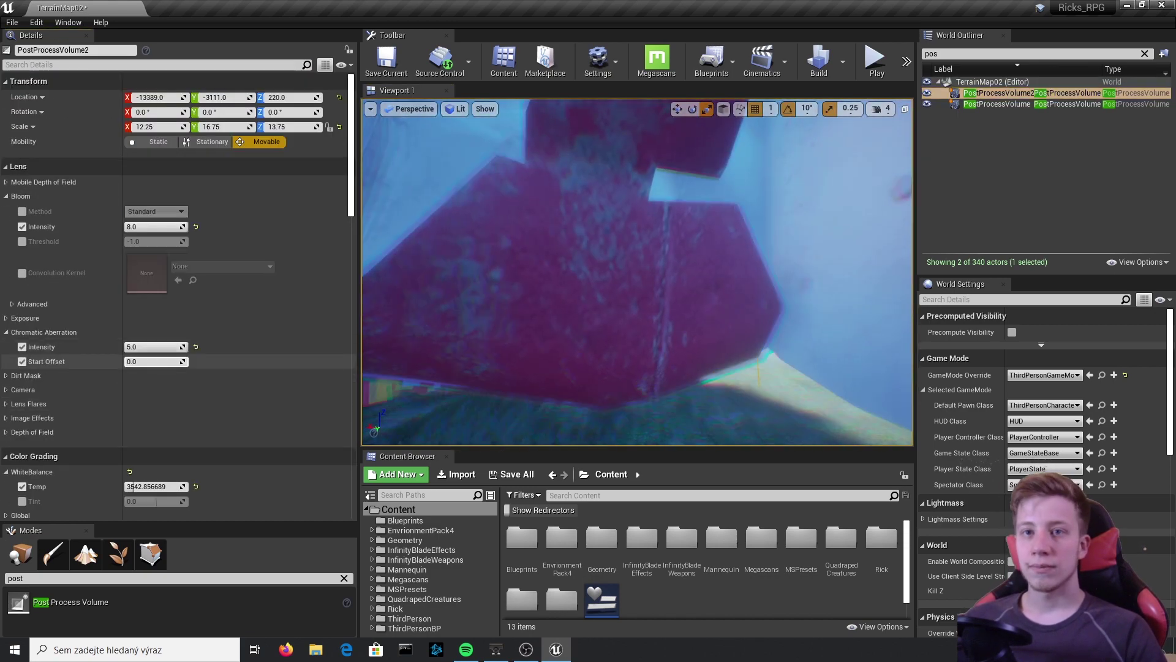
right_click_drag(778, 191, 778, 191)
key("s")
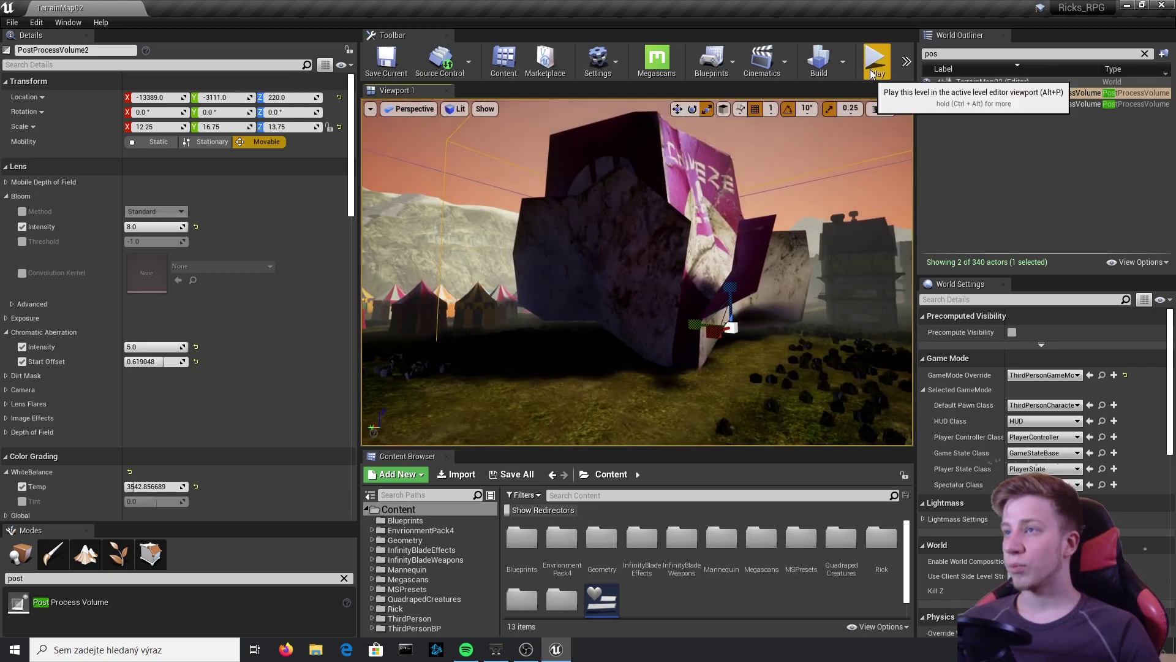
Play the level in the editor, run the character through the second volume to check its effect, and stop playing
key("alt+p")
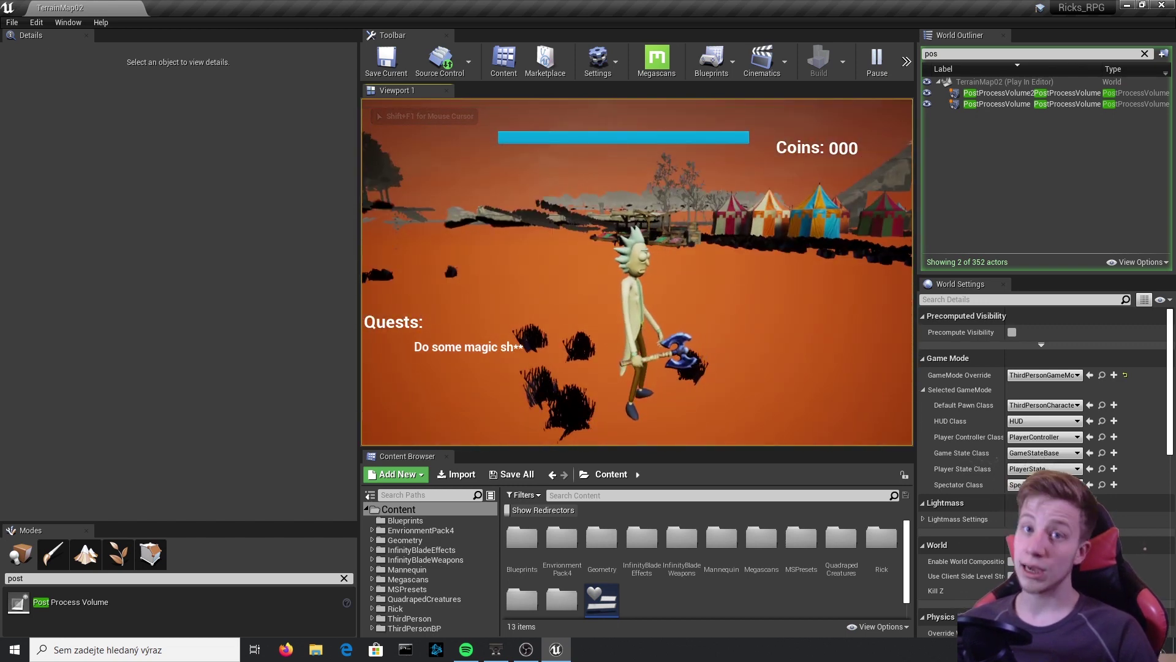
key("w")
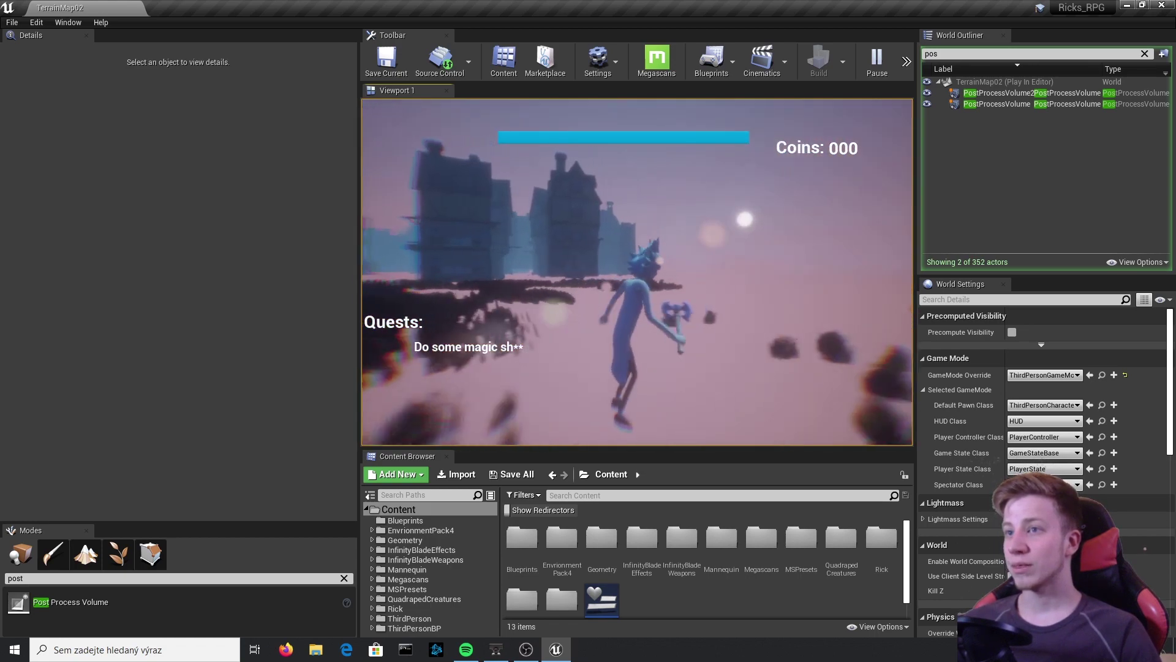
key("Escape")
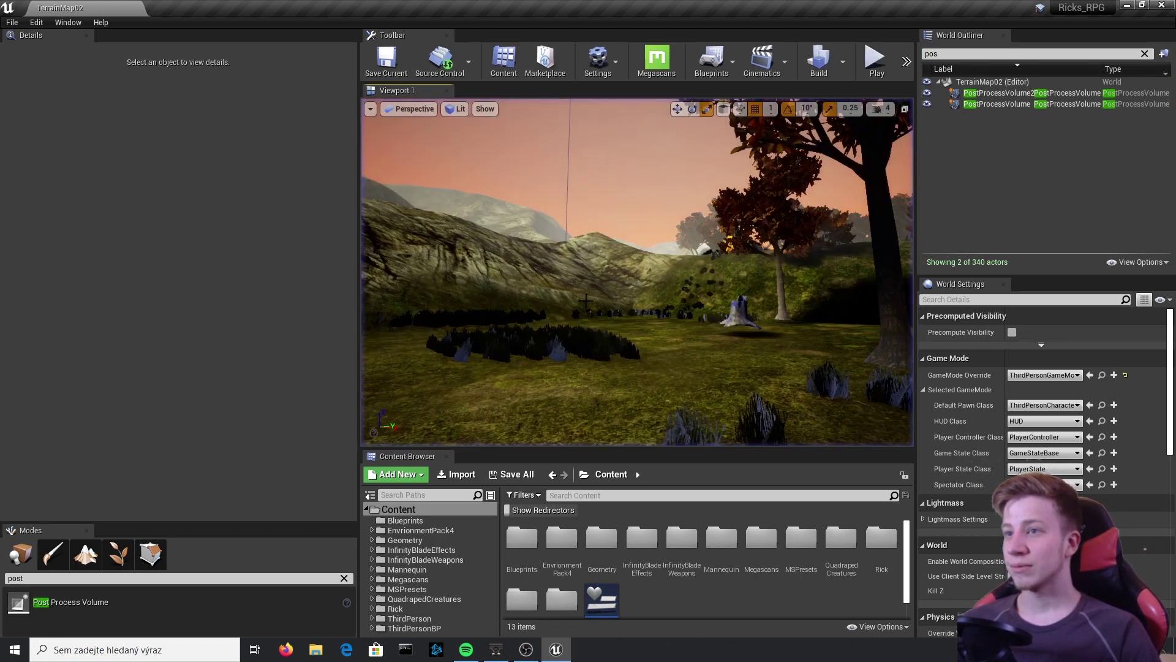